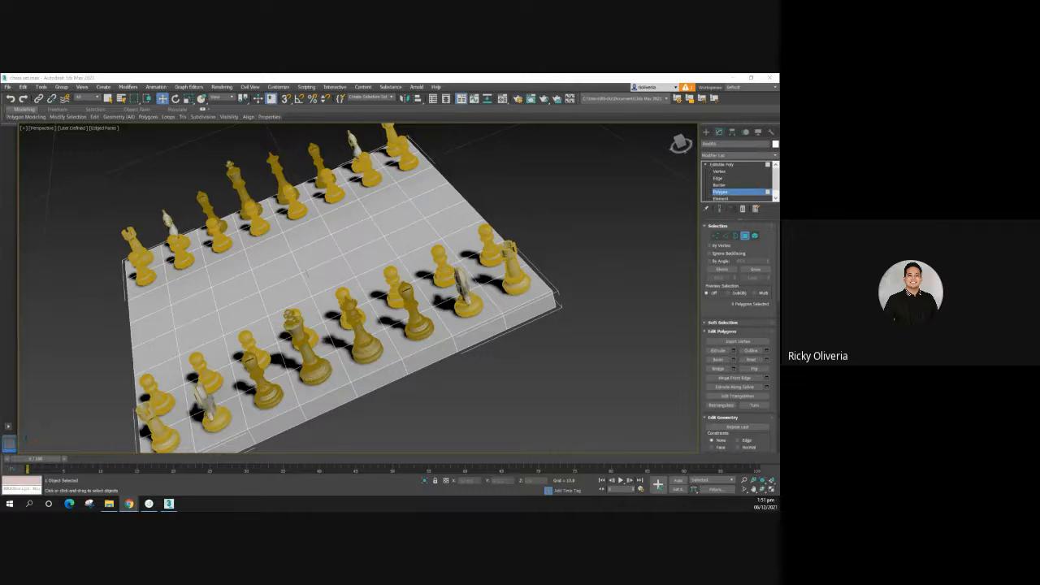
click(765, 503)
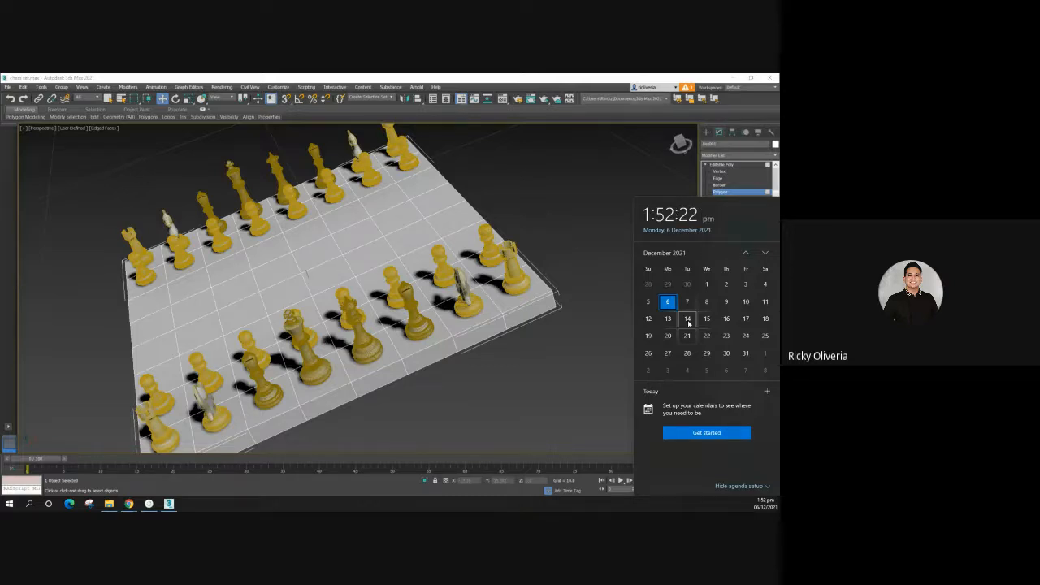
click(599, 303)
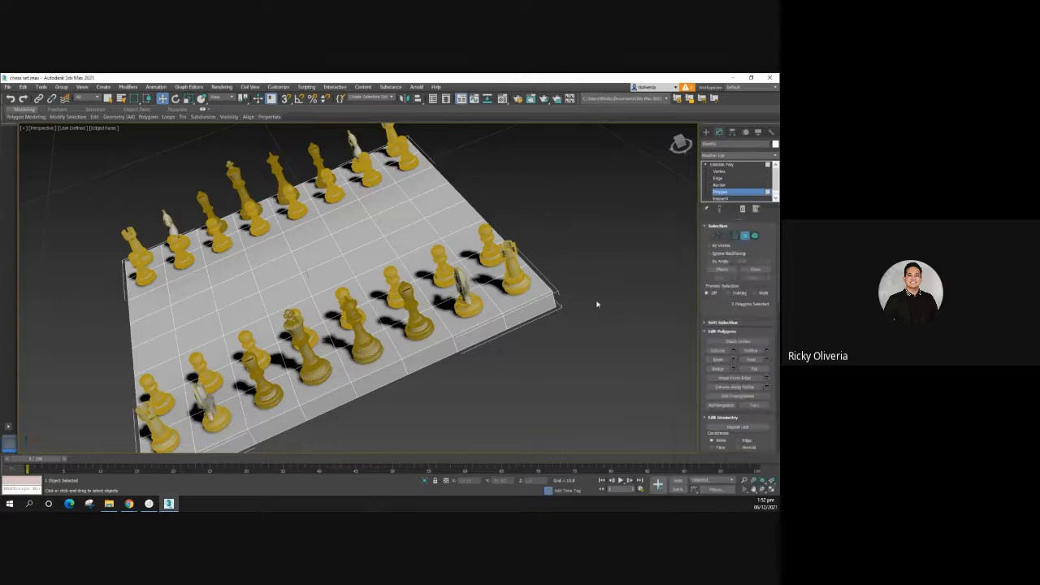
Step: Leave the chessboard's polygon sub-object level and return to whole-object editing
mouse_move(645, 181)
middle_down()
mouse_move(650, 211)
mouse_move(639, 197)
middle_up()
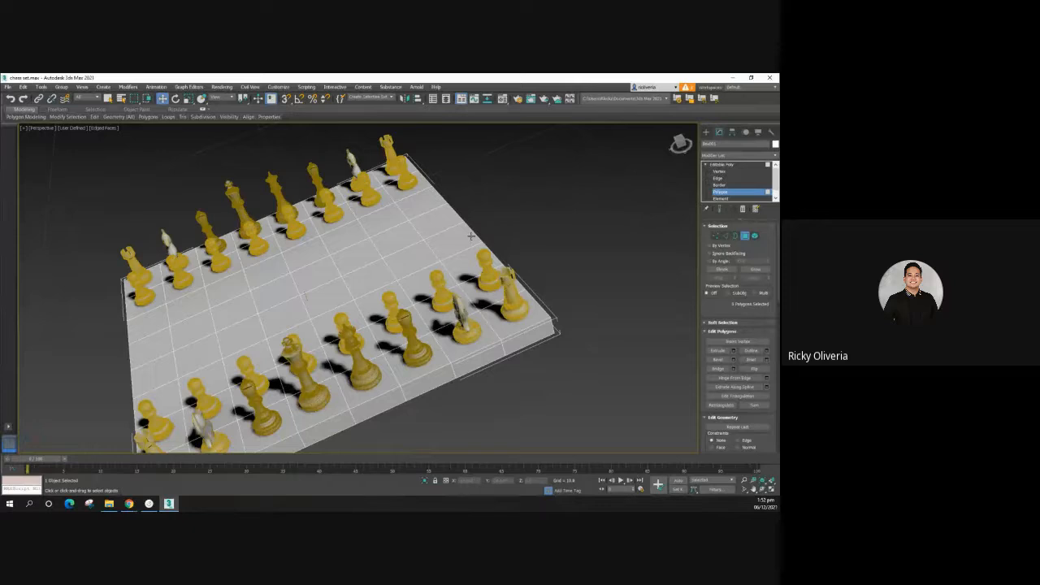
alt+middle_drag(483, 236, 555, 174)
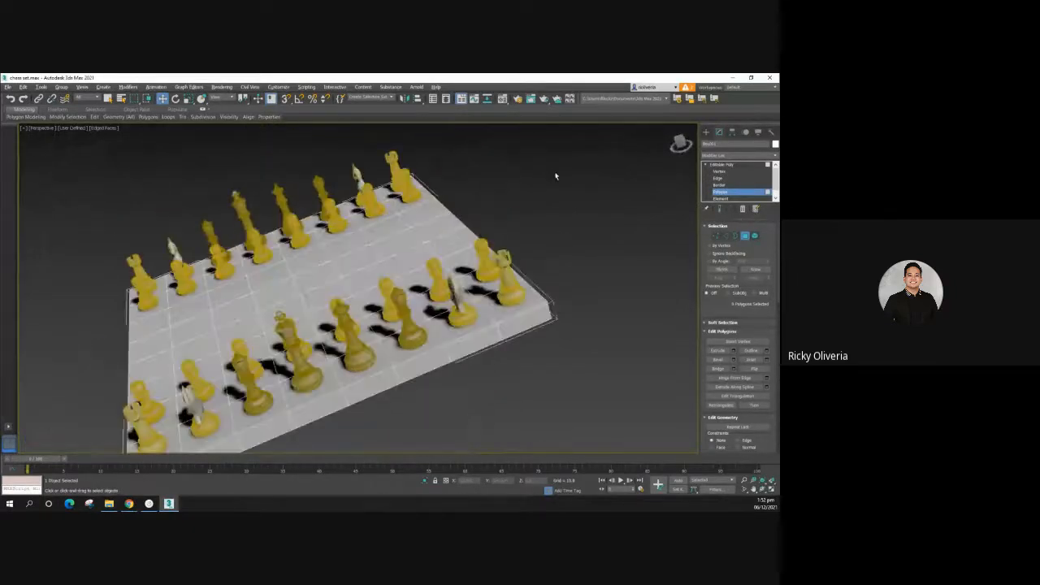
key(ctrl+a)
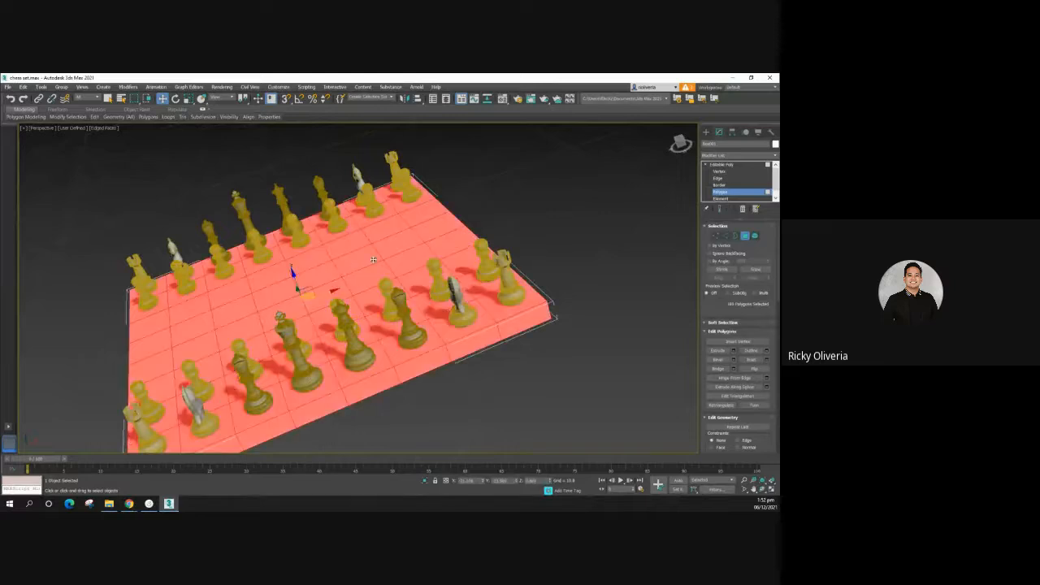
click(720, 165)
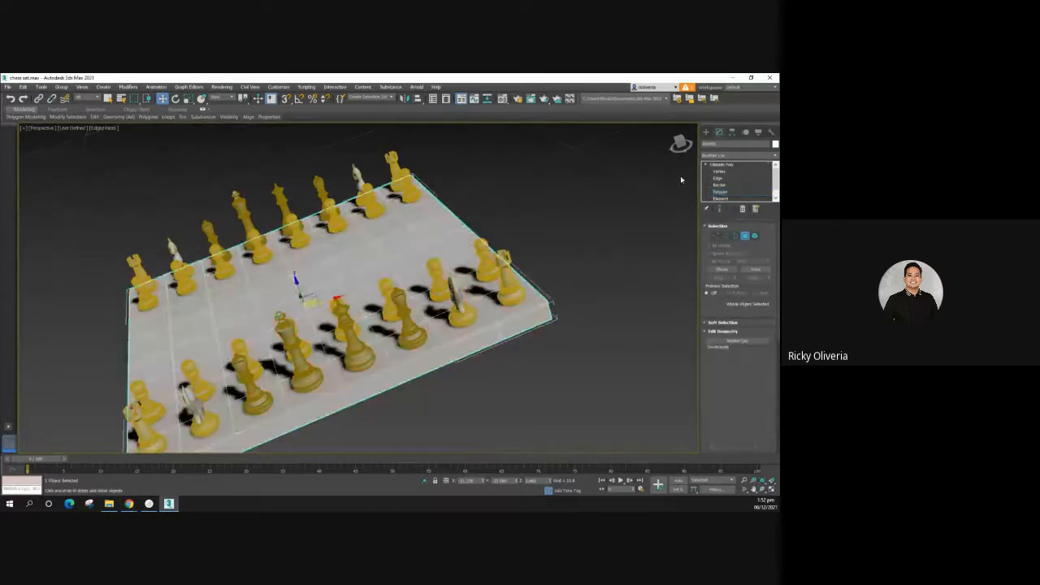
Step: Select the board together with all the chess pieces and scale them up uniformly to several times their size
alt+middle_drag(541, 246, 522, 220)
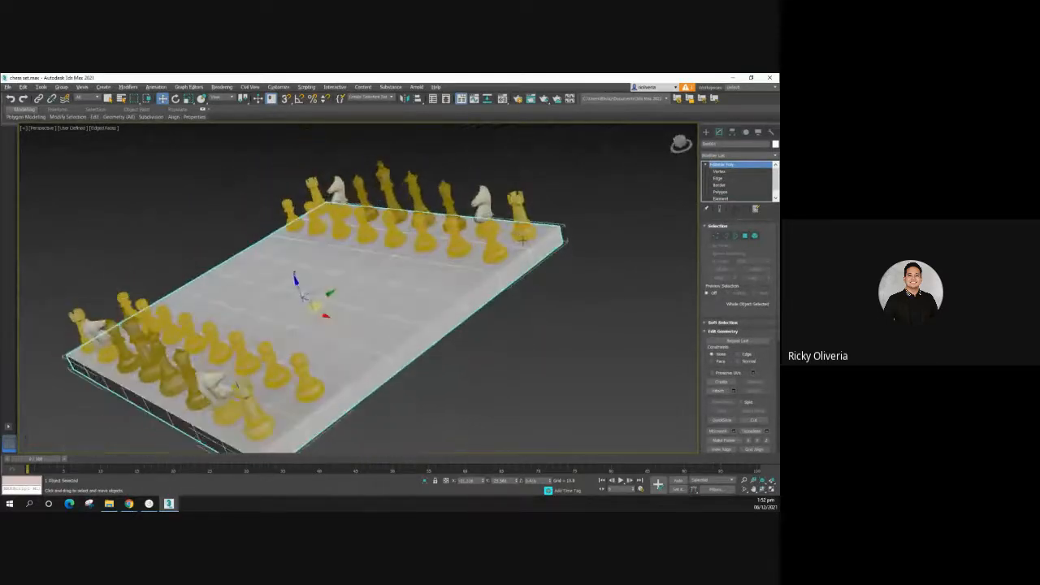
scroll(522, 250, down, 4)
scroll(524, 252, down, 10)
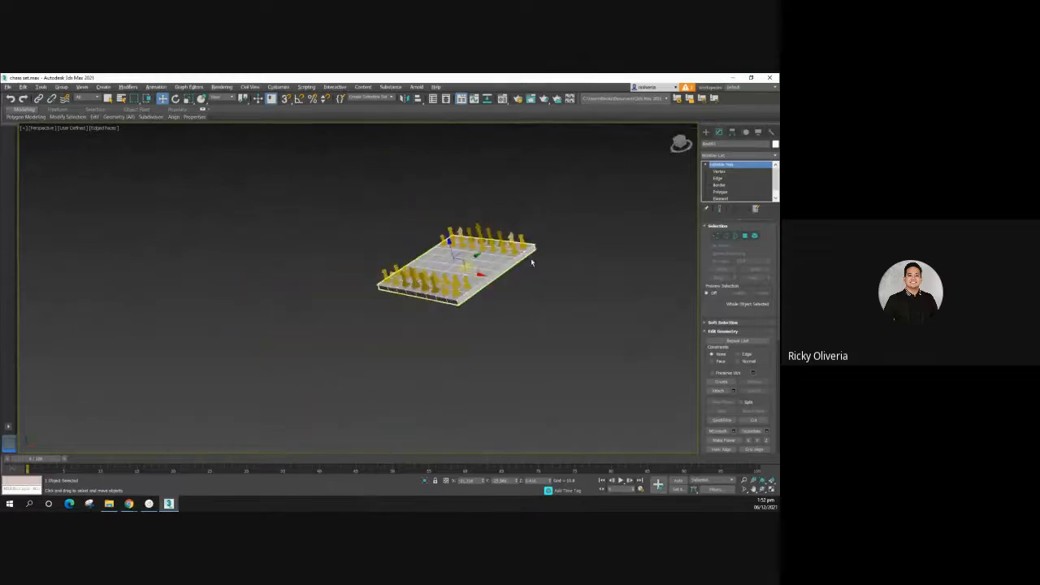
middle_drag(582, 279, 435, 296)
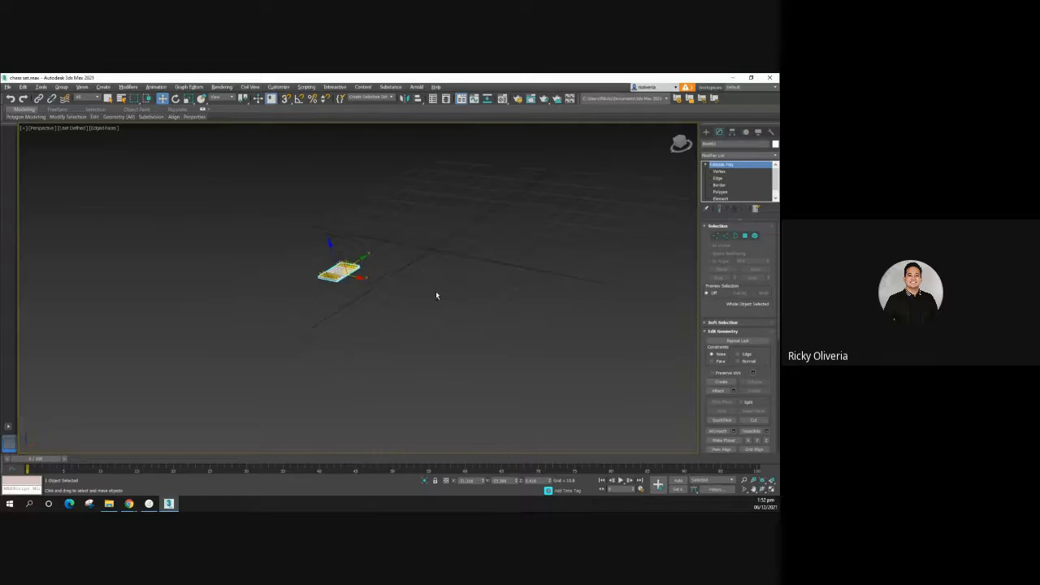
scroll(399, 296, up, 2)
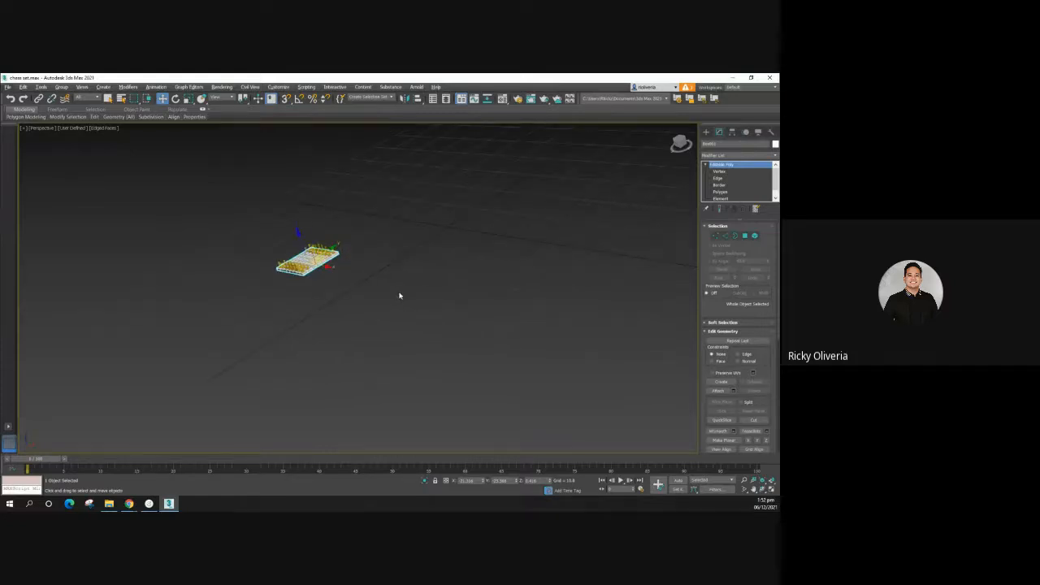
click(400, 281)
drag(197, 198, 451, 351)
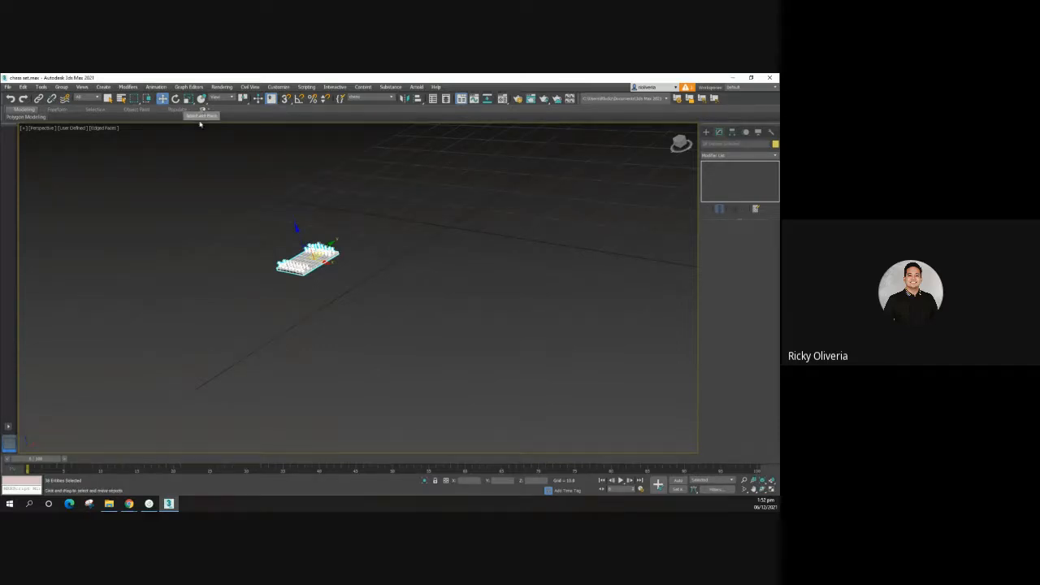
key(r)
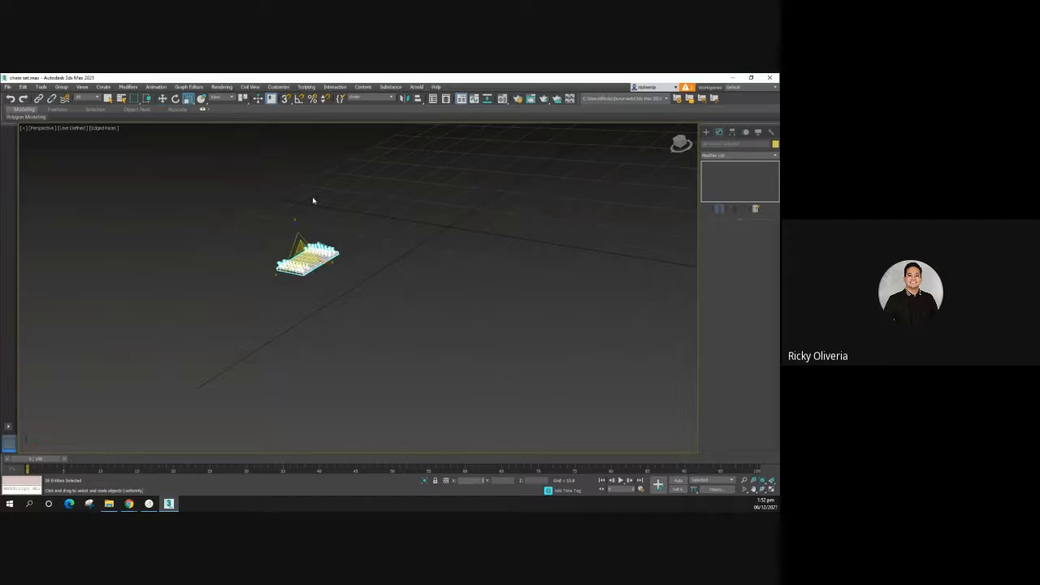
drag(296, 200, 298, 102)
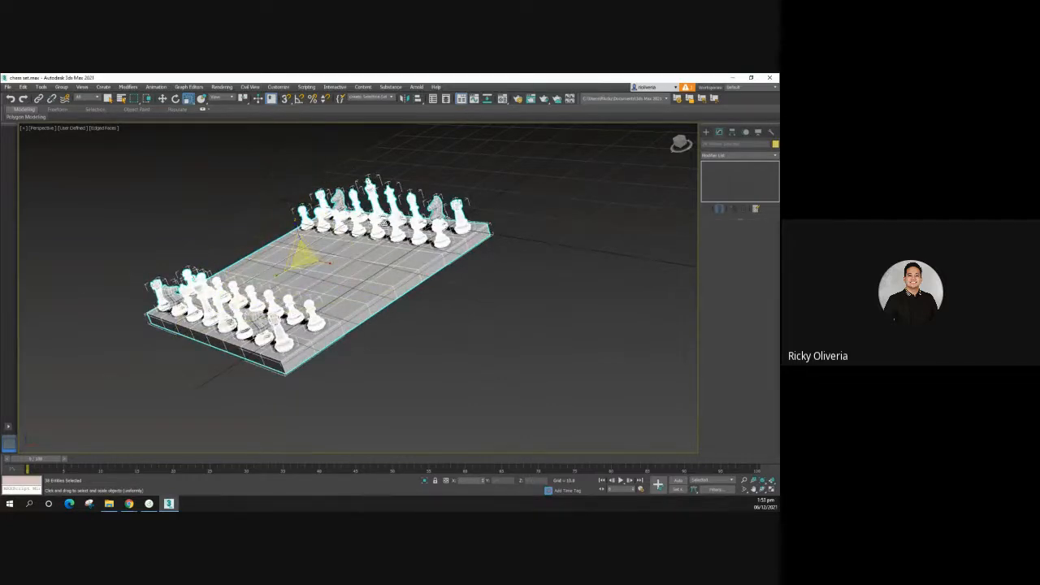
mouse_move(386, 219)
alt+middle_down()
mouse_move(377, 192)
mouse_move(393, 222)
alt+middle_up()
Step: Move the selected chess set along the X axis, raise it slightly along Z, and deselect it
key(w)
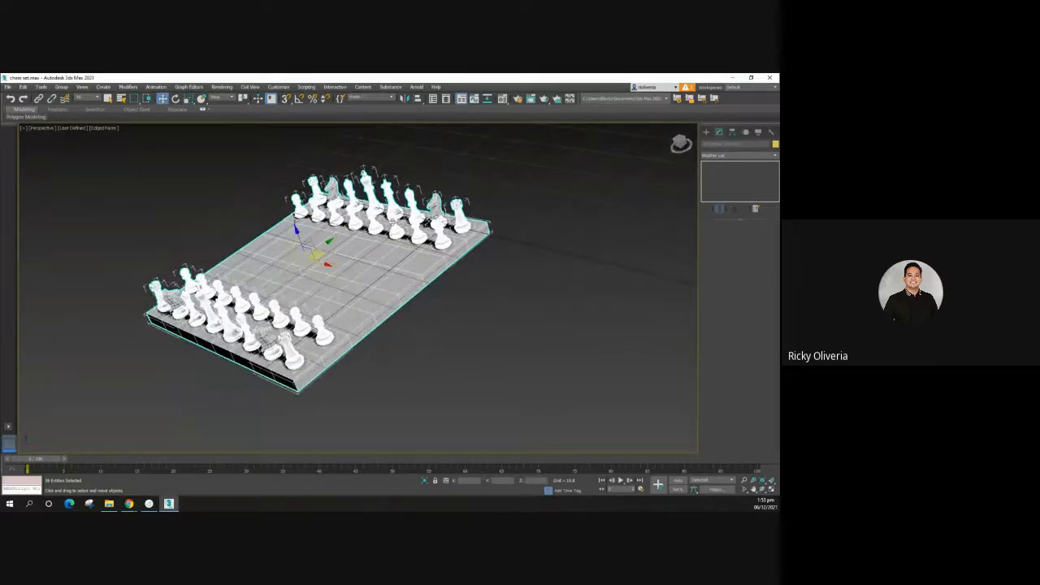
alt+middle_drag(294, 207, 416, 178)
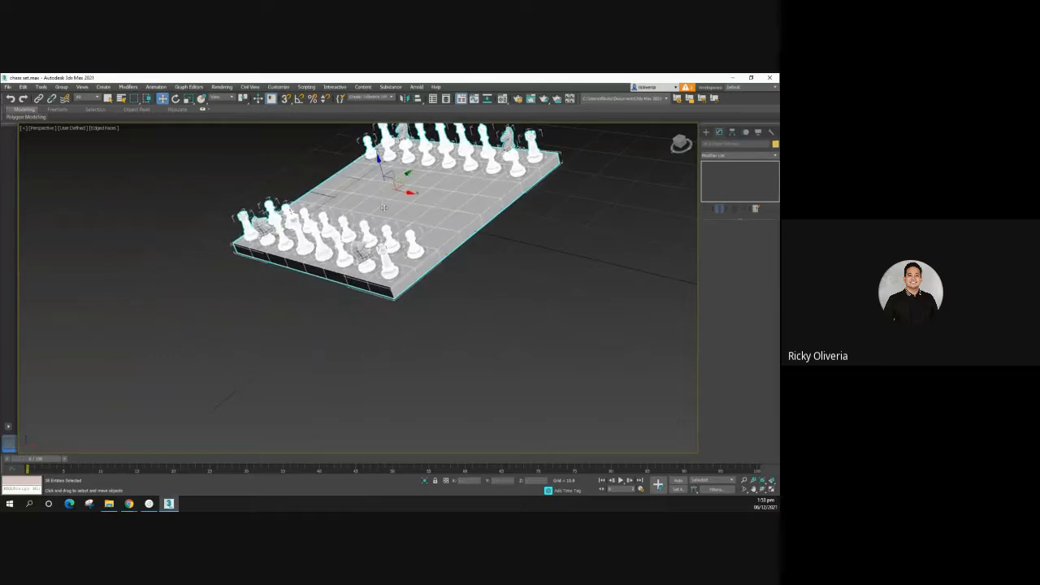
drag(403, 191, 436, 199)
scroll(394, 307, up, 5)
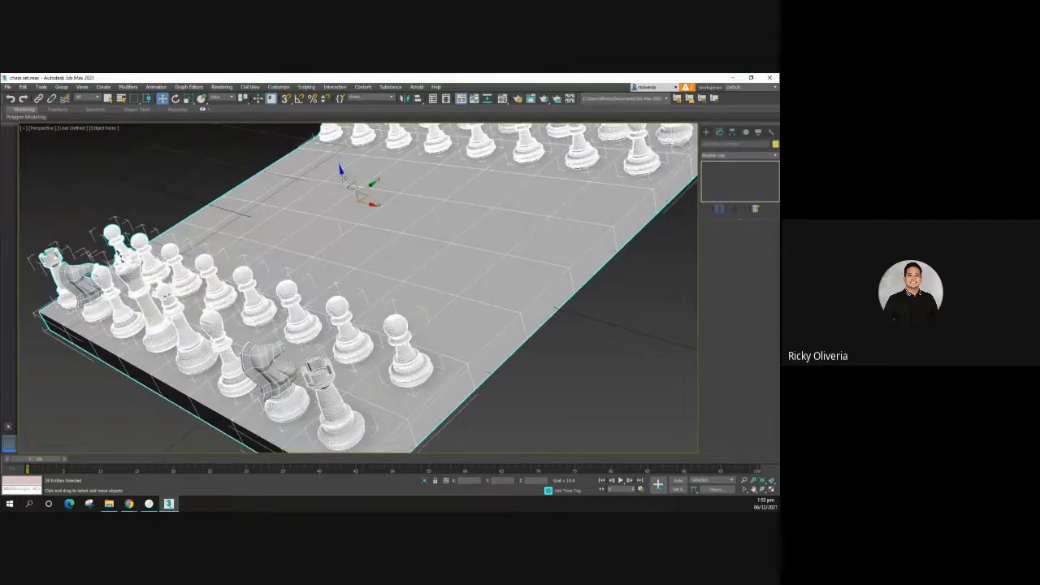
mouse_move(345, 180)
mouse_down()
mouse_move(338, 153)
mouse_move(361, 208)
mouse_move(351, 133)
mouse_move(357, 168)
mouse_up()
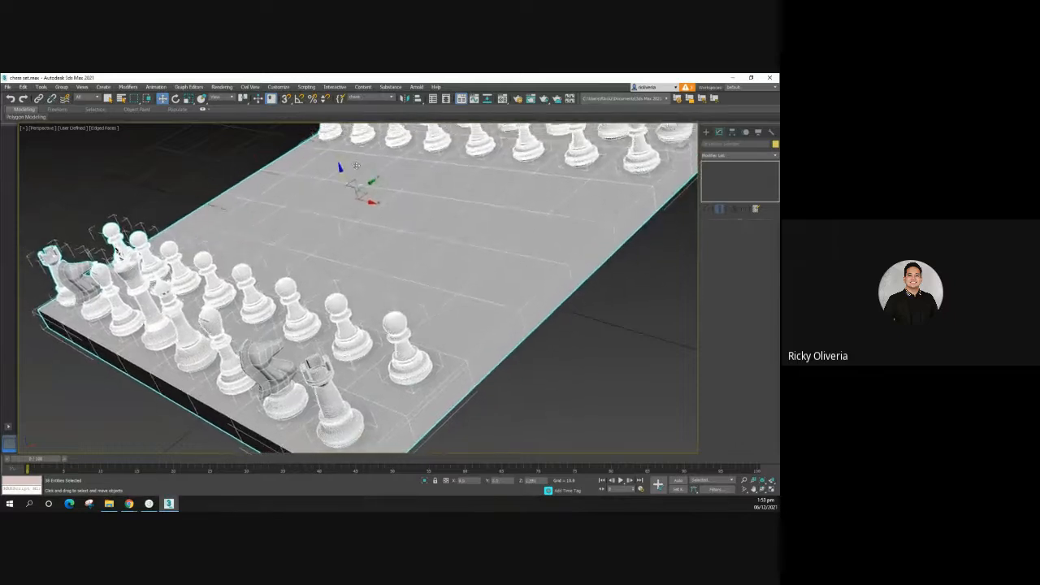
scroll(361, 193, down, 3)
middle_drag(367, 190, 367, 243)
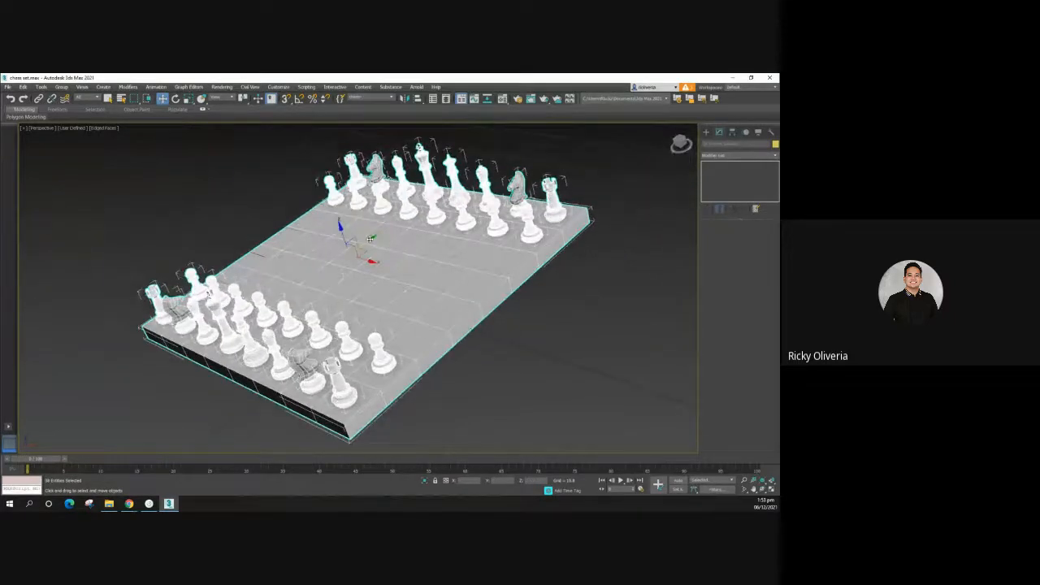
click(559, 300)
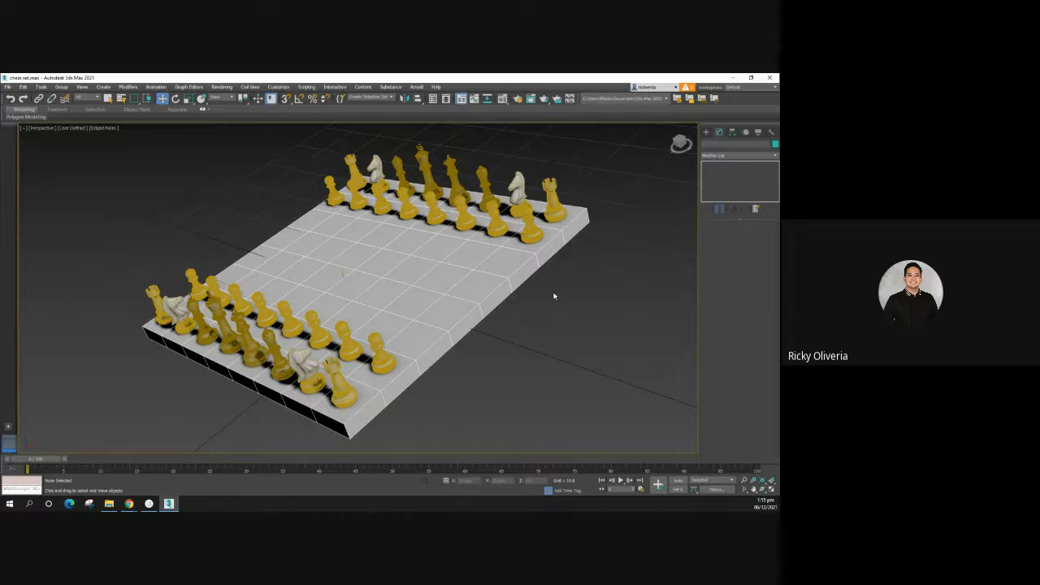
Step: Render the perspective view of the chess set to check it, then close the rendered frame
key(shift+q)
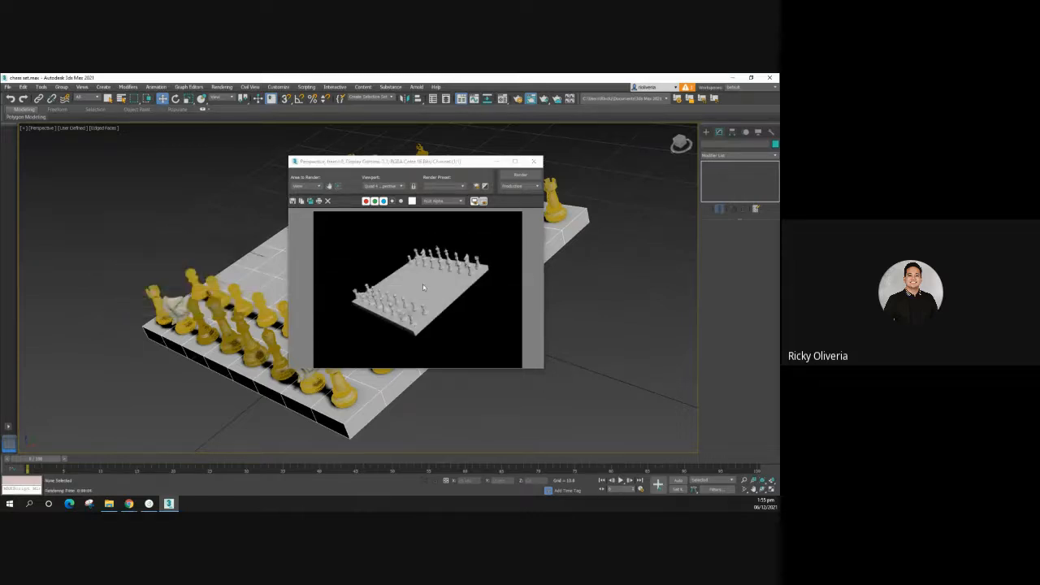
drag(457, 162, 420, 172)
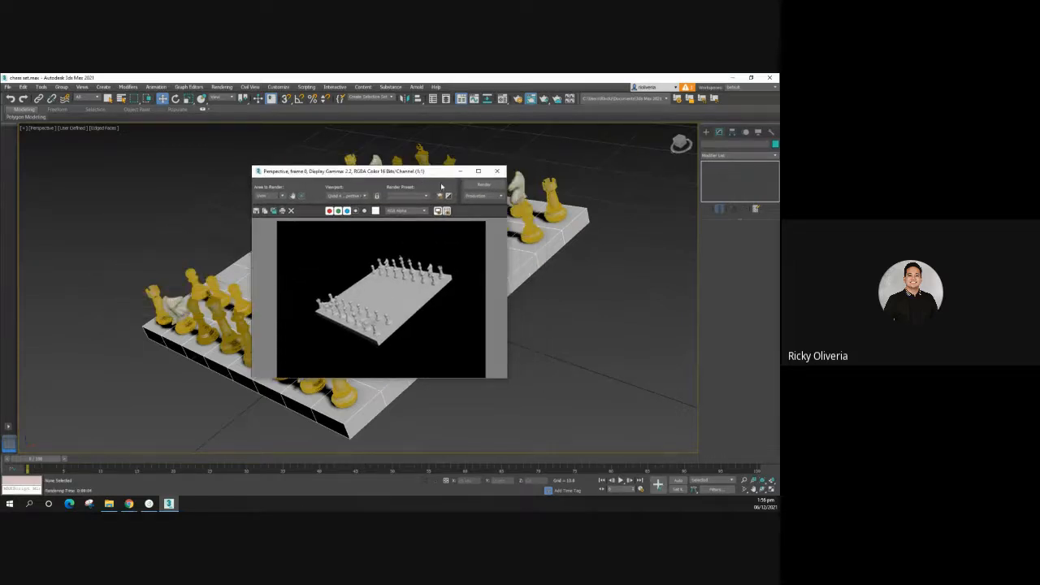
click(496, 170)
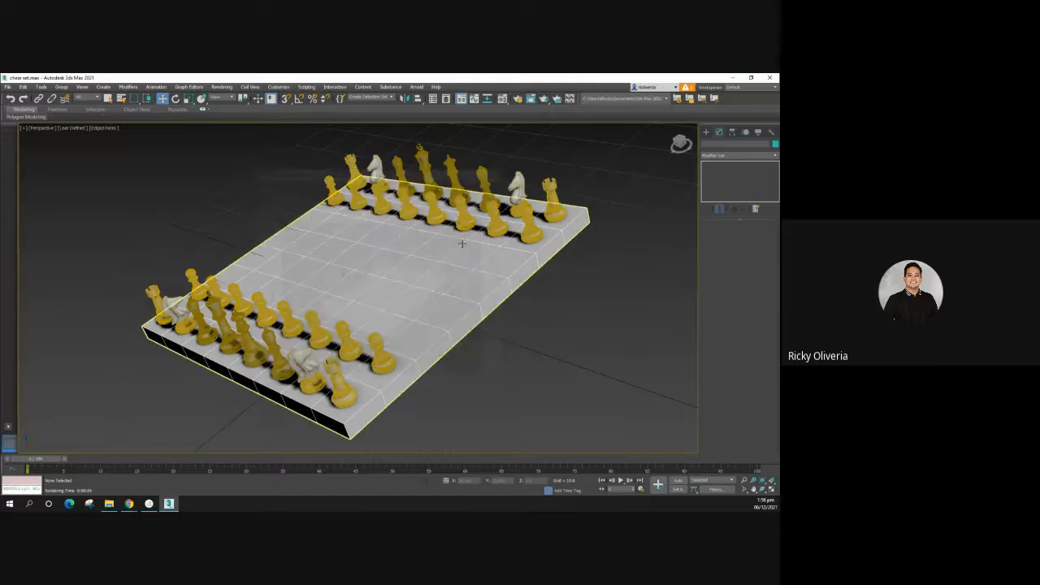
click(474, 300)
click(536, 317)
Step: Examine the chess set and the selected pawn at the board's near corner up close
scroll(511, 319, up, 3)
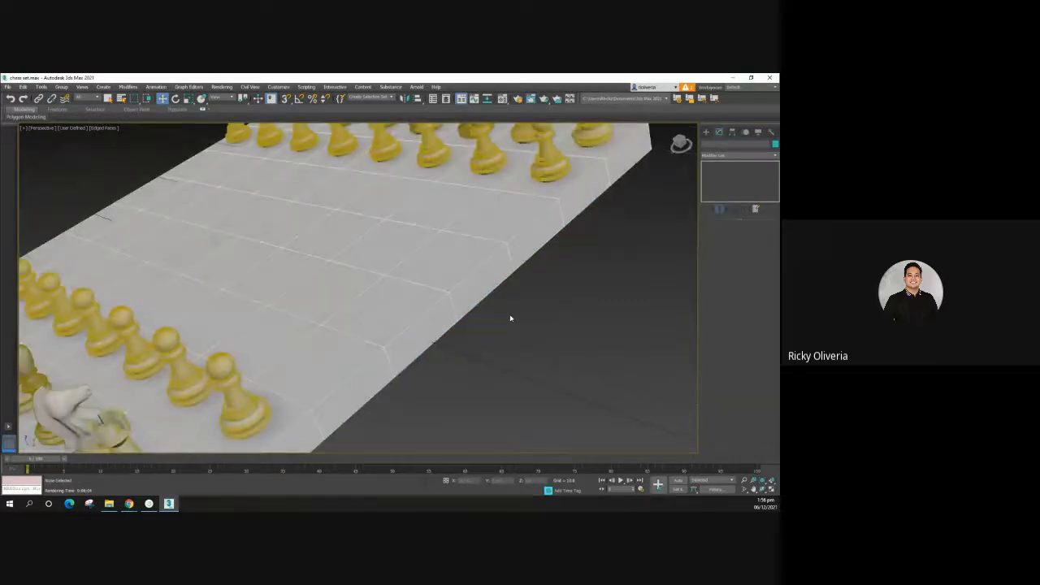
scroll(512, 318, down, 3)
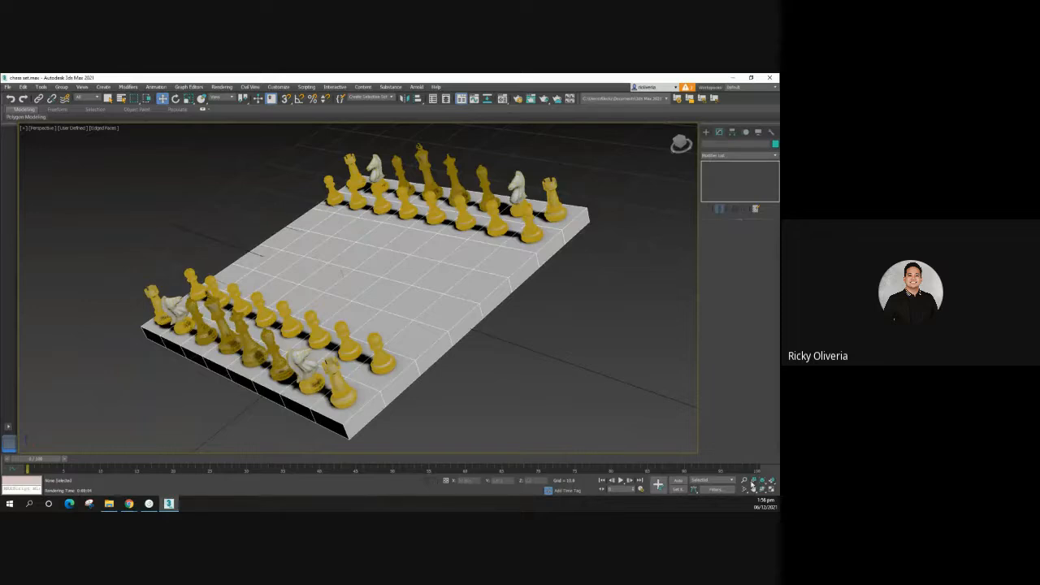
click(744, 481)
drag(359, 306, 359, 304)
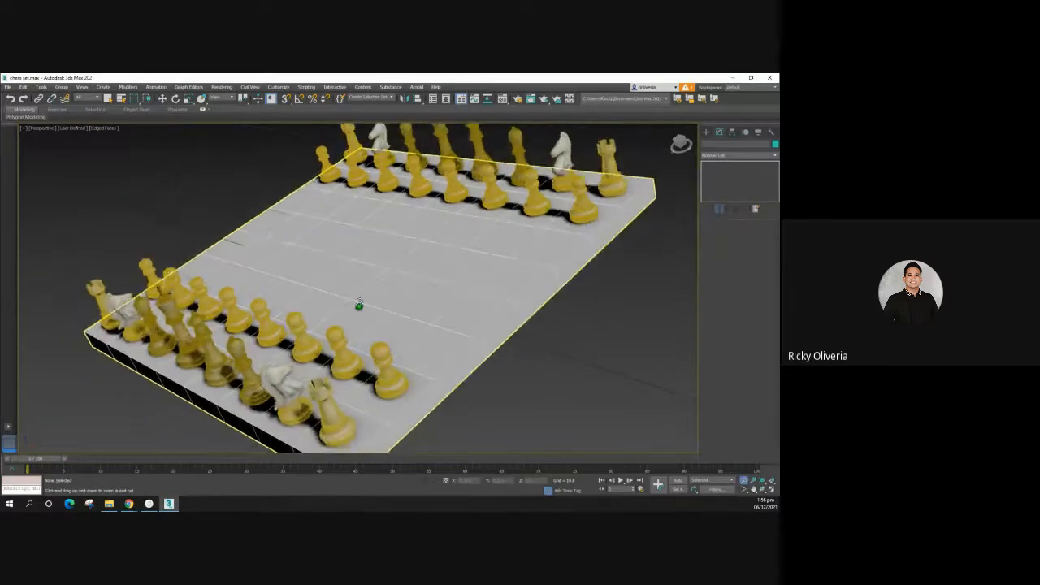
right_click(605, 351)
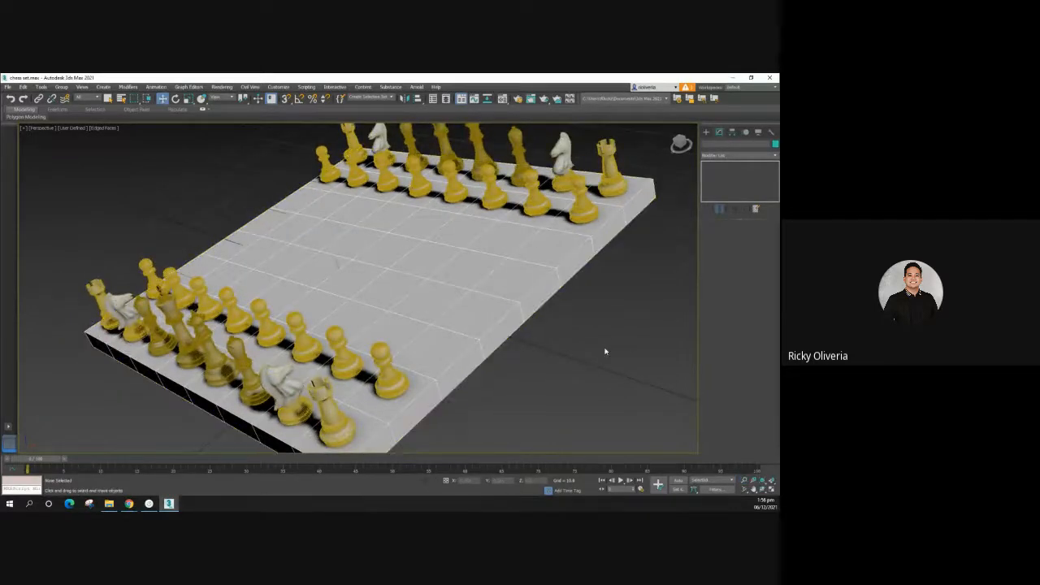
click(391, 370)
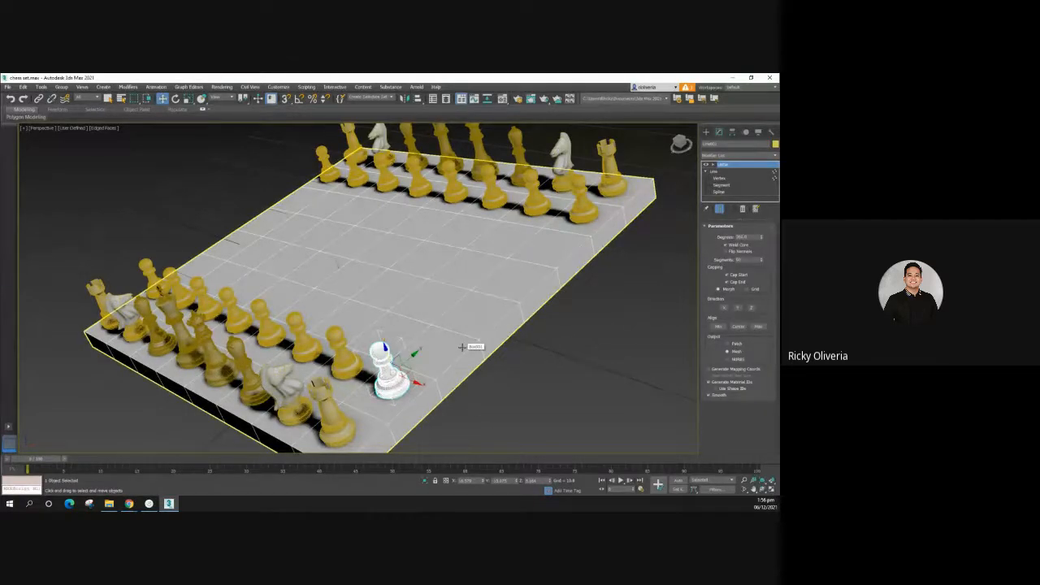
scroll(386, 366, up, 5)
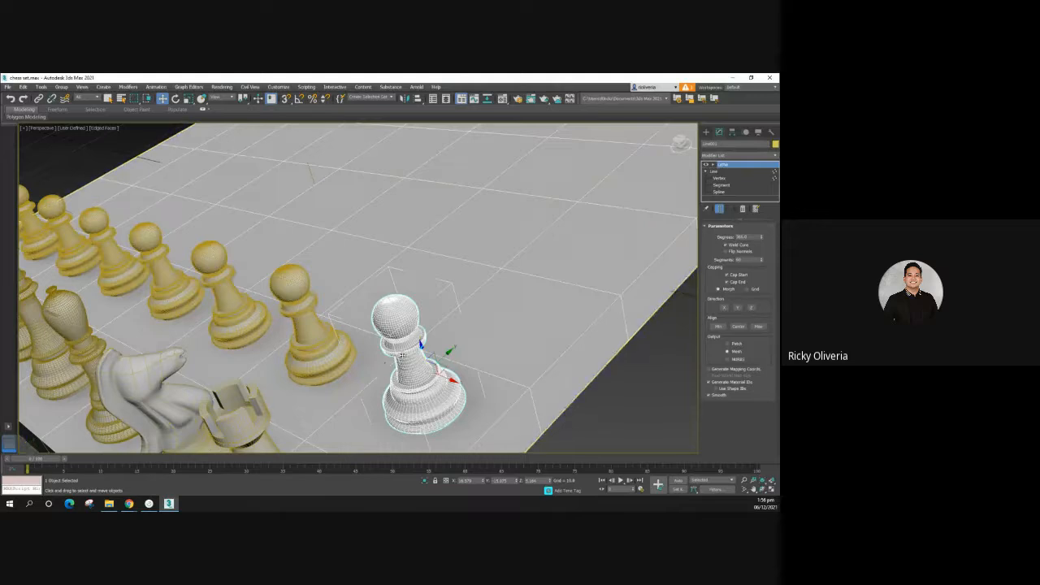
scroll(402, 355, up, 4)
scroll(401, 355, down, 6)
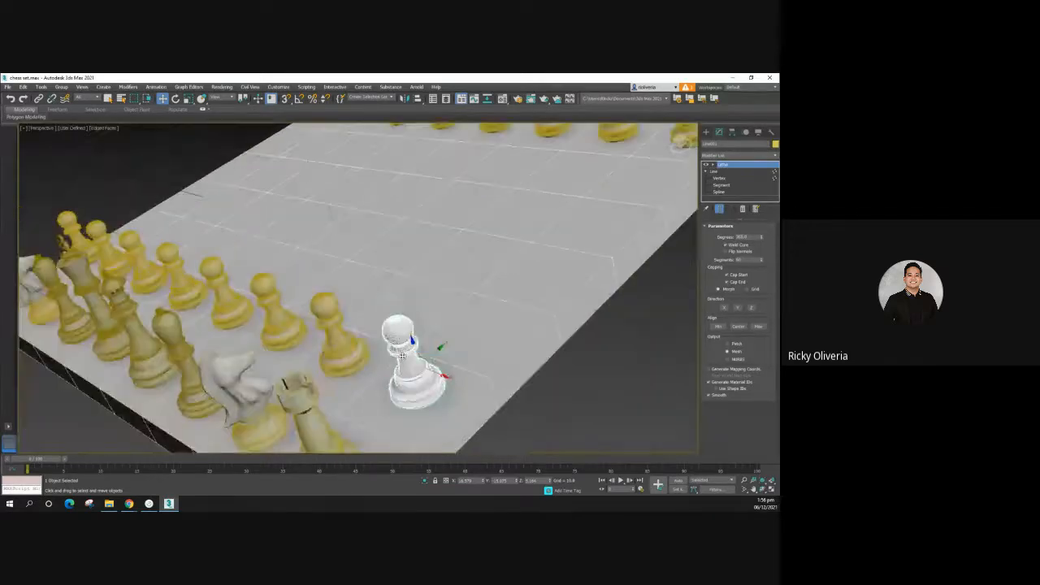
scroll(401, 355, down, 6)
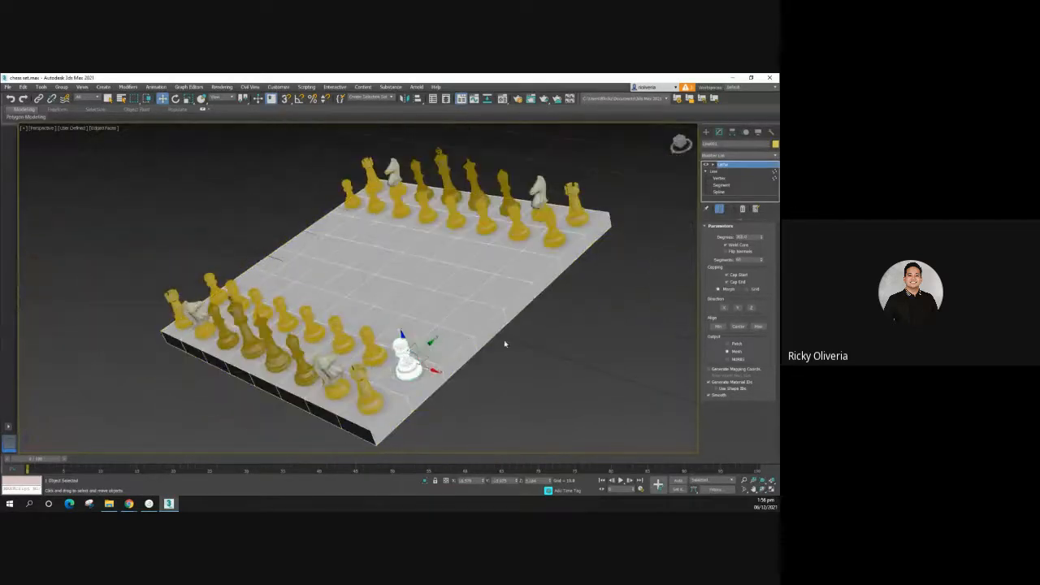
click(505, 348)
scroll(506, 351, up, 5)
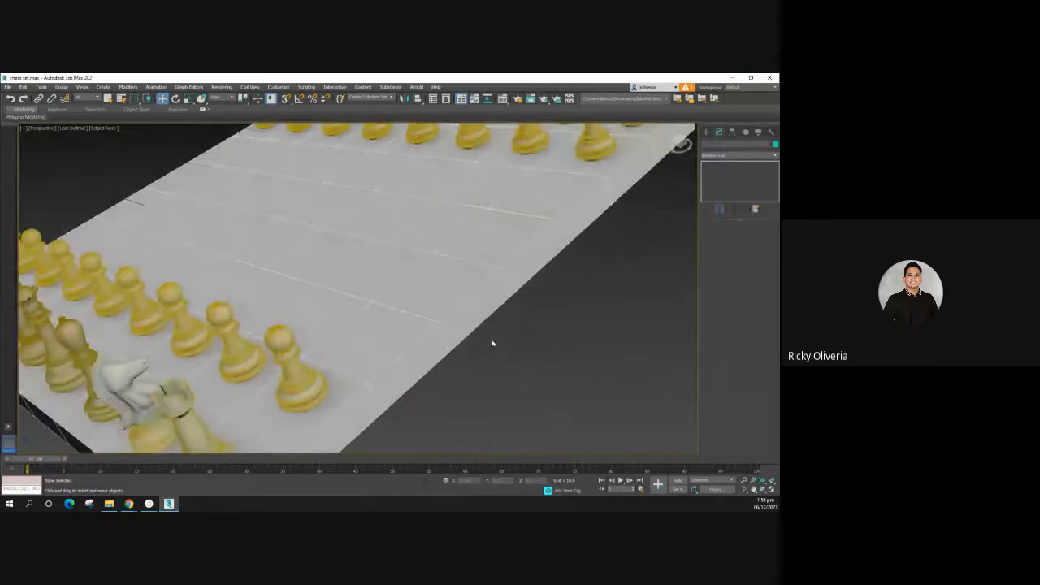
mouse_move(490, 344)
middle_down()
mouse_move(555, 293)
mouse_move(444, 328)
mouse_move(436, 356)
mouse_move(458, 346)
middle_up()
scroll(549, 293, down, 3)
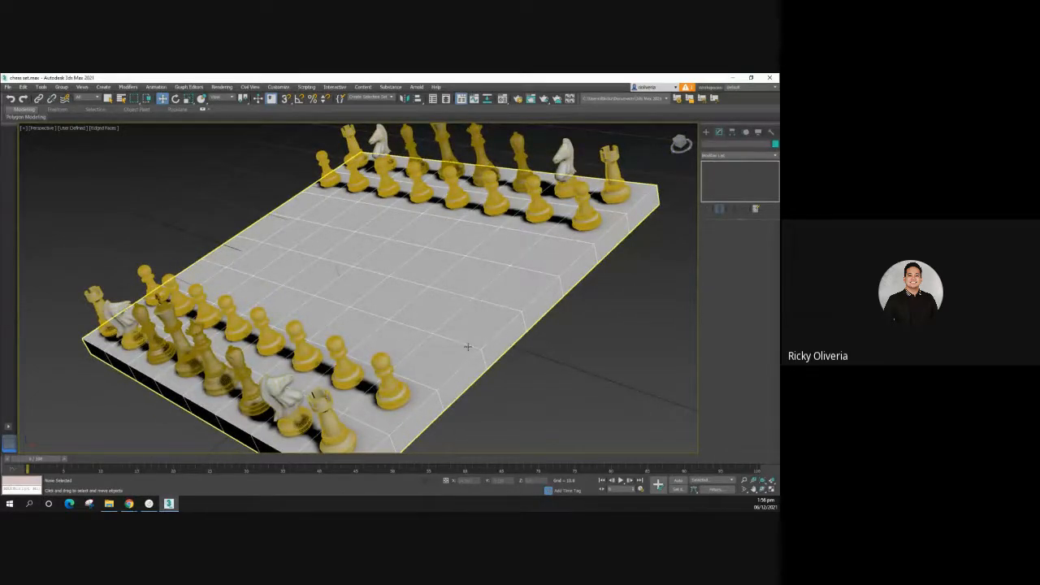
scroll(472, 341, down, 4)
right_click(578, 341)
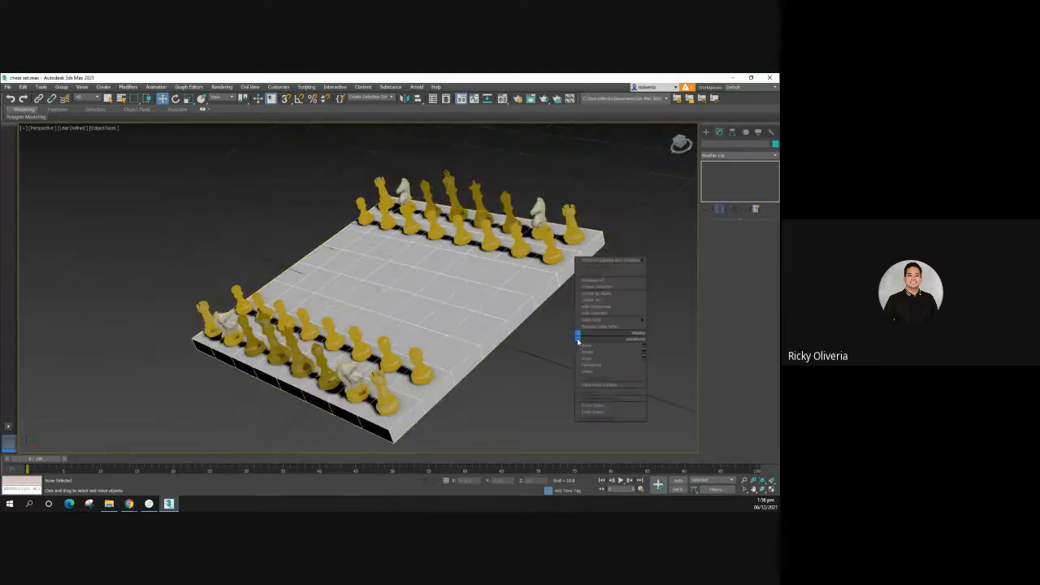
click(548, 337)
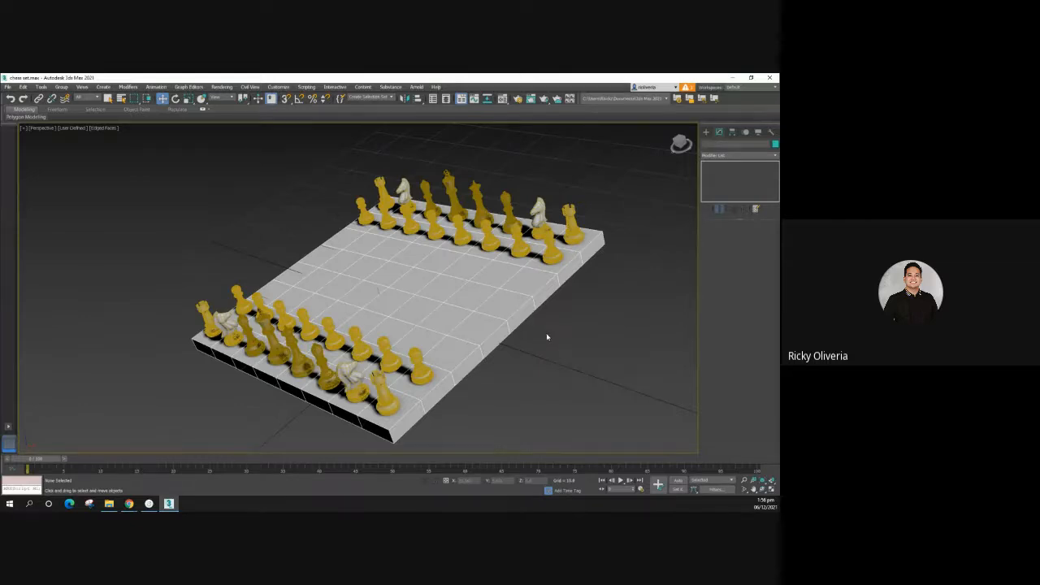
scroll(524, 309, down, 3)
scroll(522, 309, up, 5)
scroll(520, 309, down, 3)
middle_drag(516, 299, 444, 289)
scroll(443, 289, up, 2)
scroll(444, 289, down, 2)
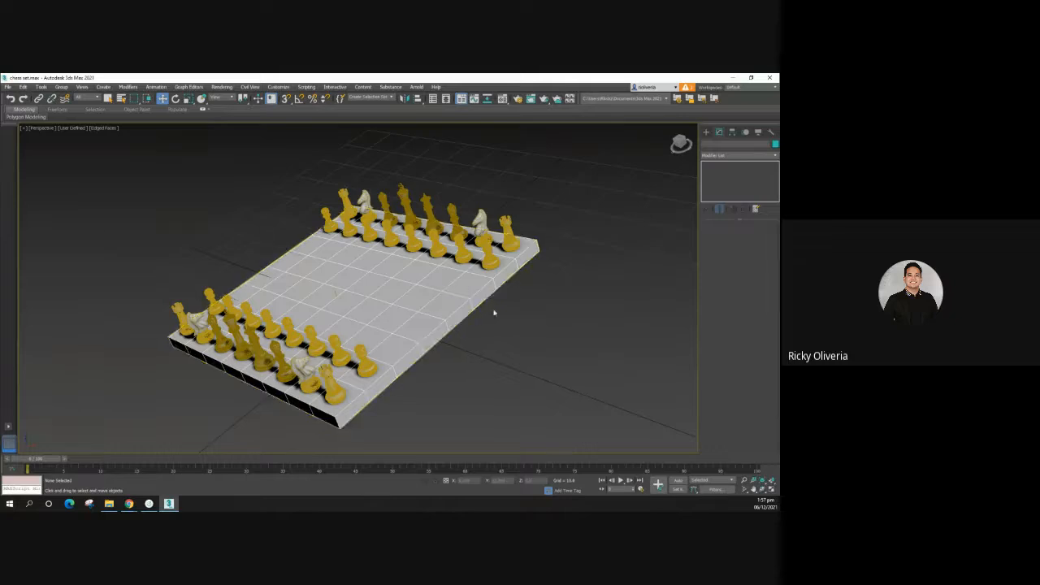
key(alt+Tab)
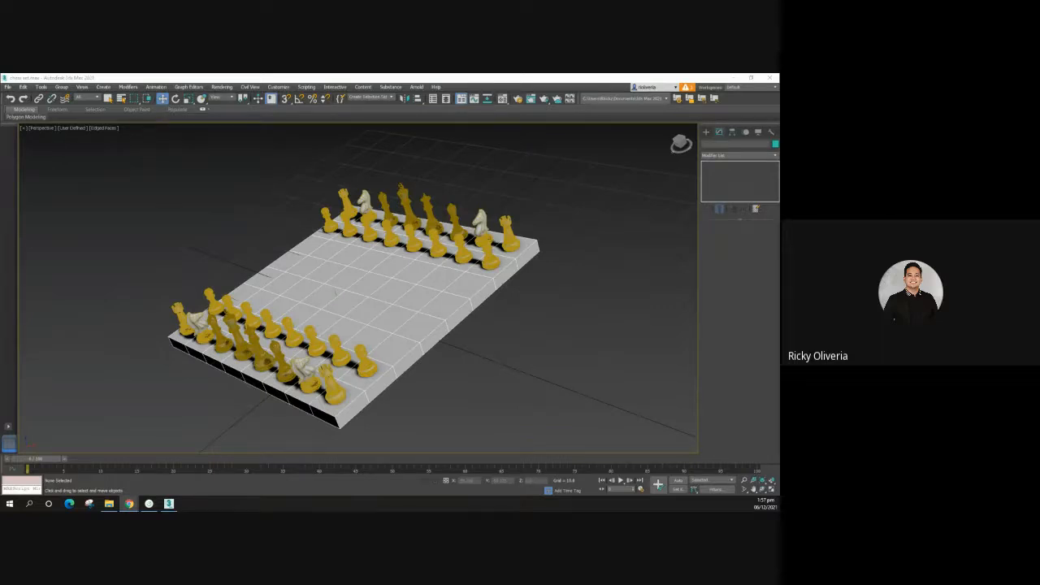
click(479, 341)
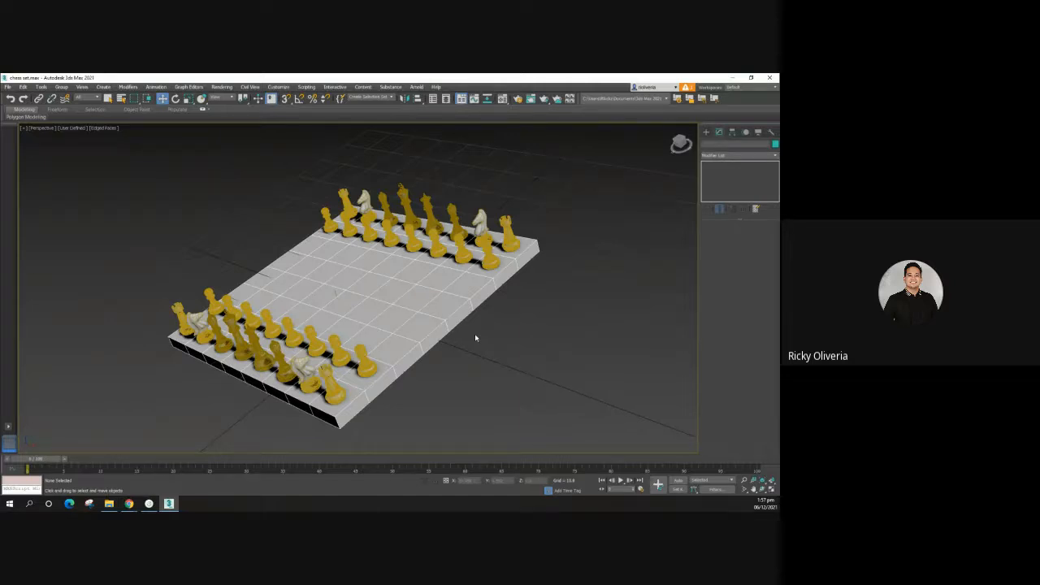
click(422, 301)
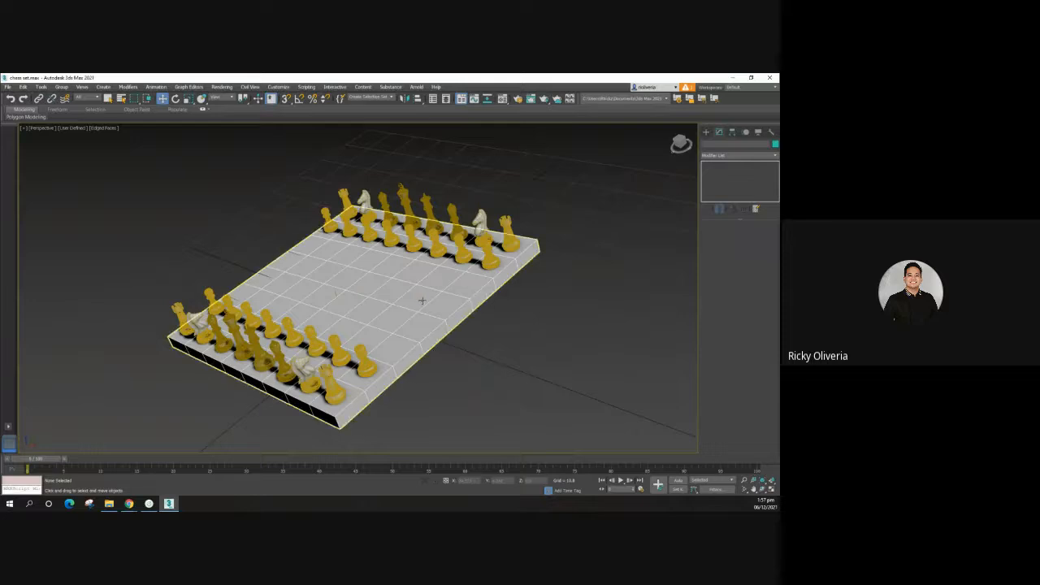
click(519, 287)
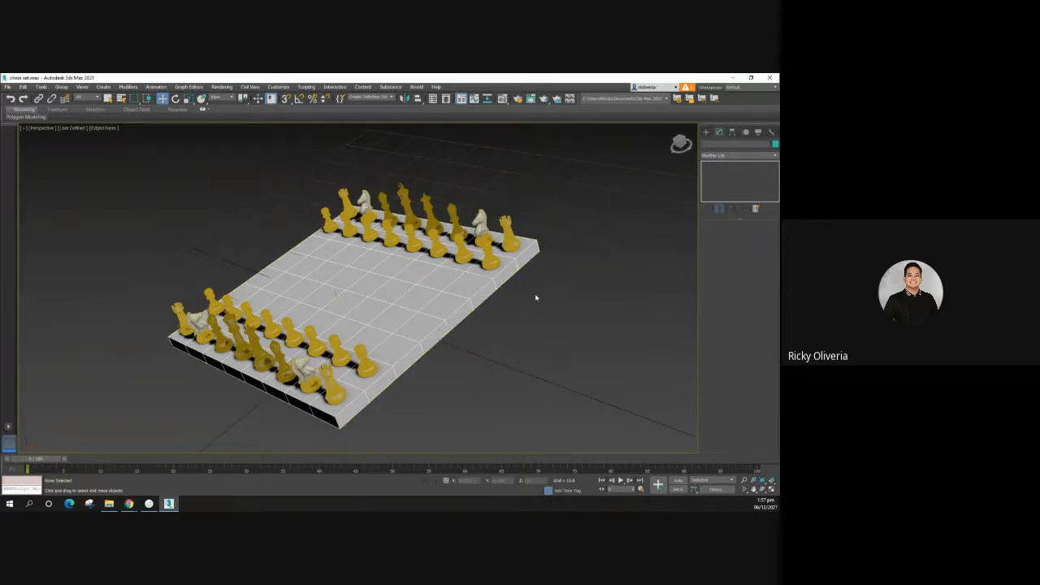
Step: Show all four viewports, select the whole chess set and rotate it in the front view until the board is level
scroll(524, 296, down, 2)
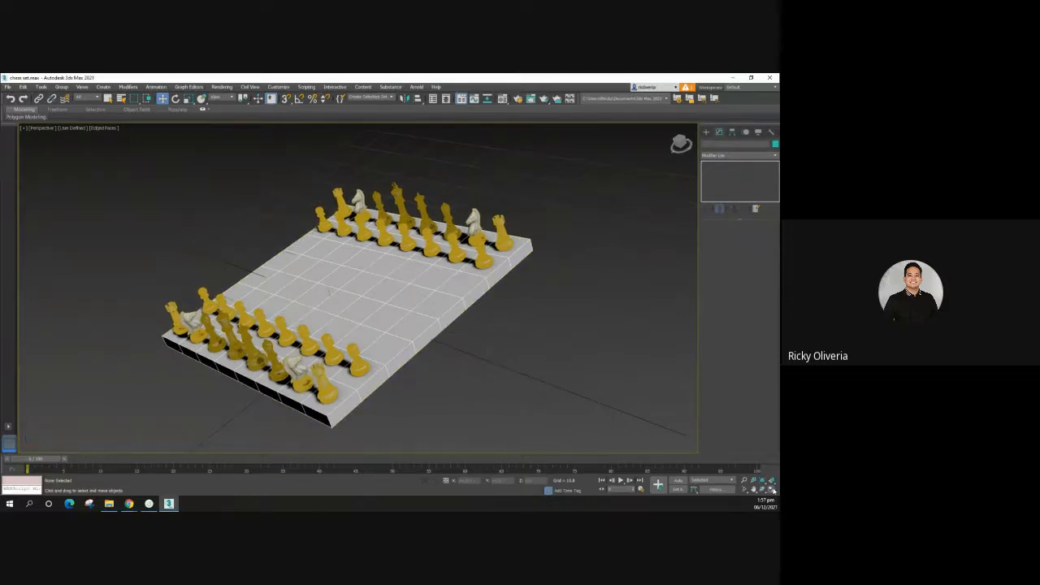
click(772, 488)
click(506, 270)
scroll(506, 270, down, 5)
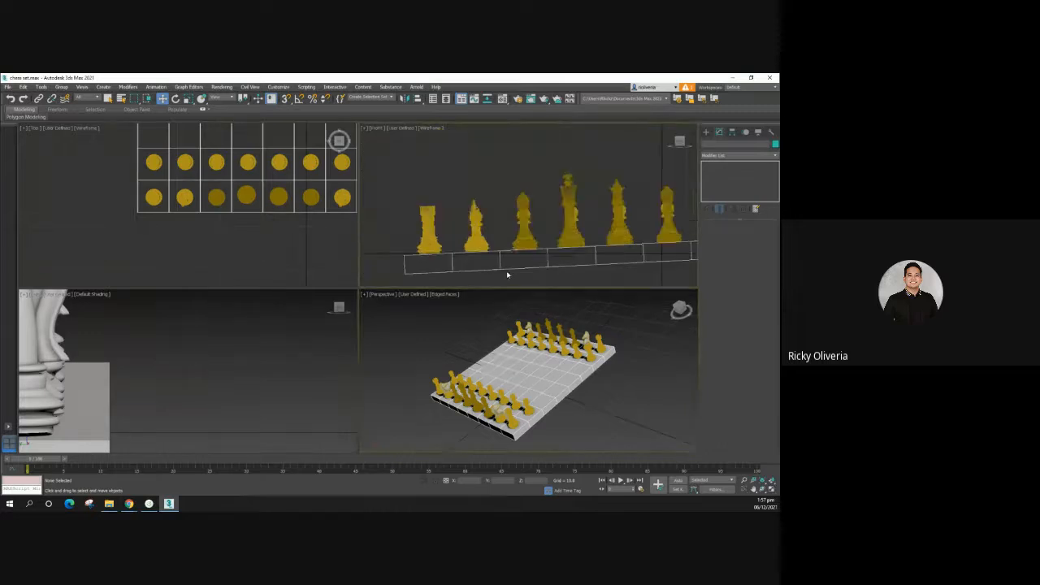
middle_drag(508, 276, 477, 239)
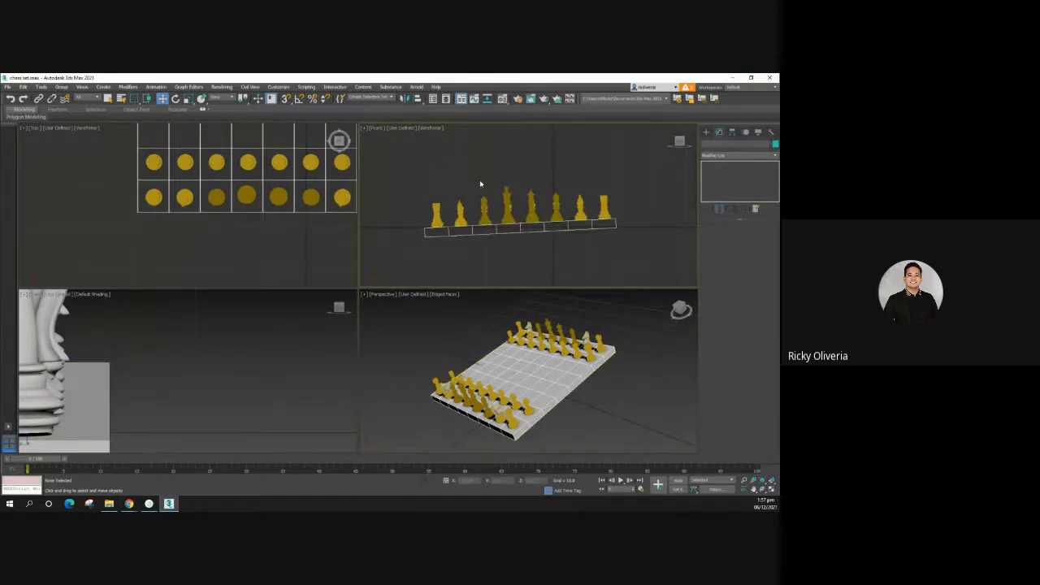
key(ctrl+a)
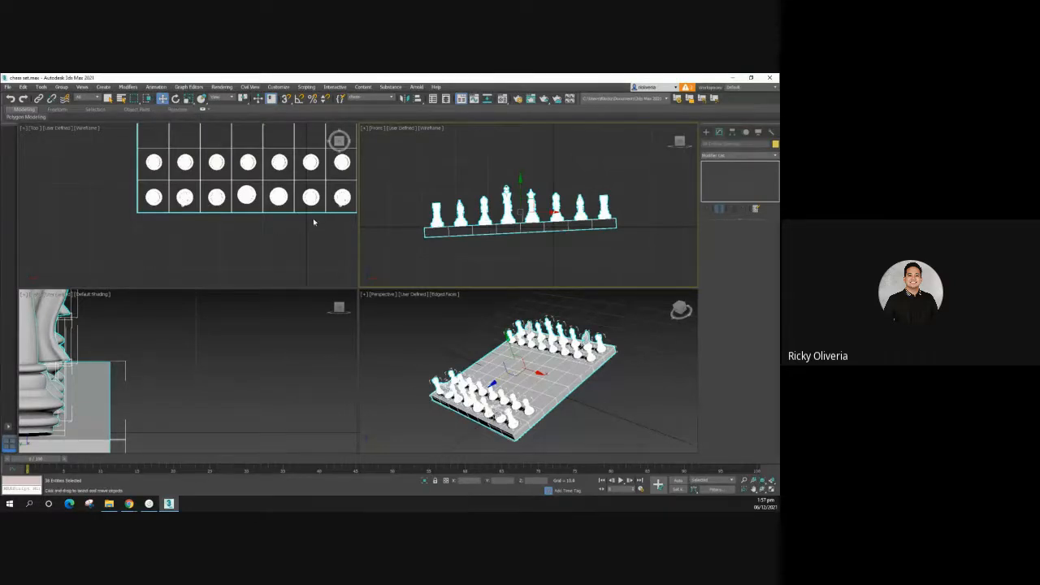
key(e)
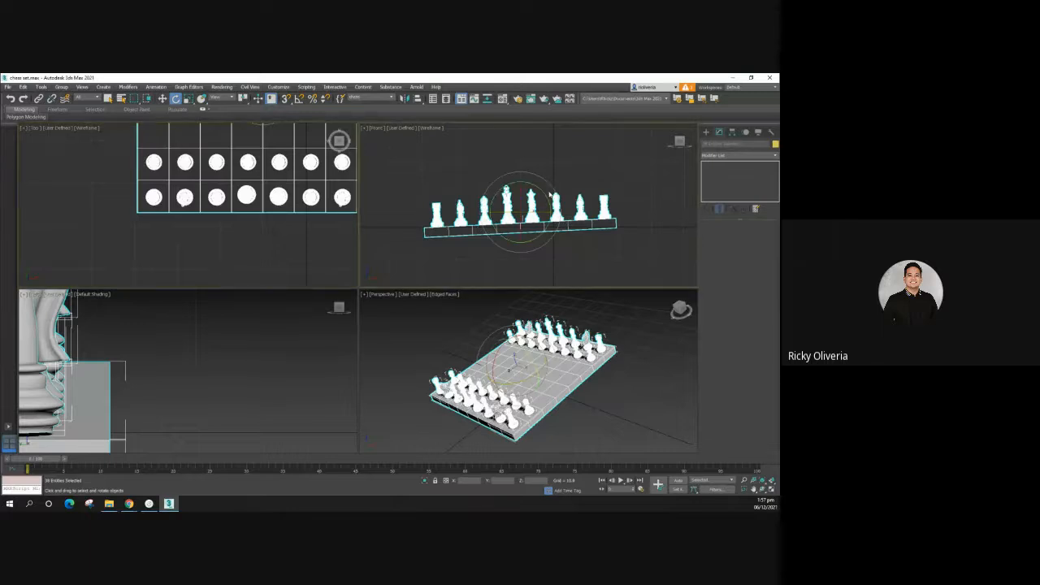
drag(549, 195, 547, 196)
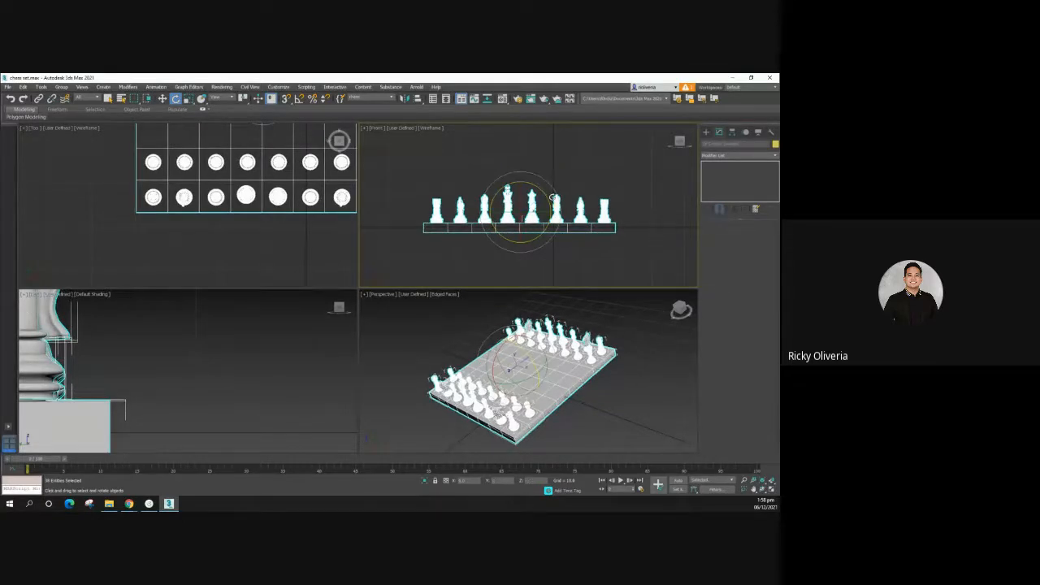
Step: Move the selected chess set in the front view to centre it on the origin and raise it onto the ground plane, then deselect it
key(w)
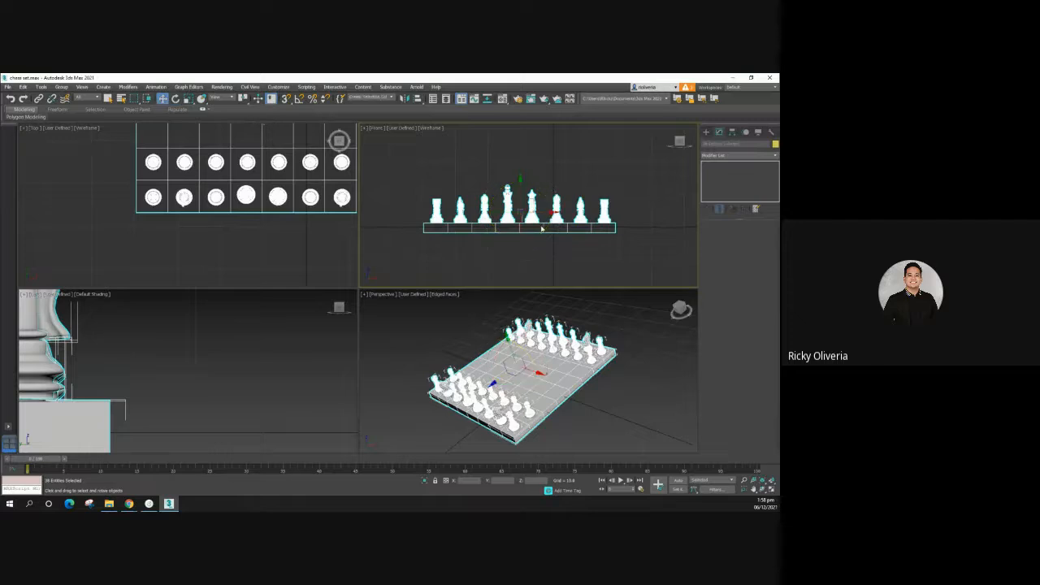
drag(532, 200, 566, 194)
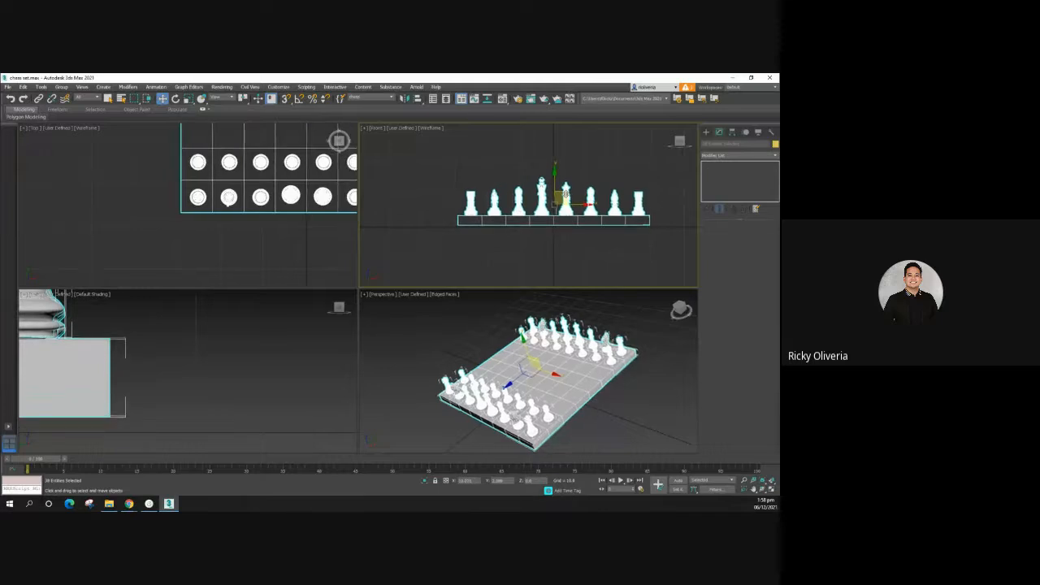
click(214, 344)
Step: Examine the levelled chess set's position in the left, perspective, top and front views
scroll(213, 344, down, 6)
middle_drag(212, 344, 351, 367)
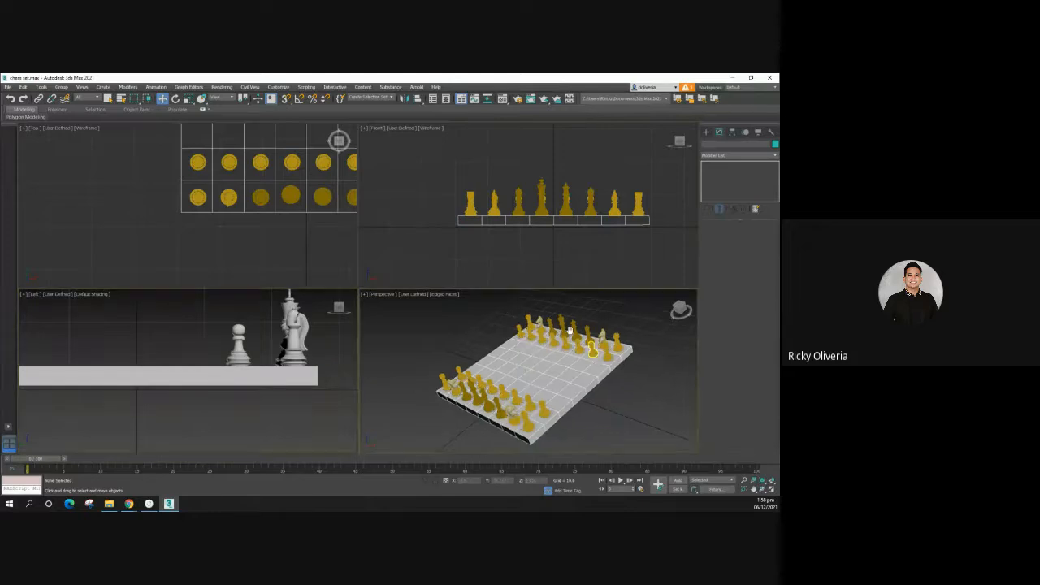
middle_drag(550, 355, 412, 323)
click(254, 243)
scroll(254, 243, down, 5)
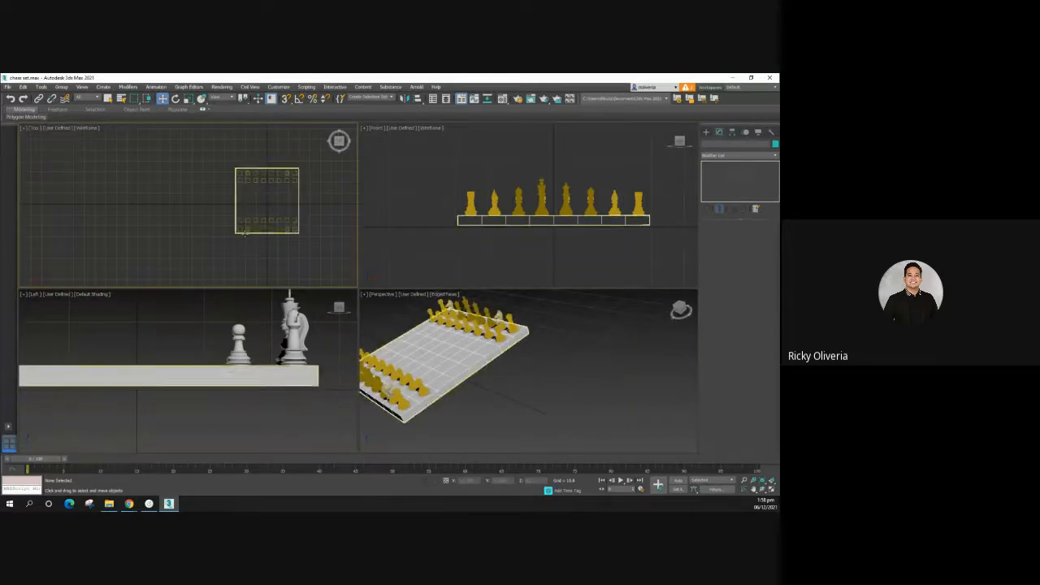
scroll(275, 220, down, 2)
middle_drag(275, 220, 197, 220)
scroll(197, 220, up, 8)
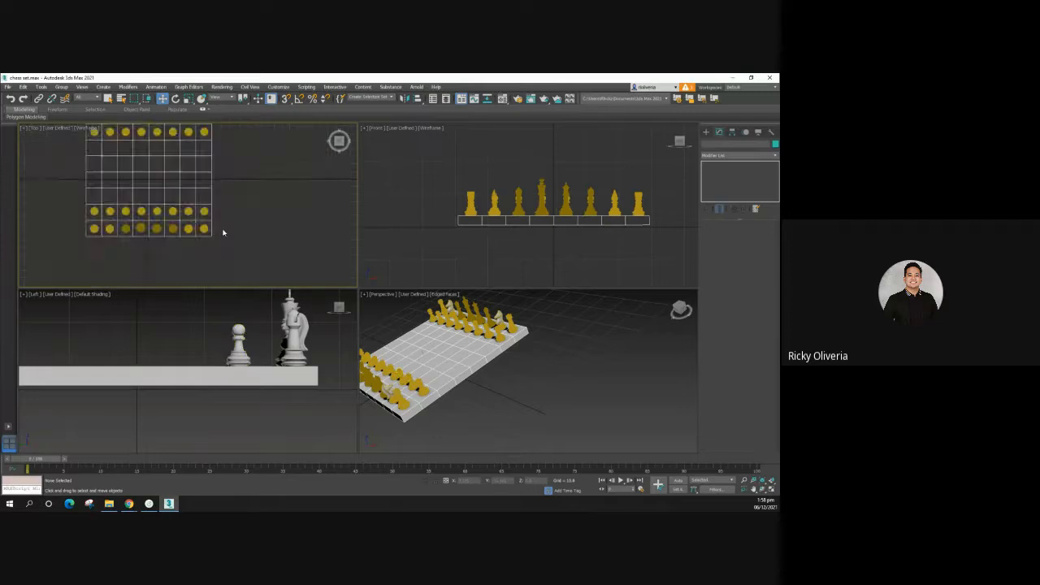
click(617, 375)
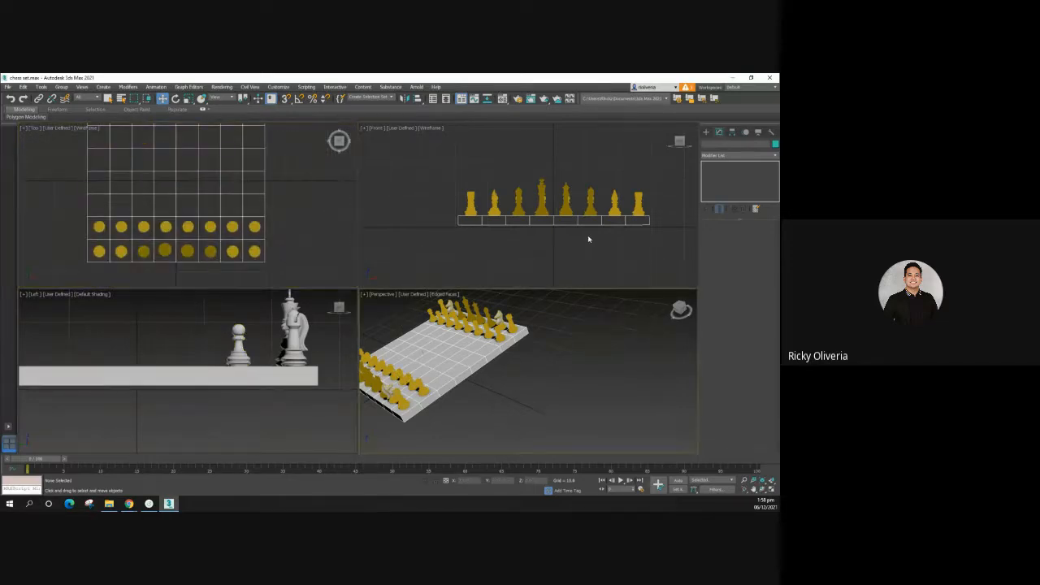
click(590, 250)
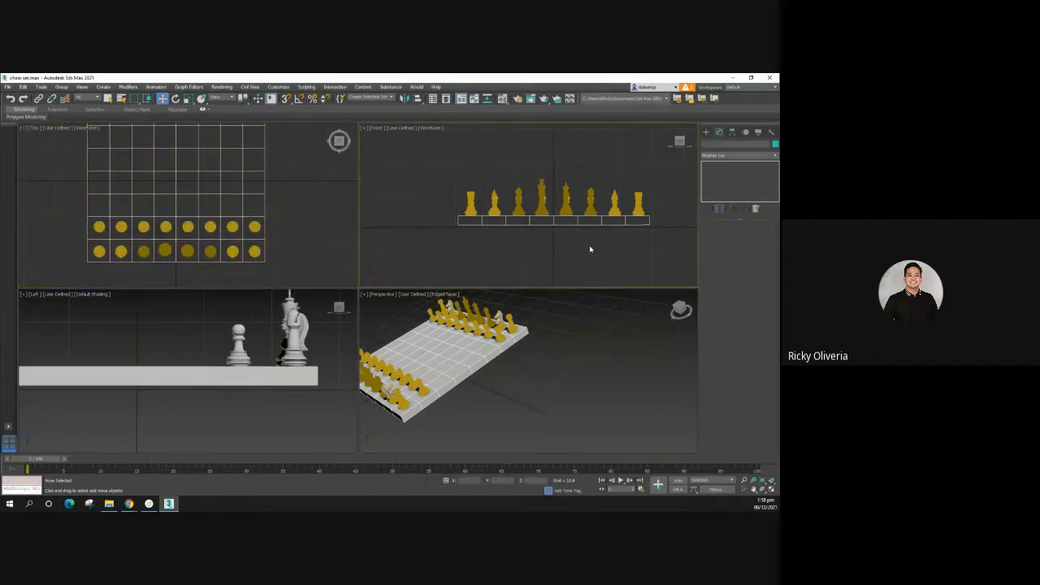
click(235, 397)
scroll(236, 396, down, 9)
middle_drag(276, 366, 286, 338)
scroll(294, 356, up, 4)
scroll(284, 337, up, 2)
scroll(176, 349, up, 2)
middle_drag(177, 349, 149, 360)
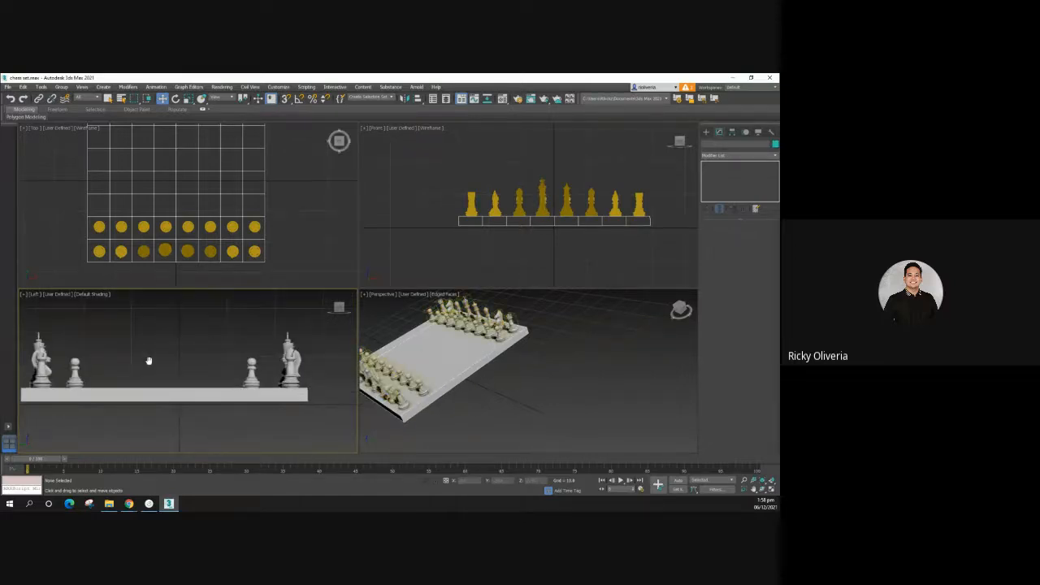
scroll(147, 353, down, 2)
Step: Try Facets shading in the left view and change its shading to Hidden Line
click(95, 296)
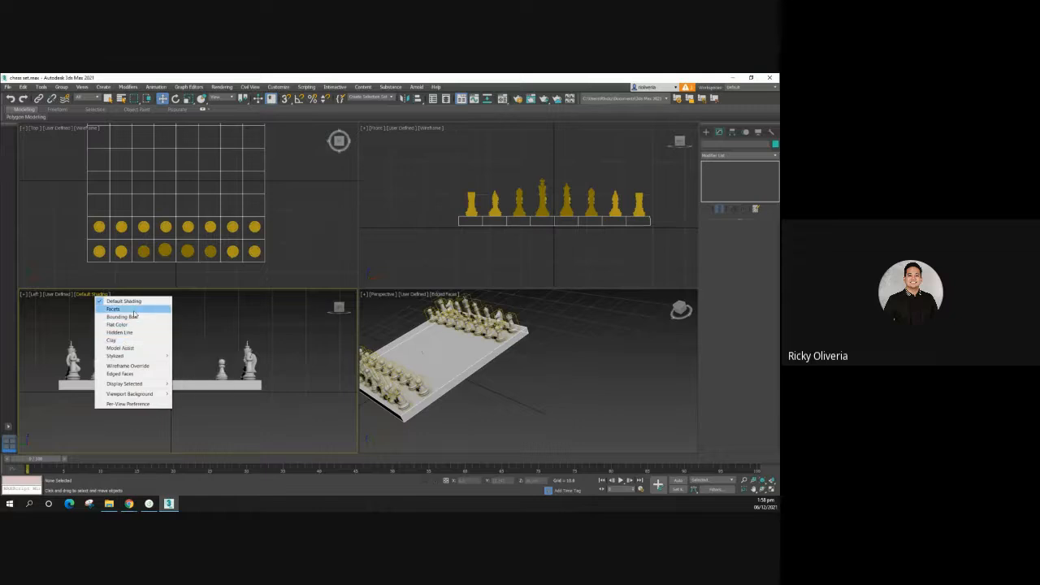
click(134, 312)
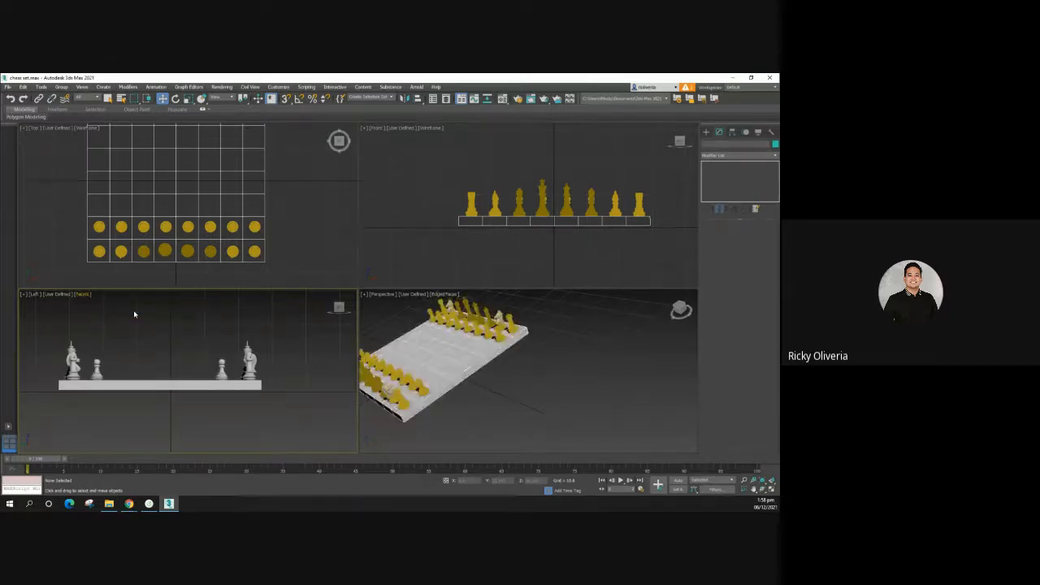
click(83, 296)
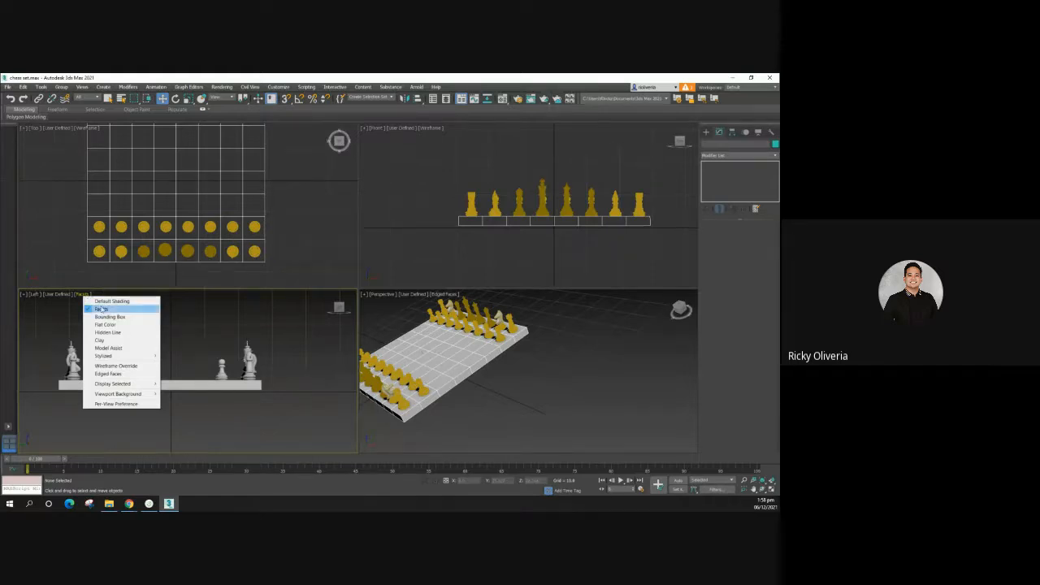
click(113, 333)
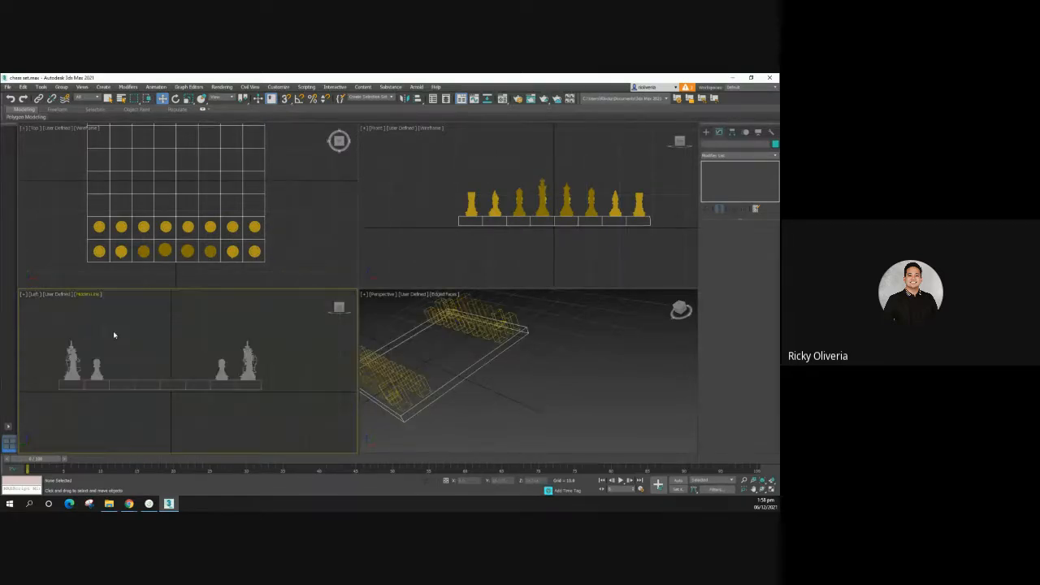
click(248, 362)
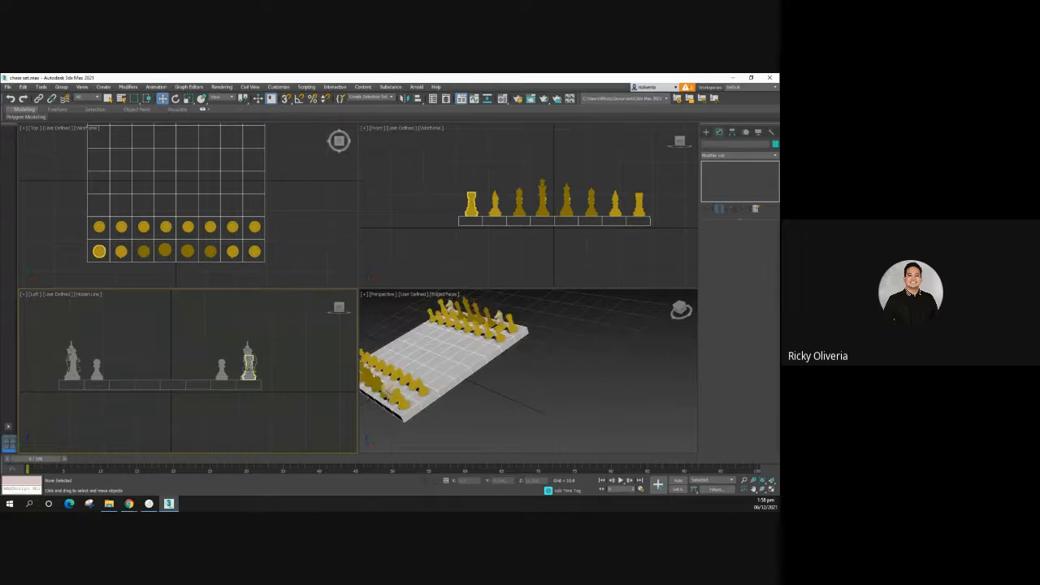
click(291, 356)
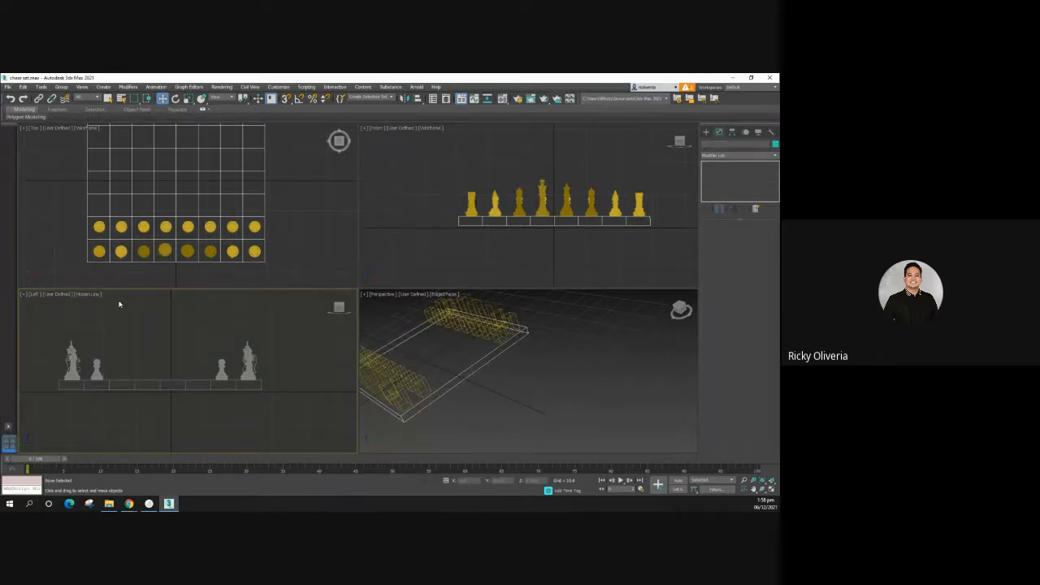
click(487, 353)
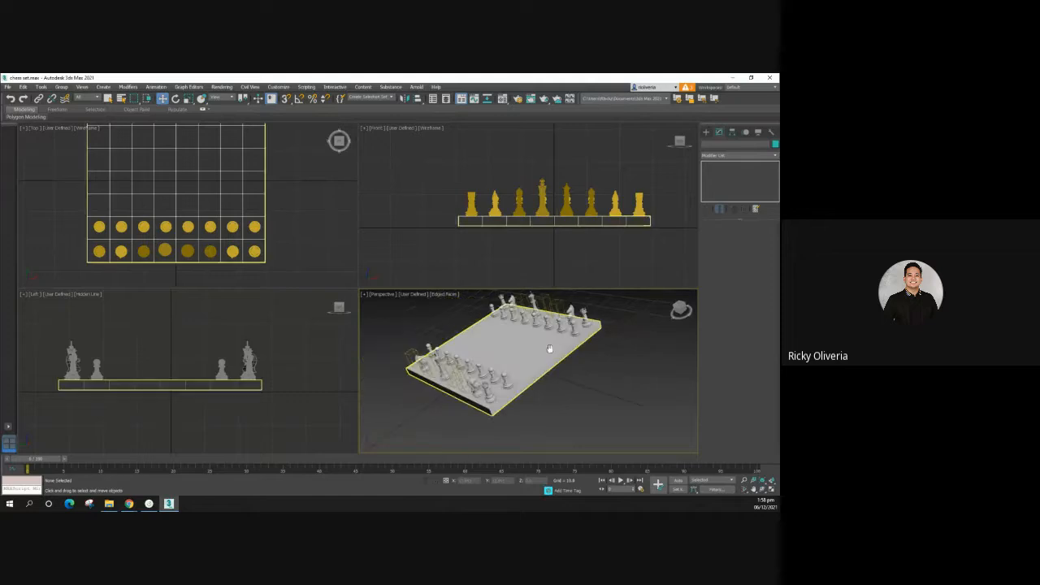
click(516, 356)
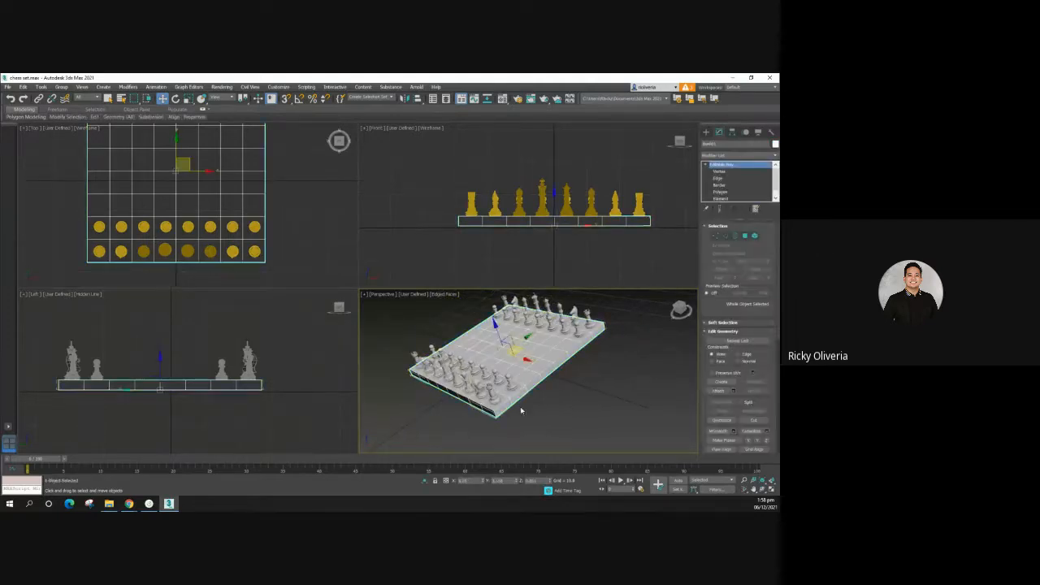
Step: Place a target camera in the left view, in front of and above the chess set, aimed at the middle of the board
click(298, 370)
scroll(298, 368, down, 6)
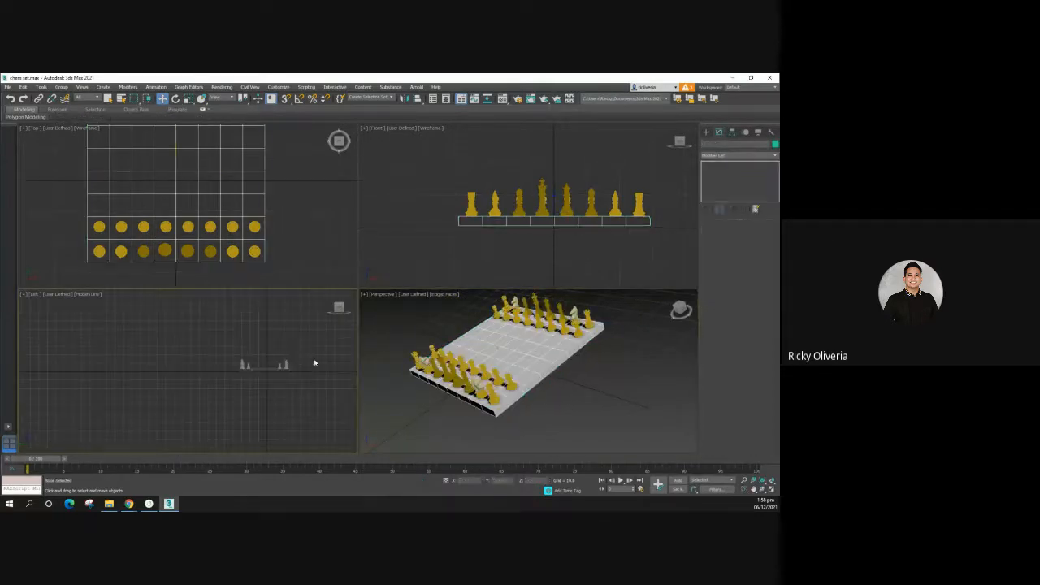
middle_drag(313, 359, 230, 332)
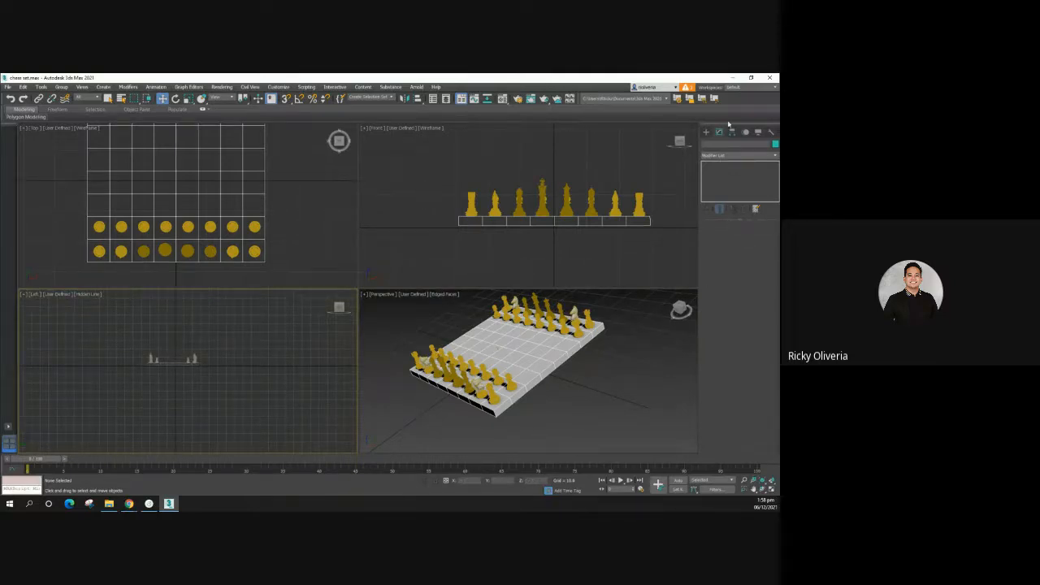
click(706, 131)
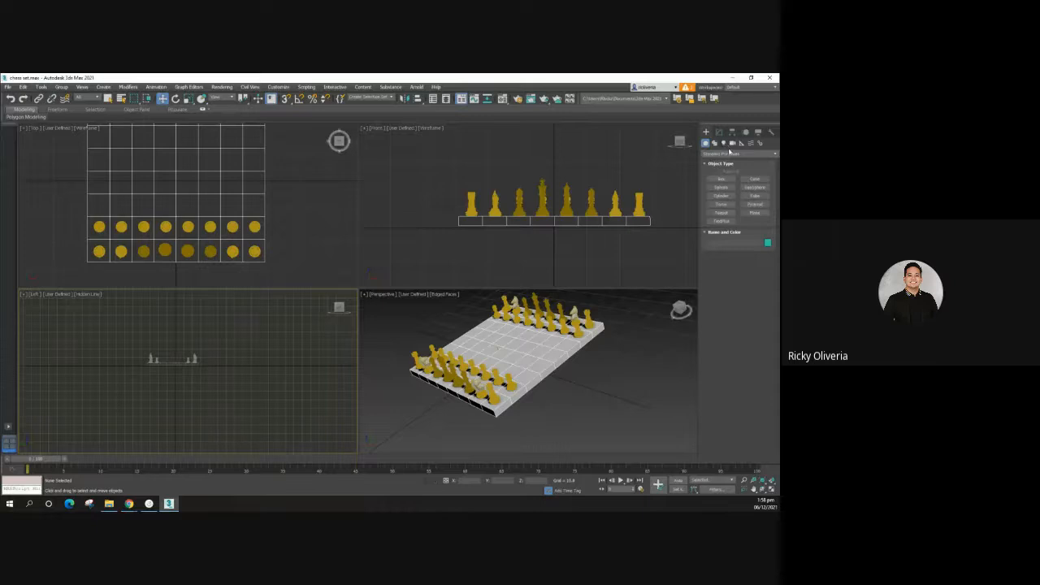
click(732, 143)
click(755, 179)
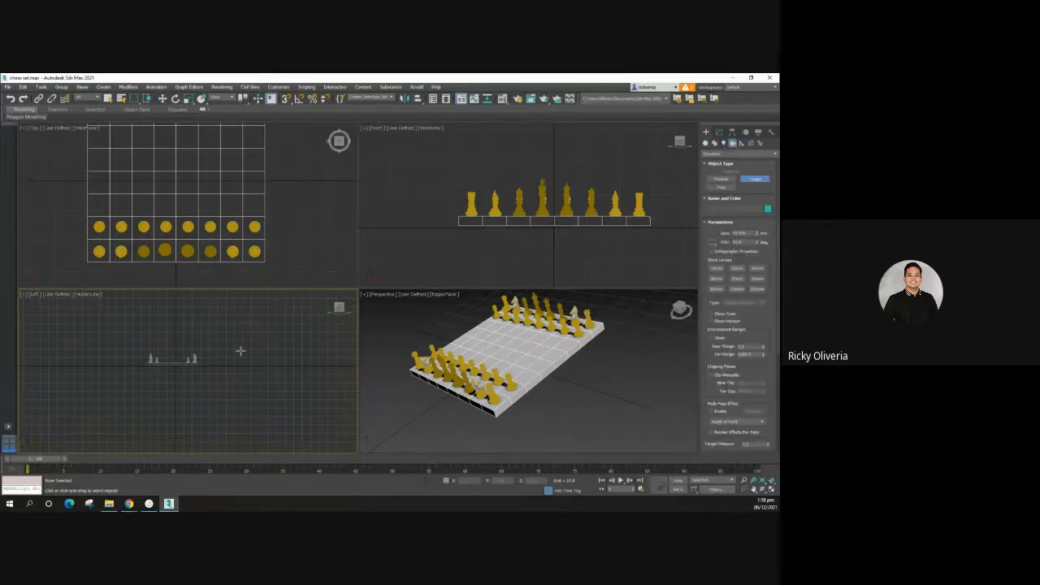
drag(231, 342, 172, 362)
key(w)
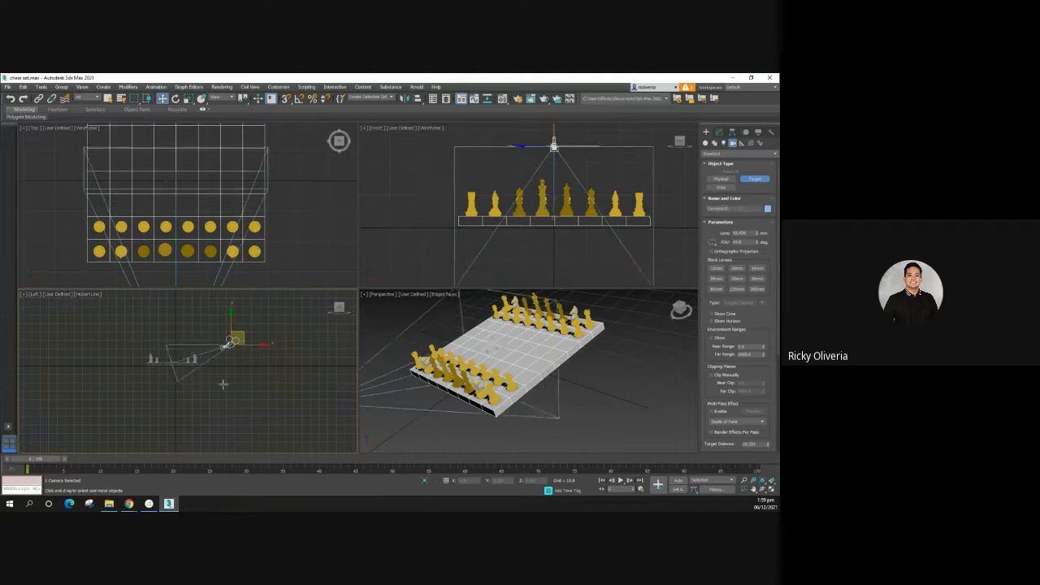
Step: Move the camera's target in the enlarged left view down to the board's base and slightly toward the camera, then return to four views
key(c)
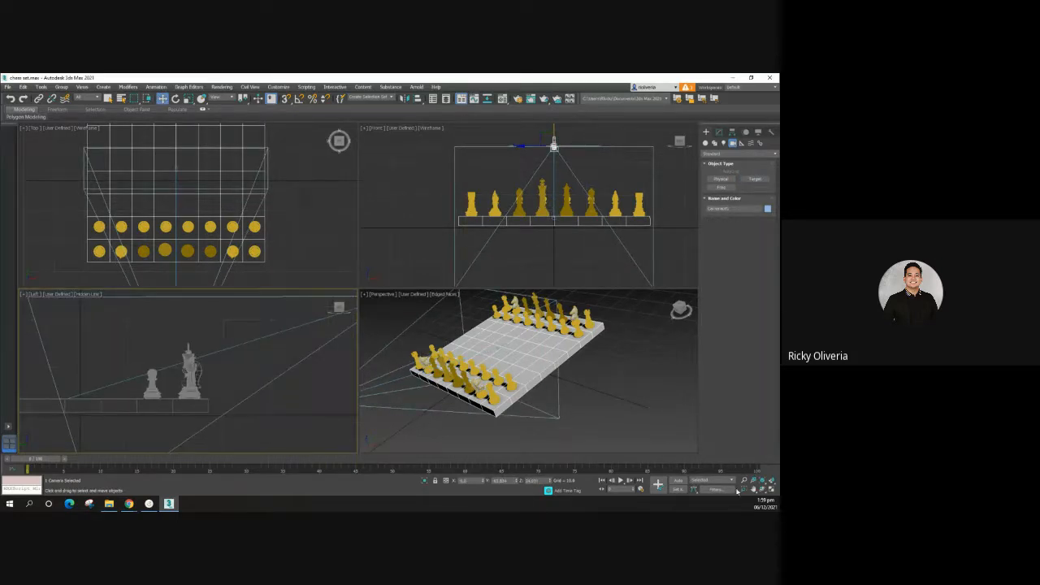
click(772, 490)
middle_drag(300, 399, 420, 374)
scroll(421, 373, down, 4)
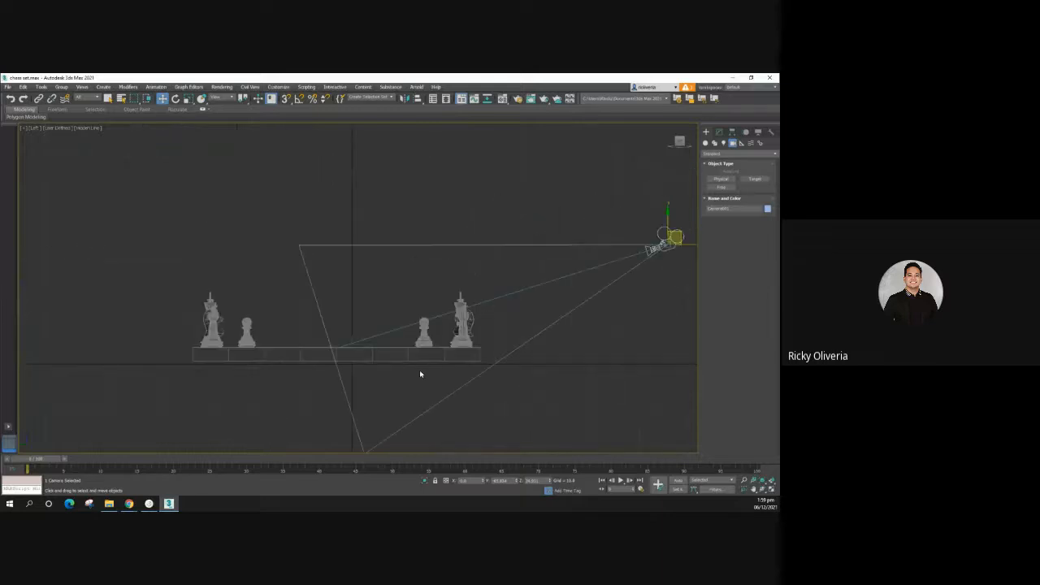
click(385, 331)
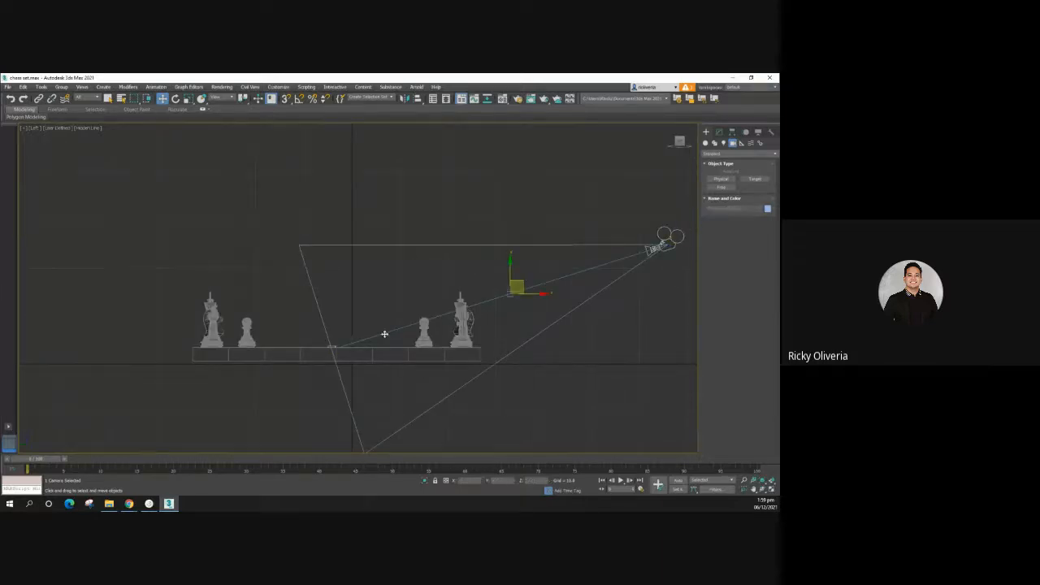
click(334, 349)
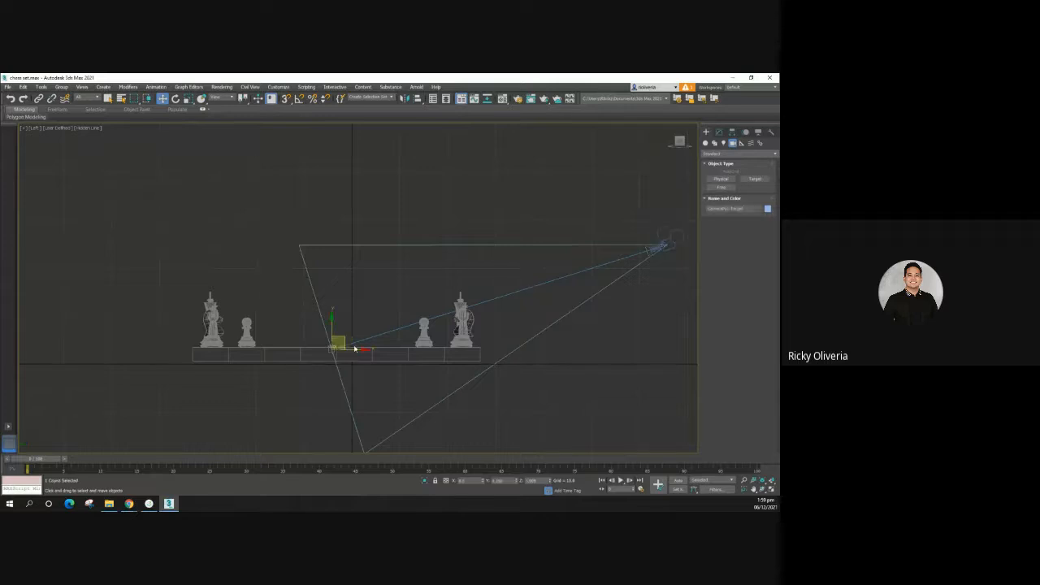
drag(332, 319, 364, 353)
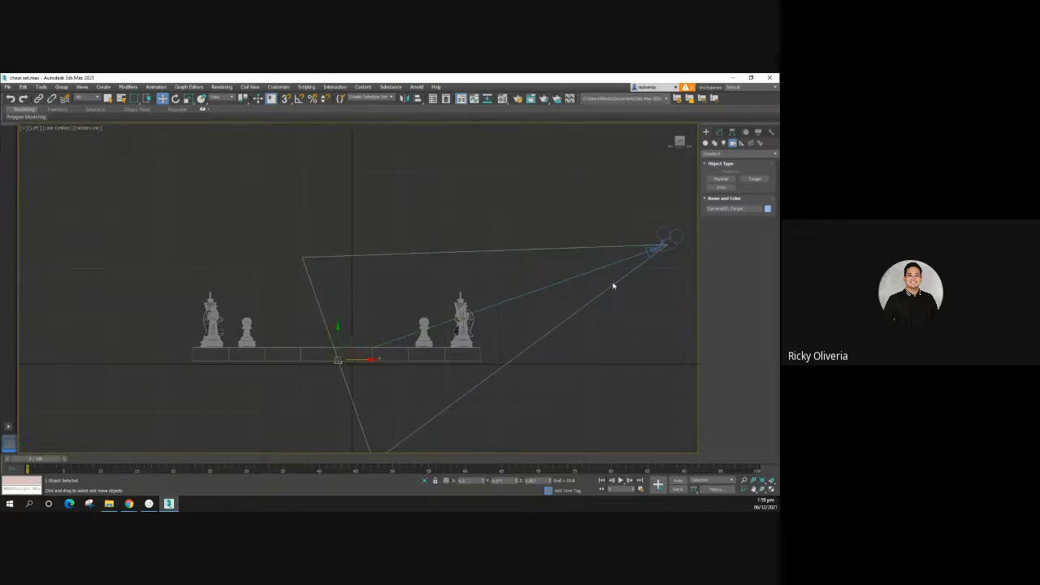
click(662, 331)
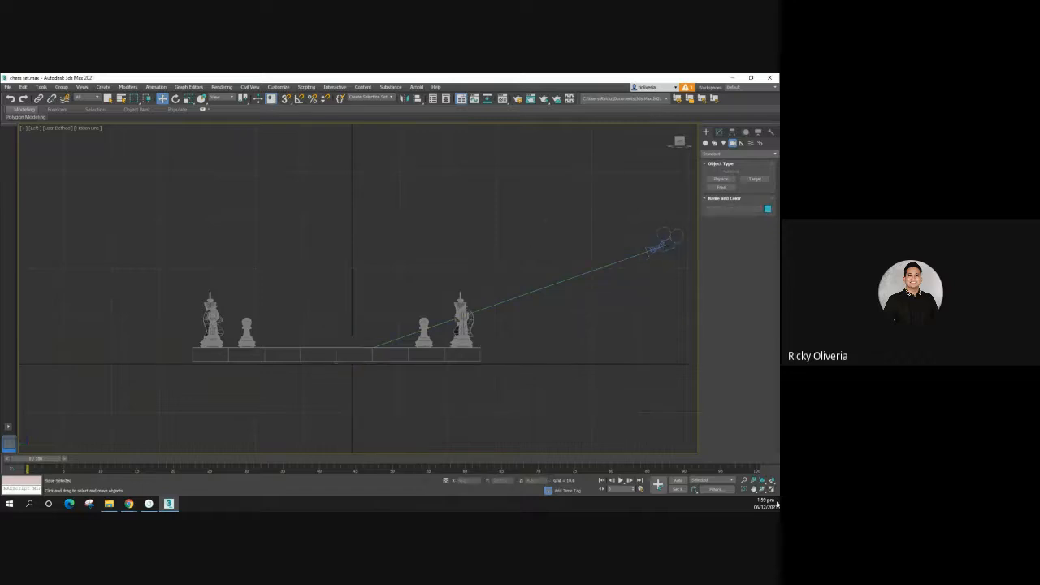
key(alt+w)
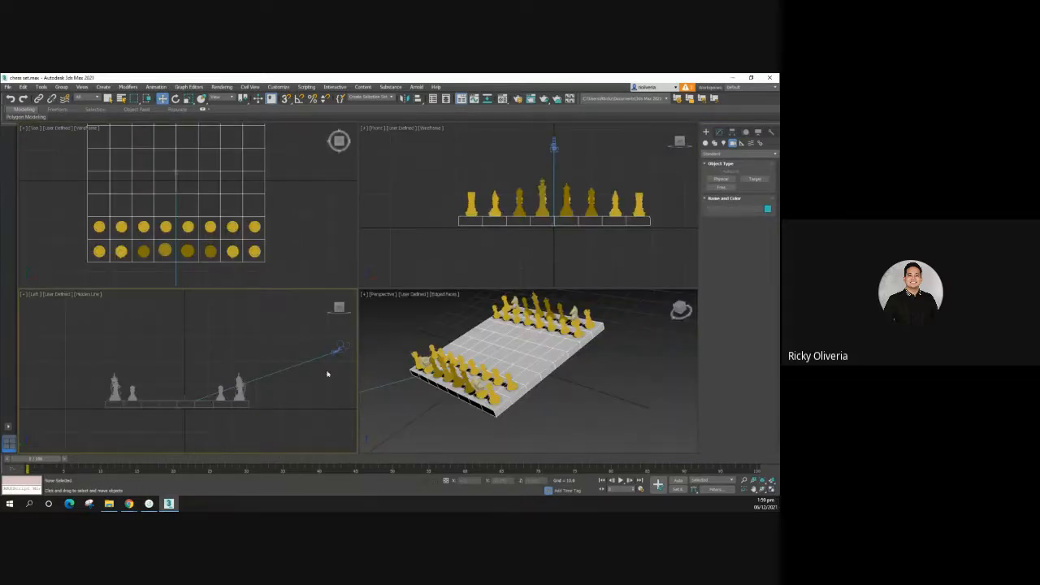
Step: Switch the top viewport to the camera's view
click(309, 217)
scroll(187, 218, down, 5)
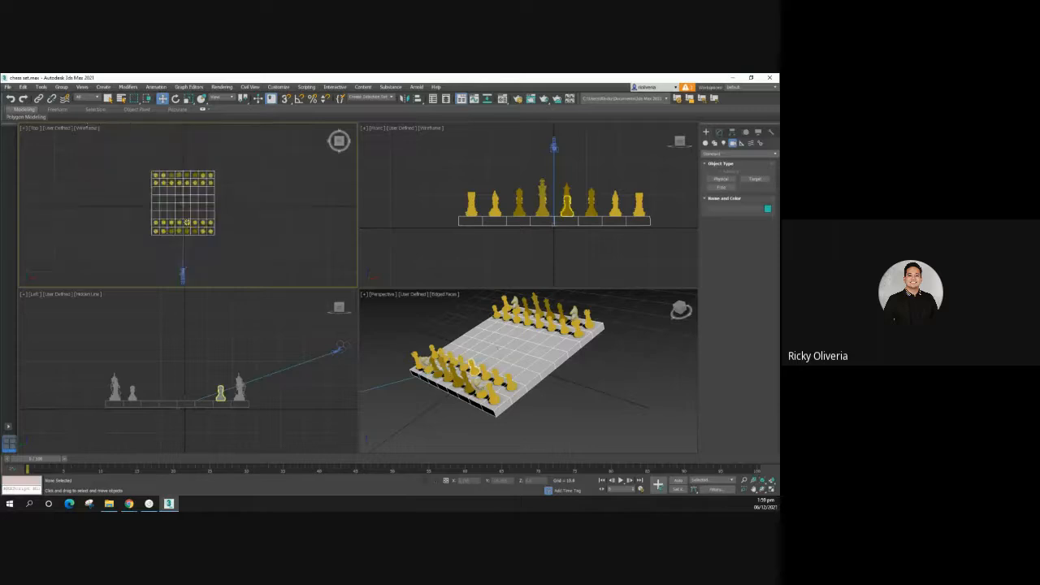
mouse_move(211, 215)
middle_down()
mouse_move(232, 217)
mouse_move(224, 220)
middle_up()
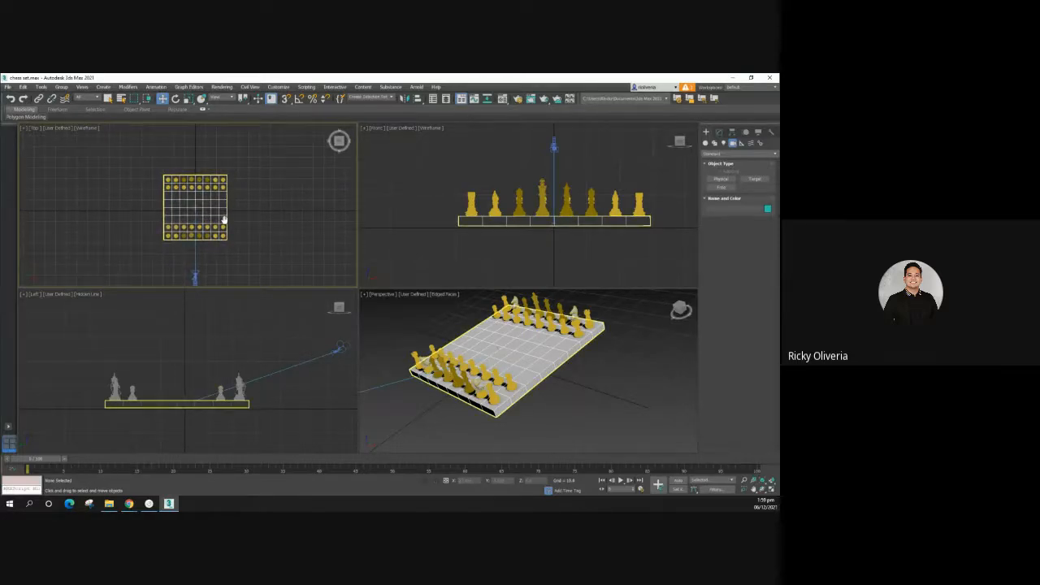
click(226, 224)
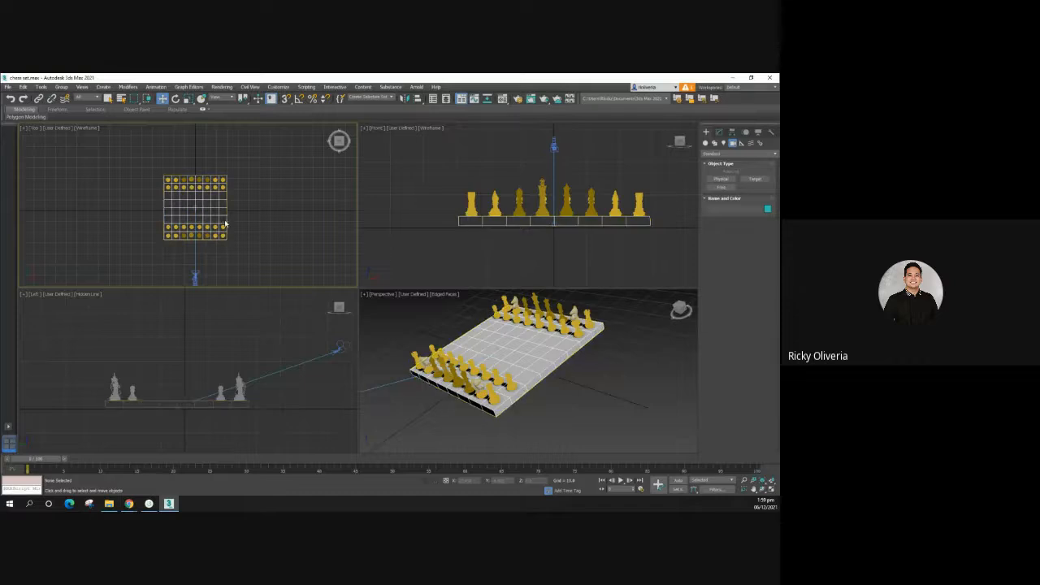
key(c)
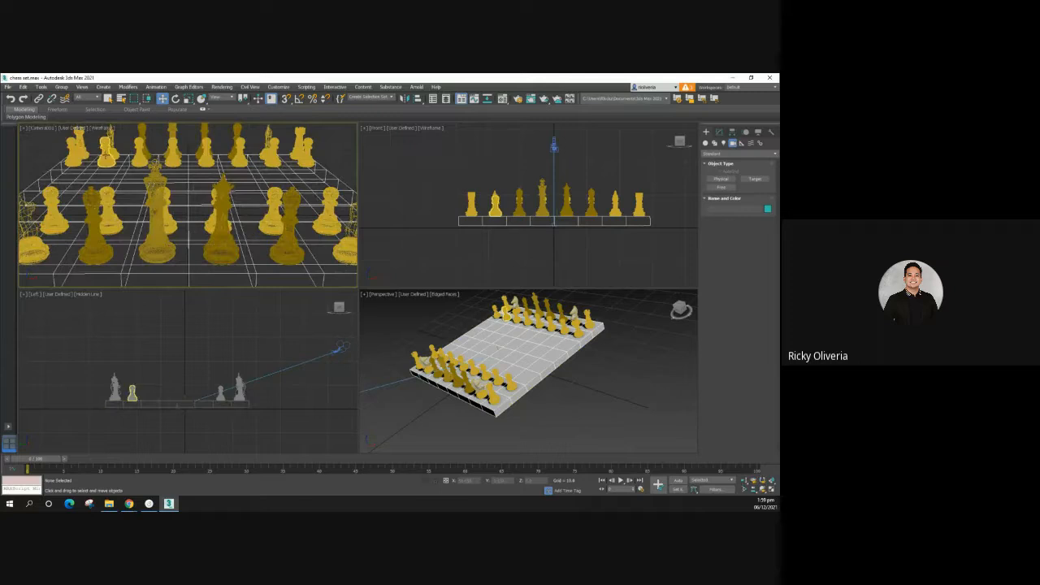
Step: Change the camera view's shading from wireframe to Default Shading
click(79, 140)
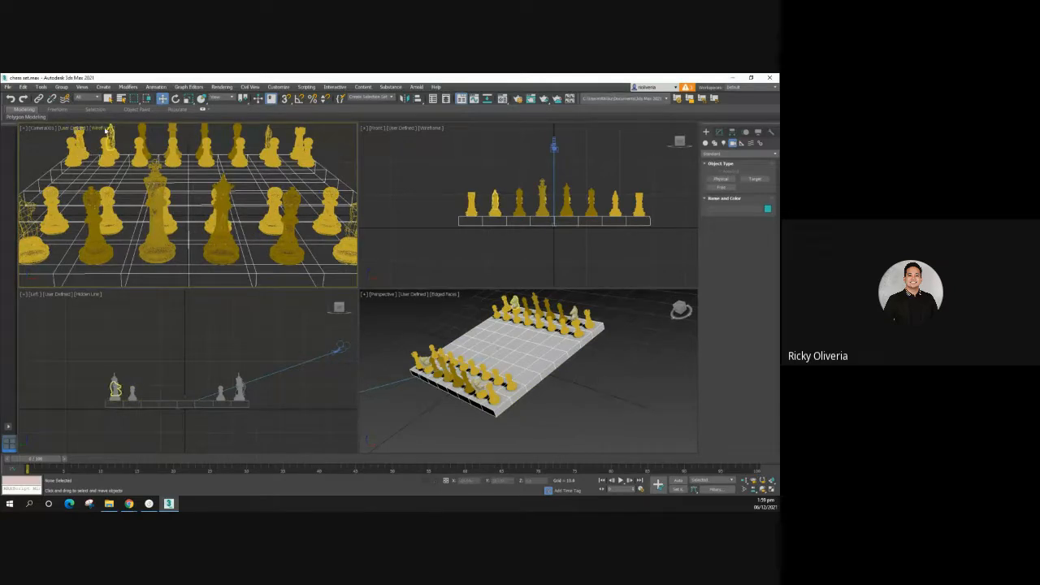
click(104, 128)
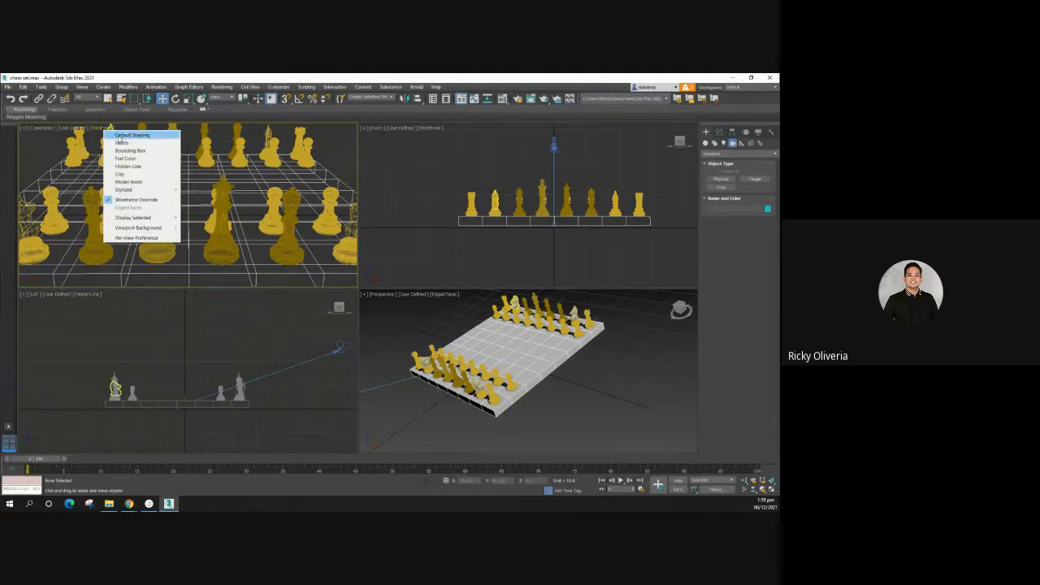
click(118, 136)
click(240, 268)
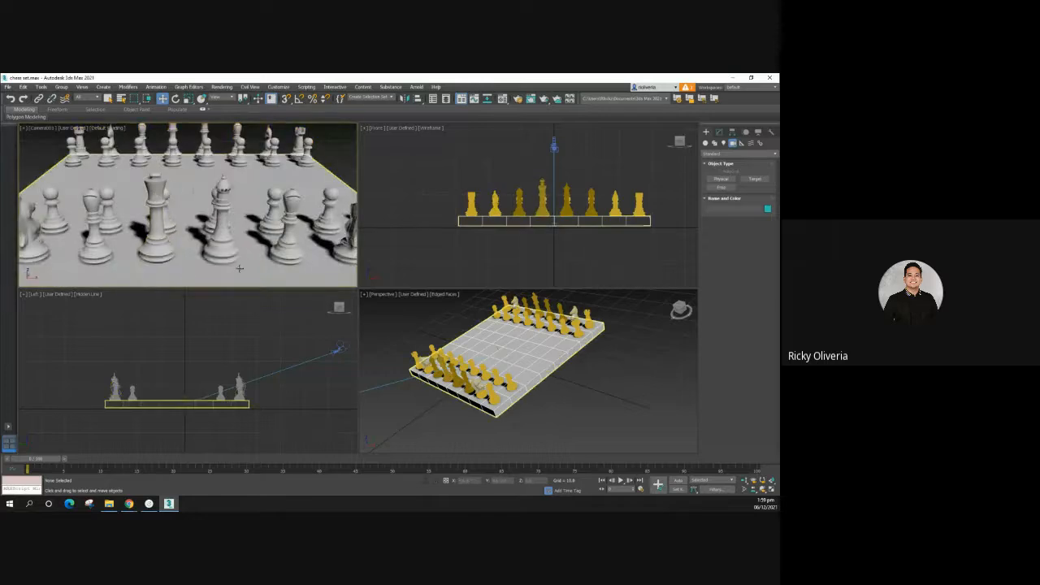
click(291, 248)
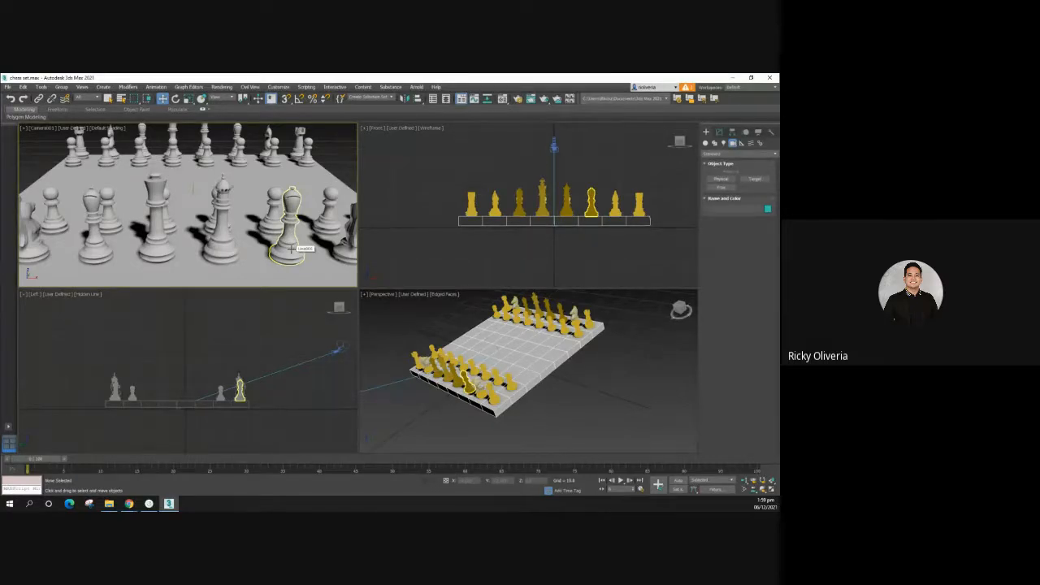
click(291, 283)
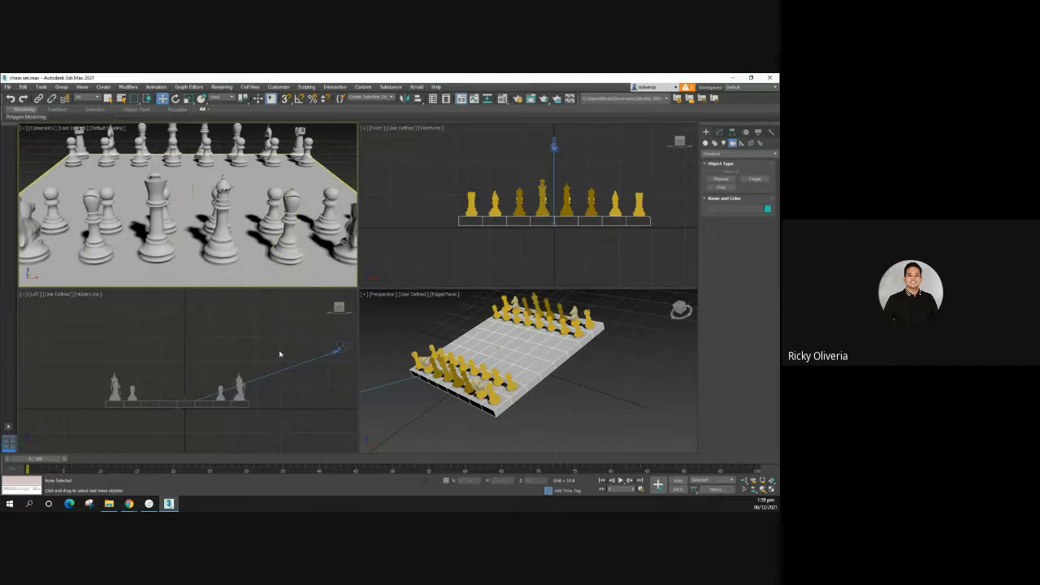
Step: Move the camera higher and farther from the chess set in the left view to frame the whole board, then deselect it
click(342, 347)
scroll(333, 363, down, 3)
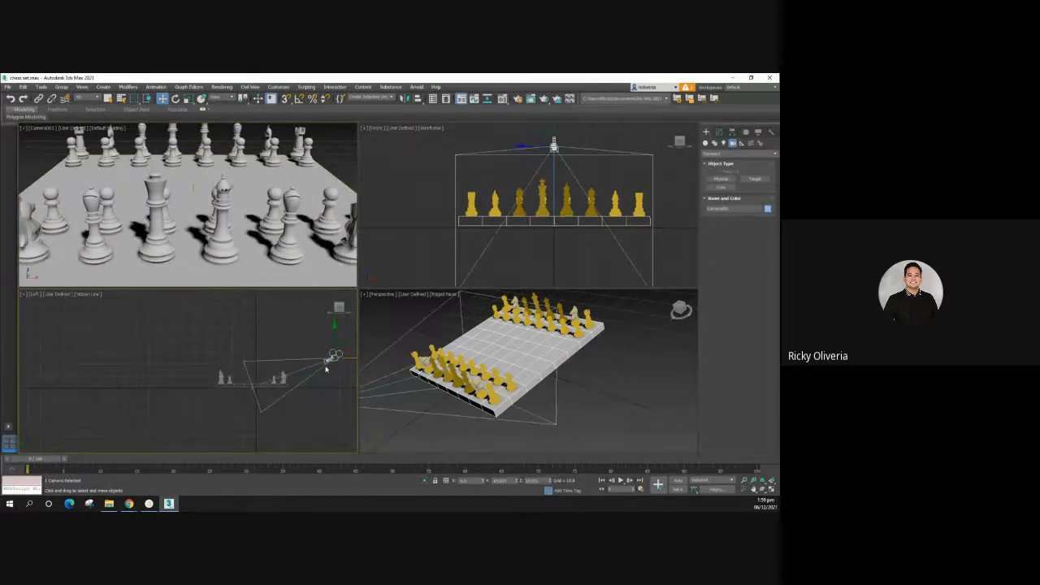
middle_drag(323, 368, 218, 372)
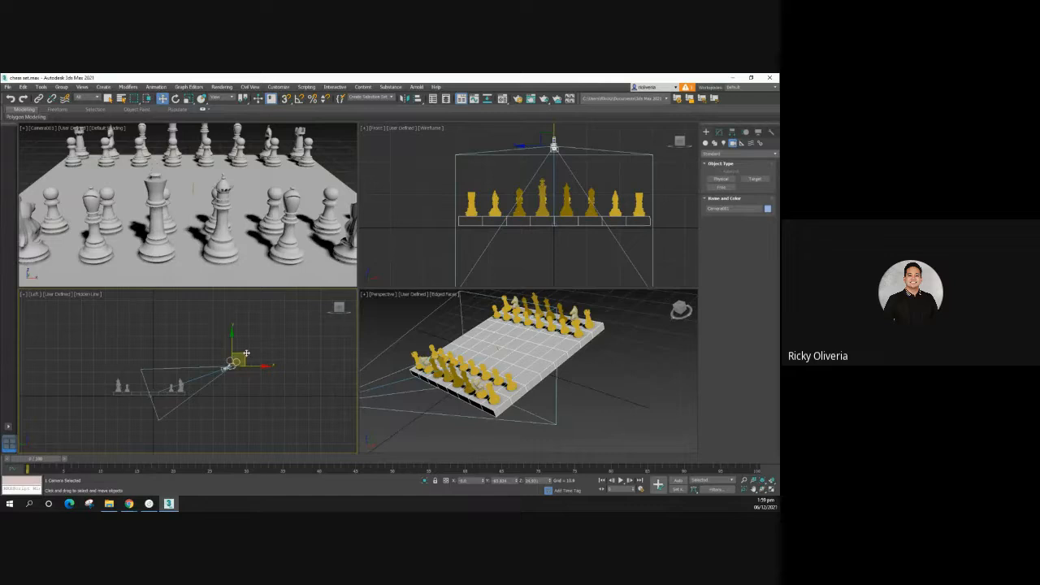
drag(252, 366, 263, 328)
click(269, 393)
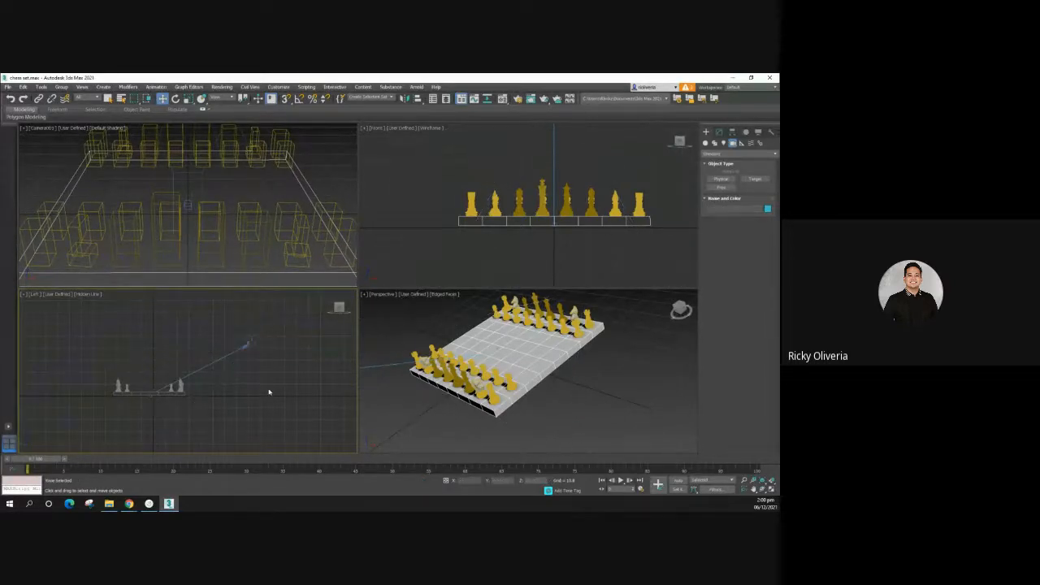
click(250, 342)
click(326, 167)
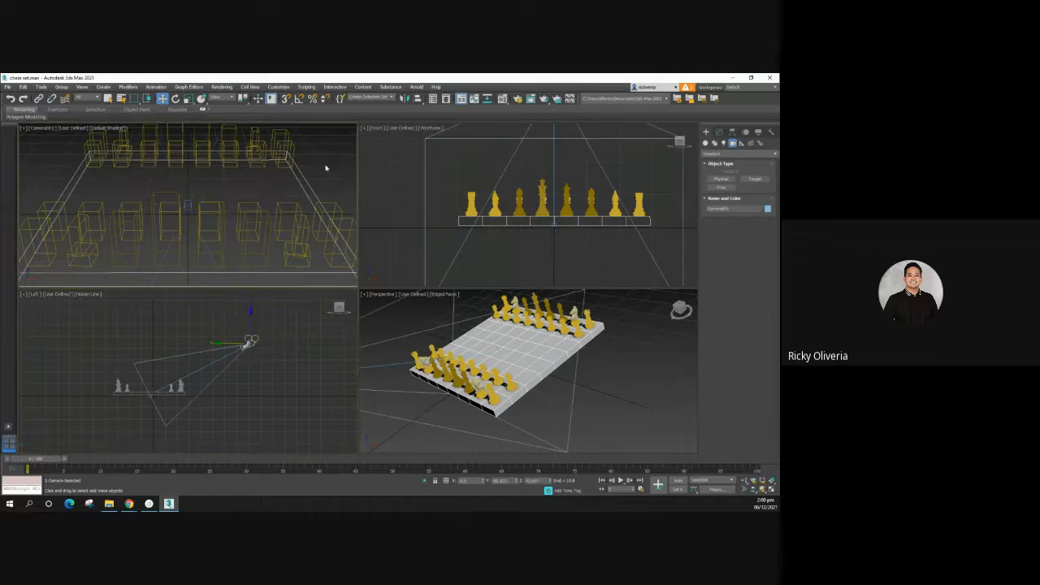
click(378, 330)
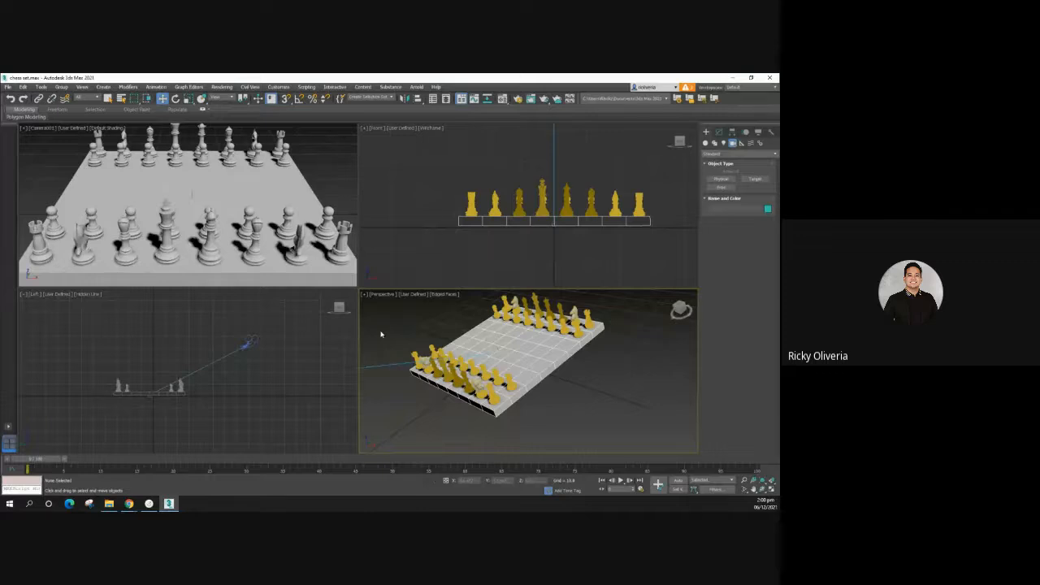
Step: Lower the camera slightly in the left view, then raise the camera and its target together a little
click(248, 344)
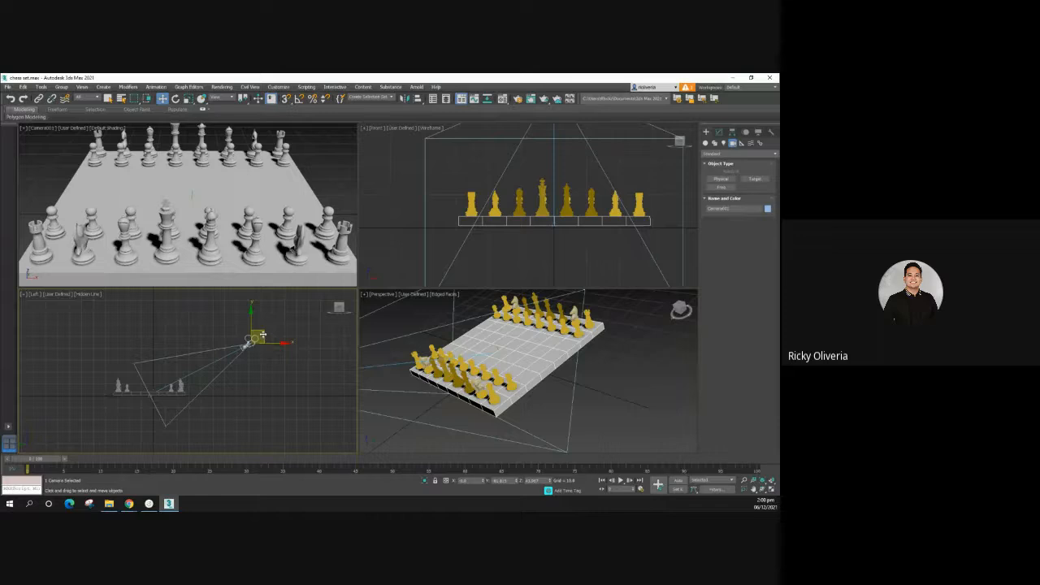
mouse_move(260, 335)
mouse_down()
mouse_move(268, 316)
mouse_move(266, 344)
mouse_up()
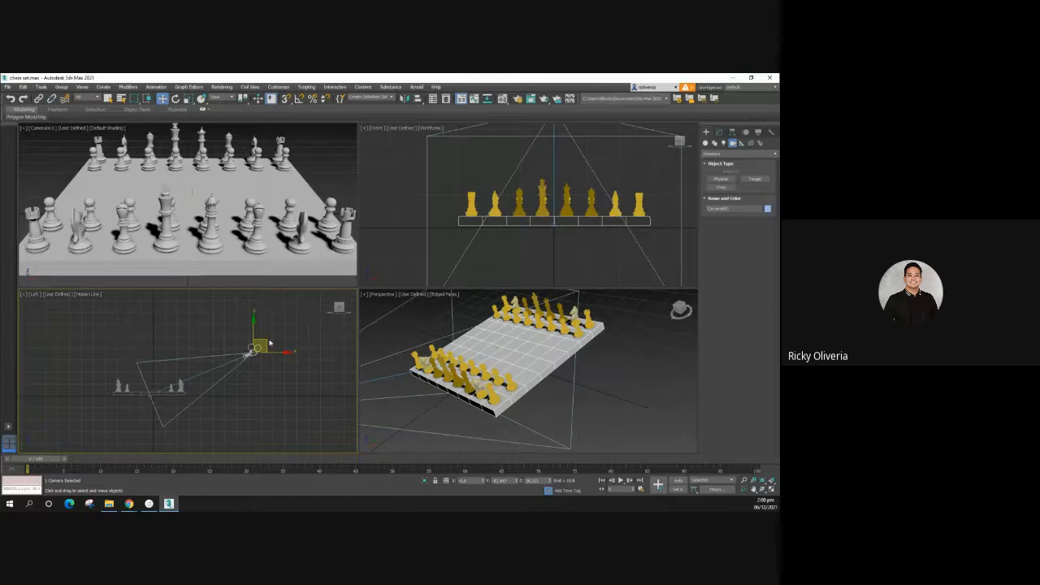
click(197, 375)
drag(216, 359, 217, 357)
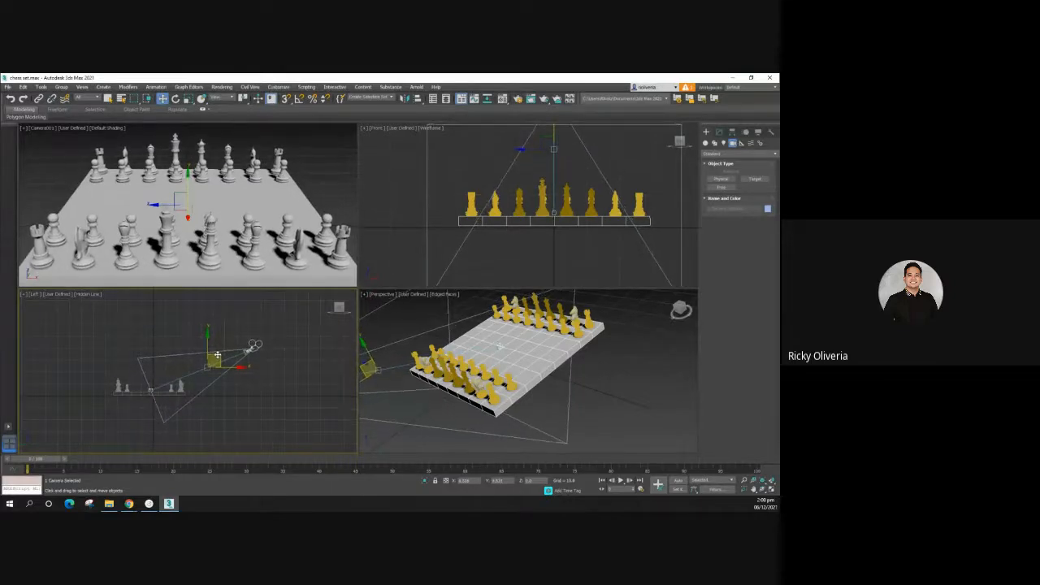
click(244, 412)
Step: Lower the camera's target into the board in the left view and fine-tune the camera's position to frame all the pieces
click(152, 388)
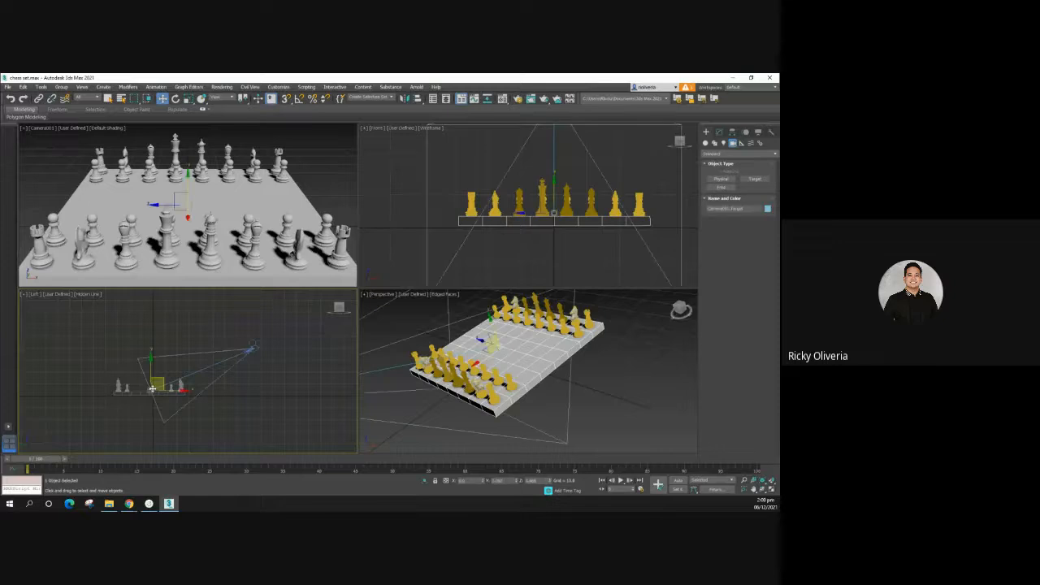
drag(151, 373, 169, 392)
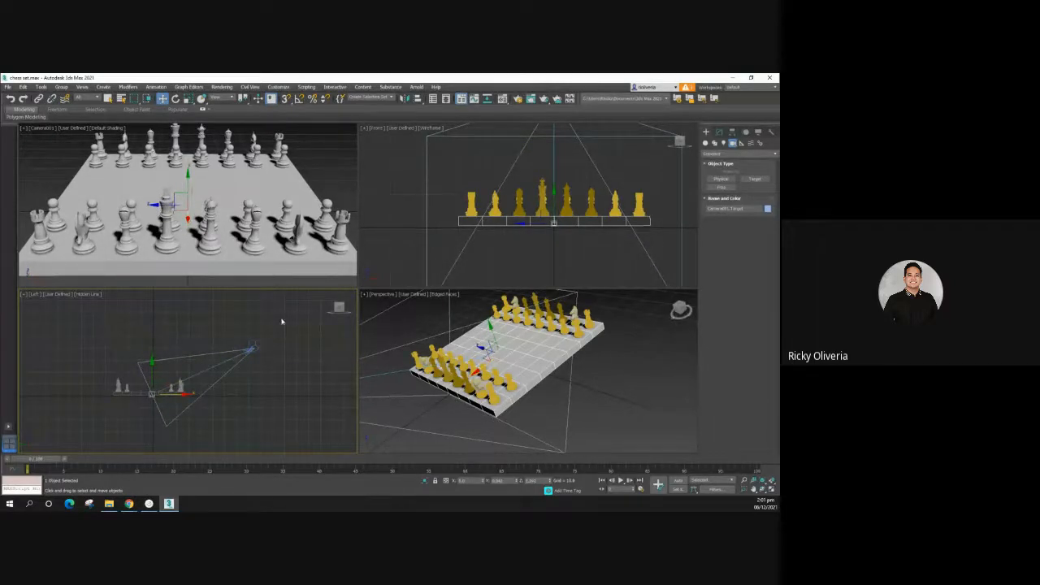
click(253, 348)
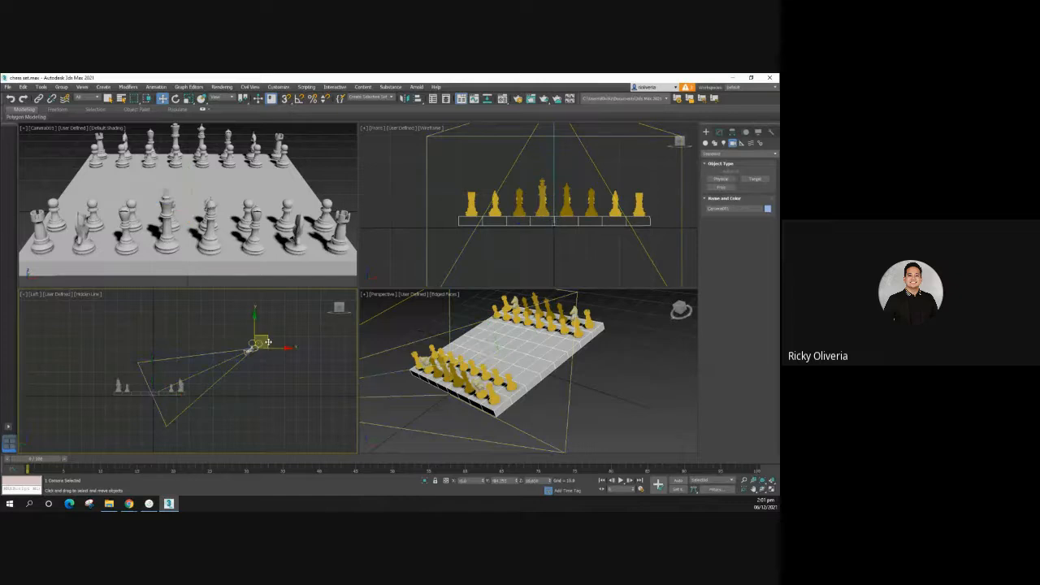
mouse_move(271, 348)
mouse_down()
mouse_move(265, 356)
mouse_move(257, 339)
mouse_up()
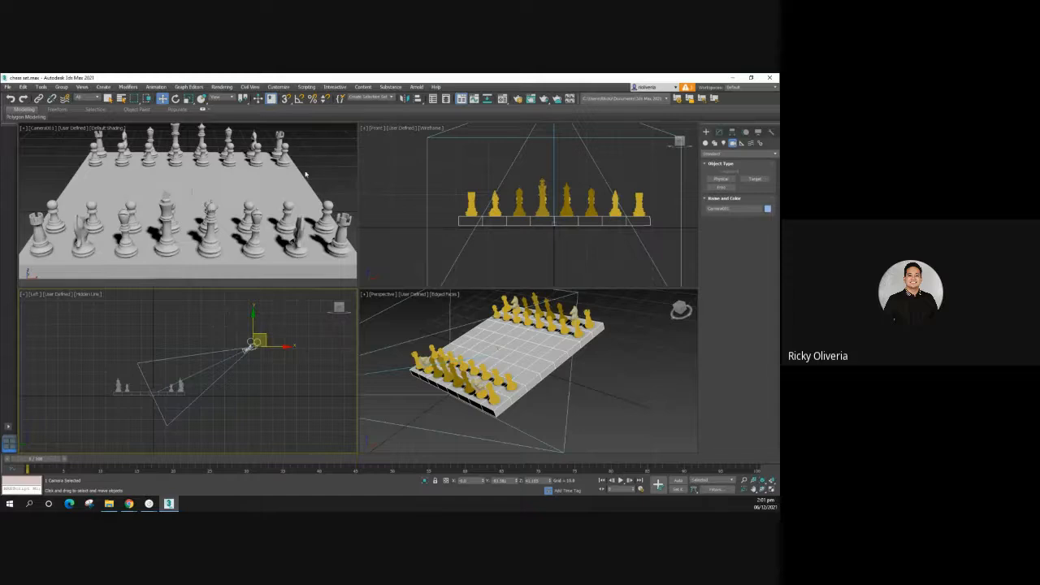
Step: Examine the board's framing in the enlarged camera view, then return to the four-view layout
right_click(343, 162)
click(772, 490)
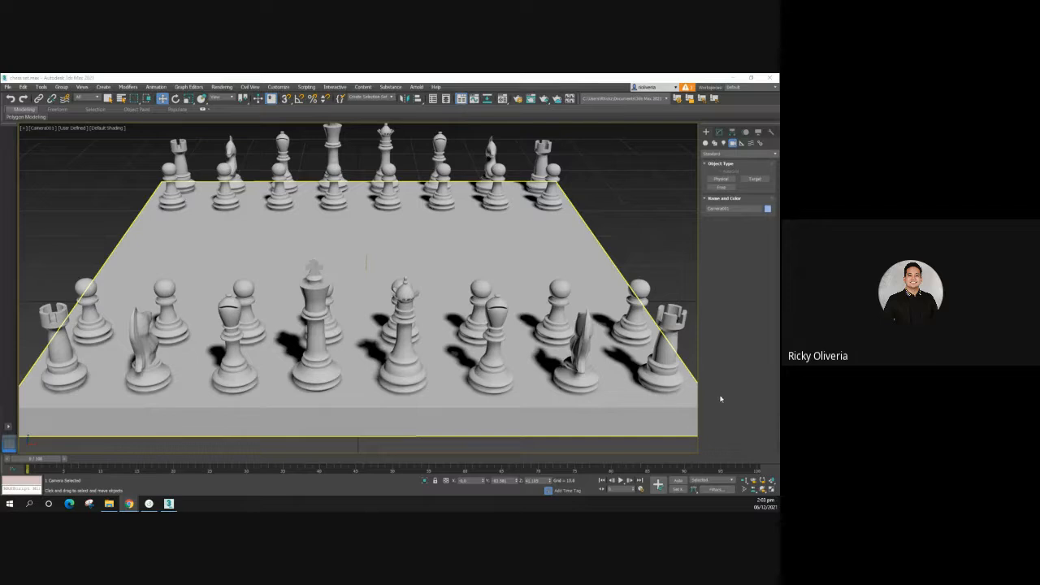
click(770, 487)
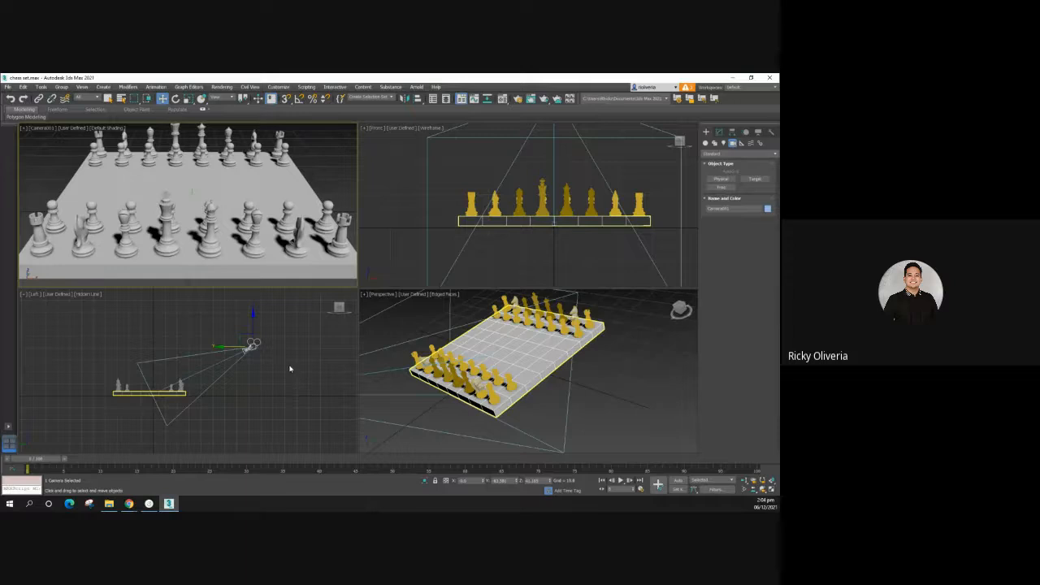
click(296, 235)
click(583, 366)
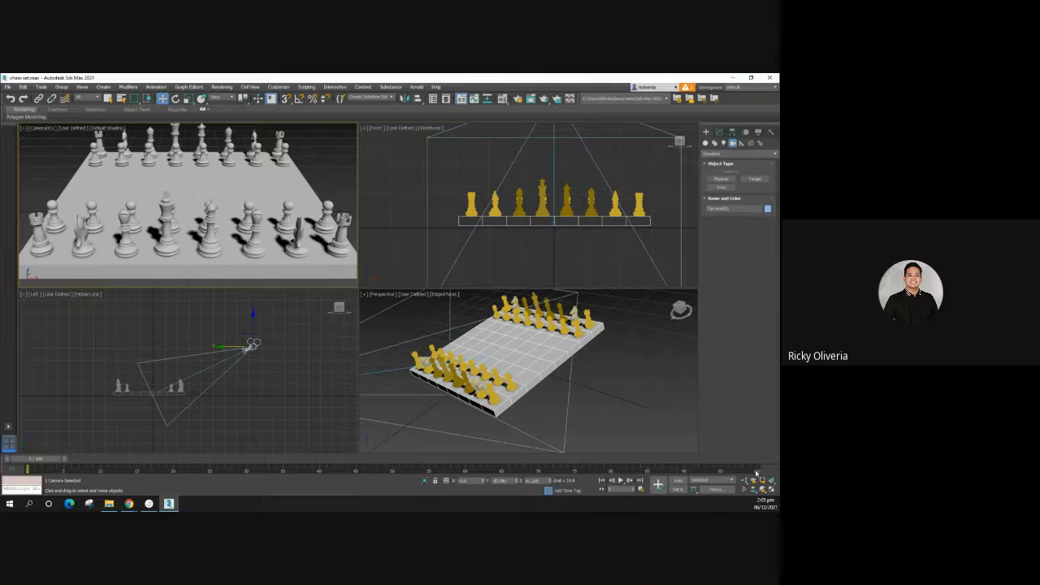
Step: Open Calculator and multiply 30 by 60
key(super+r)
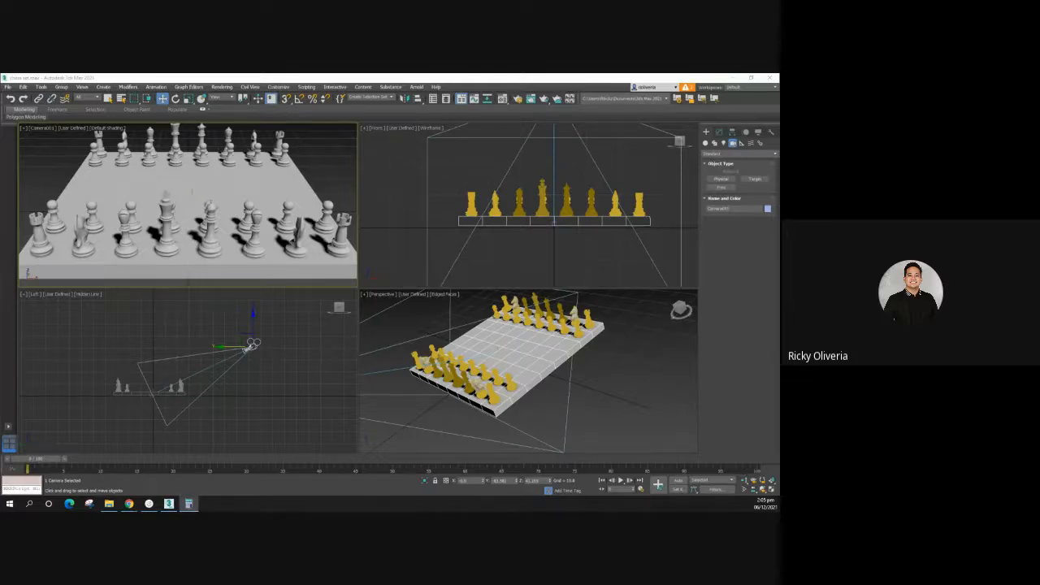
drag(391, 227, 434, 209)
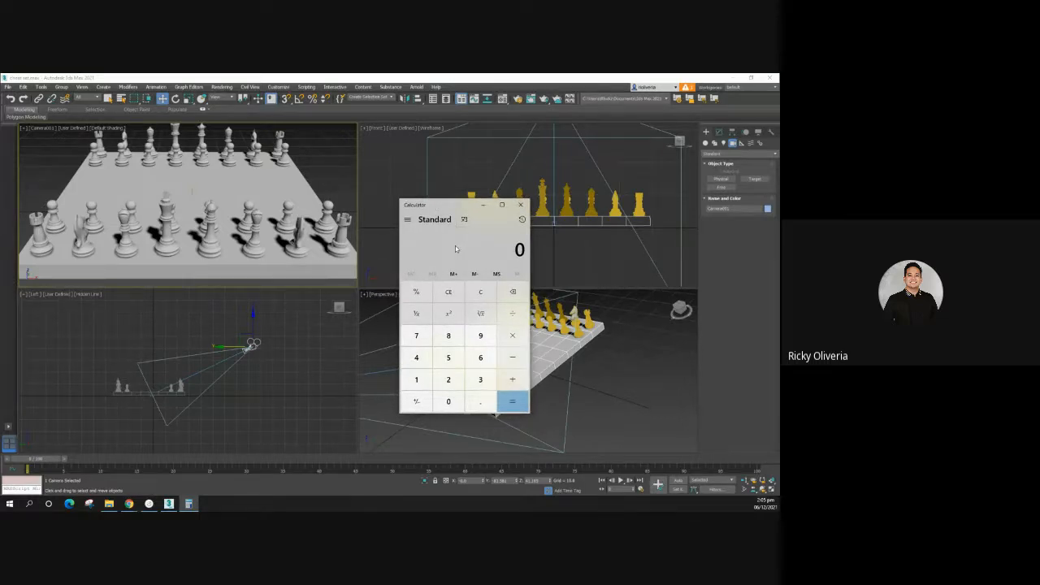
text(100)
key(Escape)
text(60)
key(Escape)
text(30*)
text(60)
key(Return)
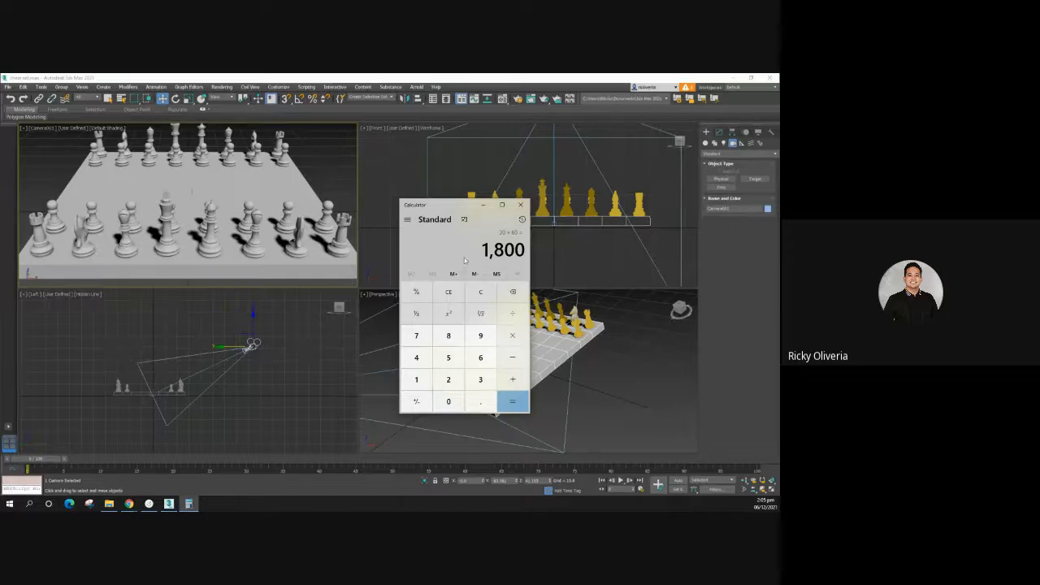
Step: Set the animation's end time to 1800 frames in the Time Configuration
click(641, 494)
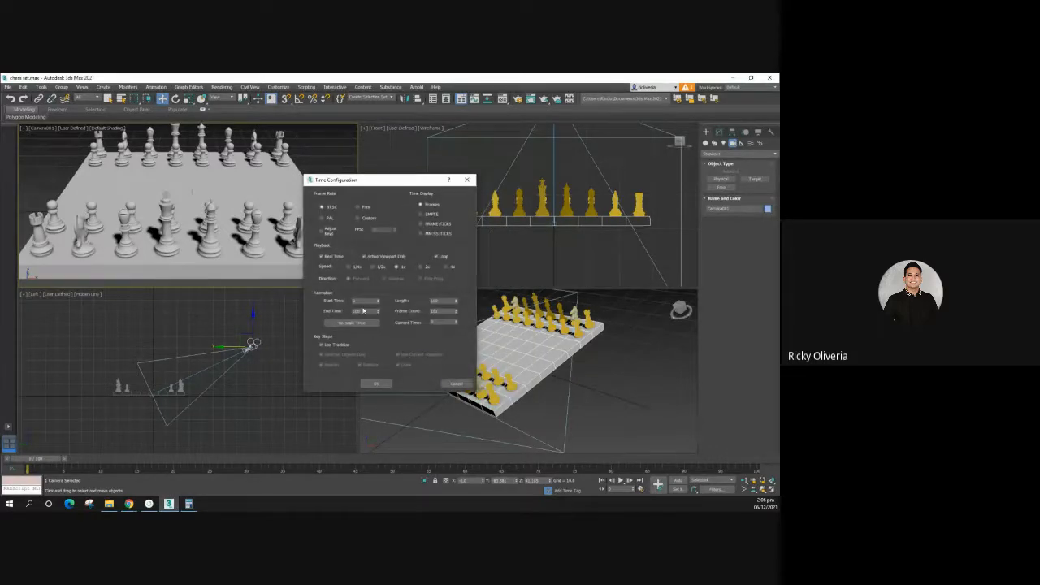
drag(367, 311, 313, 310)
key(Tab)
text(1)
click(376, 384)
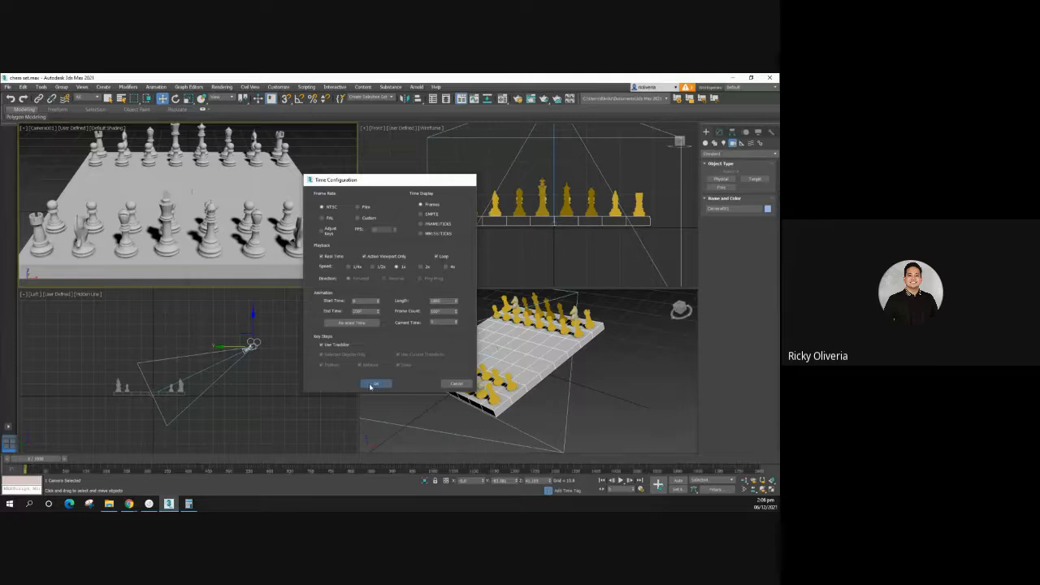
Step: Switch to Calculator, divide 1800 by 30, then close it and deselect the camera
click(188, 504)
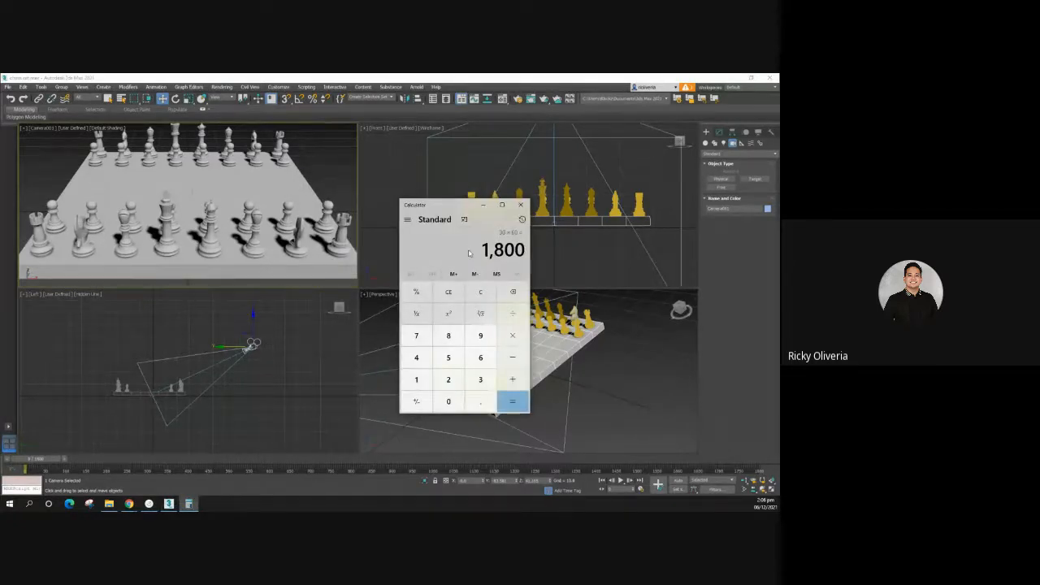
key(slash)
text(30)
key(Return)
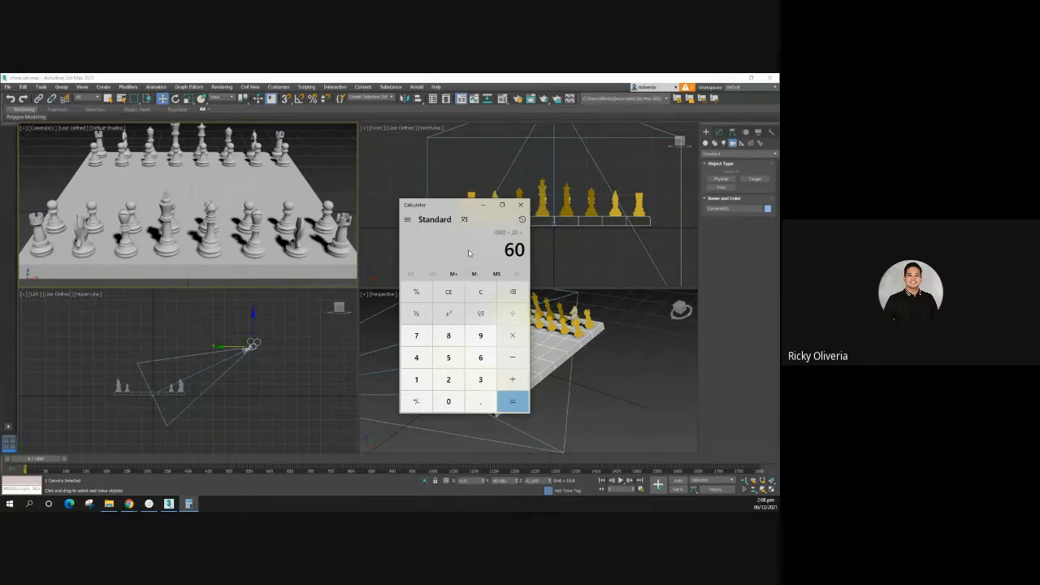
click(520, 205)
click(301, 350)
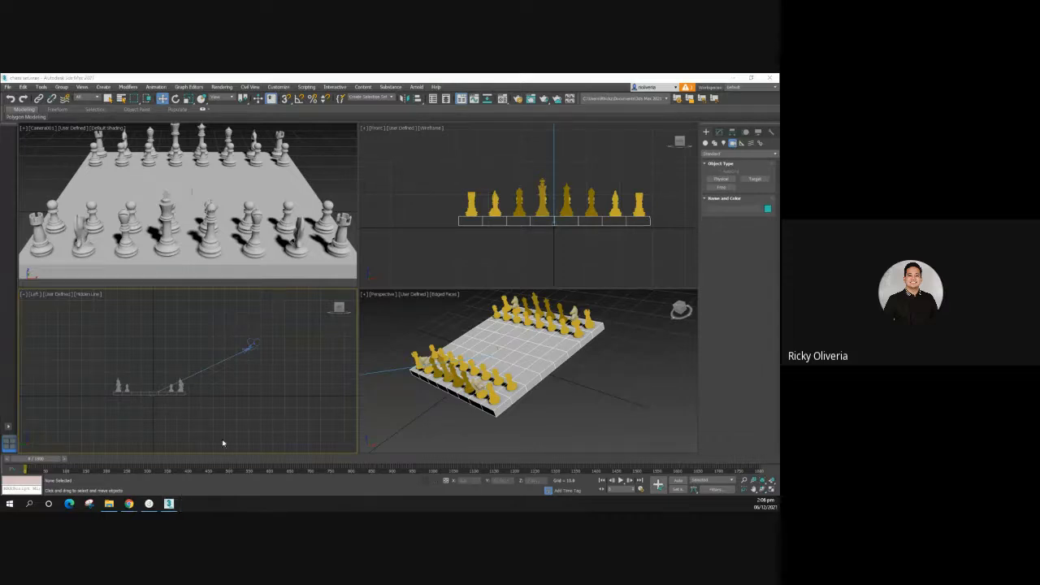
Step: Reopen Calculator, move it clear of the front view, multiply 60 by 30, and close it
click(304, 424)
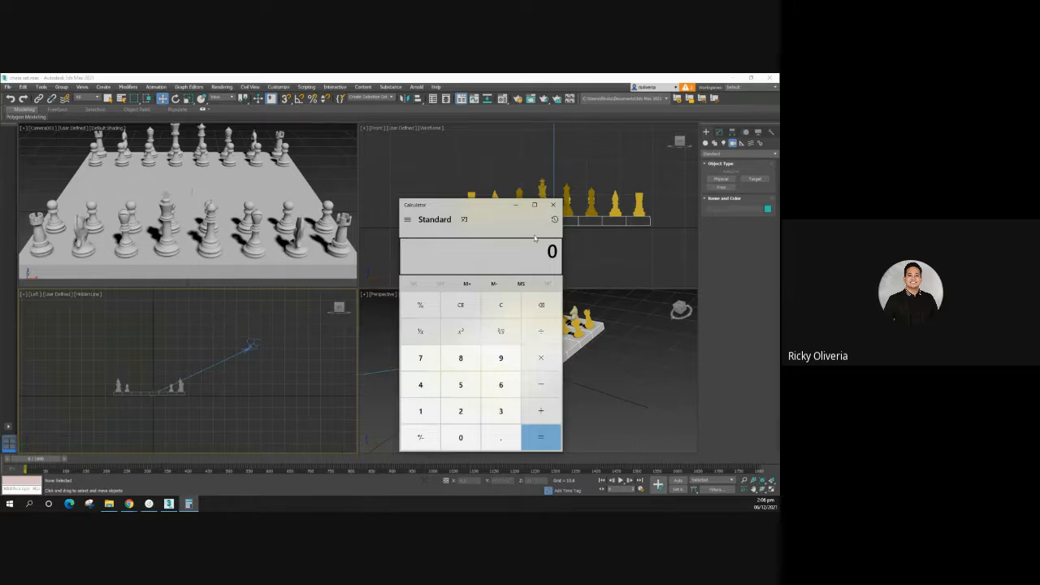
drag(462, 209, 387, 199)
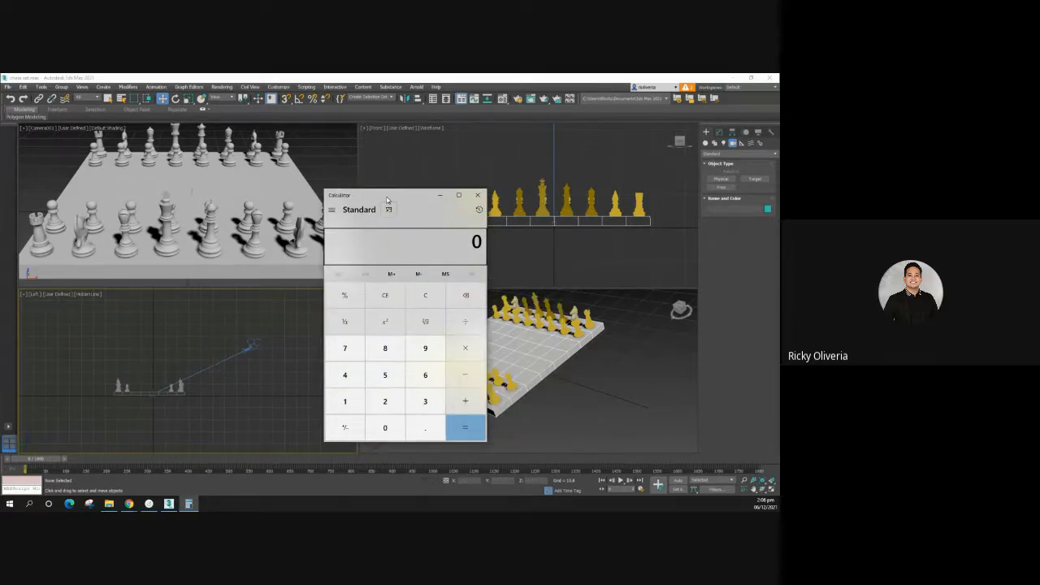
drag(387, 197, 319, 190)
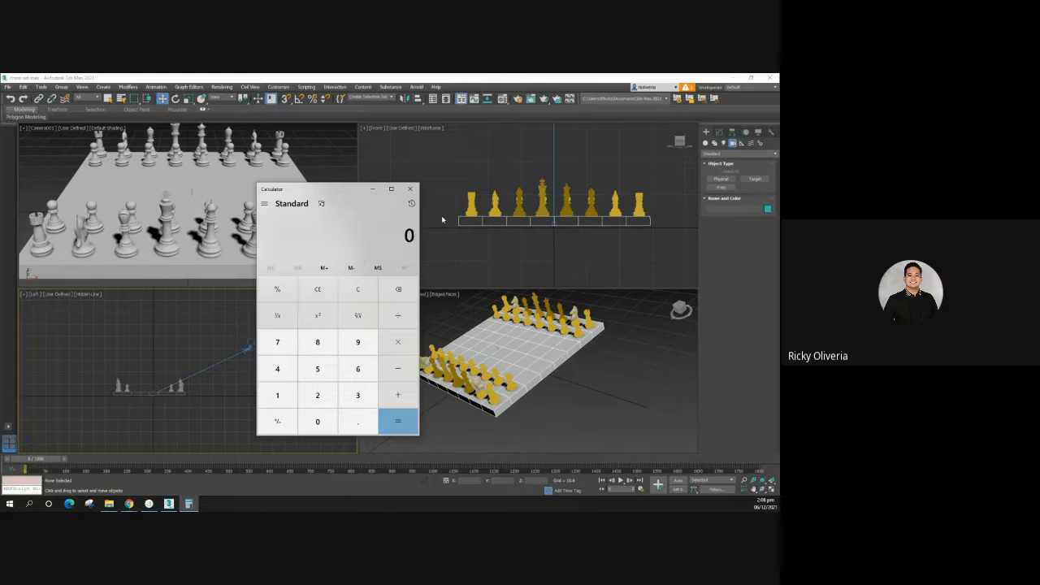
text(60)
text(*)
text(3)
text(0)
key(Return)
click(410, 189)
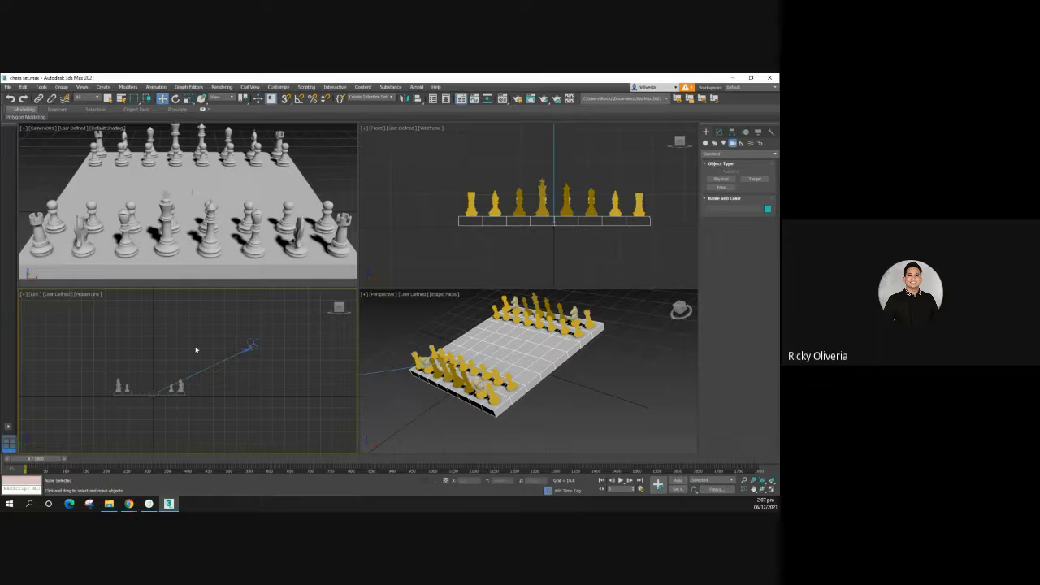
Step: Reframe the left, front and perspective views to examine the camera and the whole chess set
scroll(196, 349, up, 4)
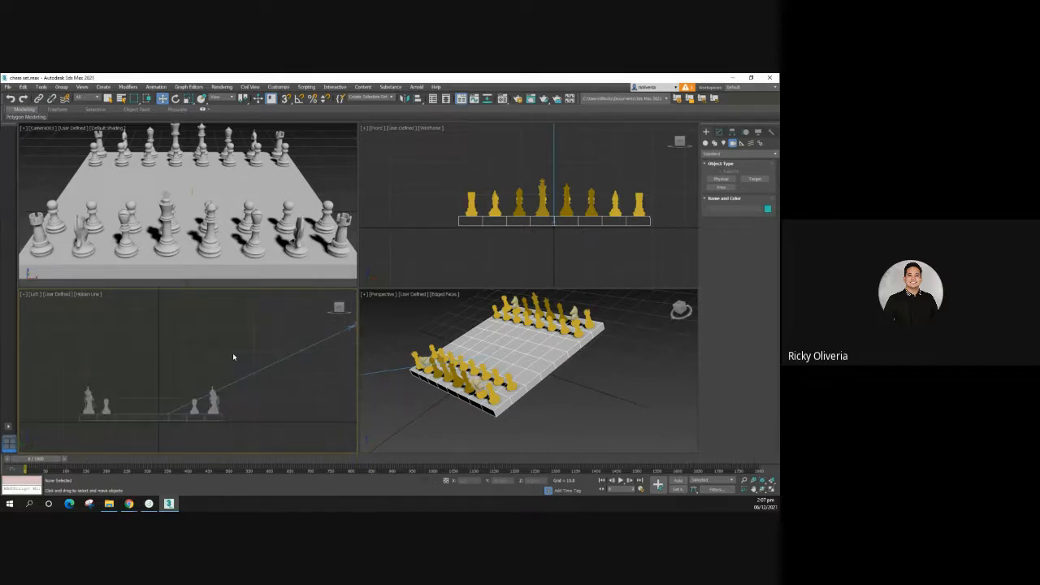
middle_drag(233, 357, 195, 366)
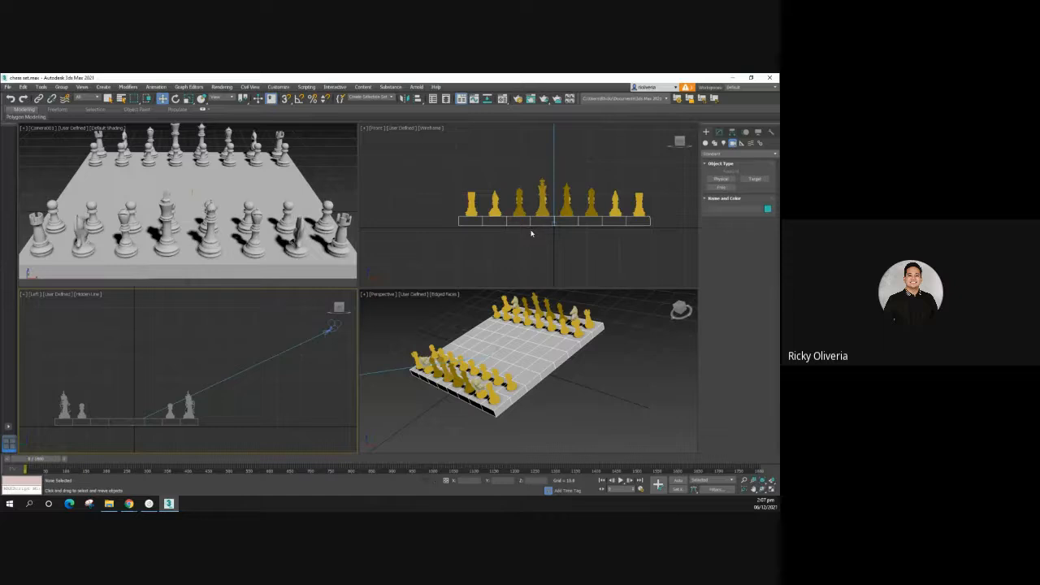
scroll(531, 234, down, 4)
middle_drag(532, 234, 502, 254)
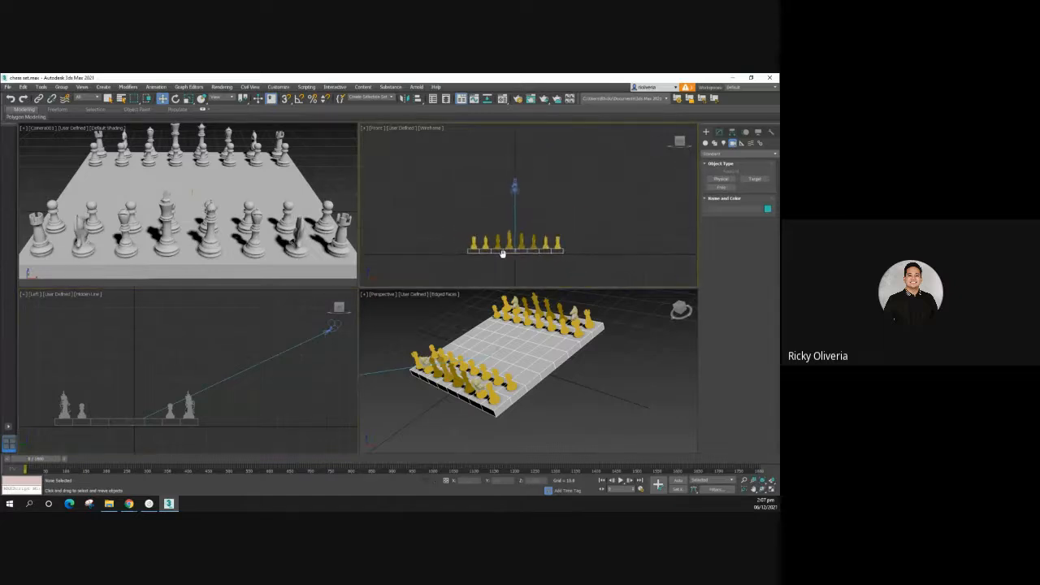
scroll(413, 374, up, 2)
click(487, 368)
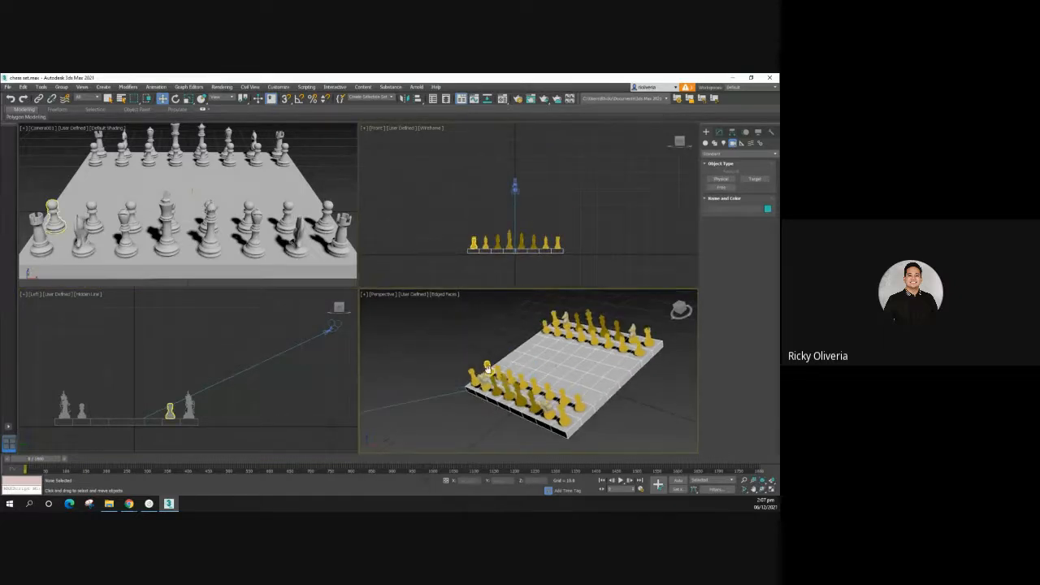
middle_drag(487, 369, 489, 370)
click(251, 413)
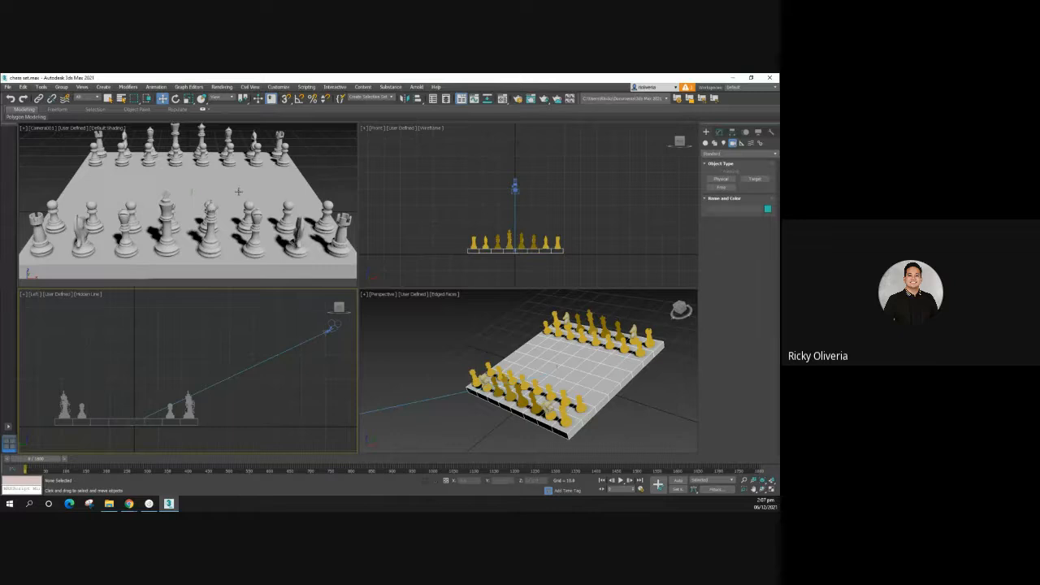
right_click(167, 352)
scroll(114, 358, down, 3)
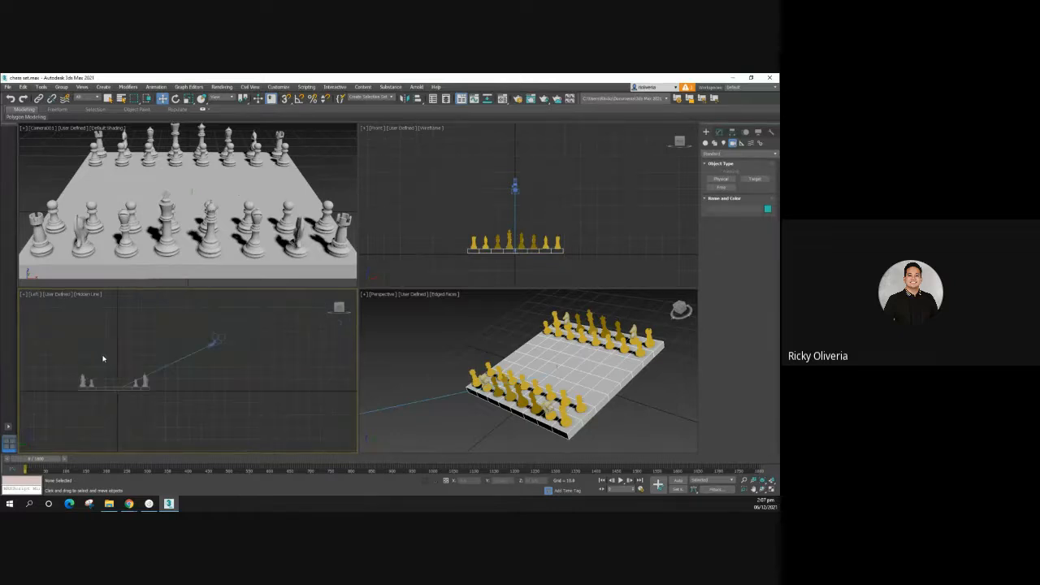
middle_drag(139, 350, 209, 353)
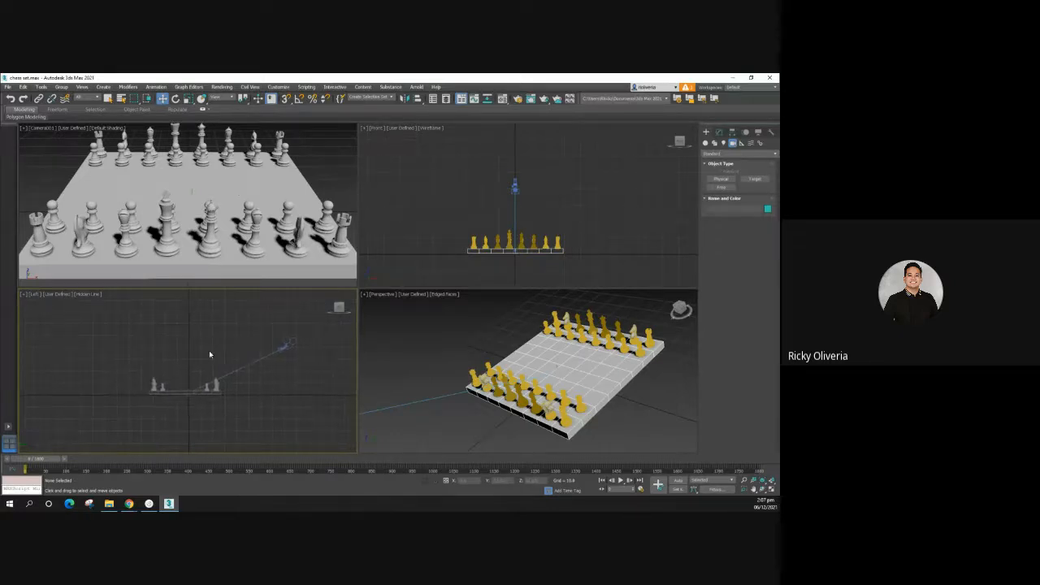
scroll(210, 353, up, 4)
scroll(210, 355, down, 2)
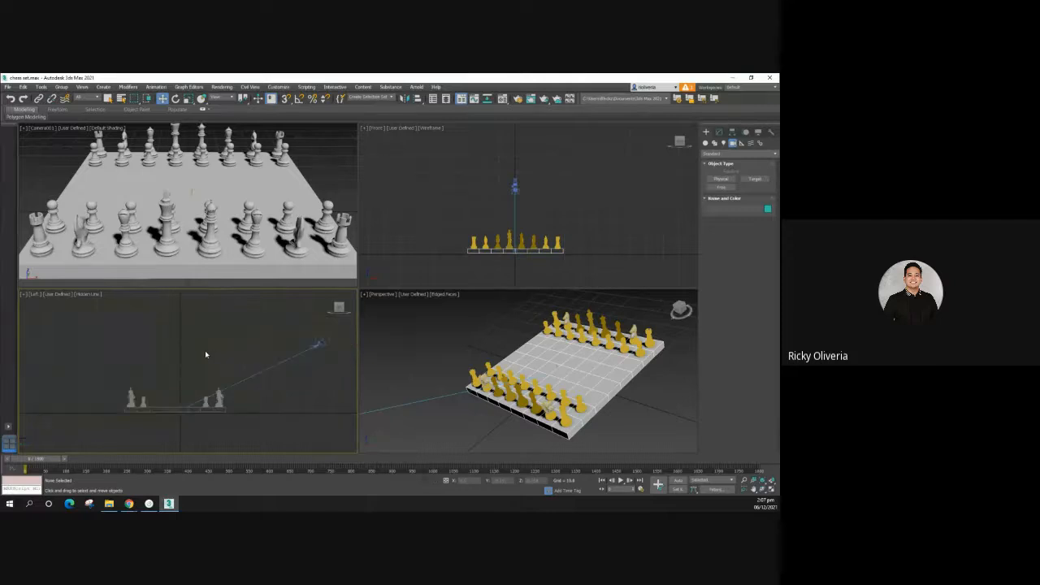
scroll(213, 356, up, 2)
mouse_move(221, 355)
middle_down()
mouse_move(178, 341)
mouse_move(212, 355)
middle_up()
scroll(178, 344, down, 2)
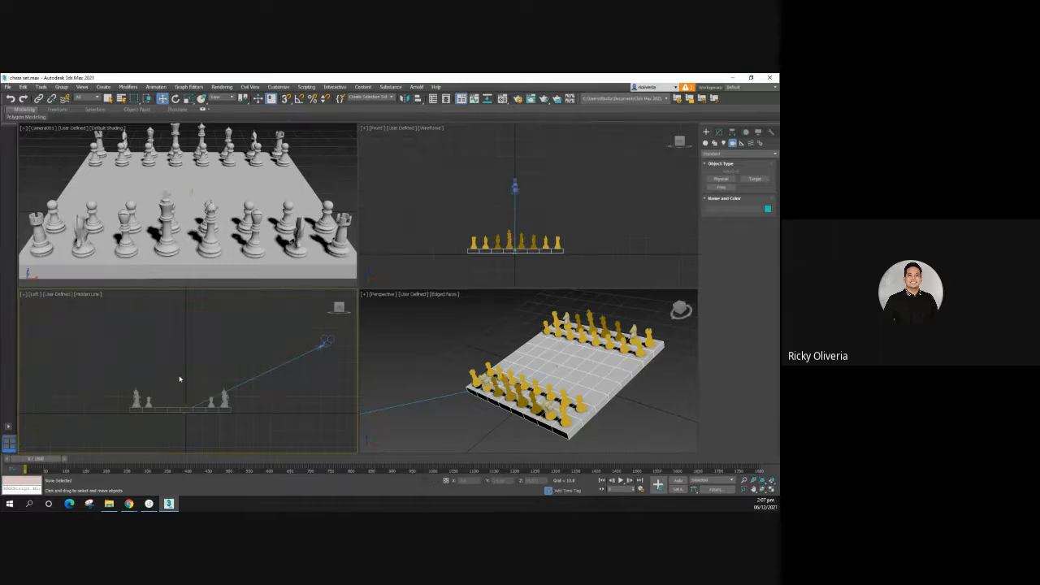
scroll(179, 375, up, 2)
mouse_move(179, 375)
middle_down()
mouse_move(140, 375)
mouse_move(198, 381)
middle_up()
scroll(140, 378, down, 2)
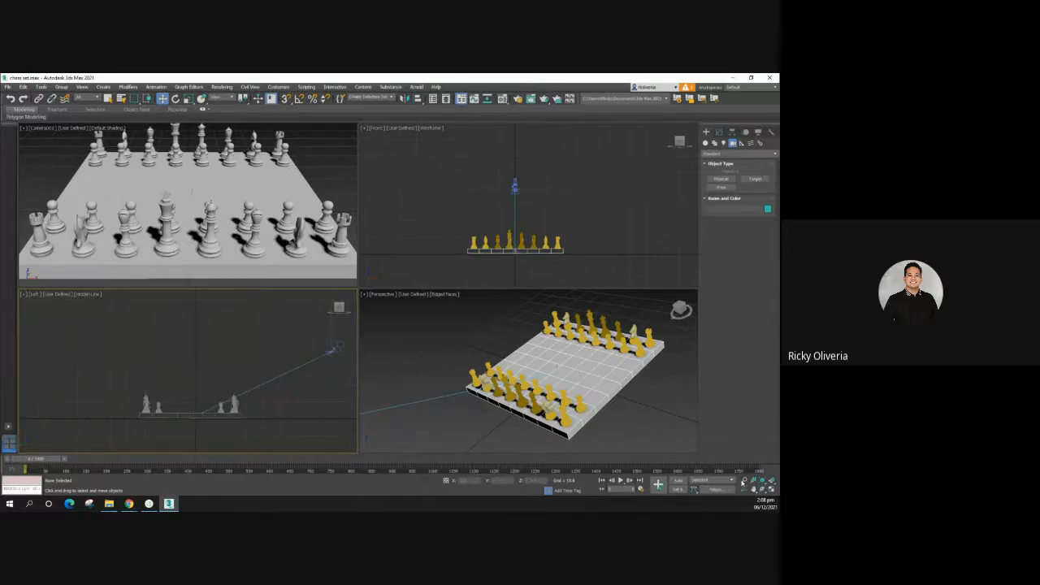
click(742, 481)
drag(307, 396, 307, 392)
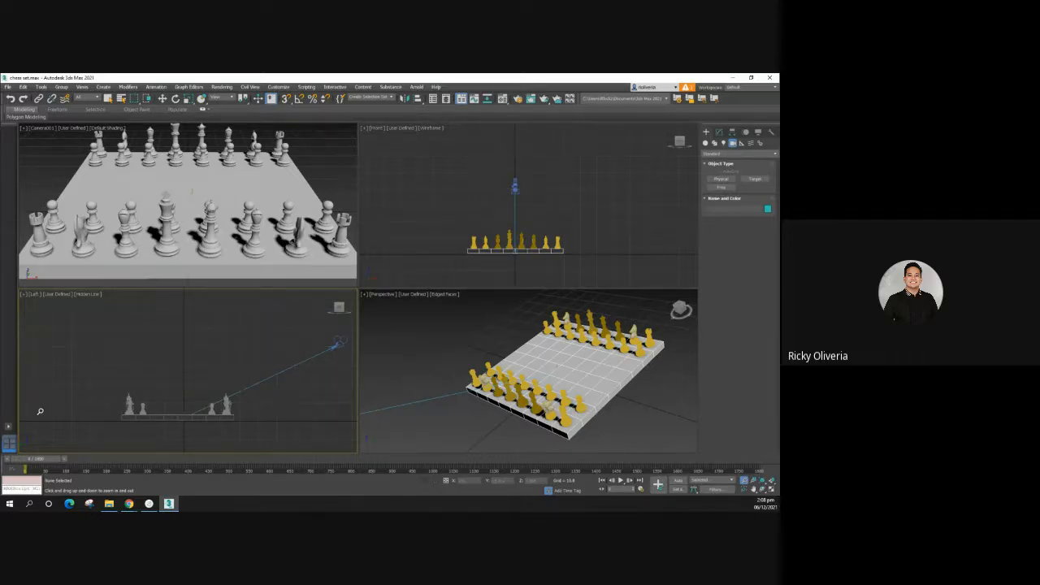
scroll(122, 406, up, 1)
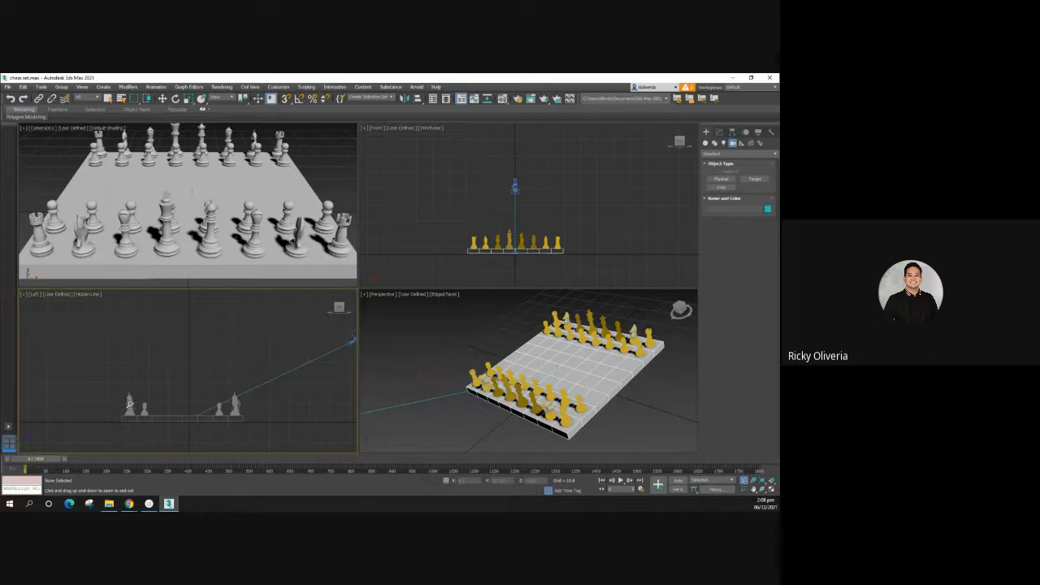
scroll(128, 402, up, 1)
middle_drag(128, 402, 118, 400)
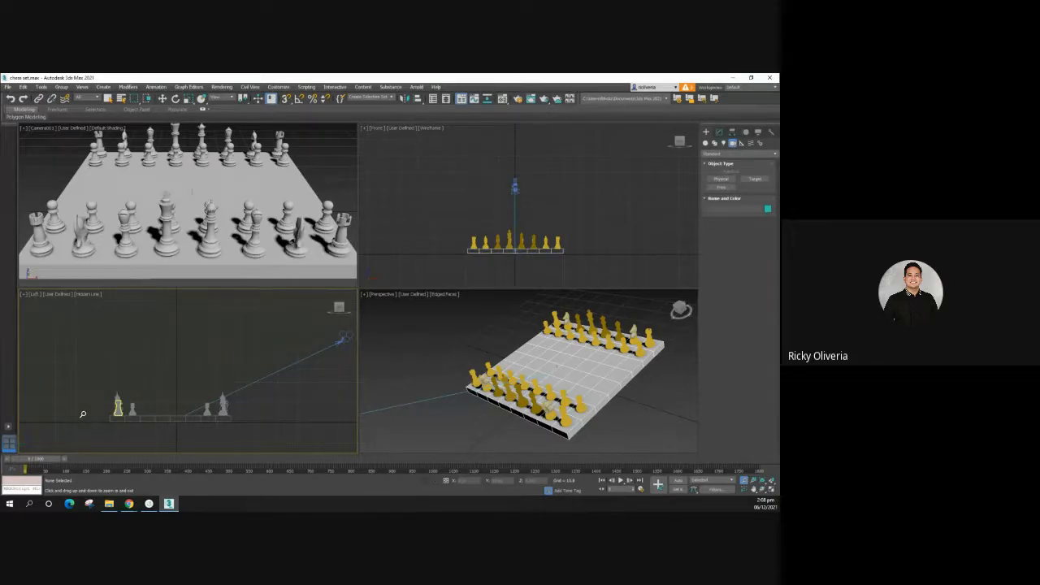
drag(84, 414, 83, 416)
middle_drag(97, 410, 106, 411)
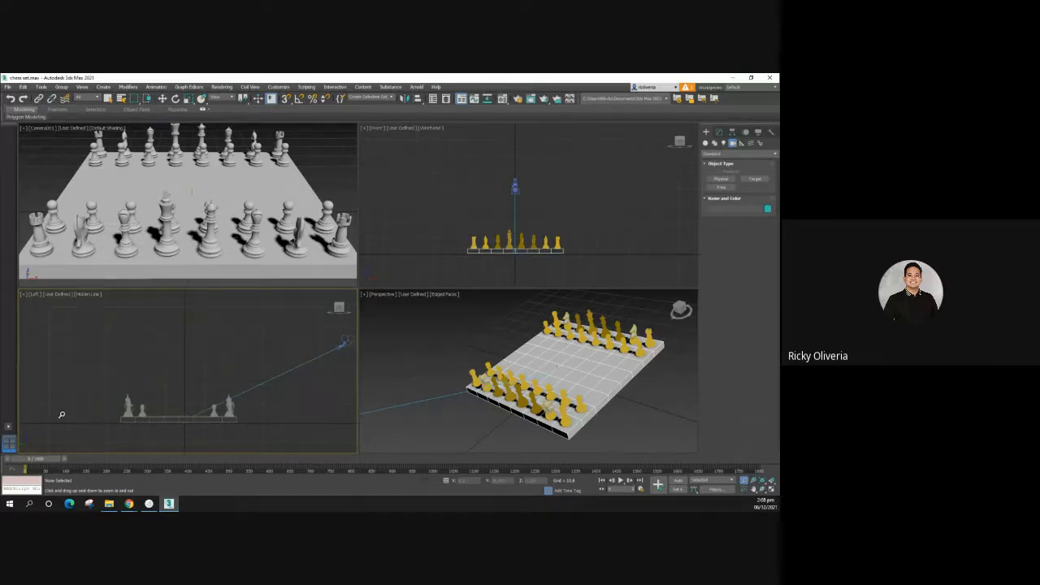
scroll(117, 410, down, 1)
drag(117, 410, 118, 412)
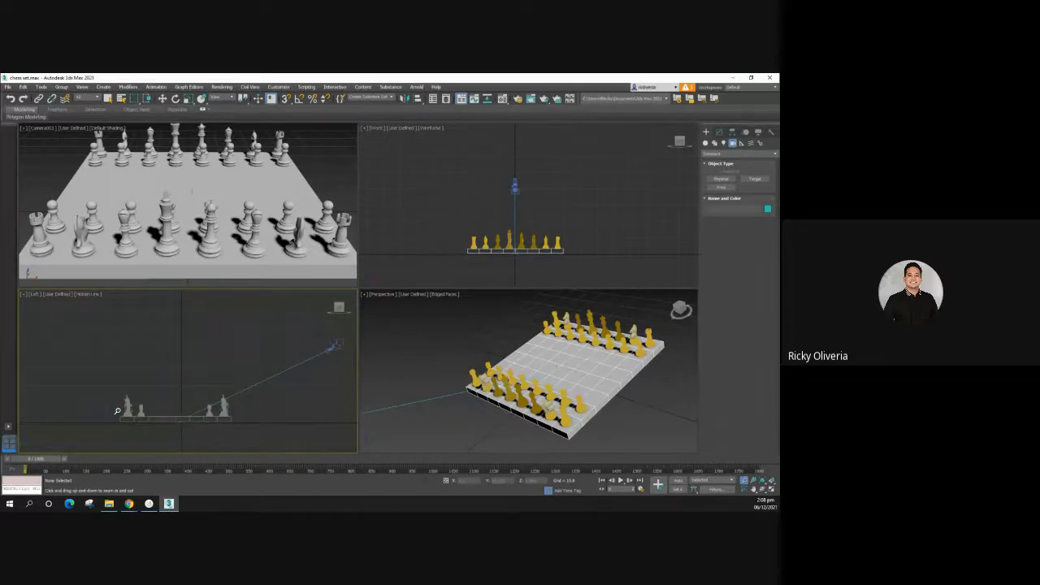
middle_drag(126, 403, 134, 404)
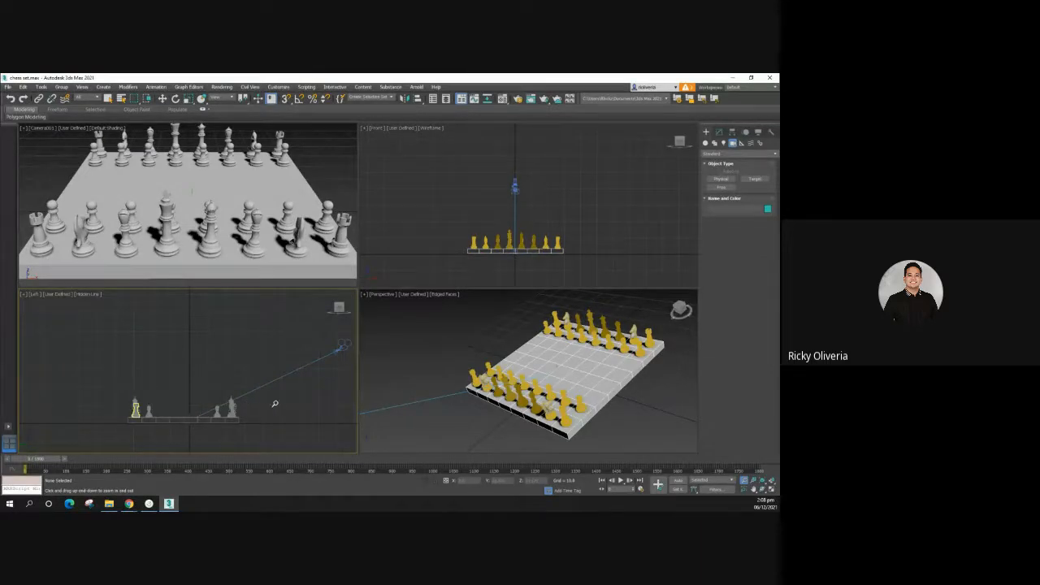
key(w)
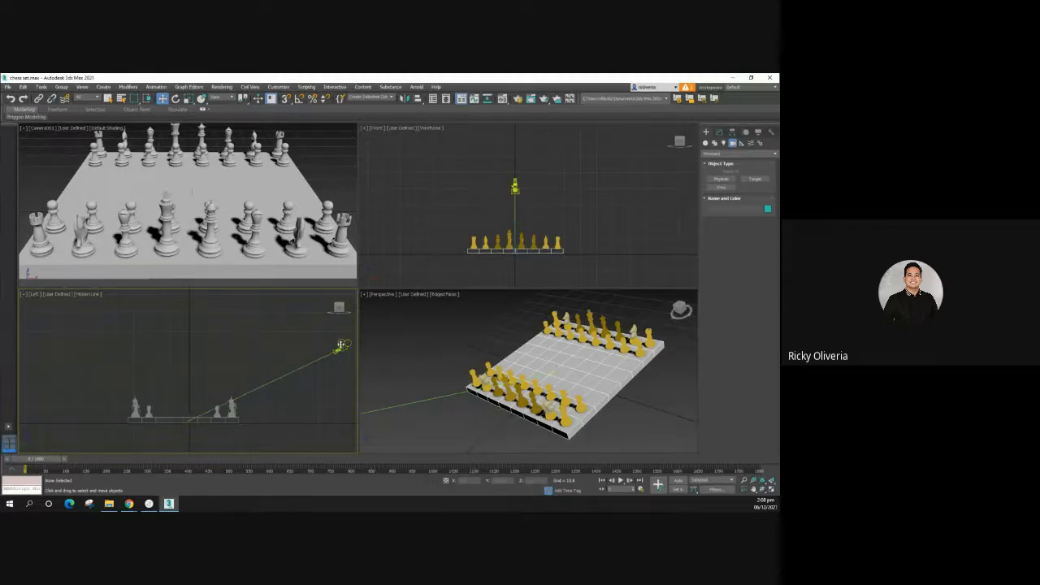
click(342, 346)
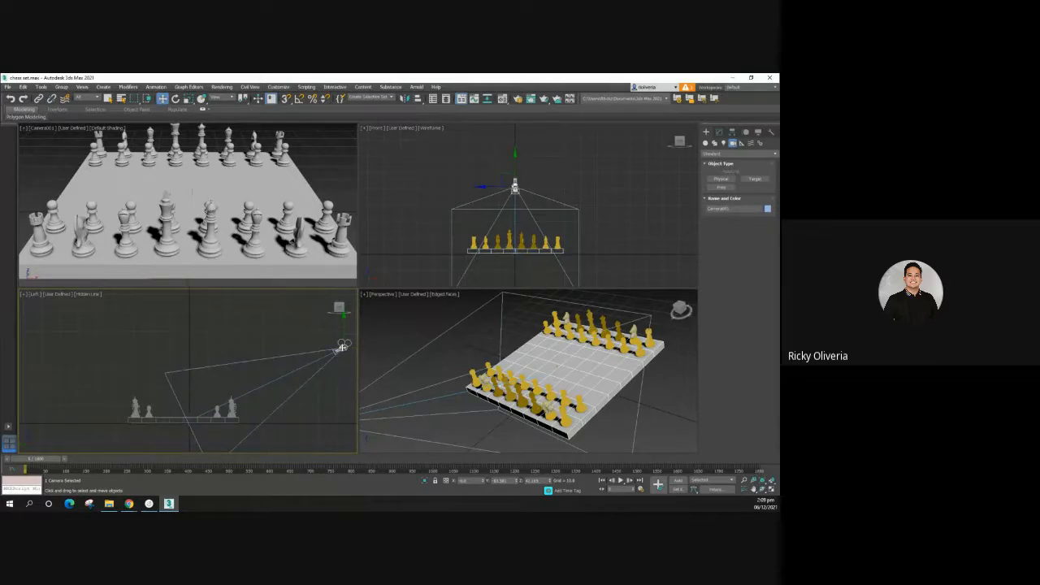
click(425, 239)
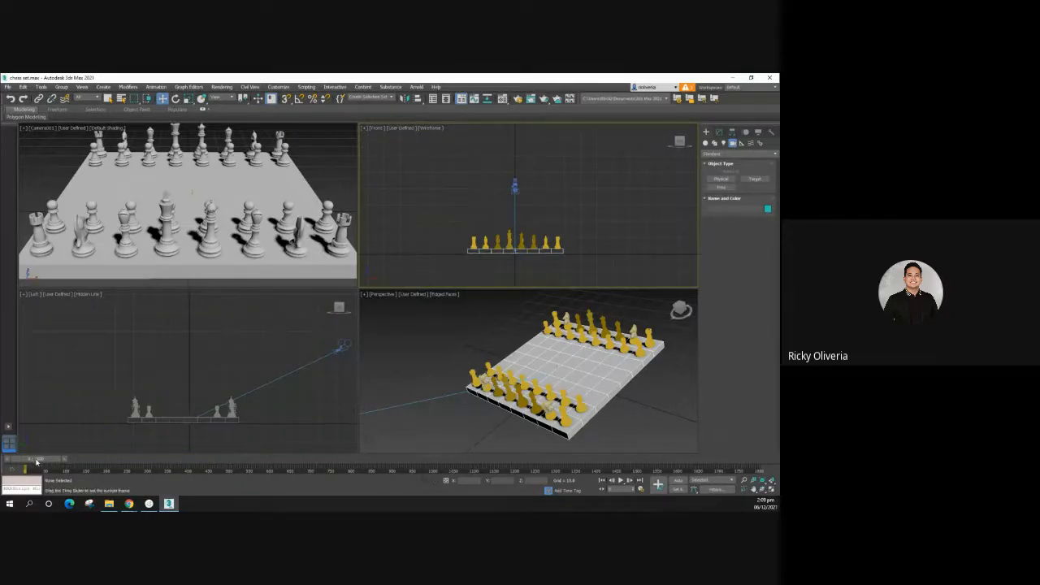
Step: Try the Auto Key and Set Key modes, moving the time slider to frame 50 and back to frame 0
mouse_move(34, 460)
mouse_down()
mouse_move(60, 468)
mouse_move(29, 465)
mouse_up()
click(675, 483)
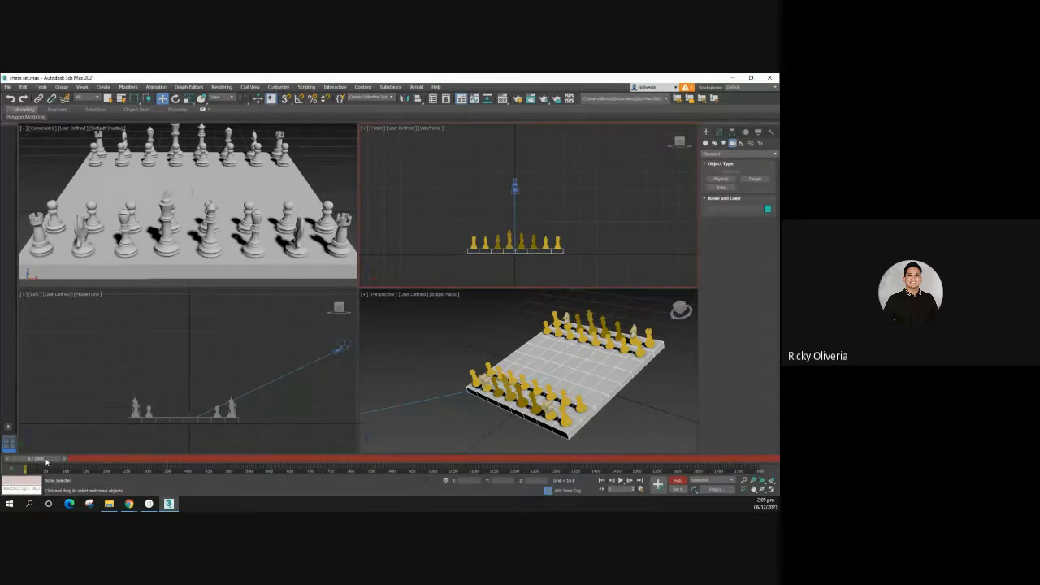
mouse_move(46, 462)
mouse_down()
mouse_move(68, 458)
mouse_move(32, 460)
mouse_up()
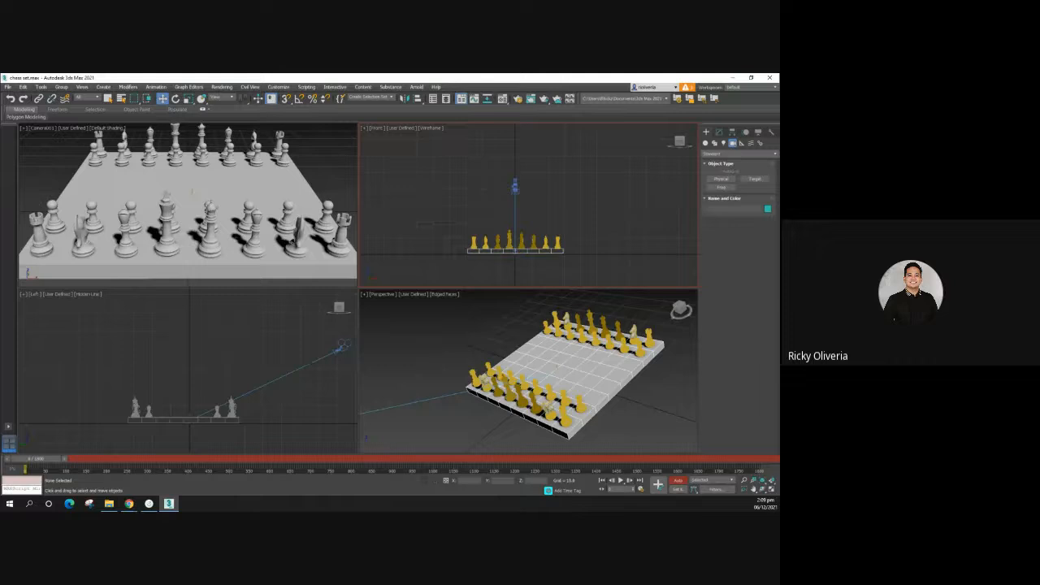
click(677, 489)
drag(33, 462, 56, 462)
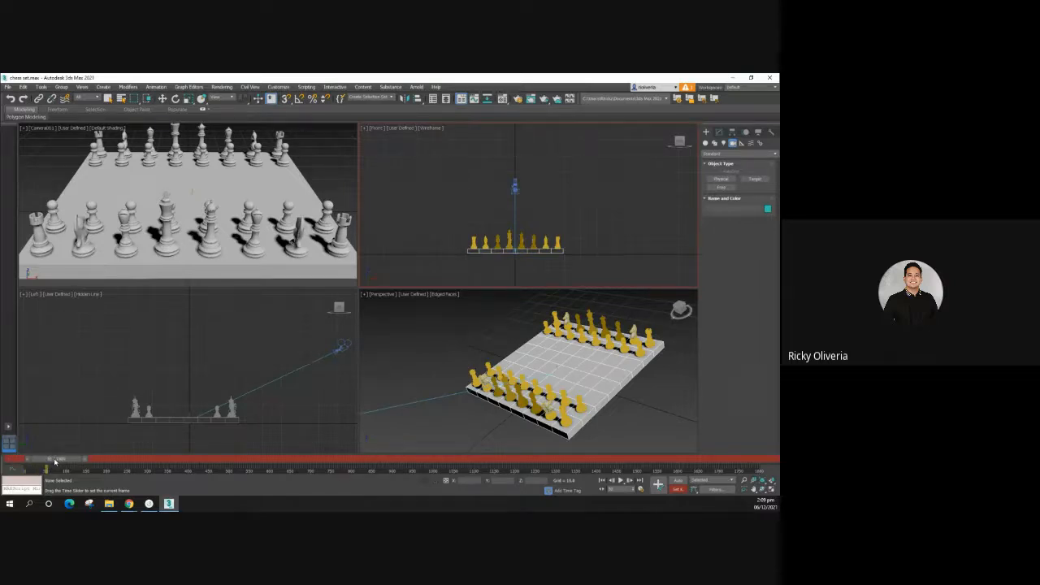
key(Home)
Step: Select the camera in the left view and set a key for it at frame 0 with Auto Key on
key(w)
click(334, 350)
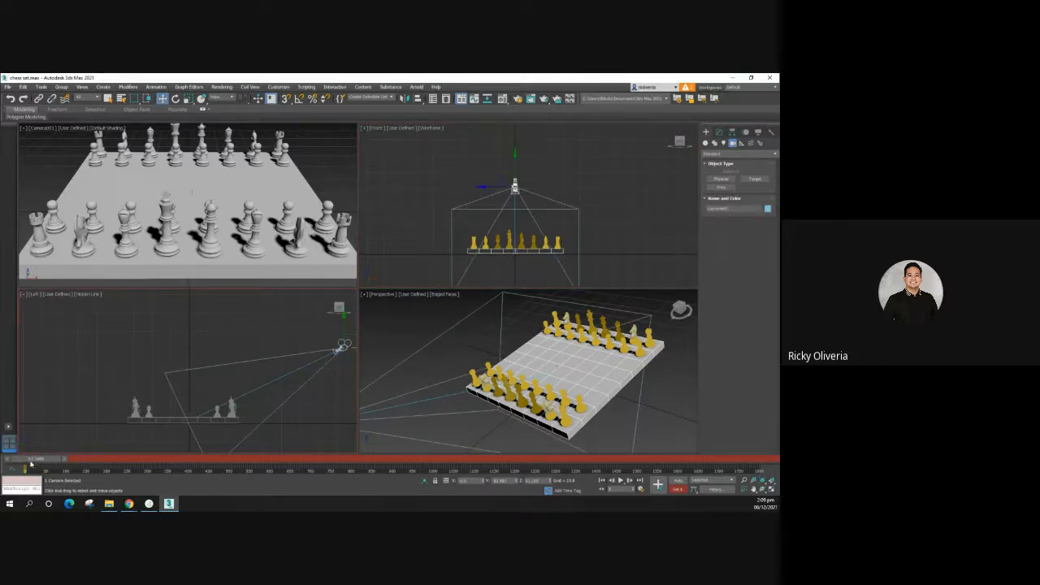
drag(25, 460, 23, 461)
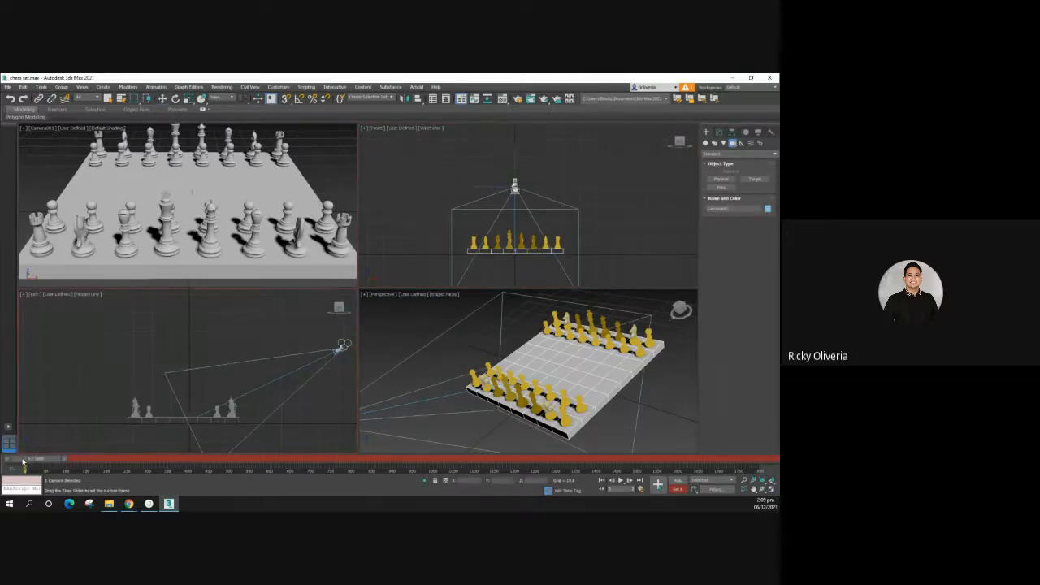
click(679, 482)
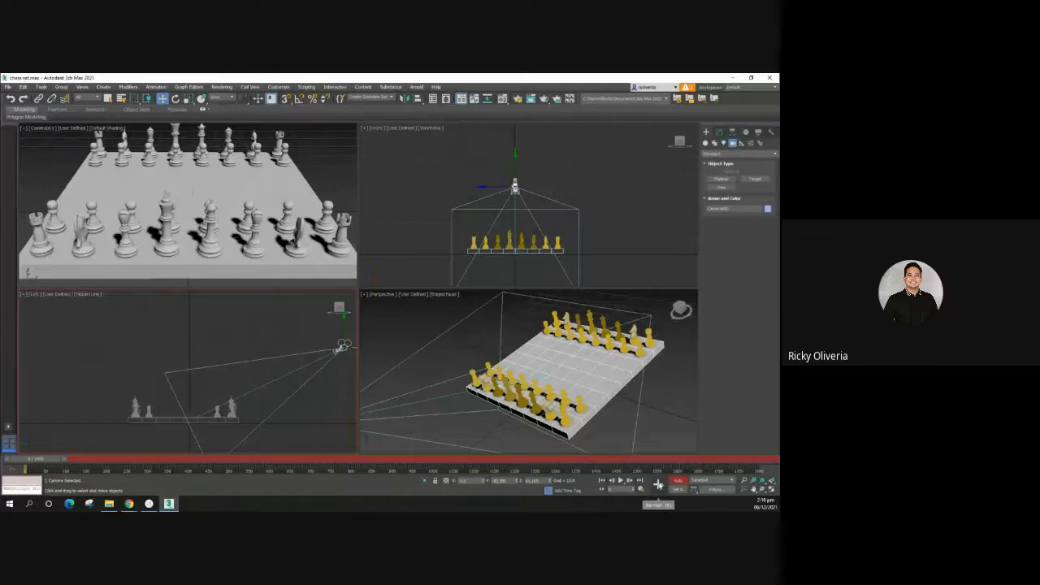
click(659, 485)
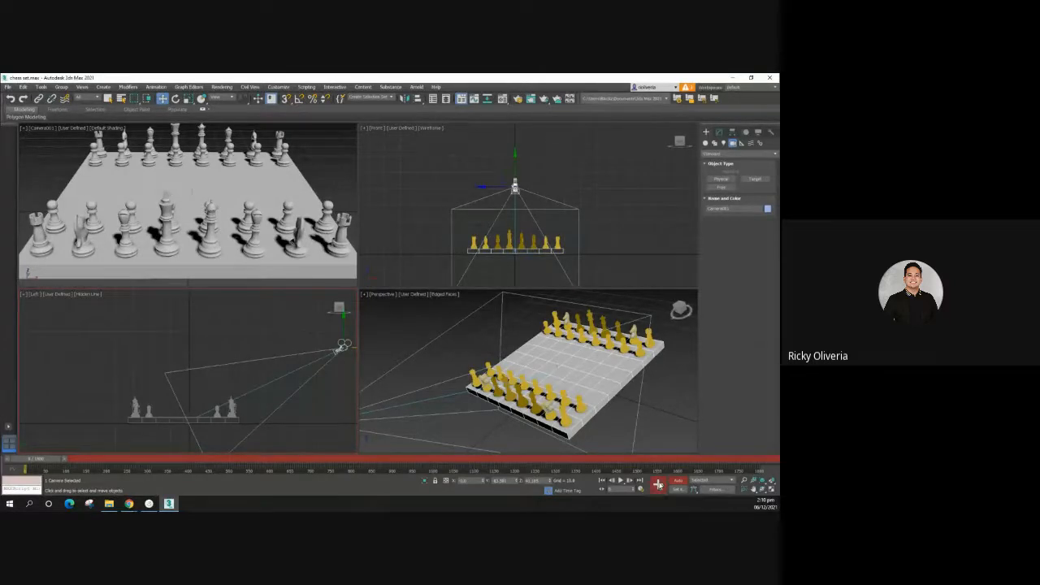
Step: Move the time slider to frame 60 and set a key for the camera there
drag(53, 462, 67, 463)
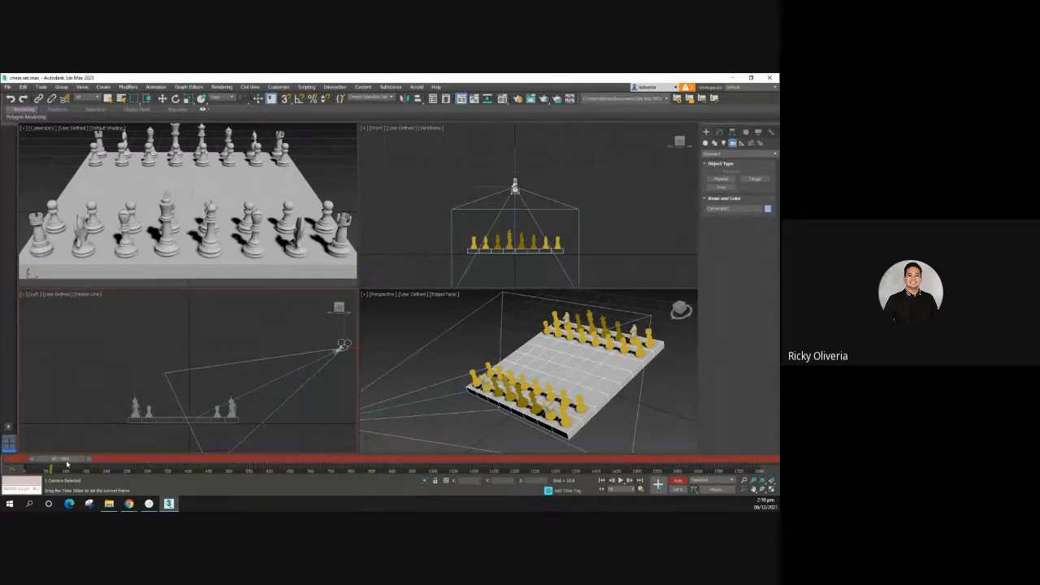
key(w)
click(658, 484)
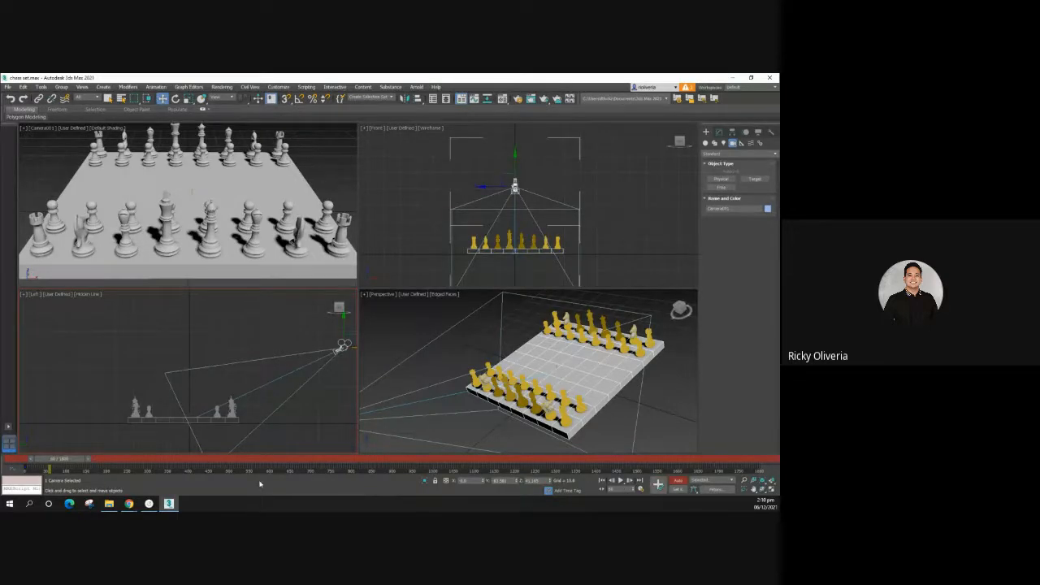
mouse_move(55, 460)
mouse_down()
mouse_move(23, 460)
mouse_move(54, 459)
mouse_up()
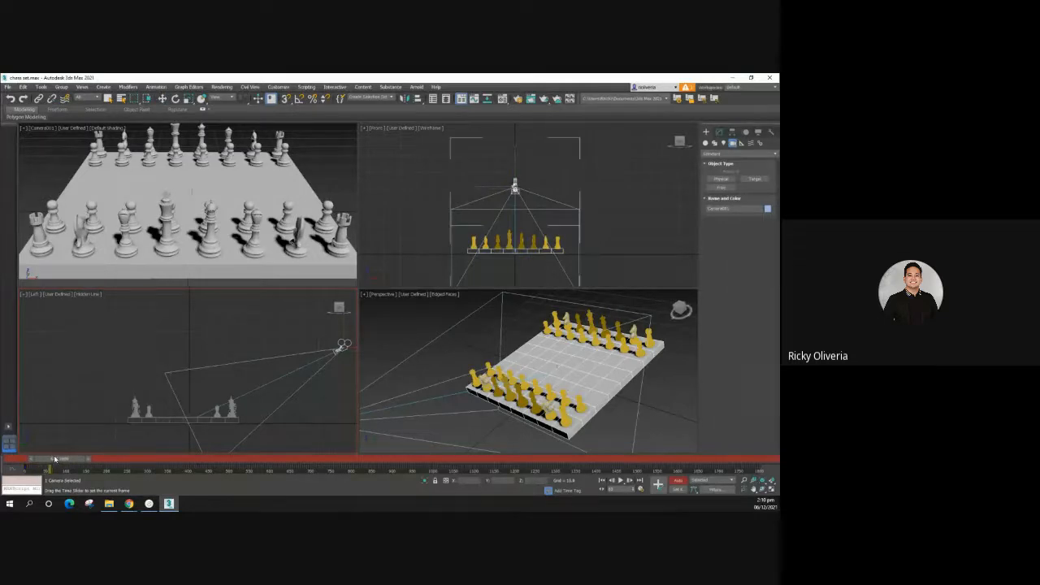
key(w)
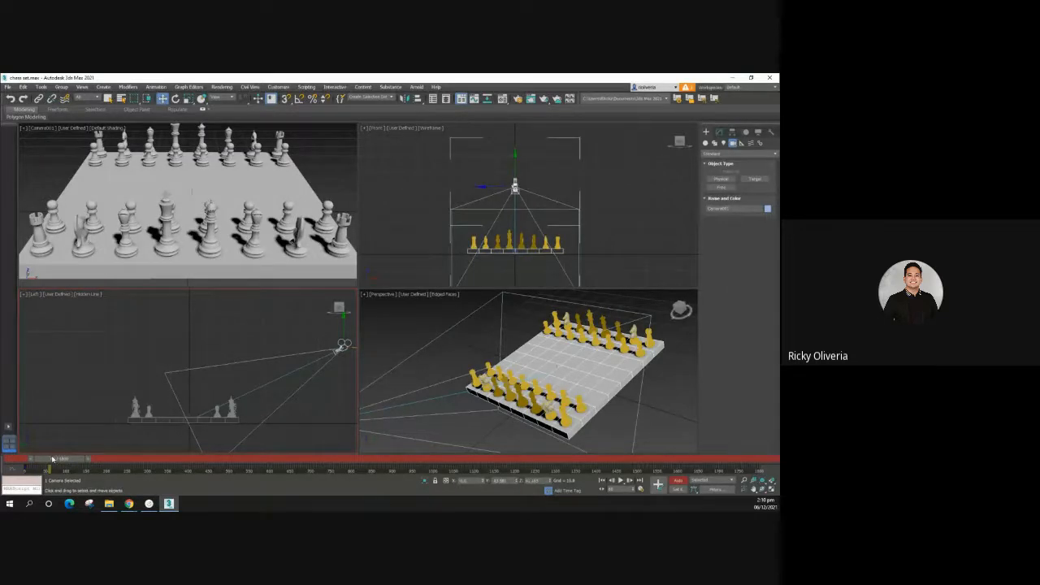
Step: At frame 120, move the camera across to the opposite side of the chessboard in the left view, and turn Auto Key off
drag(60, 461, 74, 462)
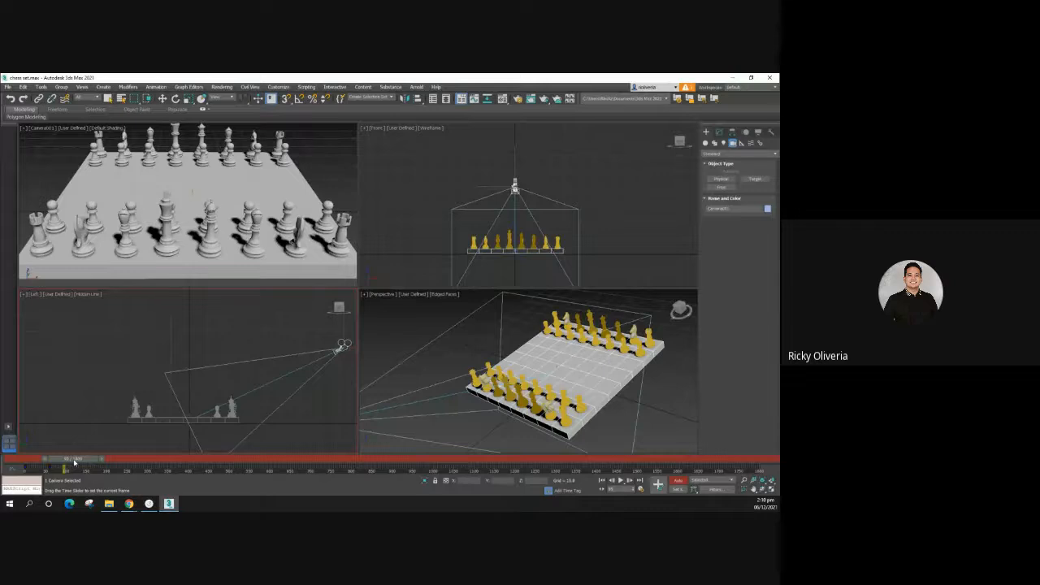
key(w)
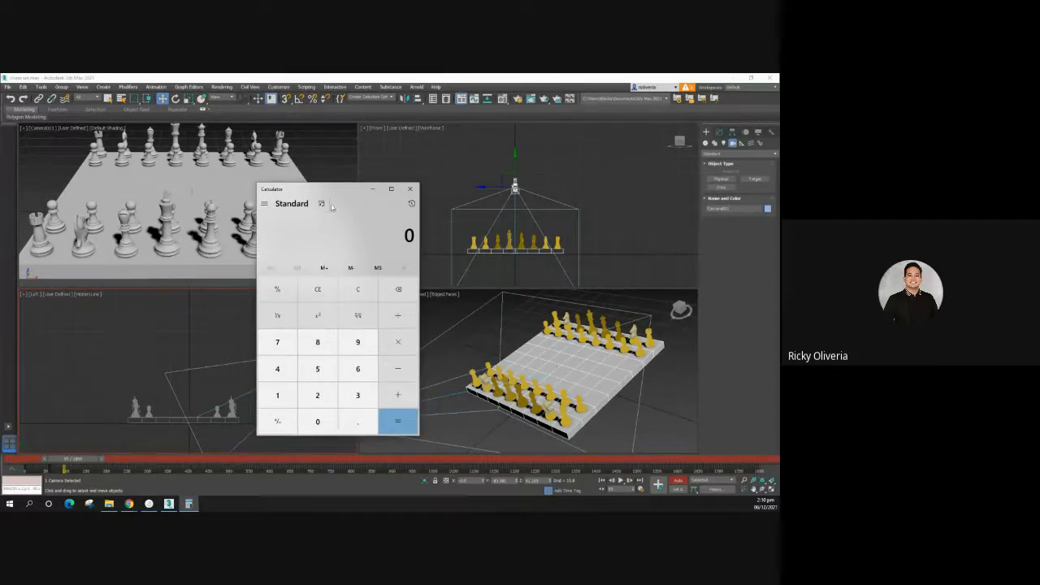
drag(334, 189, 0, 187)
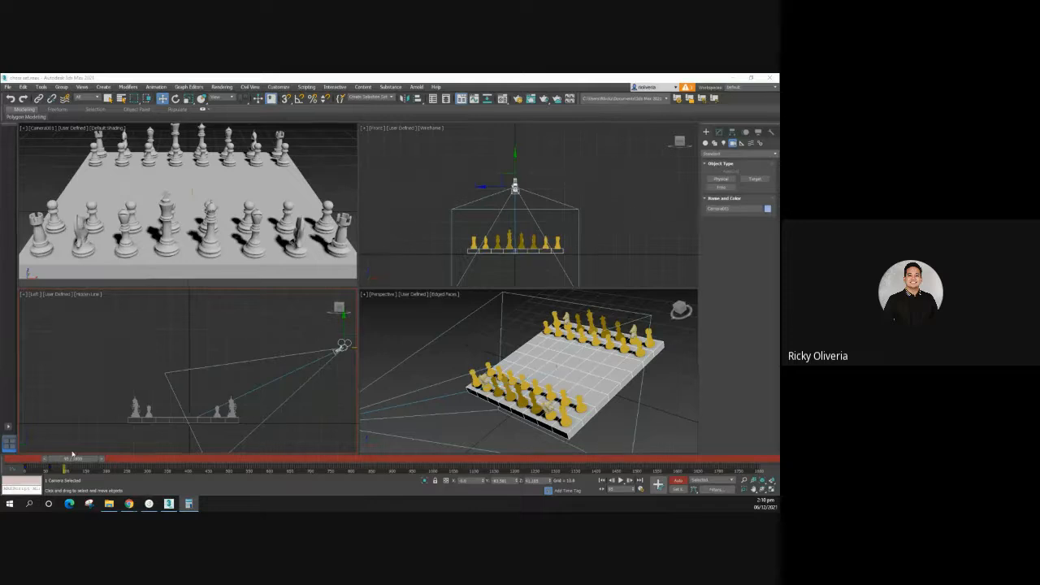
key(q)
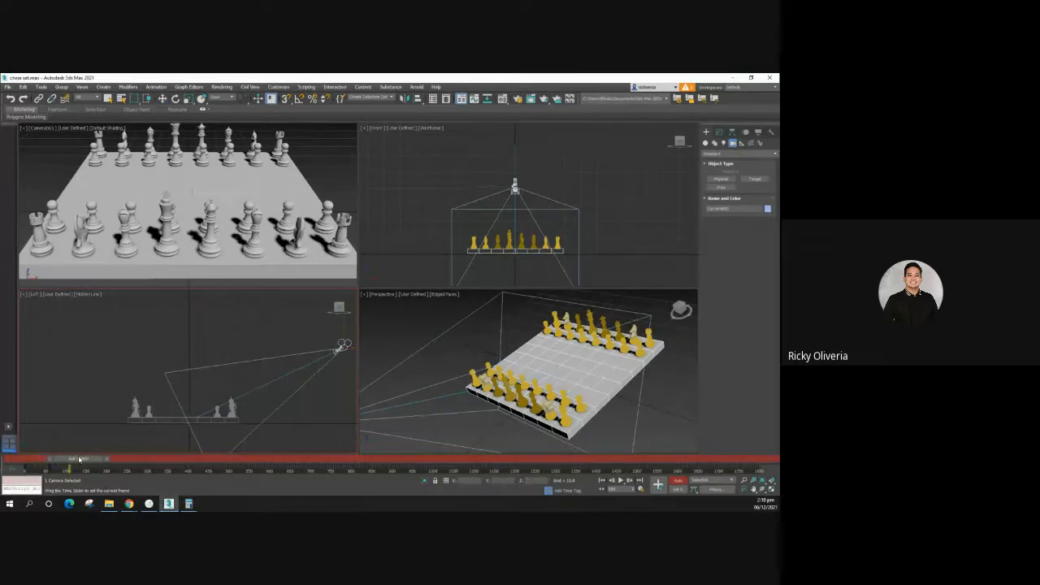
drag(81, 460, 85, 461)
key(w)
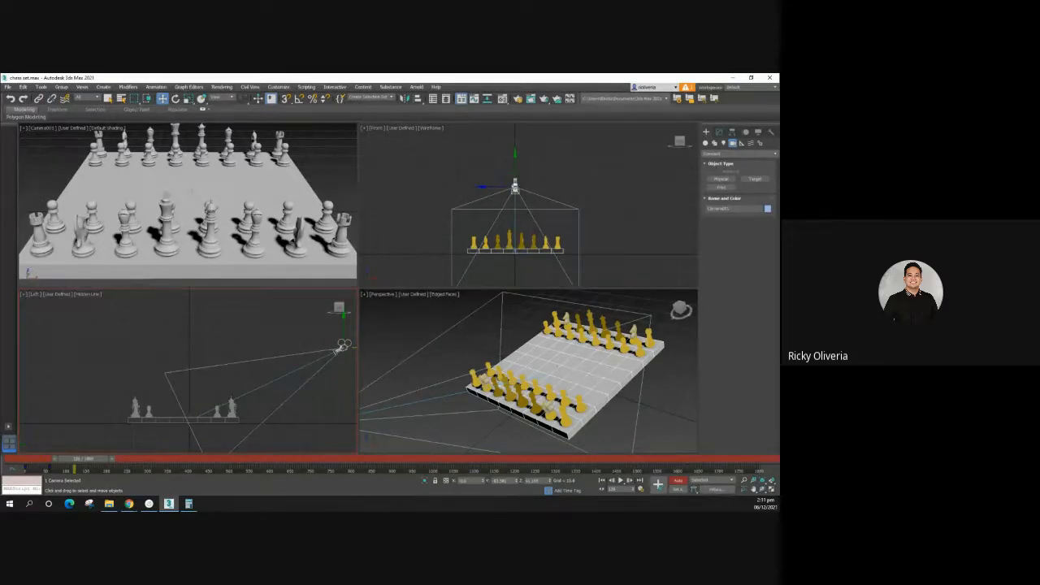
key(alt+Tab)
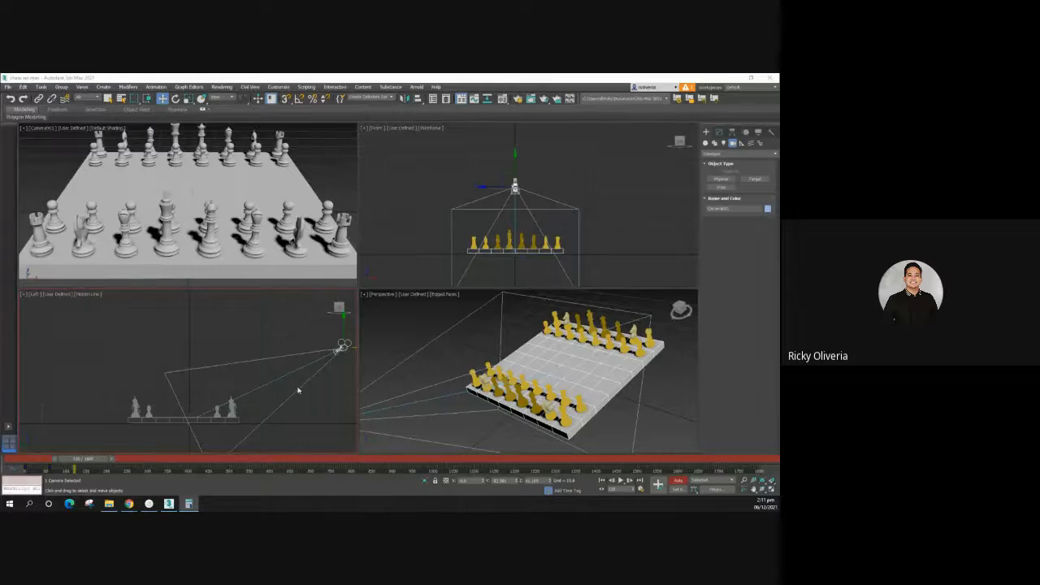
drag(354, 348, 39, 356)
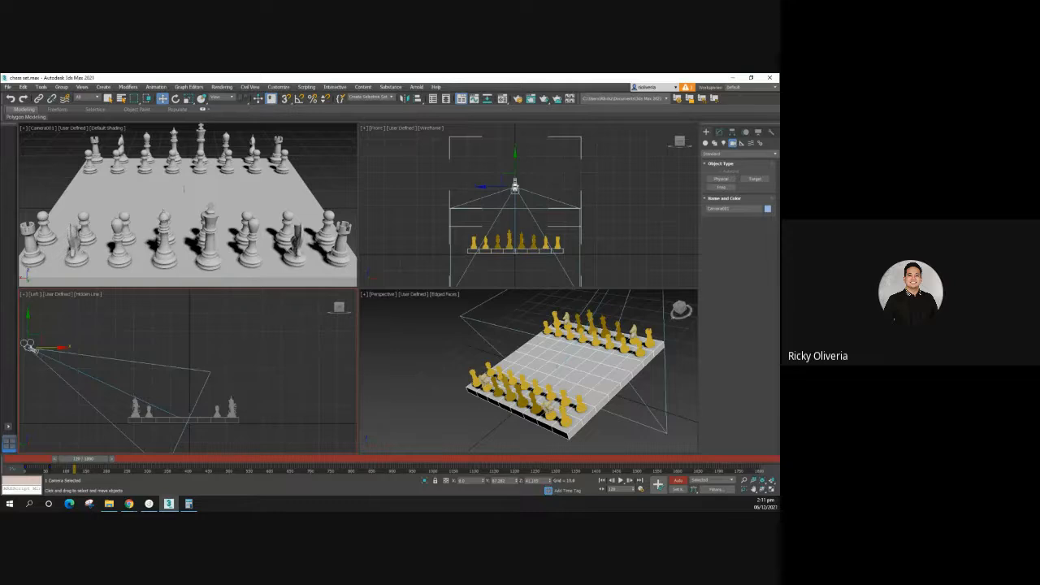
click(678, 481)
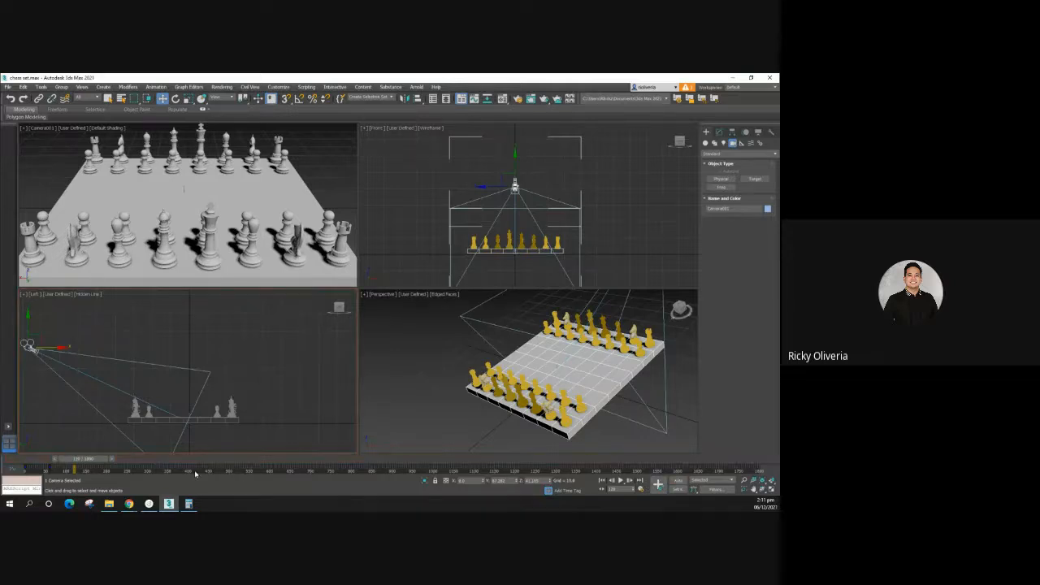
Step: Play the camera animation from frame 0 twice to check the move, and return the time slider to frame 0
drag(87, 453, 28, 457)
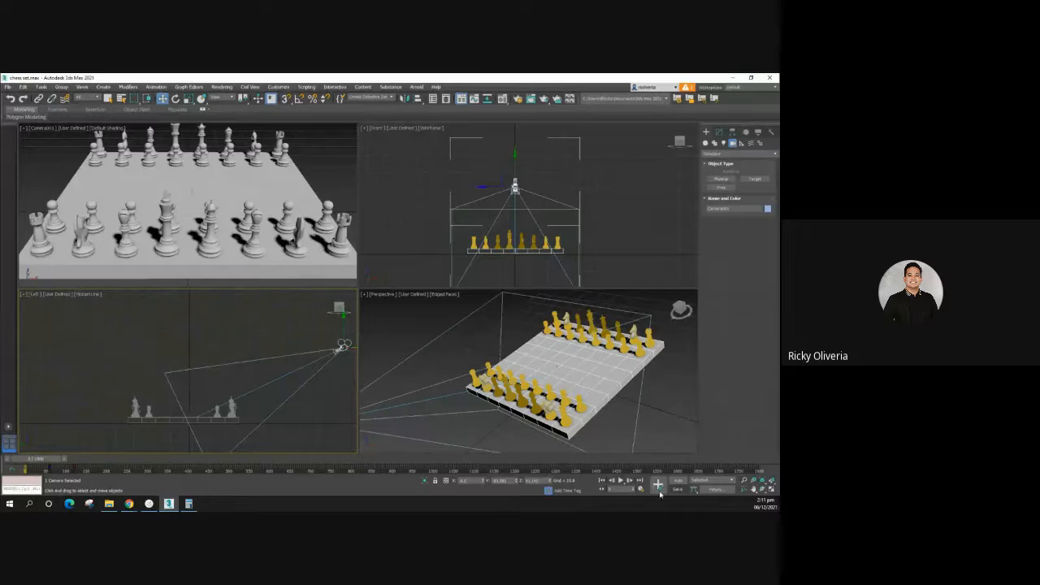
click(621, 480)
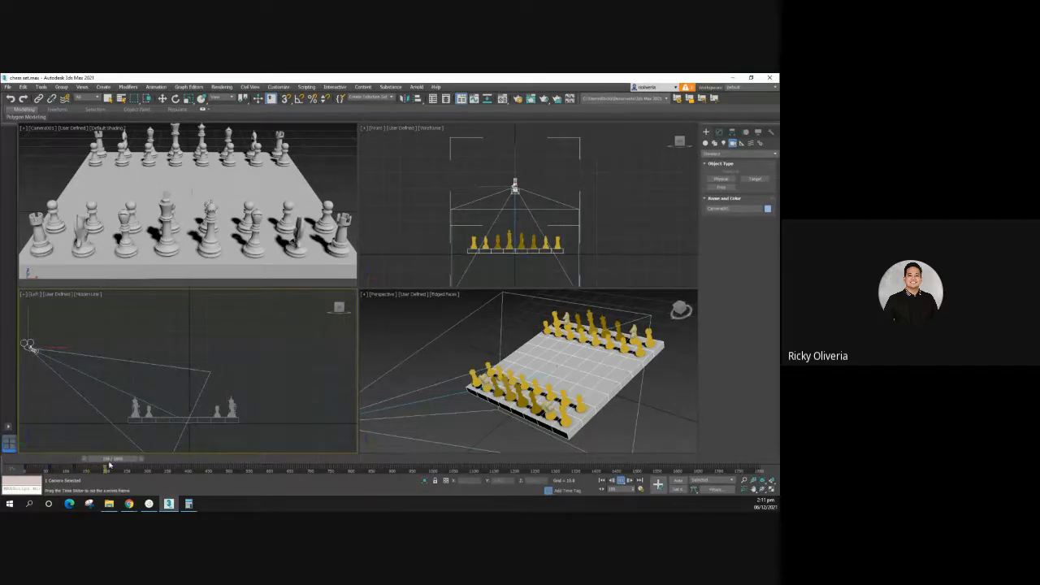
drag(107, 461, 26, 460)
click(322, 175)
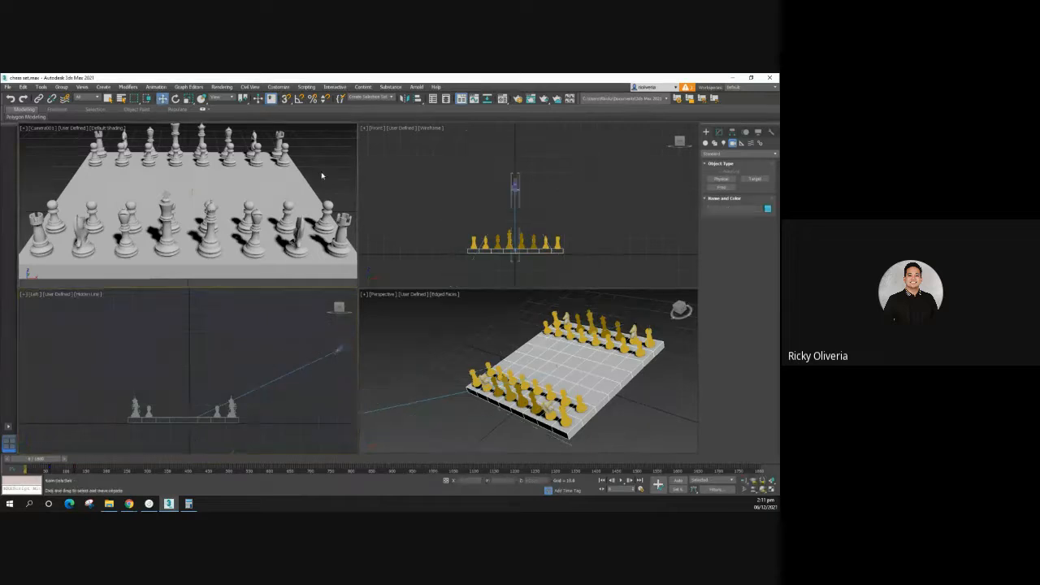
click(622, 481)
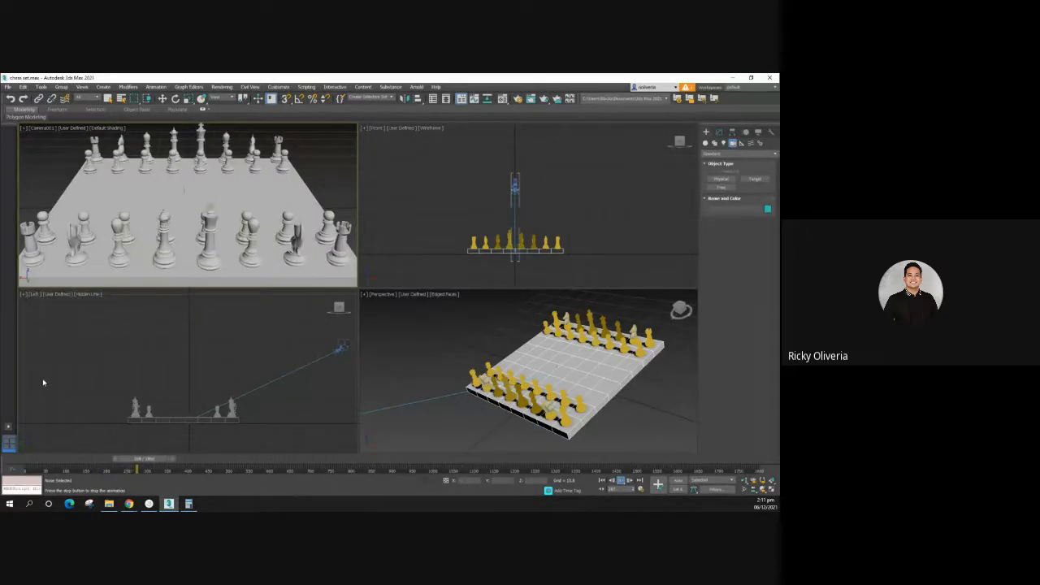
drag(157, 460, 25, 460)
key(w)
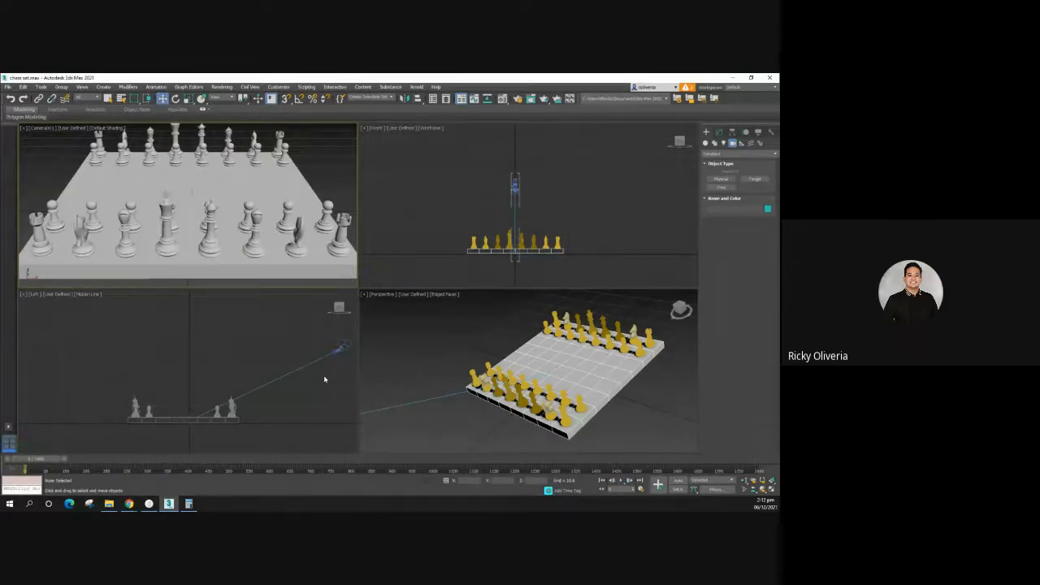
Step: Turn Auto Key back on, select the camera in the left view, and delete all its keys at frame 120
click(209, 408)
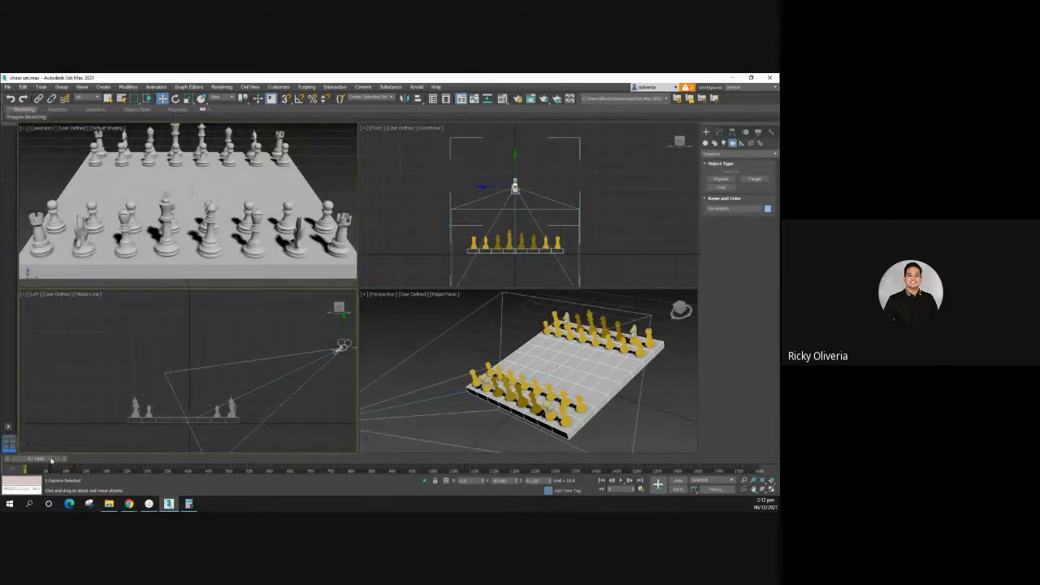
mouse_move(52, 460)
mouse_down()
mouse_move(80, 461)
mouse_move(41, 461)
mouse_up()
key(w)
click(679, 481)
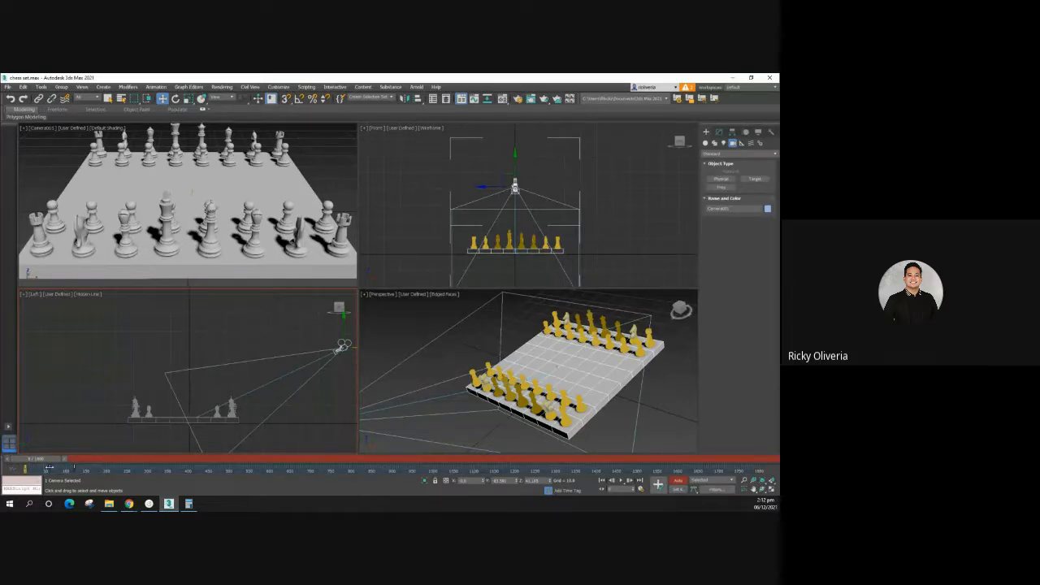
click(296, 437)
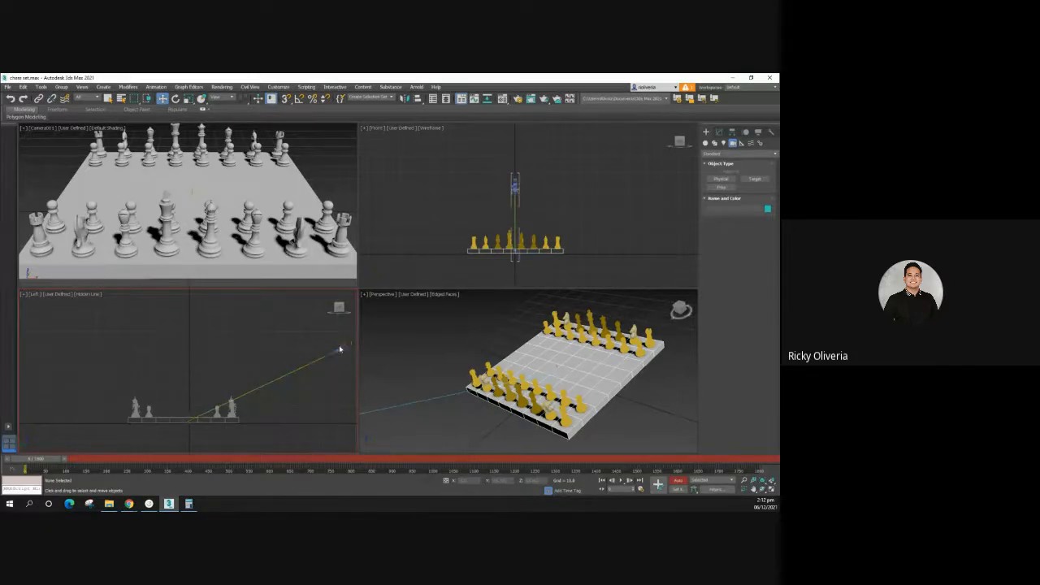
click(339, 350)
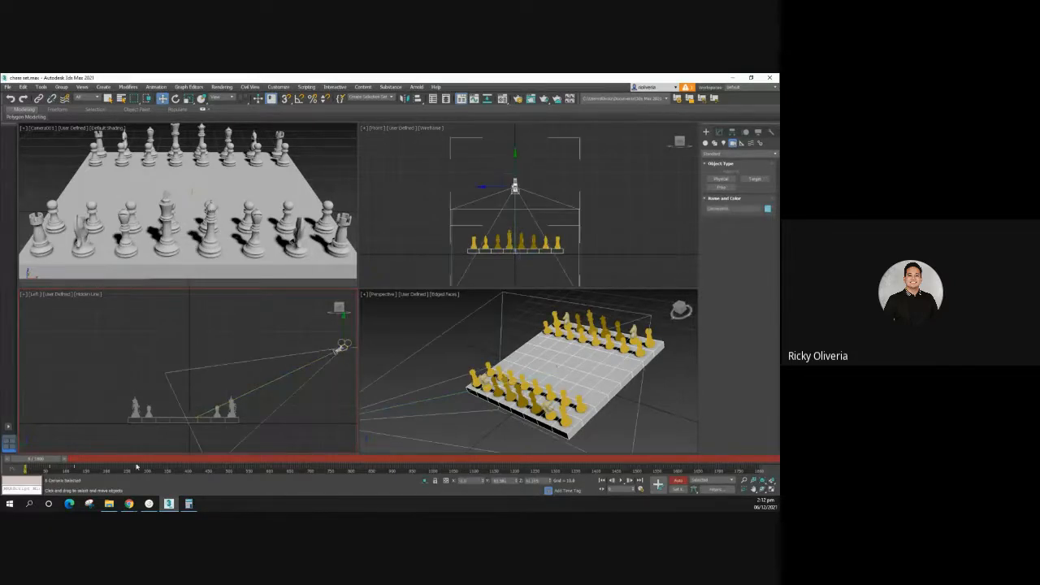
right_click(74, 466)
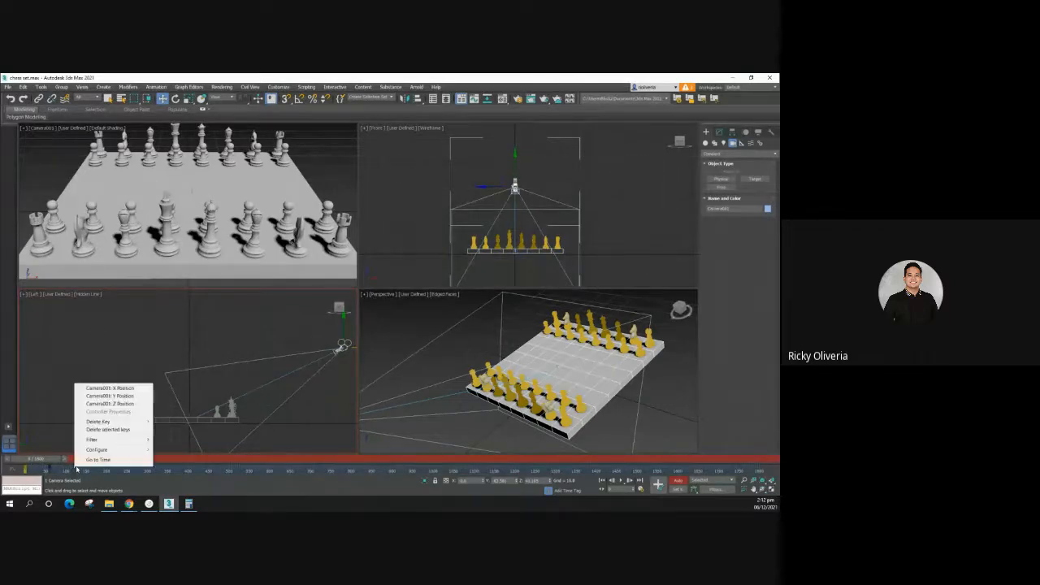
click(81, 472)
right_click(73, 467)
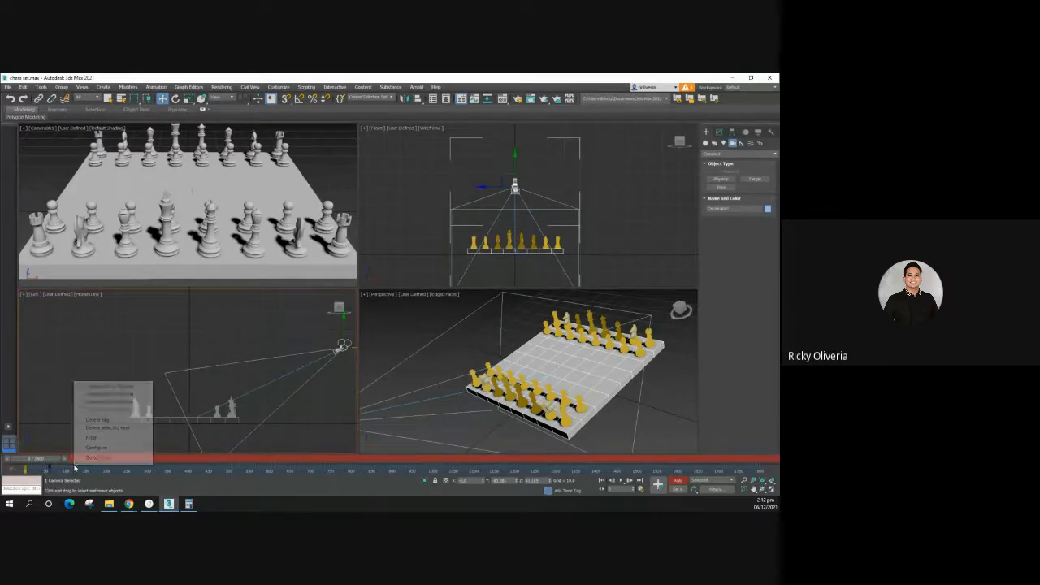
mouse_move(103, 421)
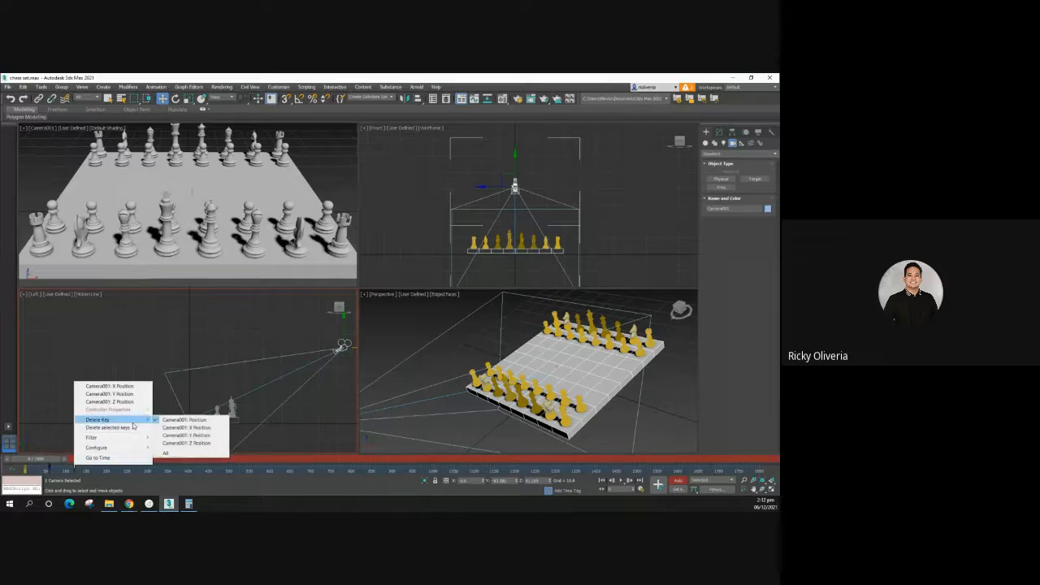
click(167, 452)
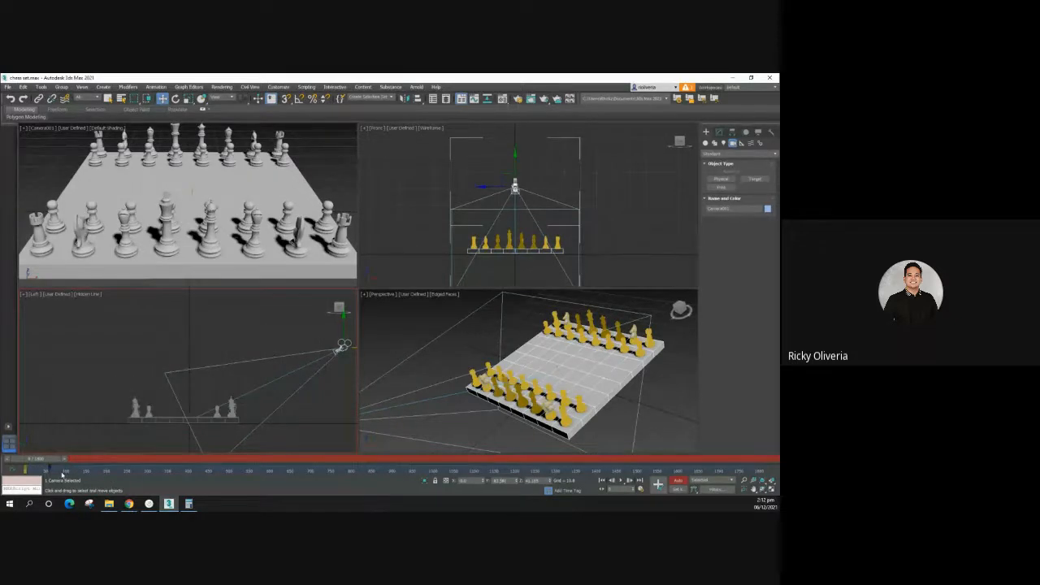
Step: Select the near-row pawn just right of the board's centre and set a key for it at frame 60
mouse_move(45, 466)
mouse_down()
mouse_move(67, 460)
mouse_move(42, 460)
mouse_up()
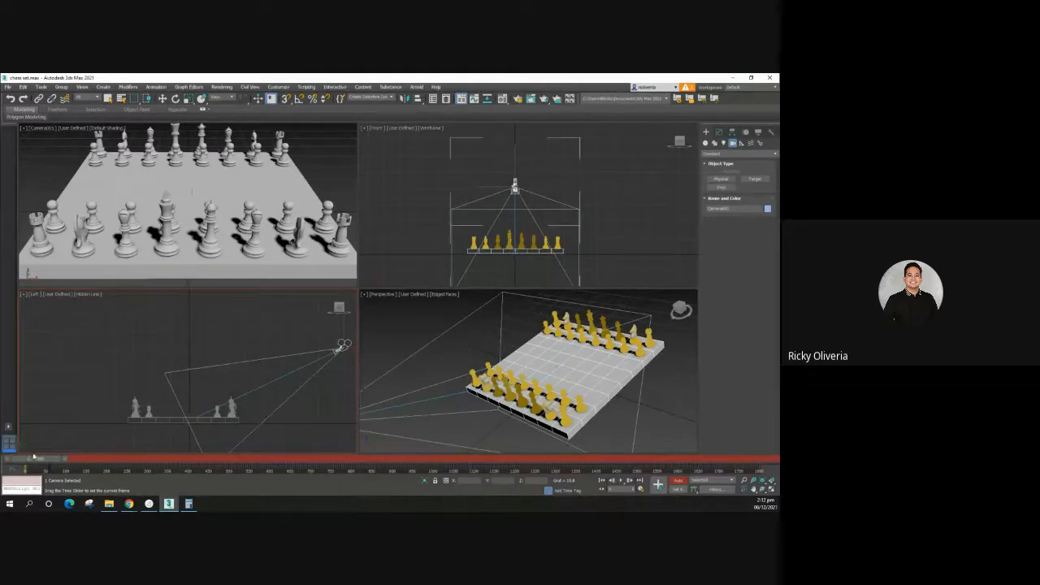
key(w)
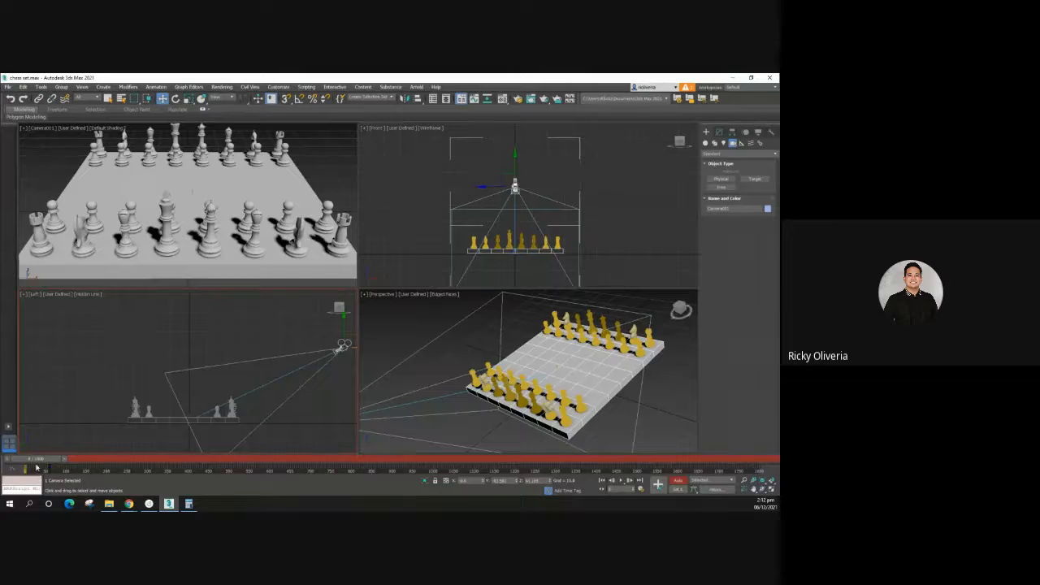
drag(45, 460, 75, 461)
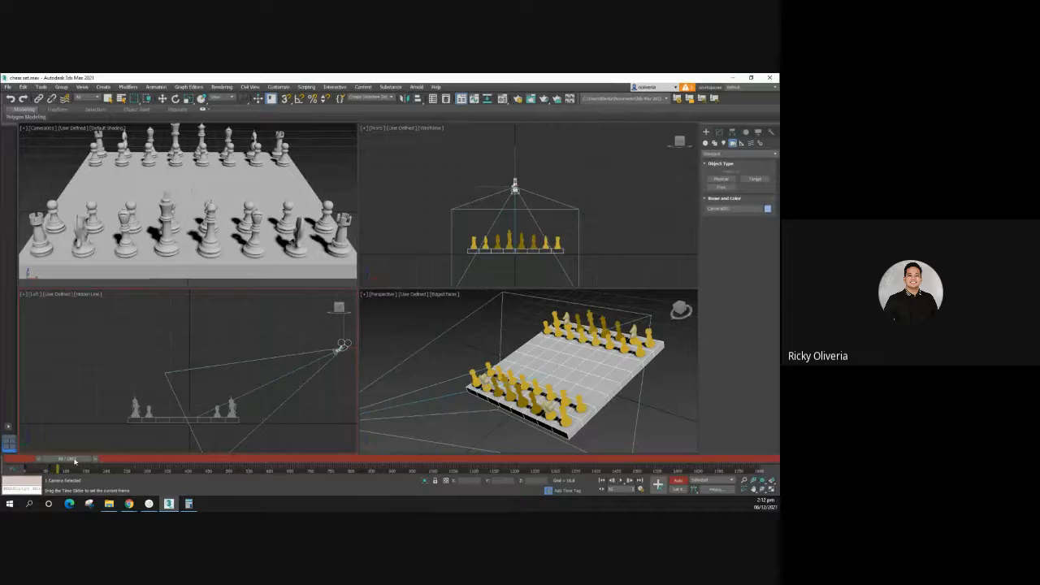
key(w)
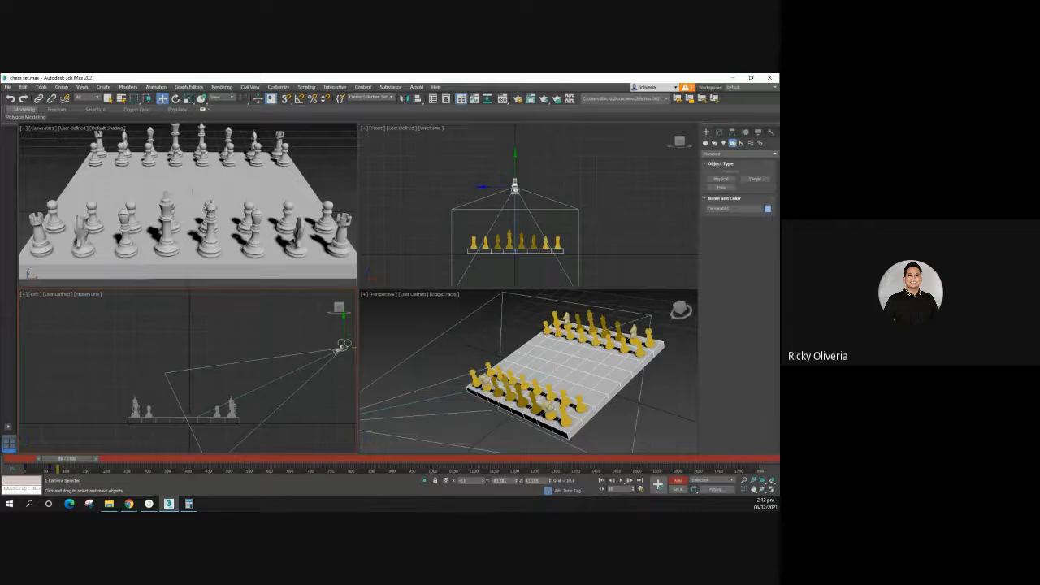
click(209, 213)
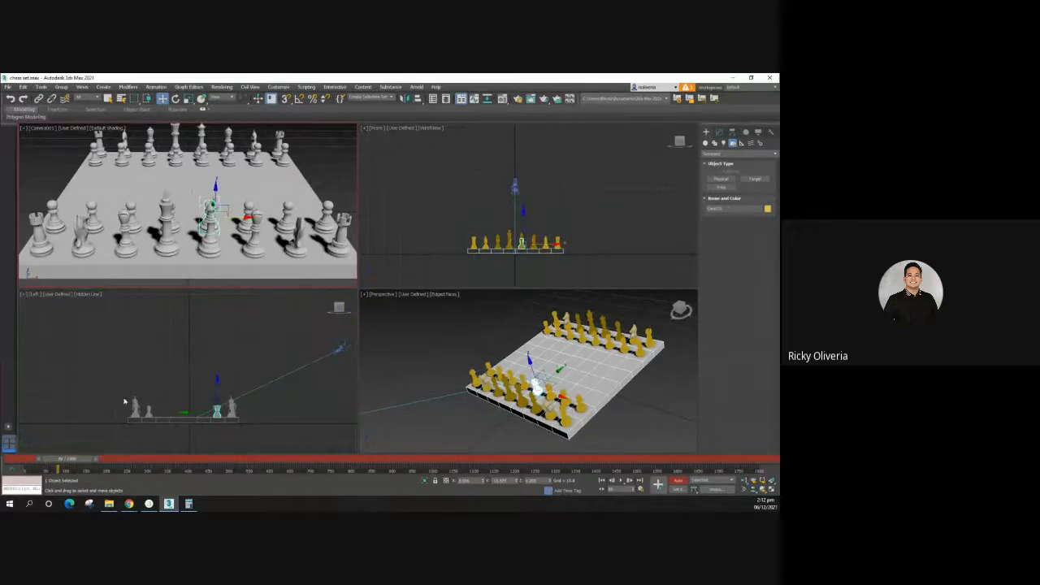
mouse_move(74, 464)
mouse_down()
mouse_move(32, 464)
mouse_move(66, 462)
mouse_up()
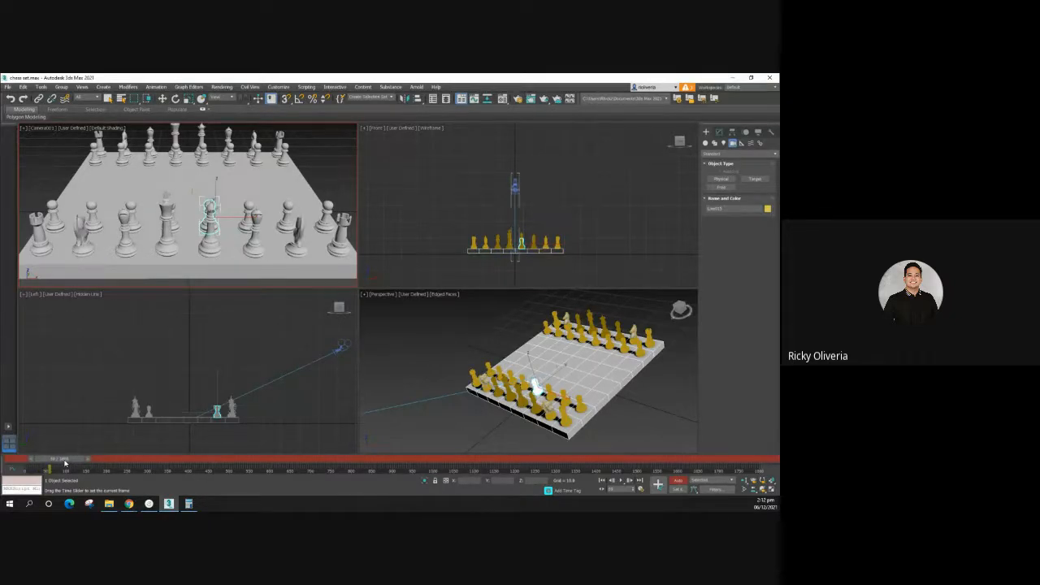
key(w)
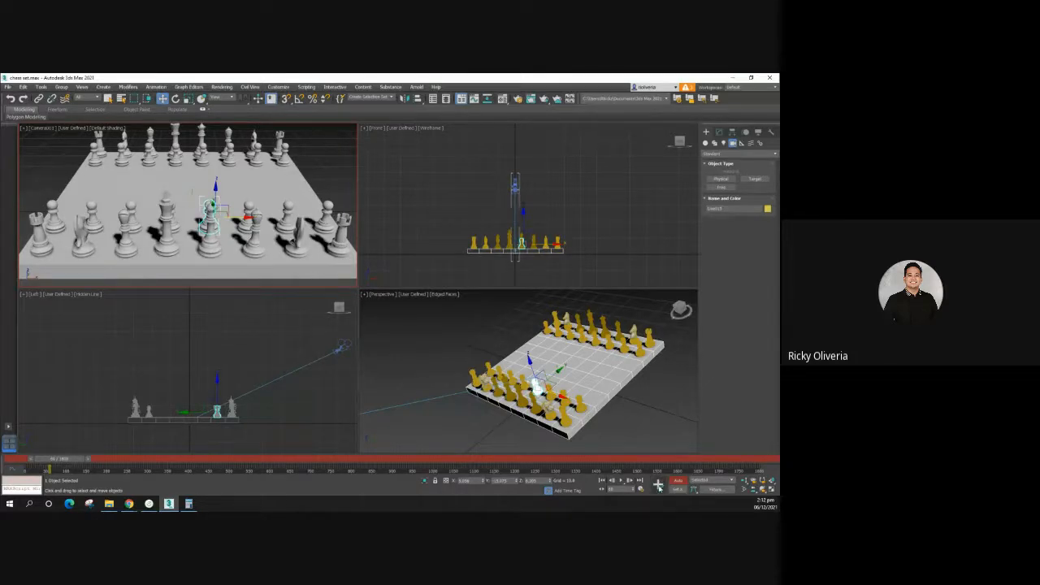
mouse_move(55, 461)
mouse_down()
mouse_move(20, 460)
mouse_move(57, 465)
mouse_up()
click(660, 485)
Step: At frame 120, move the selected pawn forward about two squares along the board in the perspective view
key(w)
drag(57, 464, 88, 468)
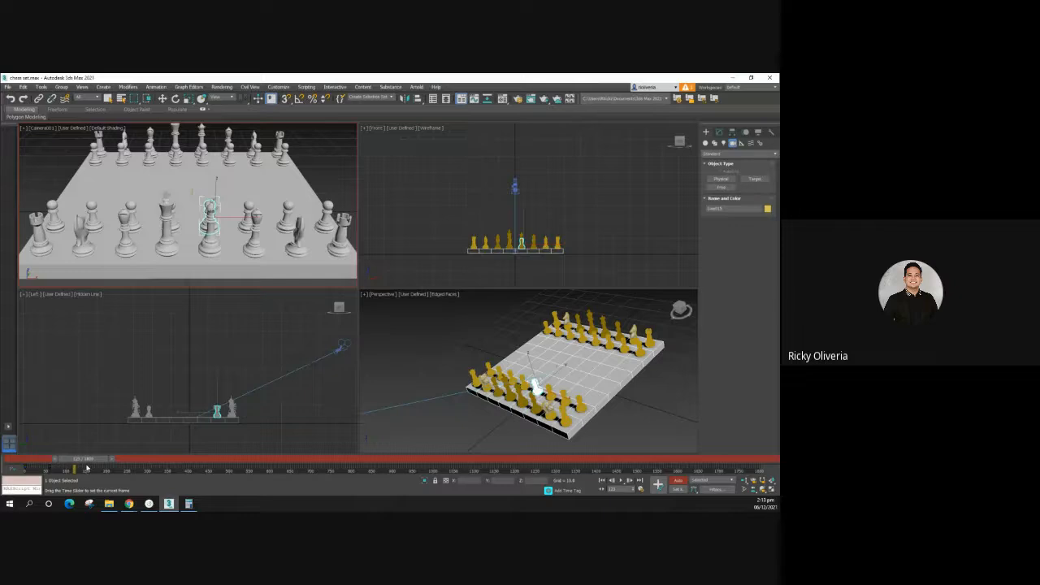
key(w)
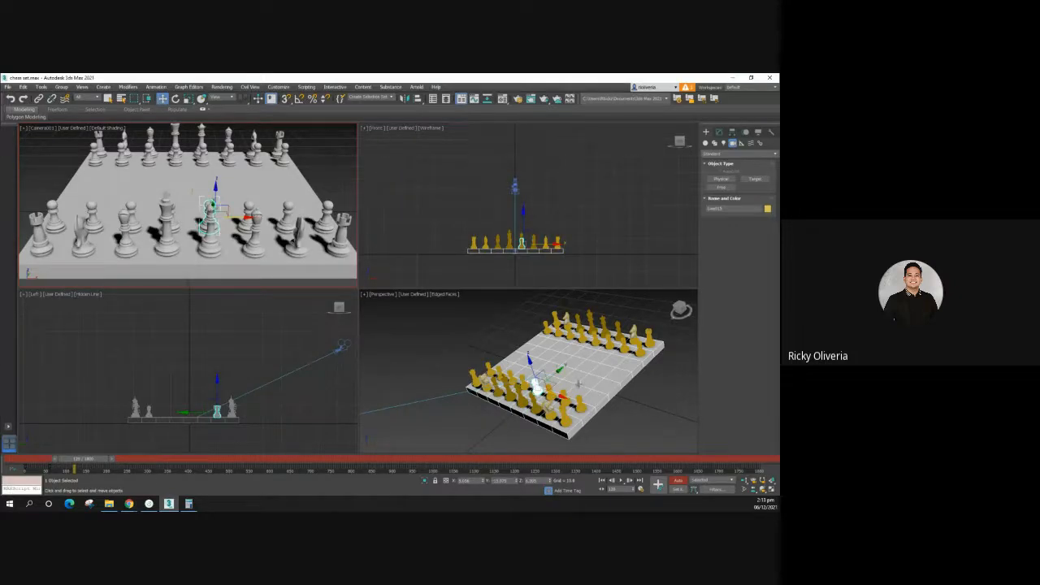
scroll(639, 402, up, 5)
middle_drag(398, 427, 689, 388)
scroll(642, 381, down, 3)
middle_drag(585, 355, 498, 370)
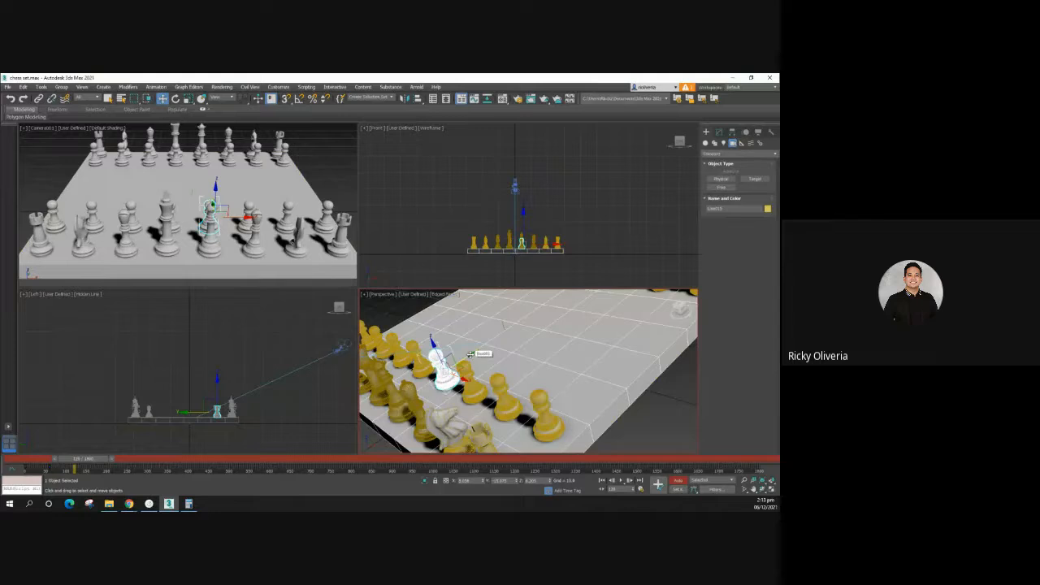
drag(475, 354, 542, 331)
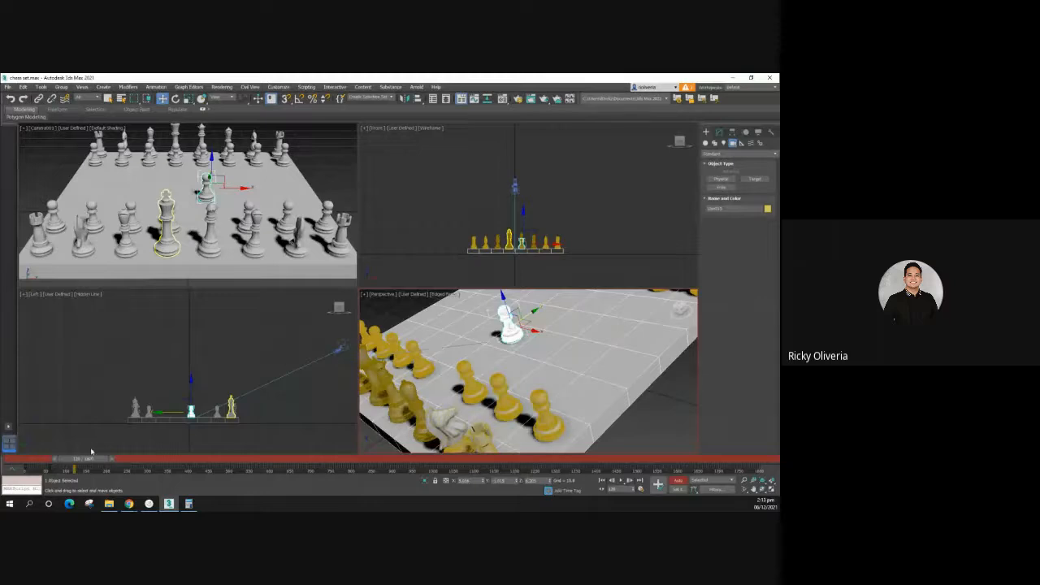
Step: Keep the time slider at frame 120, select the camera in the left view, and set a key for it there
mouse_move(77, 460)
mouse_down()
mouse_move(19, 464)
mouse_move(76, 469)
mouse_up()
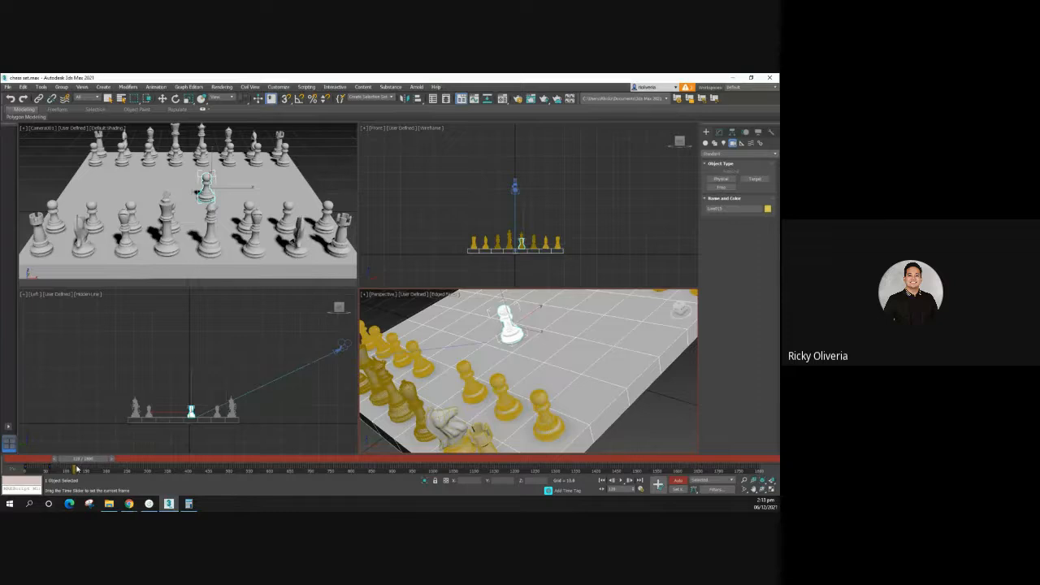
key(w)
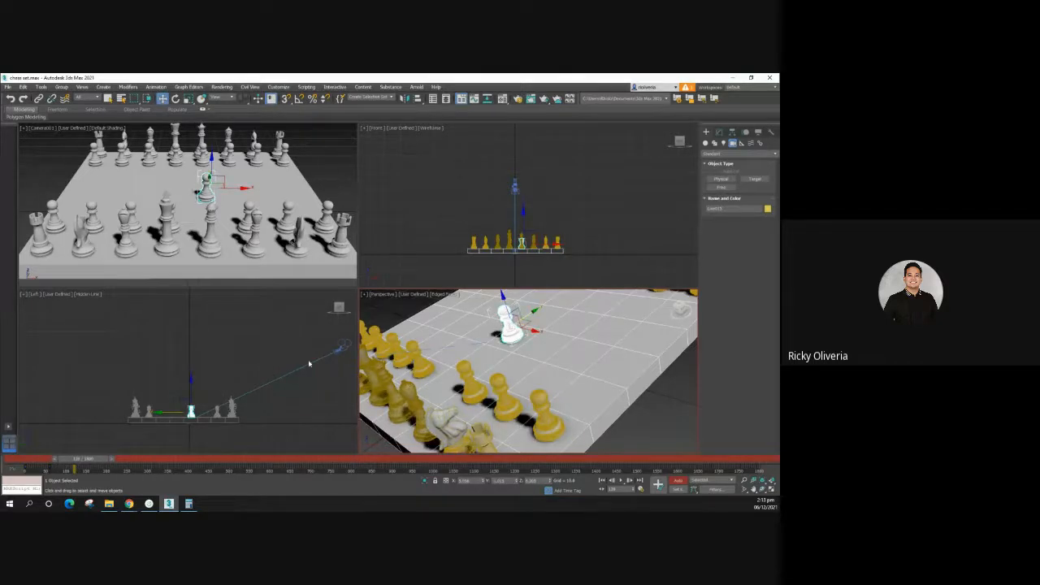
click(339, 349)
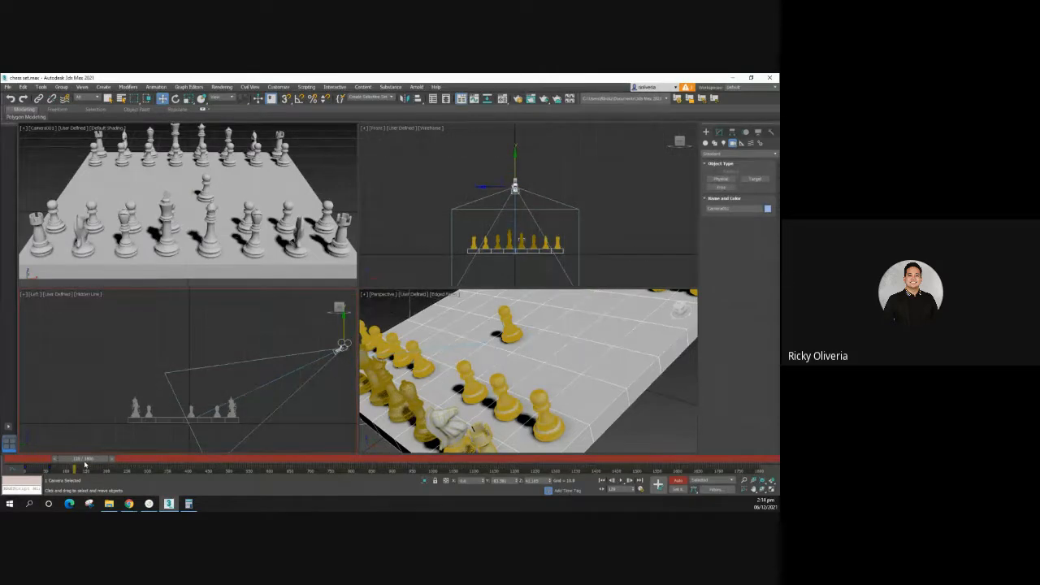
click(658, 486)
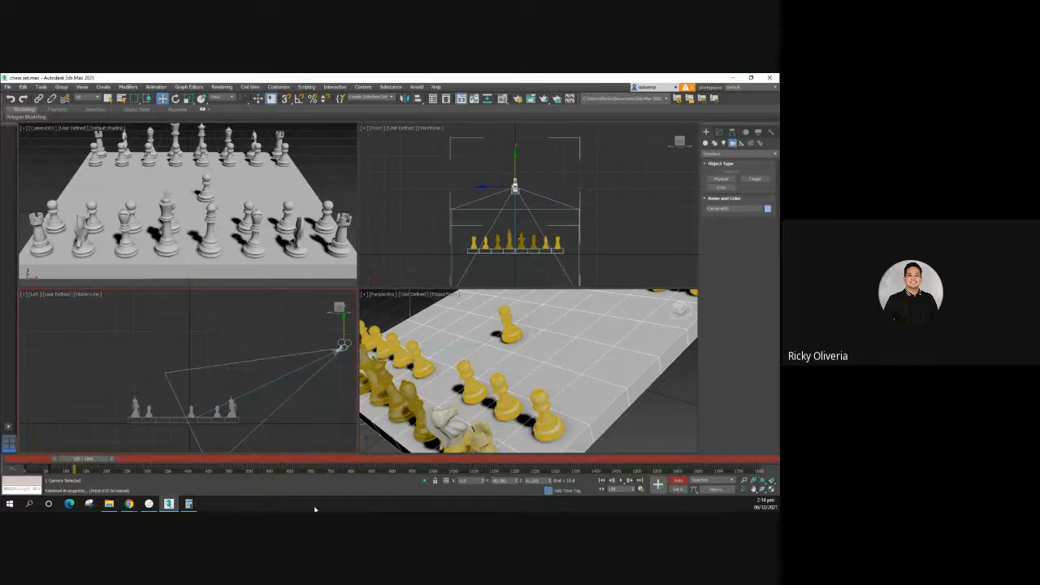
Step: Advance the time slider to frame 180 and set another camera key there to hold its position
mouse_move(79, 460)
mouse_down()
mouse_move(36, 460)
mouse_move(80, 460)
mouse_up()
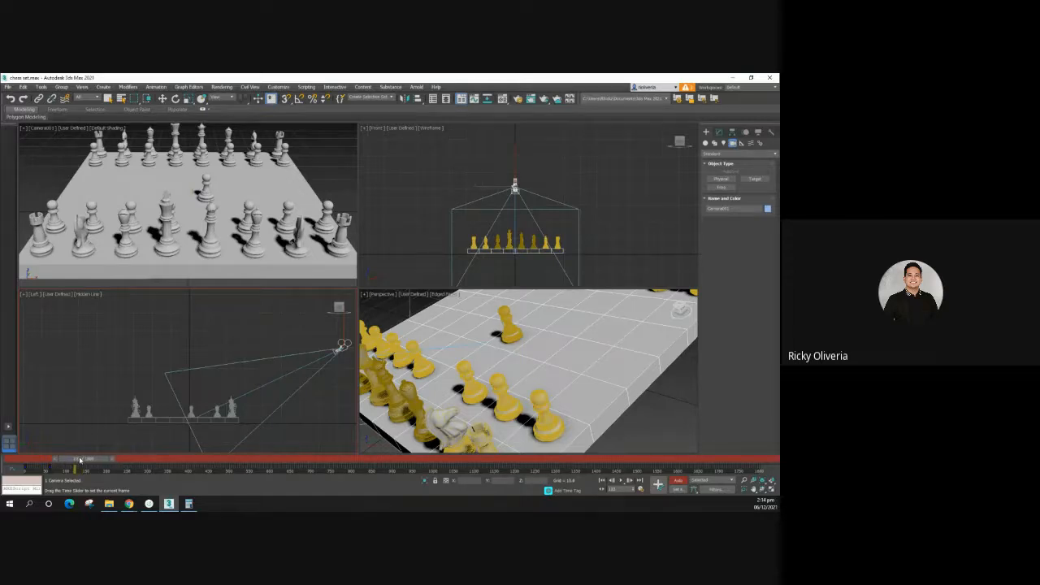
key(w)
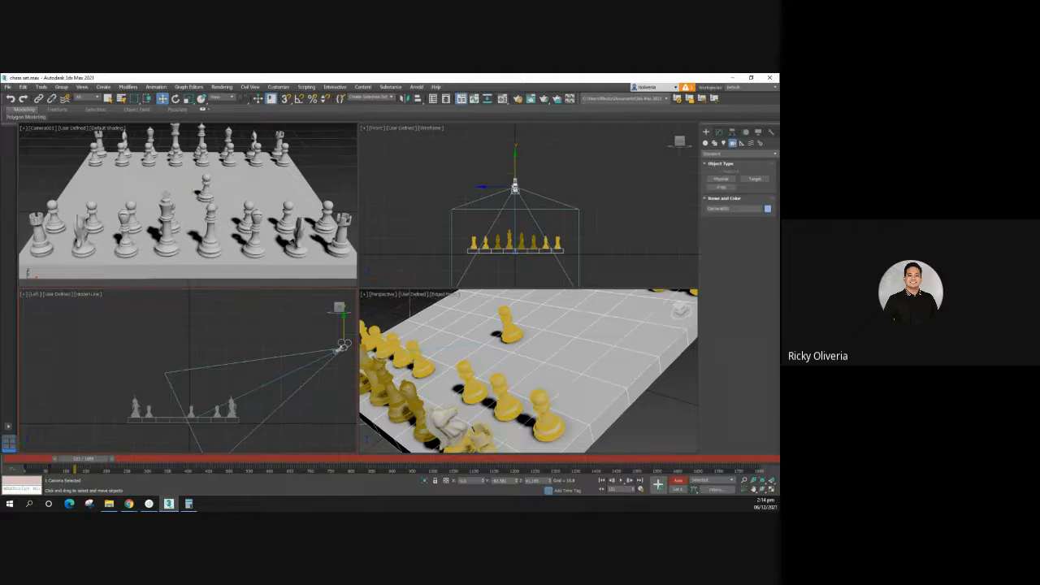
key(alt+Tab)
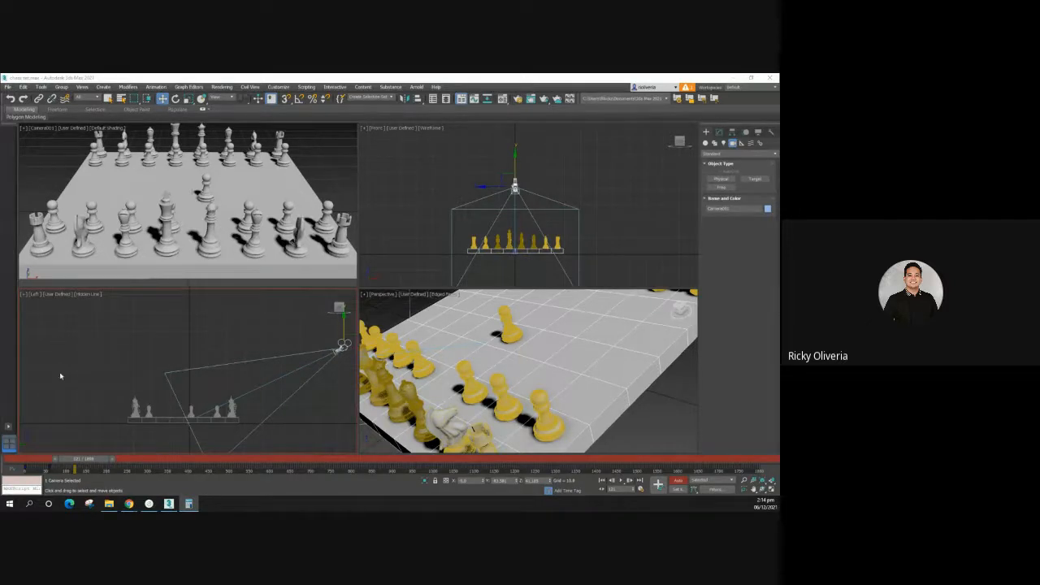
drag(83, 461, 108, 464)
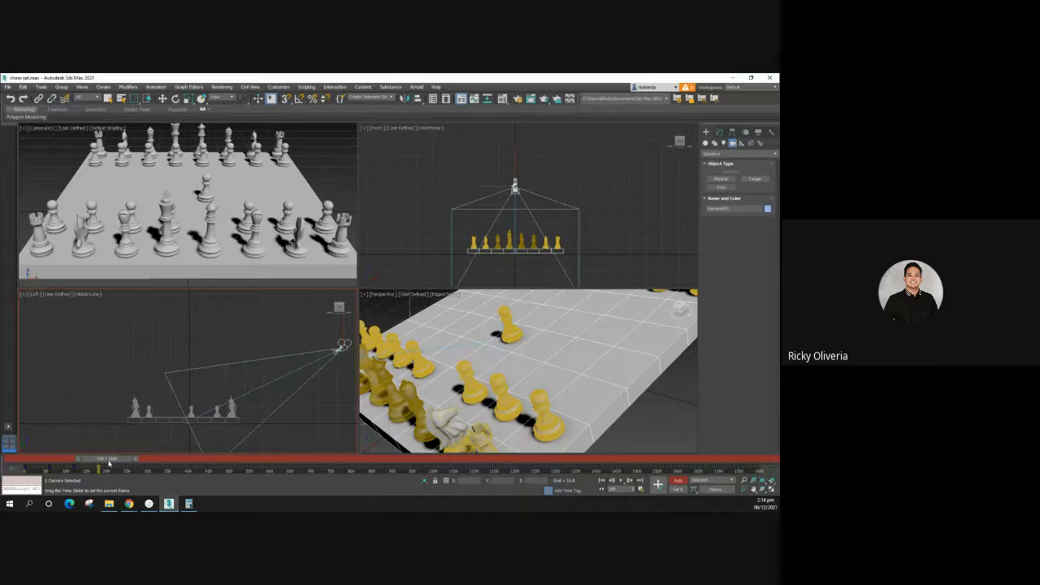
key(w)
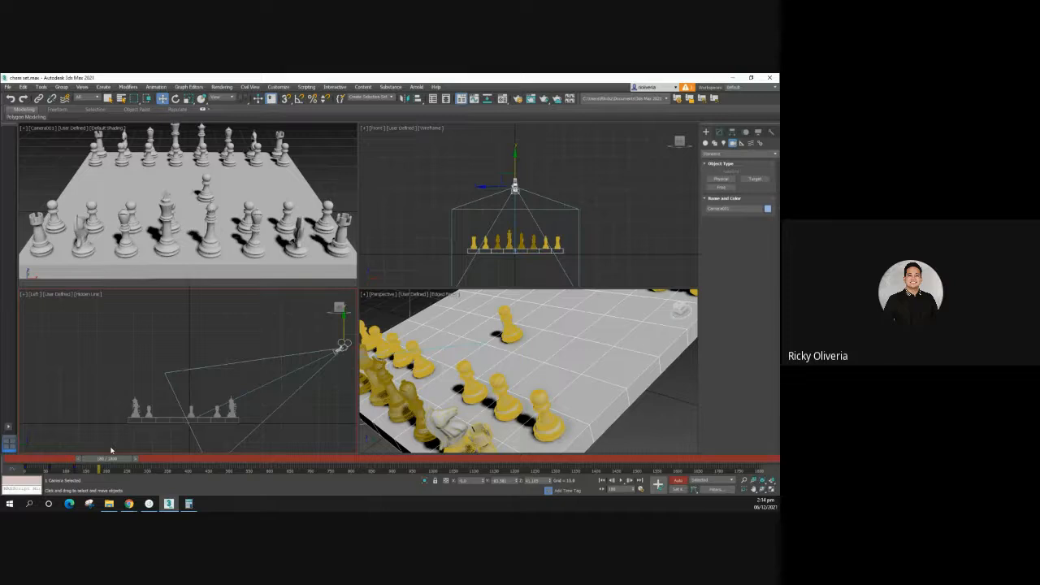
mouse_move(111, 458)
mouse_down()
mouse_move(86, 463)
mouse_move(108, 468)
mouse_up()
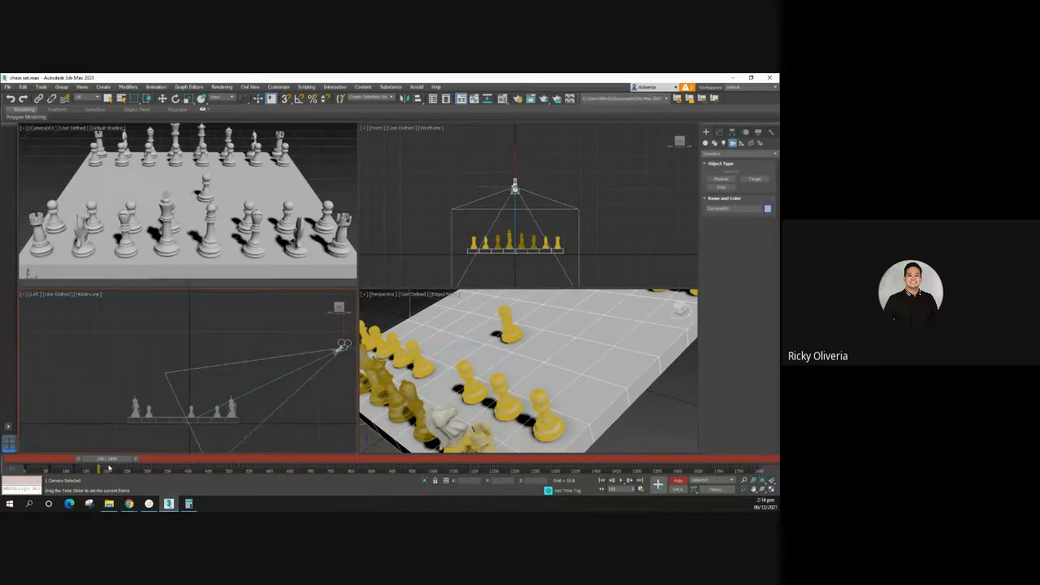
key(w)
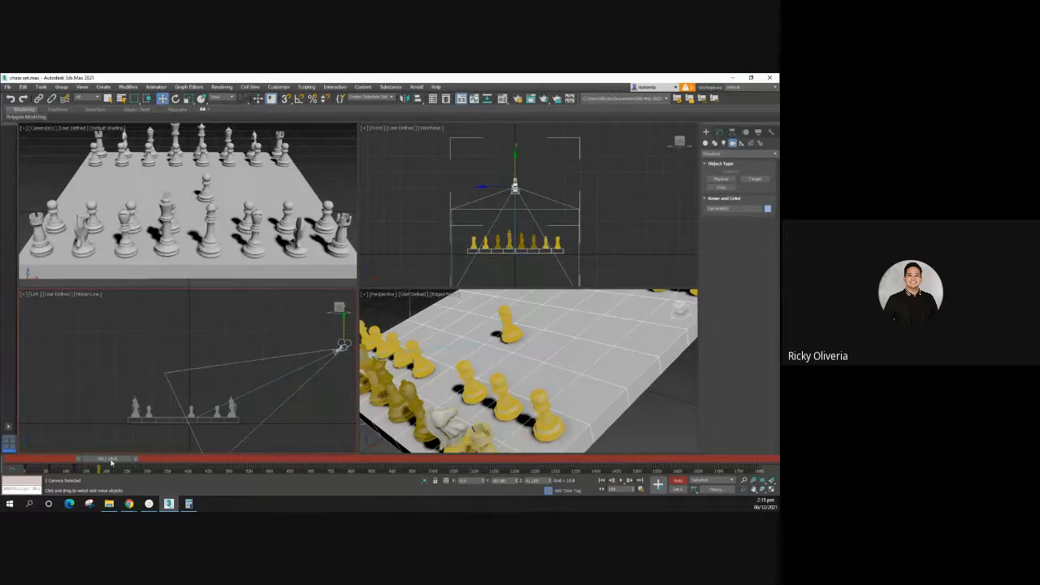
Step: Advance to frame 240 and move the camera across to the opposite side of the chessboard in the left view
drag(111, 463, 126, 464)
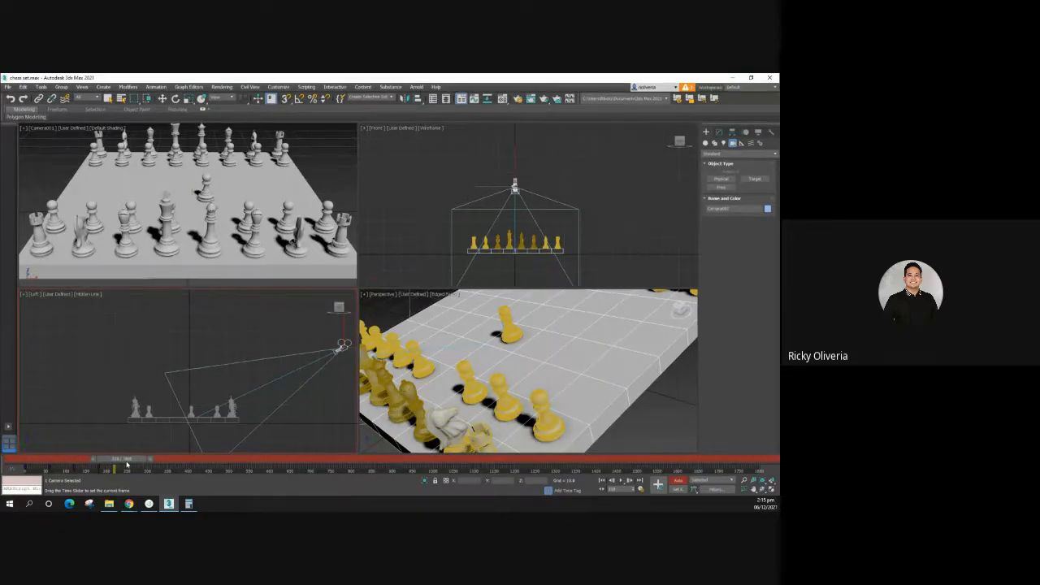
key(w)
key(alt+Tab)
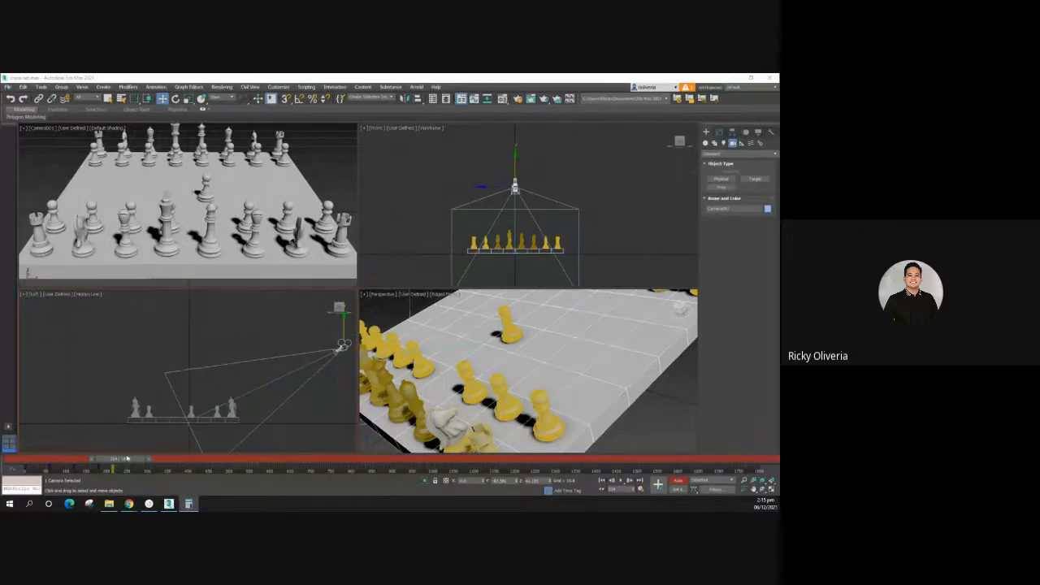
drag(127, 459, 141, 464)
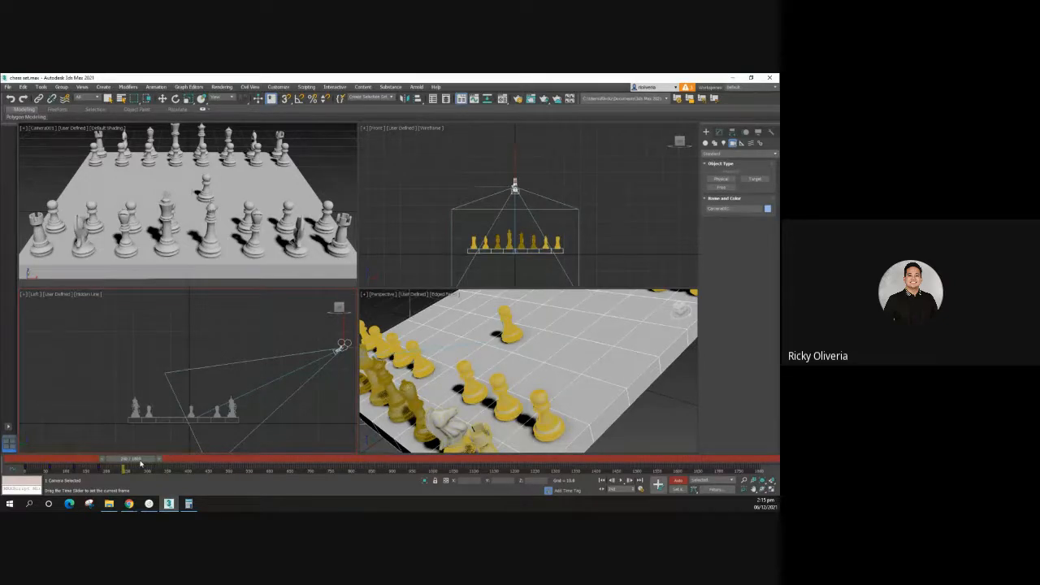
key(w)
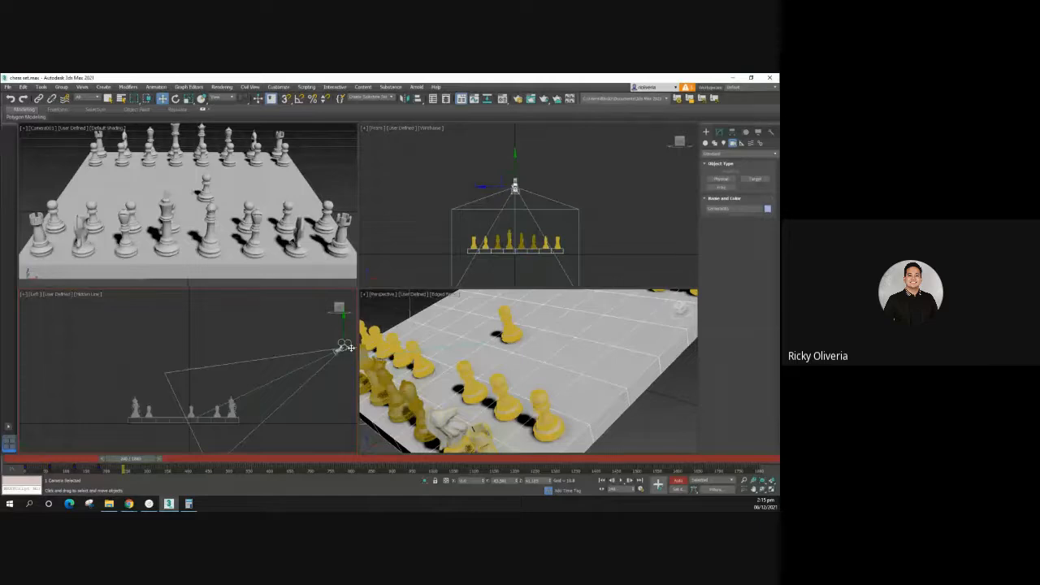
drag(345, 347, 37, 354)
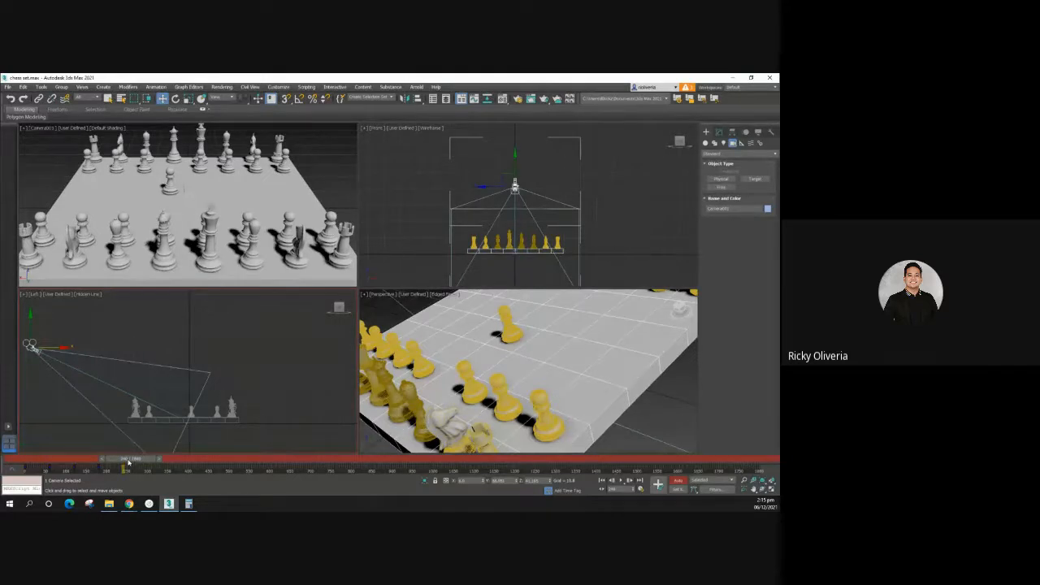
Step: Advance the time slider to frame 300 and set a key for the camera at its new position
mouse_move(128, 462)
mouse_down()
mouse_move(142, 463)
mouse_move(128, 463)
mouse_up()
key(w)
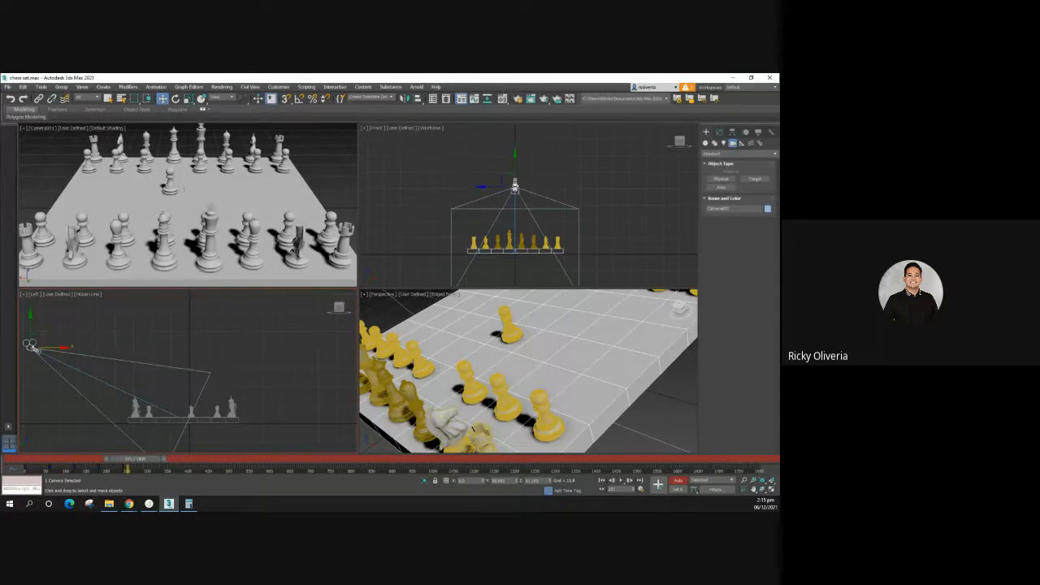
key(alt+Tab)
drag(128, 461, 150, 461)
key(w)
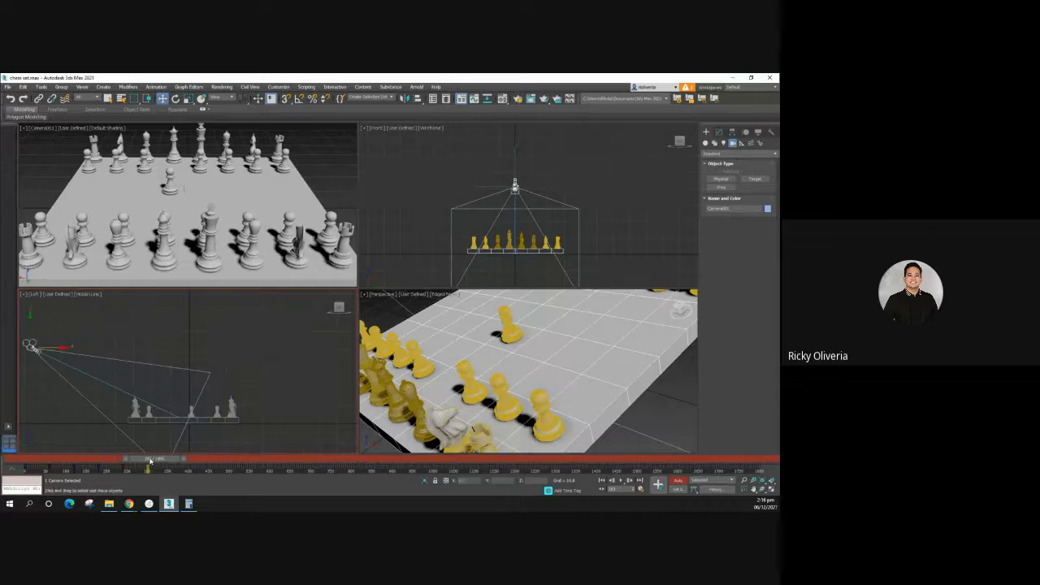
click(657, 485)
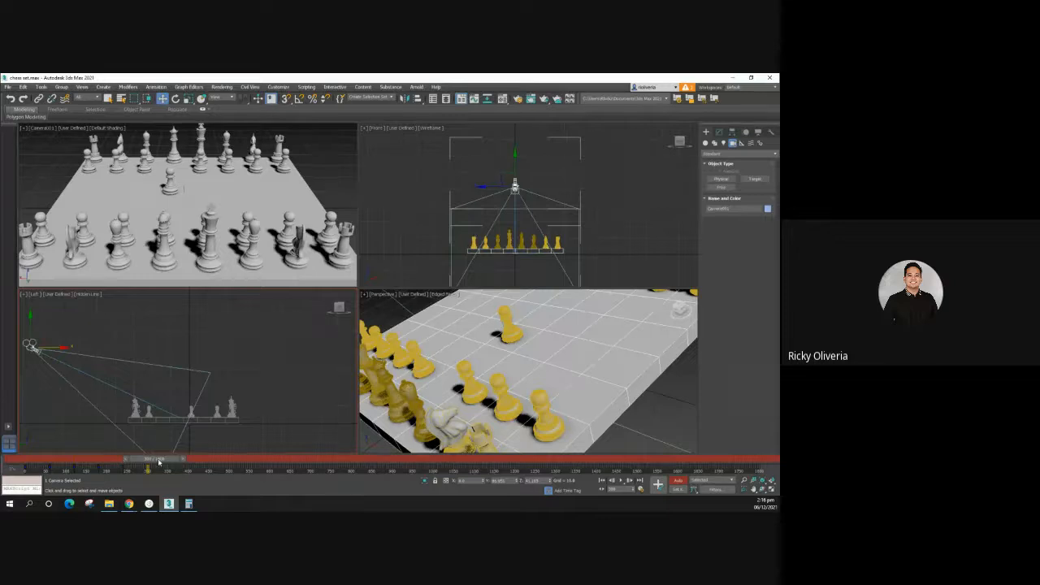
Step: Return to frame 0, turn Auto Key off, play the animation in the camera view, and return the time slider to frame 300
drag(158, 460, 23, 457)
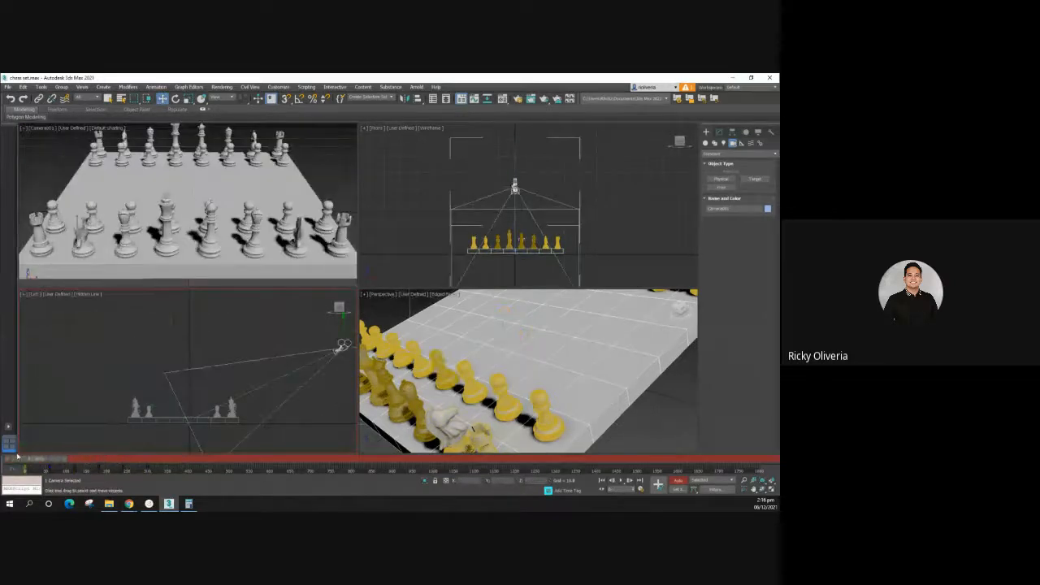
click(676, 482)
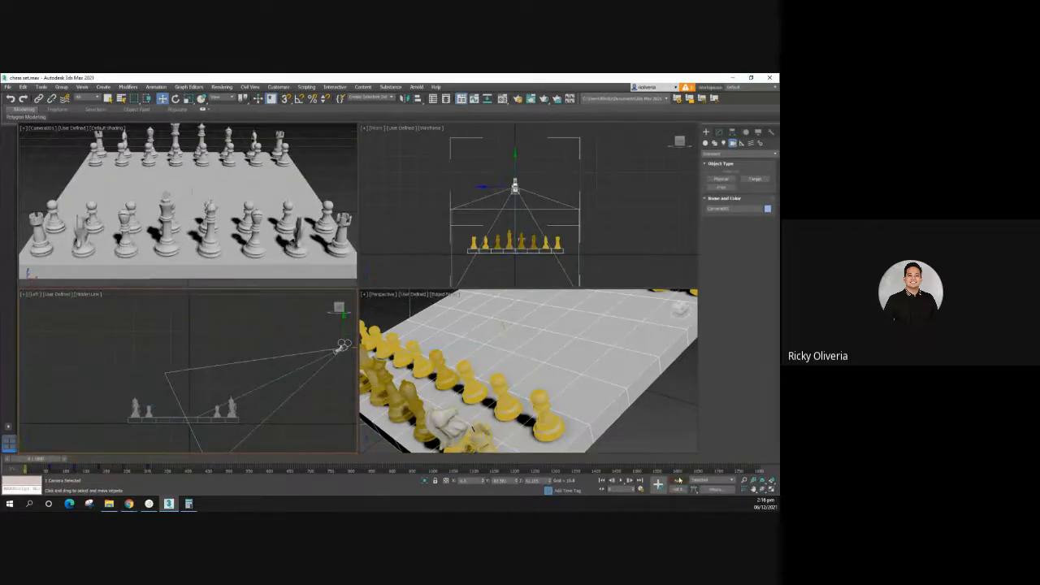
right_click(320, 168)
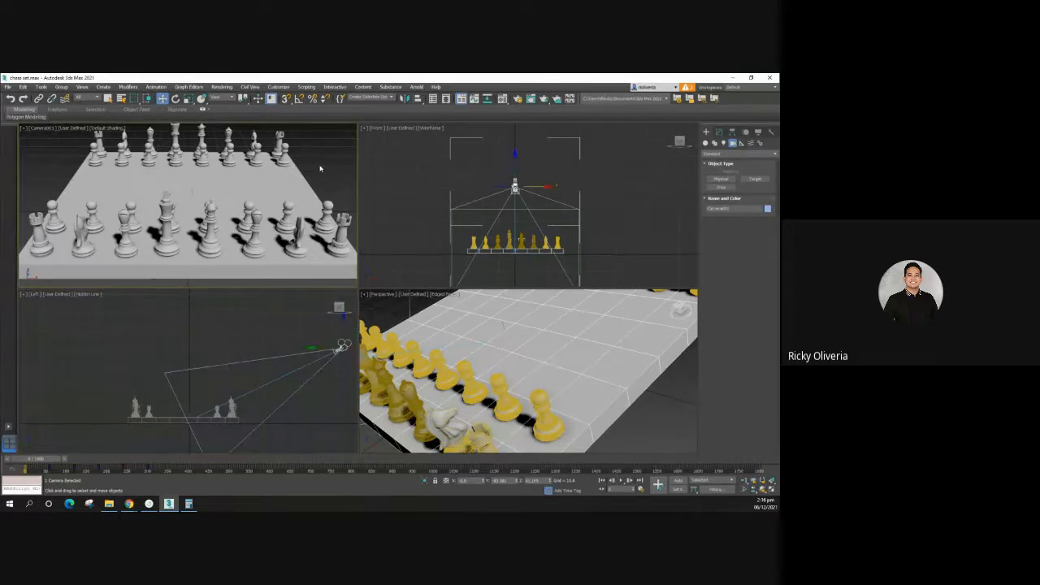
click(621, 481)
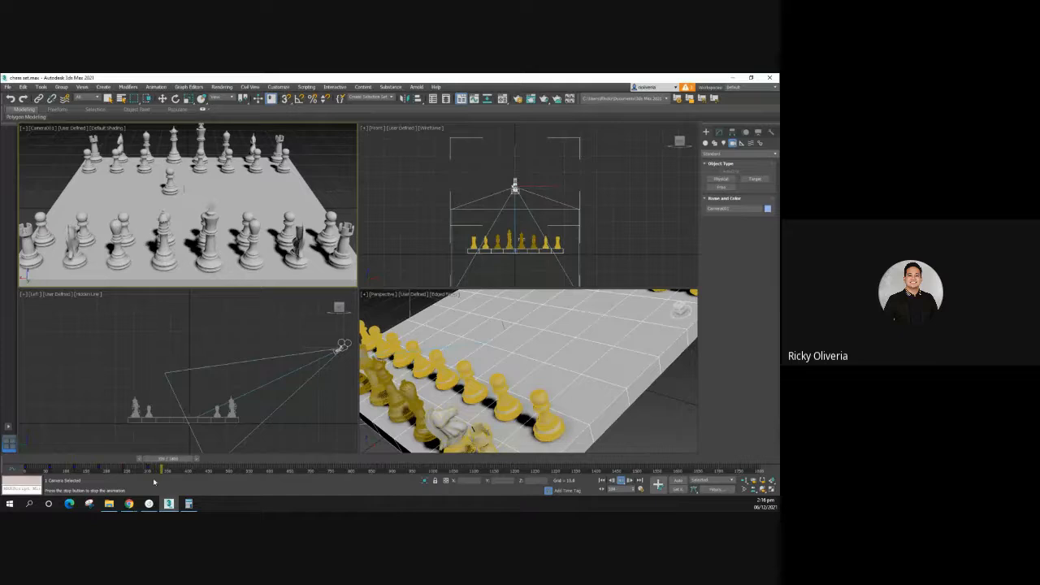
drag(190, 460, 169, 465)
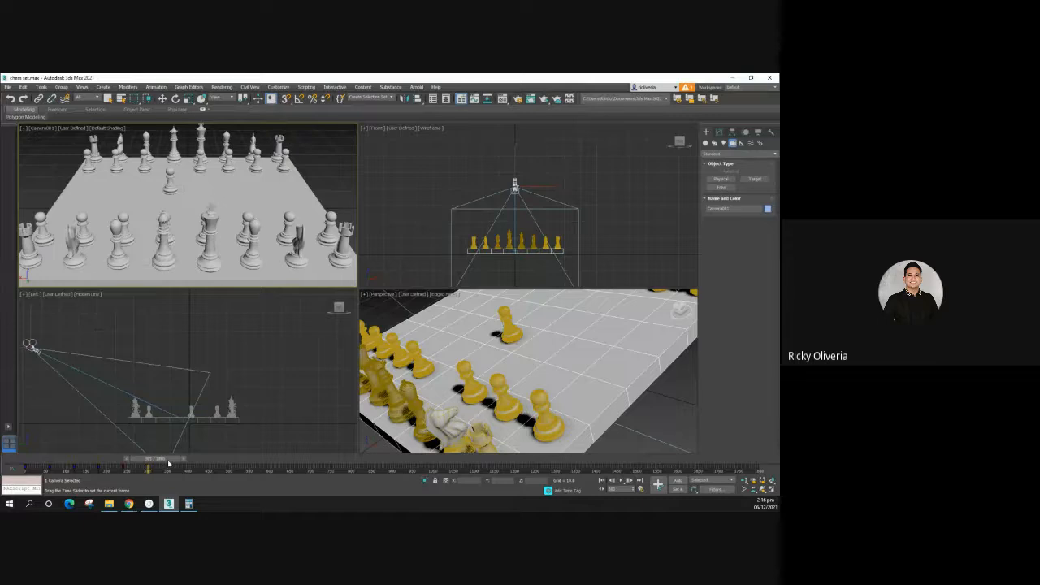
key(w)
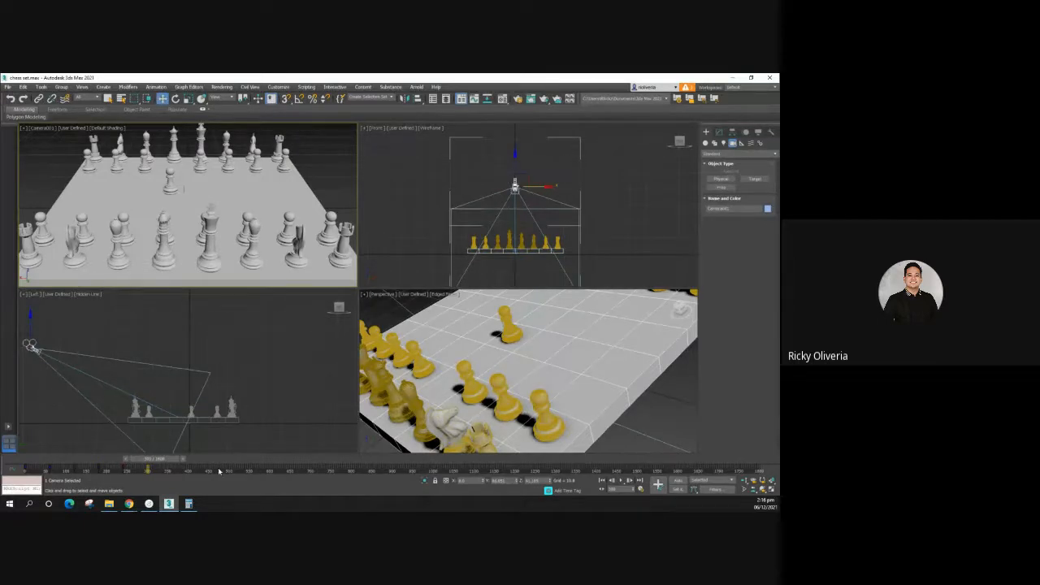
Step: Advance the time slider from frame 300 to frame 360 with the whole chessboard framed in the perspective view
middle_drag(586, 375, 528, 384)
scroll(499, 403, up, 3)
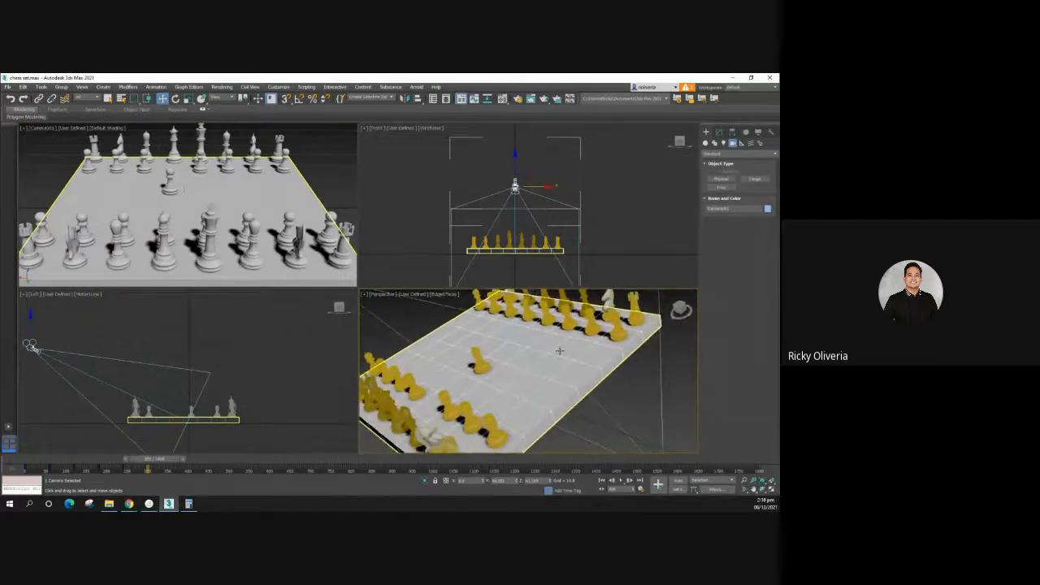
click(589, 338)
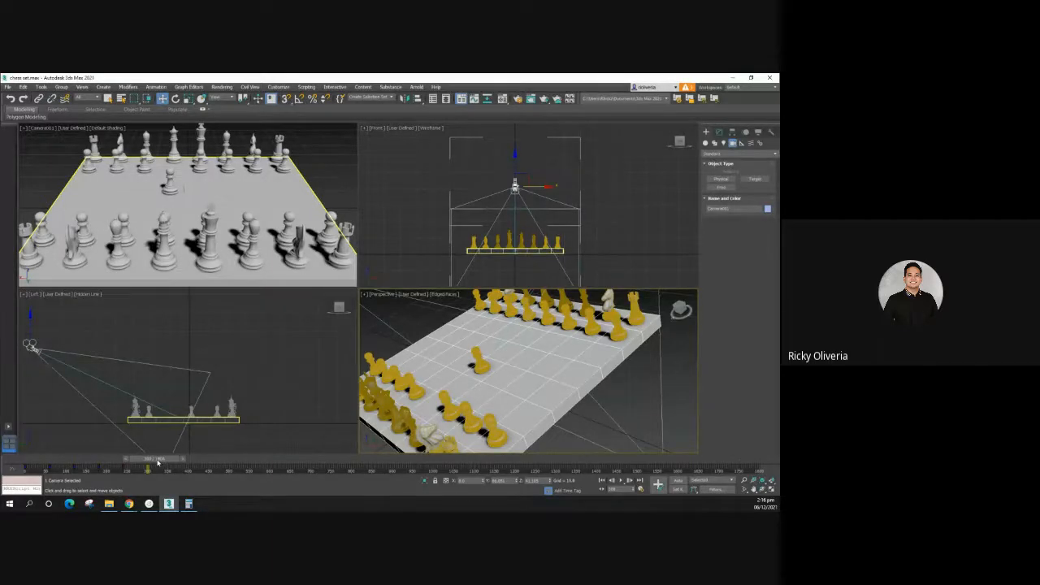
mouse_move(157, 461)
mouse_down()
mouse_move(44, 450)
mouse_move(165, 459)
mouse_up()
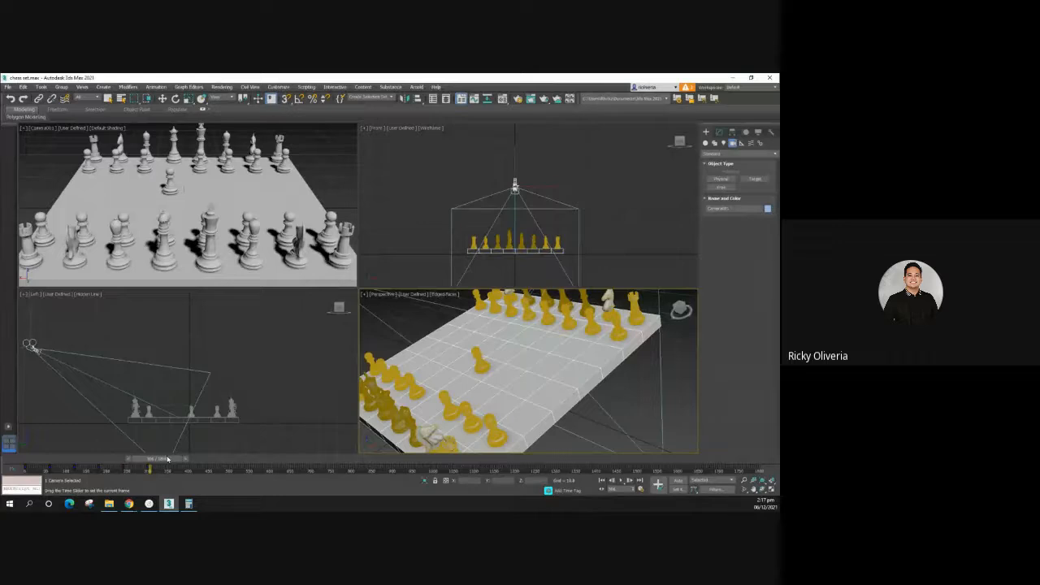
drag(165, 459, 190, 461)
key(w)
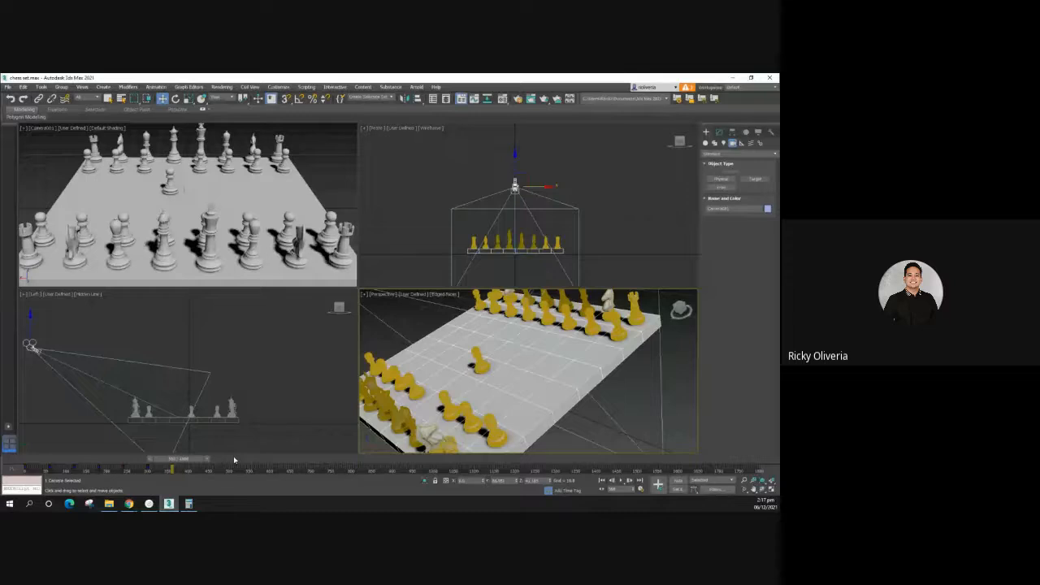
mouse_move(181, 460)
mouse_down()
mouse_move(127, 461)
mouse_move(182, 464)
mouse_up()
key(w)
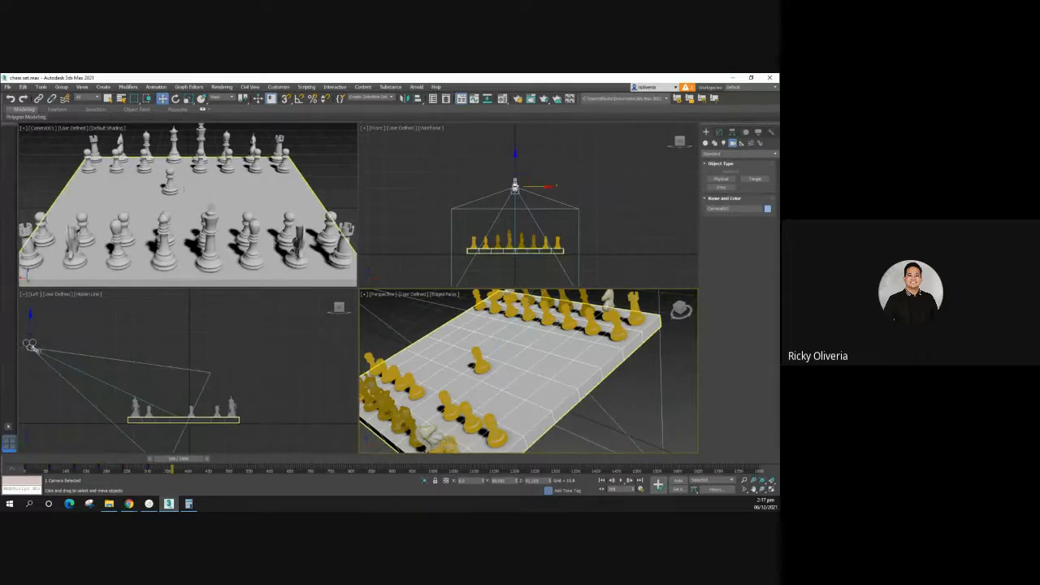
Step: Select the head and base of the knight on the camera's side of the board and group them under the default name
click(607, 304)
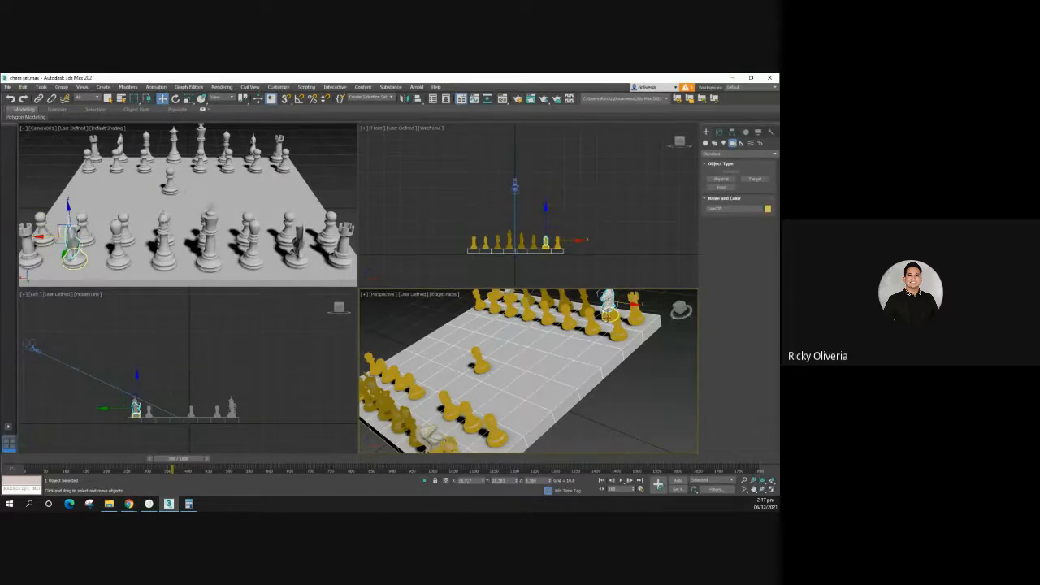
click(606, 318)
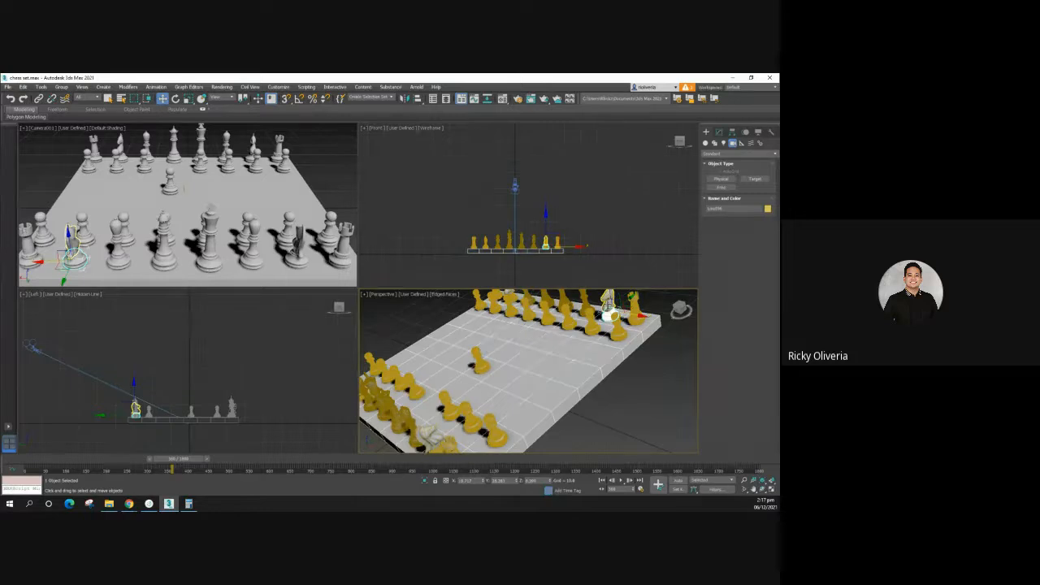
click(608, 305)
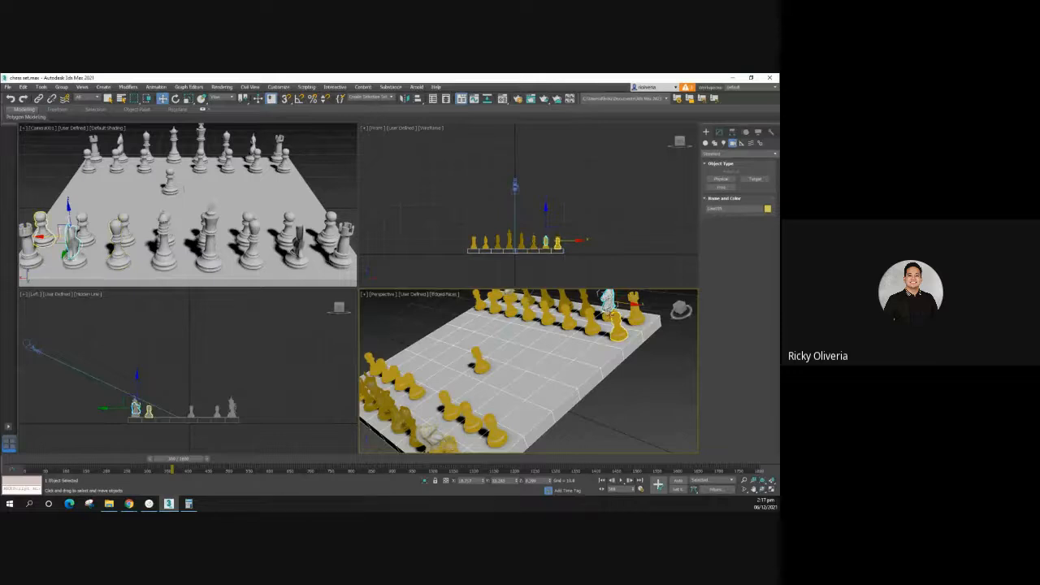
ctrl+click(617, 315)
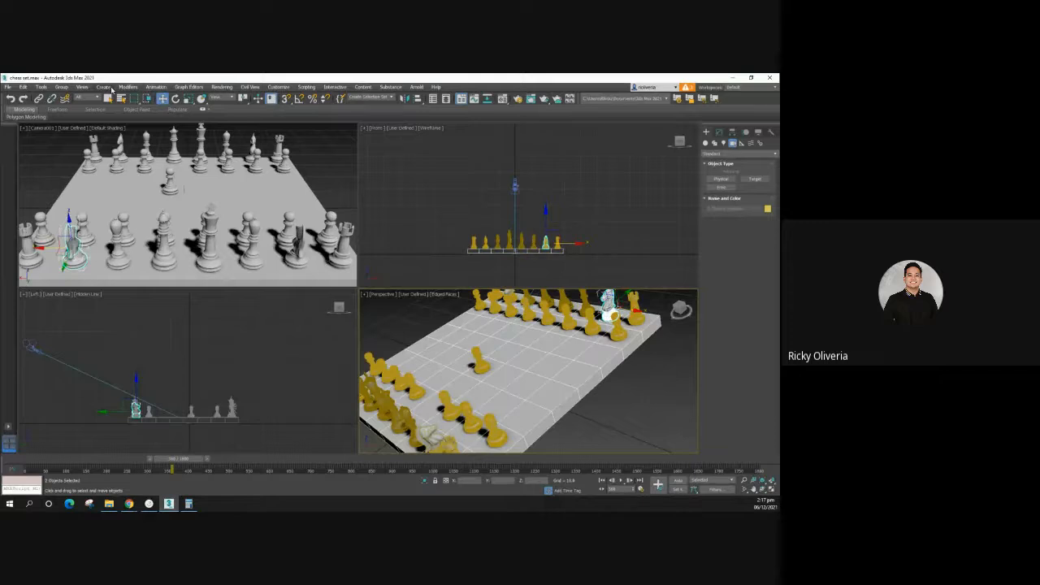
click(62, 87)
click(69, 113)
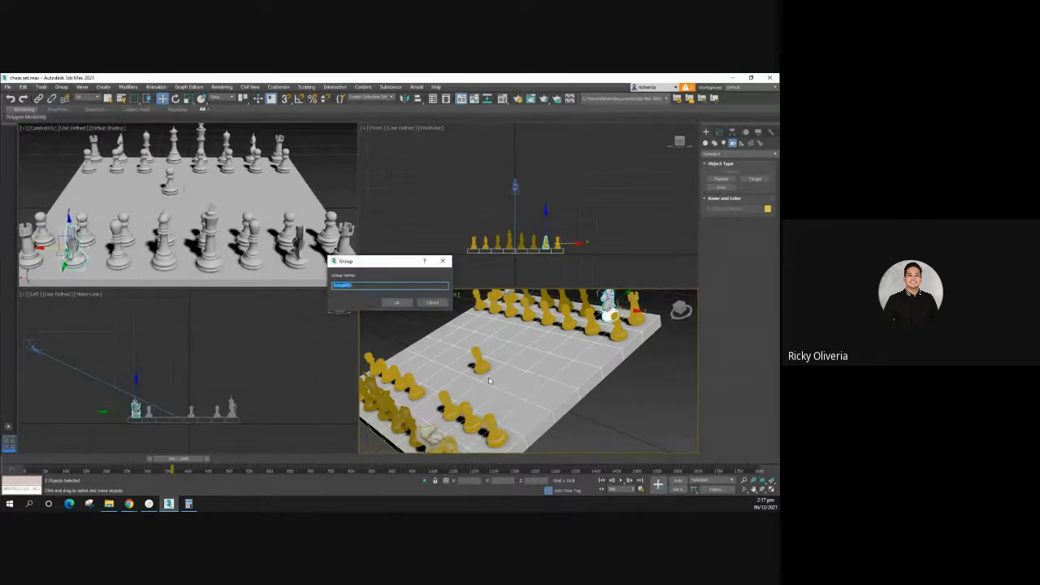
click(404, 305)
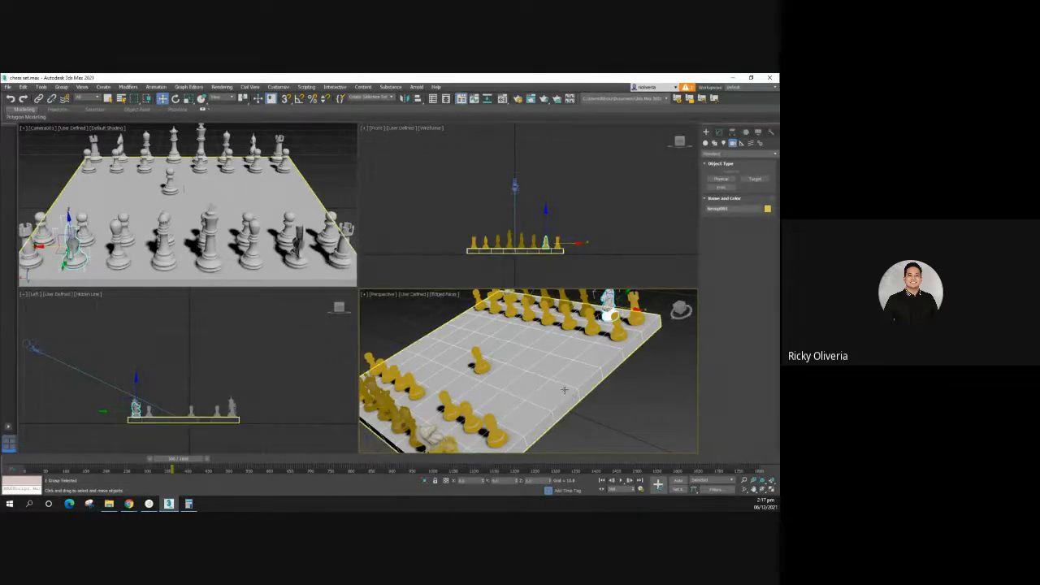
Step: Turn on Auto Key for the grouped knight, check the animation back at frame 0, and return the time slider to frame 360
click(678, 480)
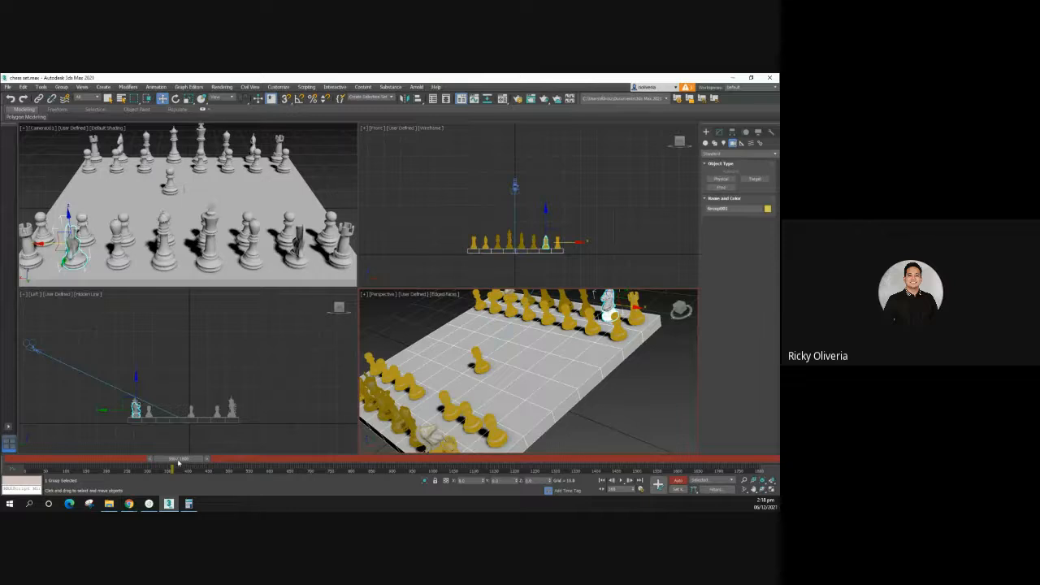
drag(179, 464, 24, 463)
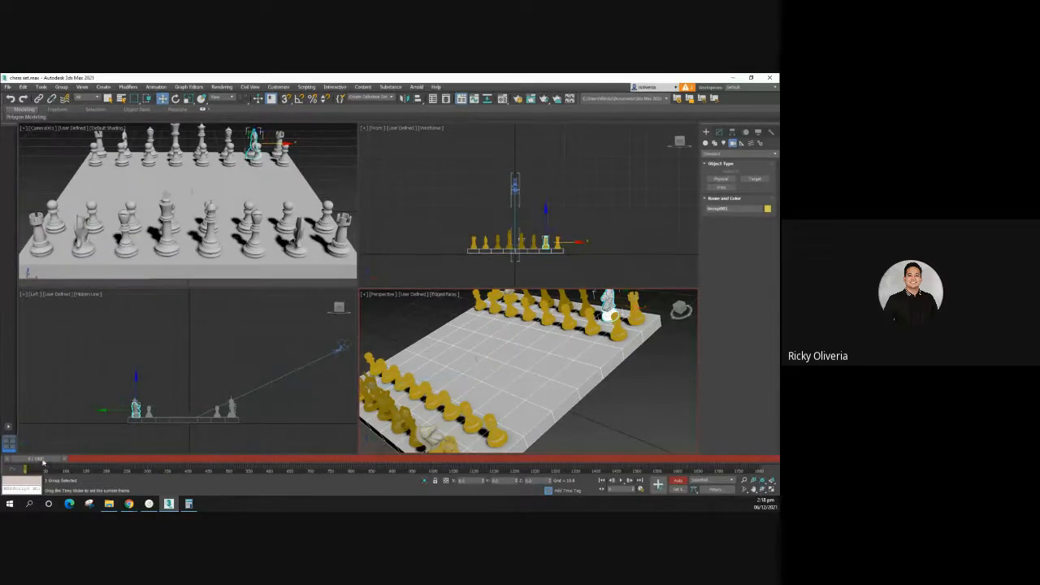
drag(49, 456, 184, 460)
key(w)
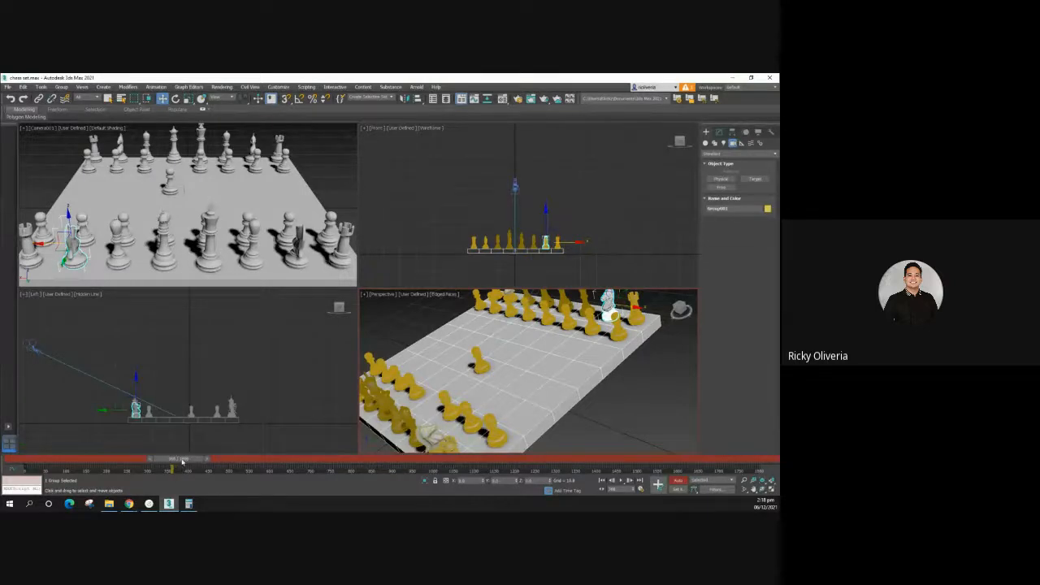
mouse_move(182, 462)
mouse_down()
mouse_move(55, 460)
mouse_move(186, 457)
mouse_up()
key(w)
Step: Advance the time slider to frame 400 and raise the knight group above the other pieces in the front view
drag(193, 460, 196, 462)
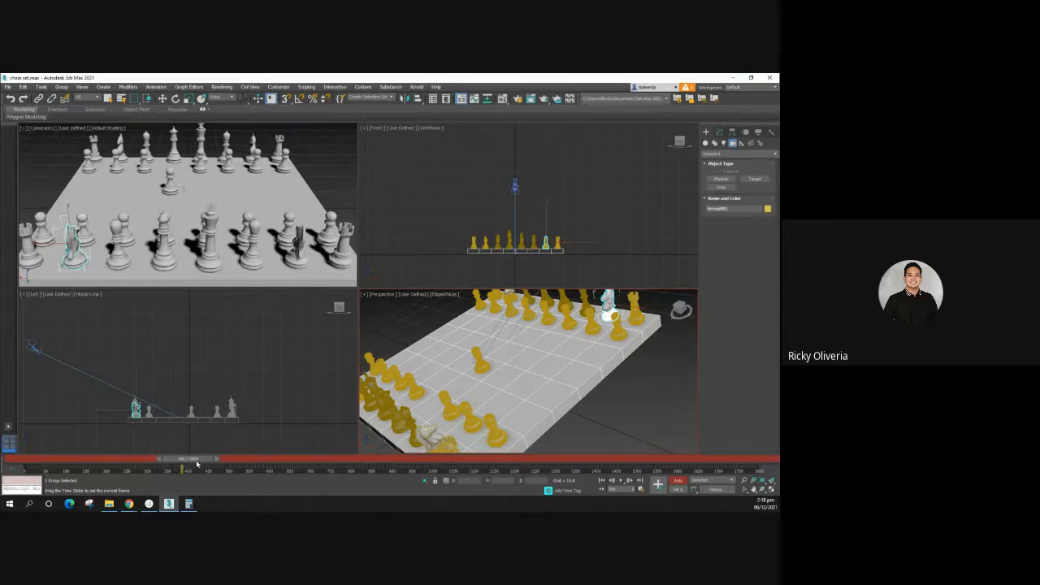
key(w)
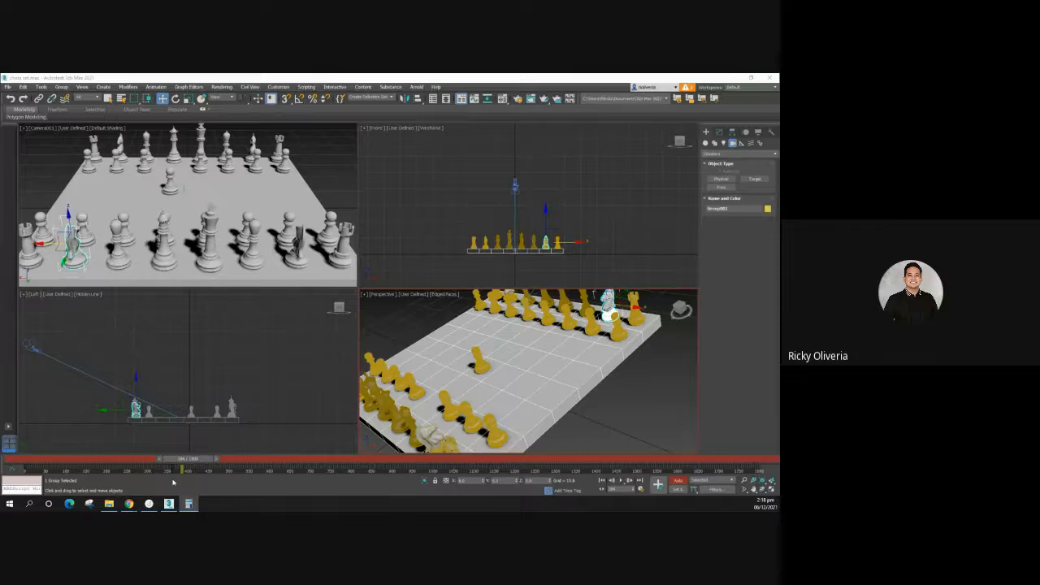
drag(191, 461, 205, 464)
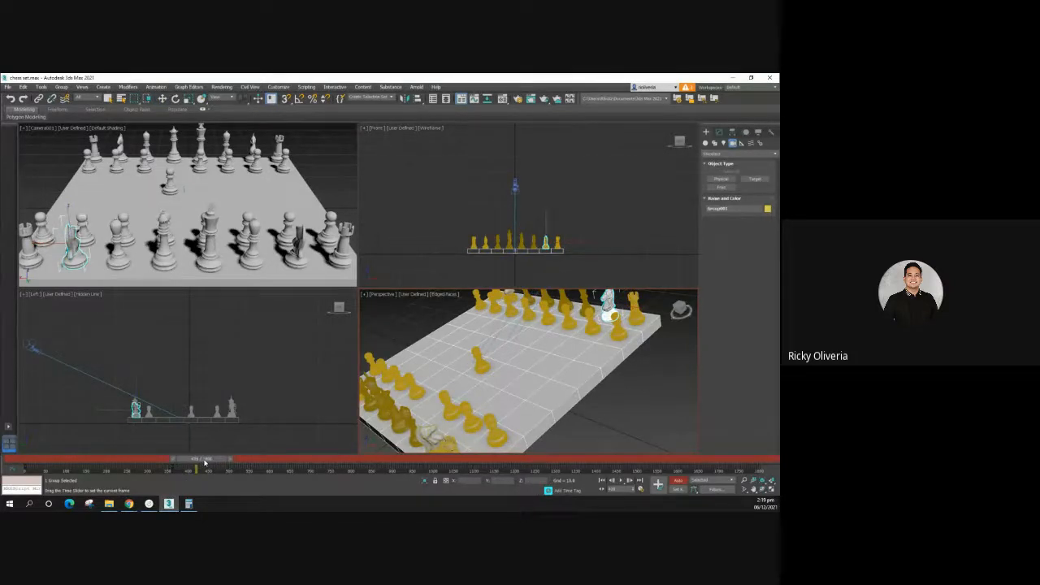
key(w)
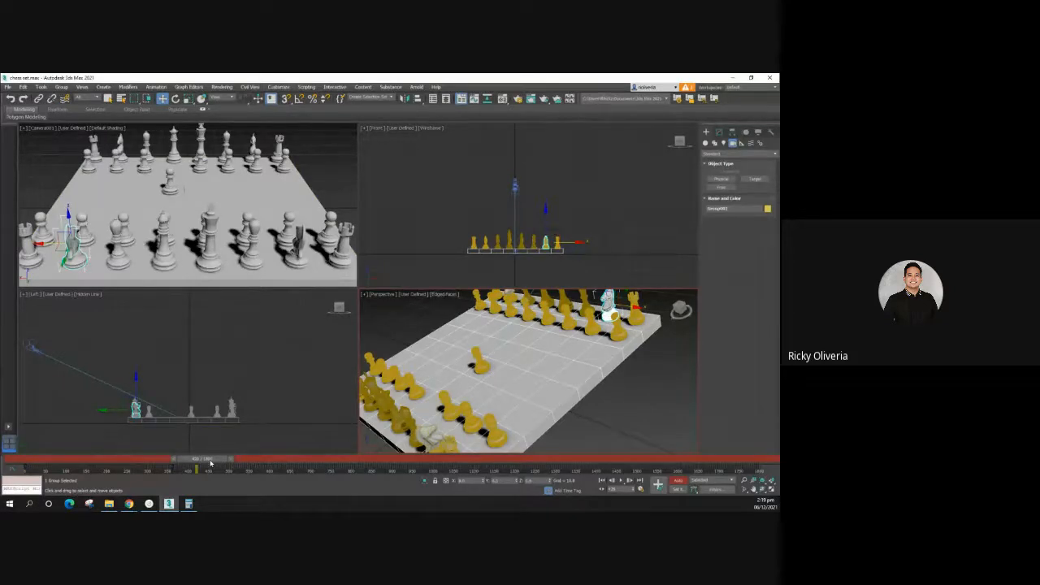
drag(209, 463, 194, 461)
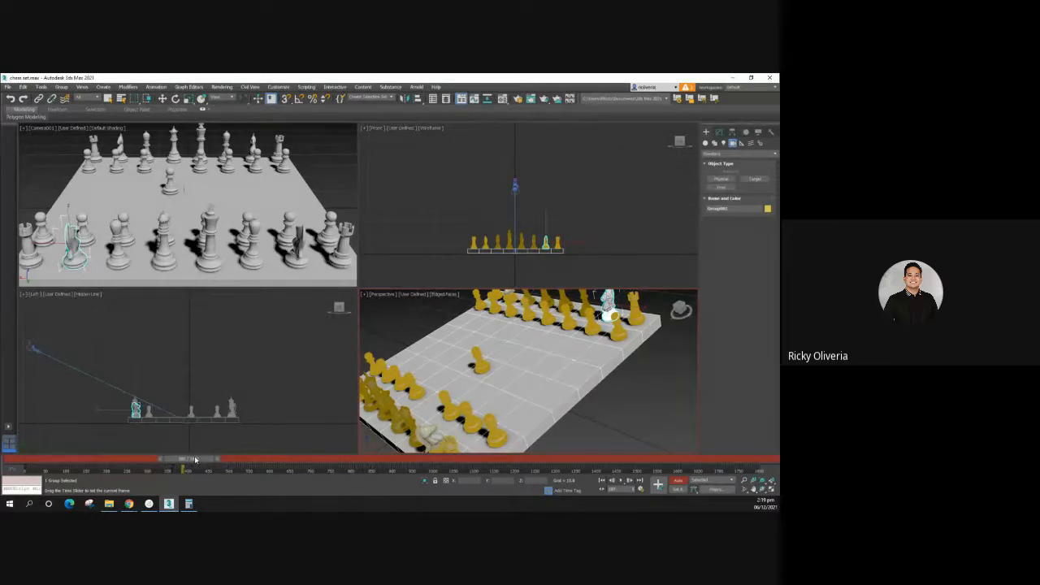
drag(195, 460, 199, 459)
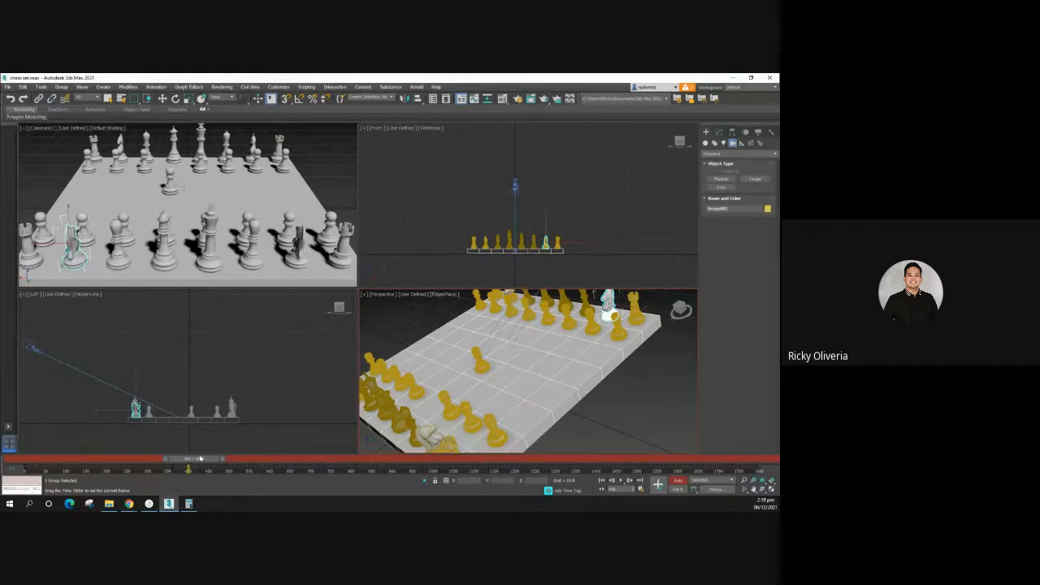
key(w)
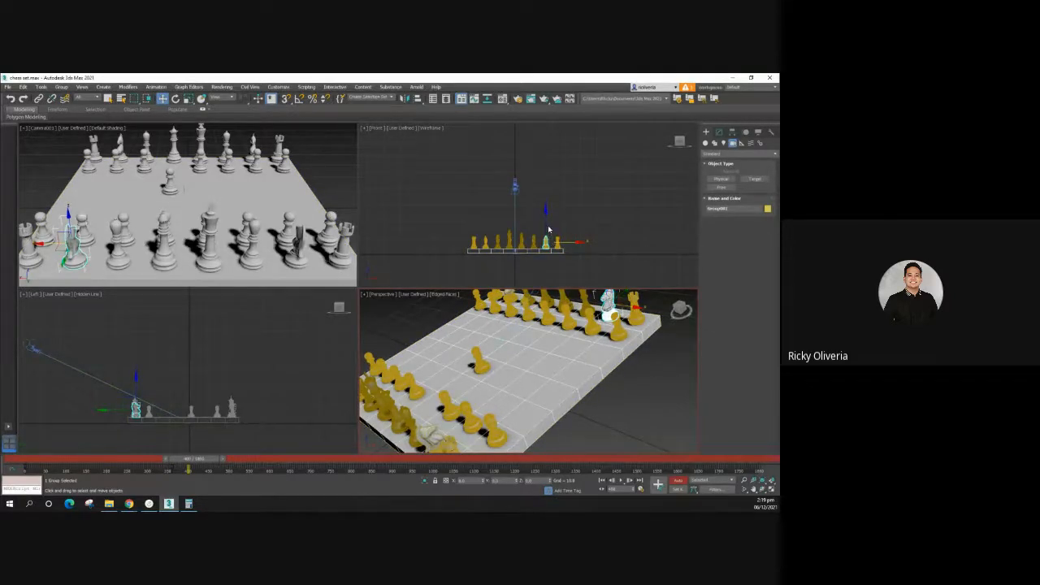
drag(549, 227, 542, 208)
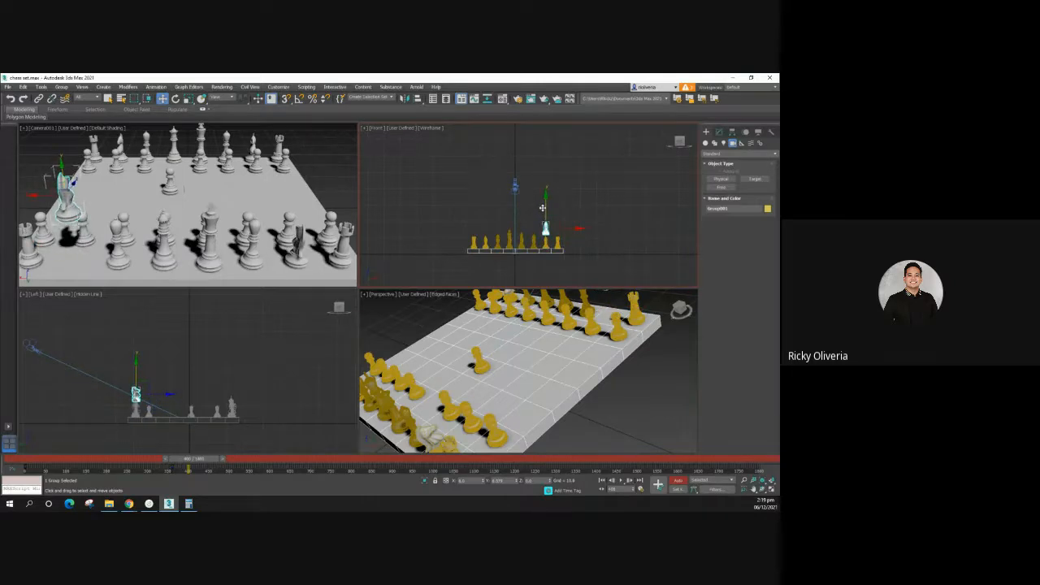
Step: Advance to frame 430 and move the raised knight forward over the pawns, shifting it sideways toward the board's center
drag(201, 460, 214, 463)
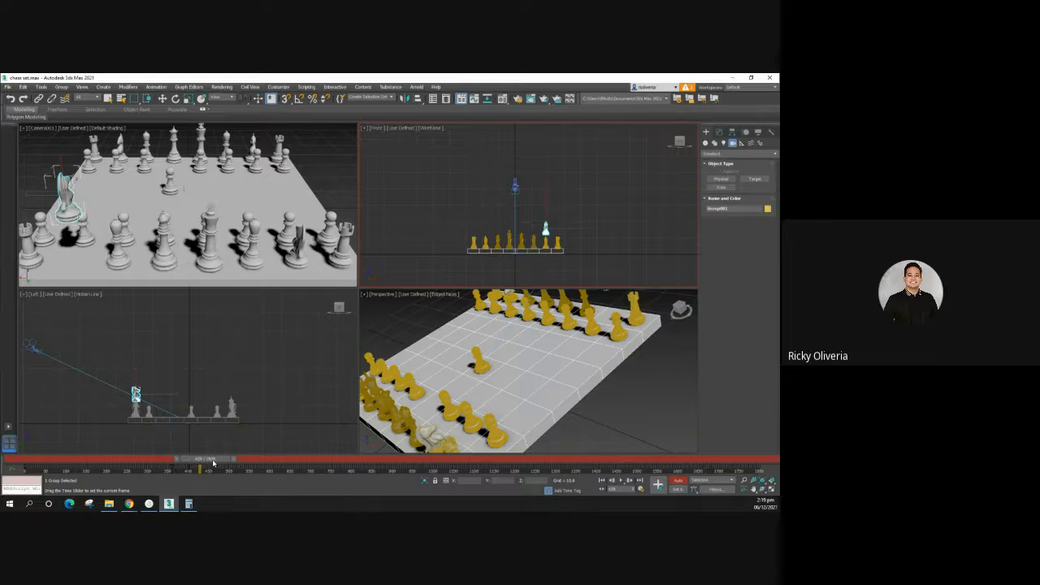
drag(214, 463, 215, 463)
key(w)
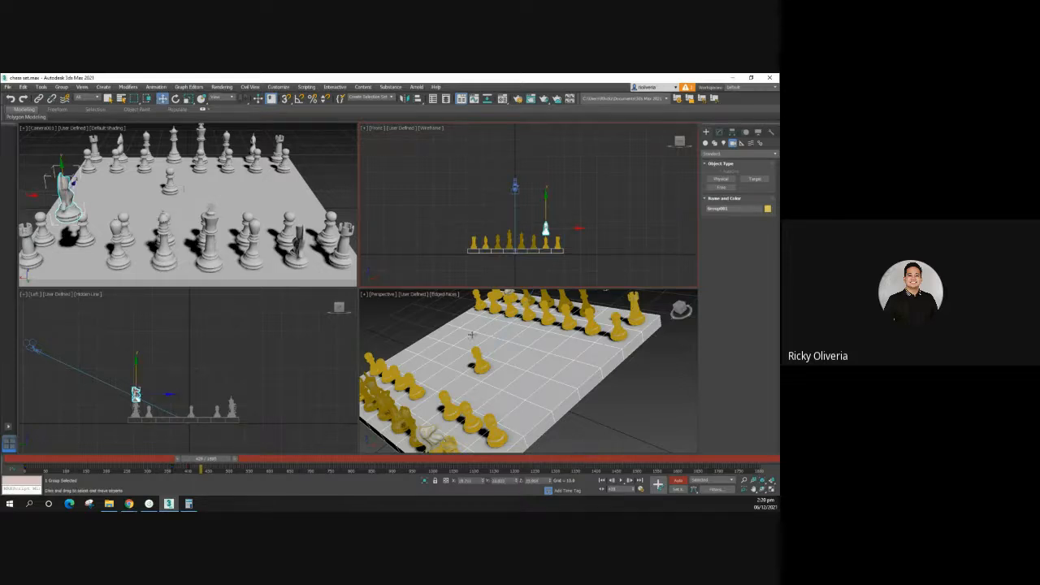
right_click(581, 246)
right_click(186, 377)
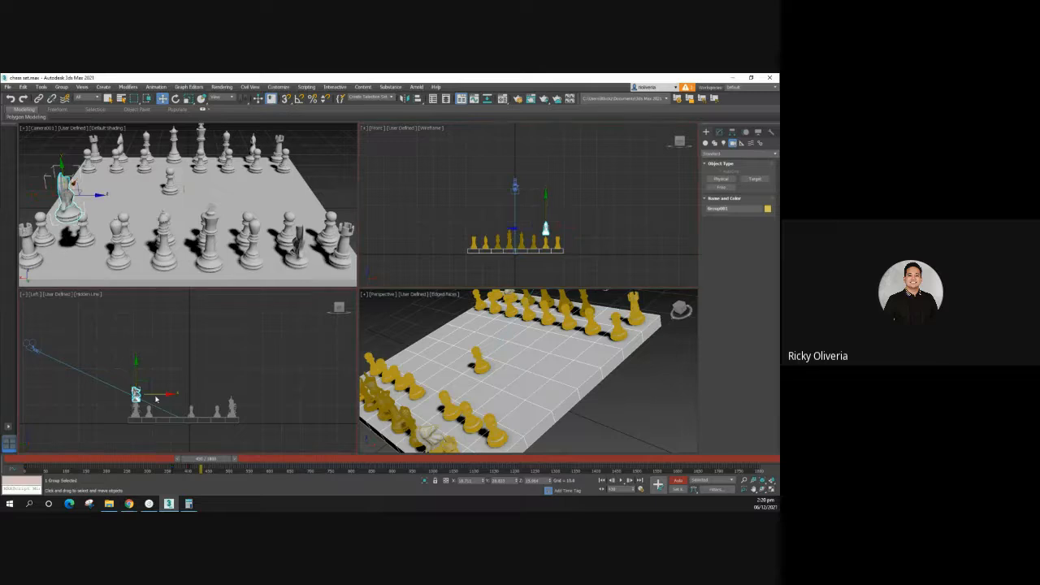
drag(157, 395, 188, 389)
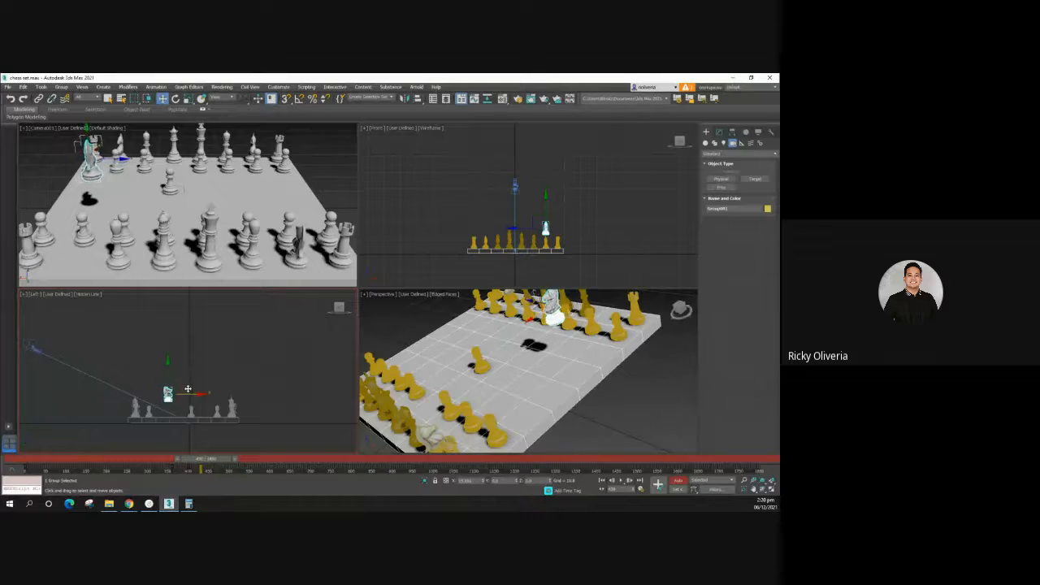
right_click(602, 239)
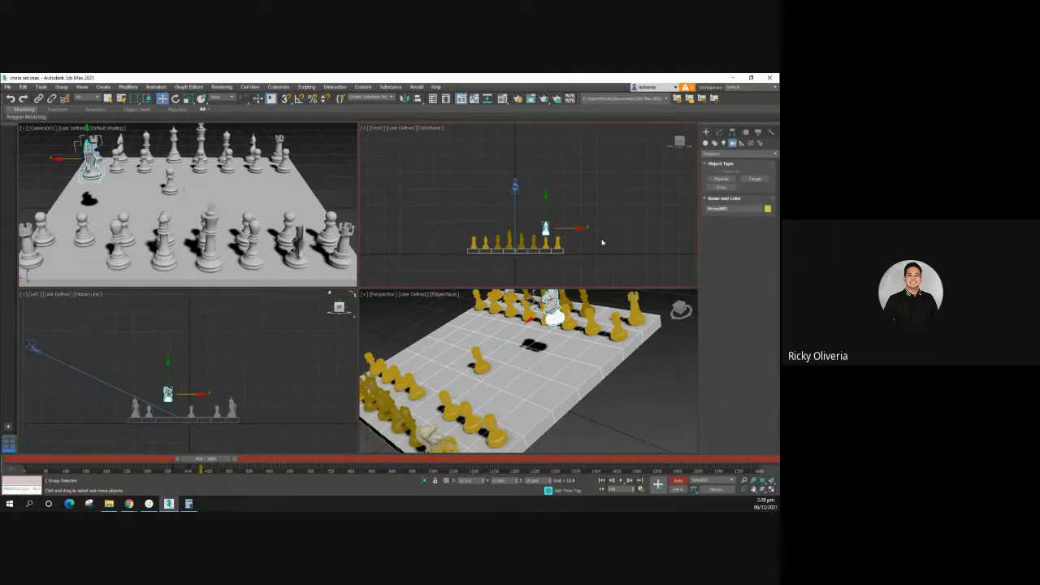
drag(565, 230, 553, 234)
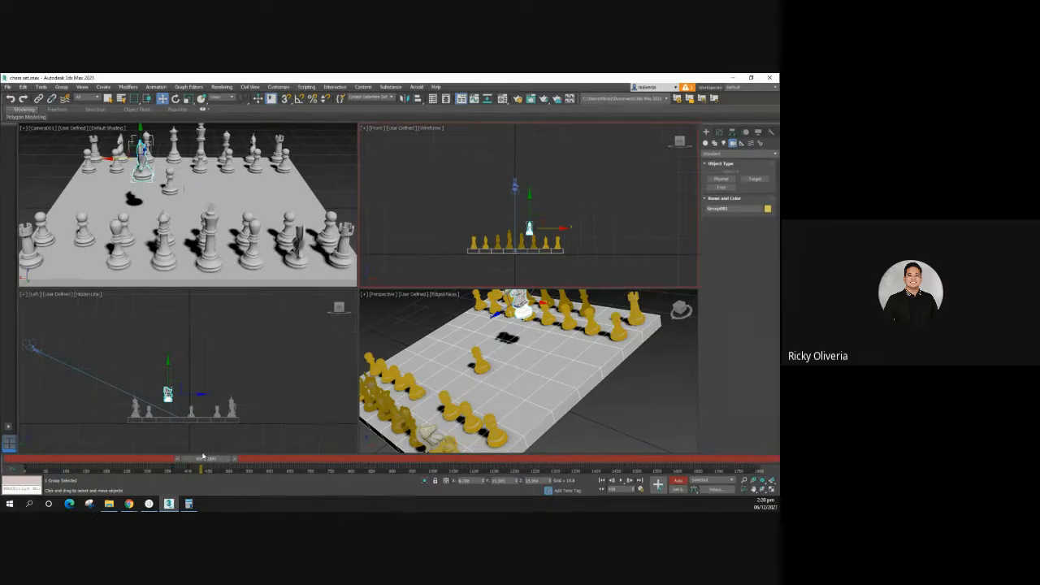
Step: Advance to frame 460, lower the knight onto the board, and adjust its position on the landing square in the perspective view
drag(205, 459, 217, 463)
key(w)
drag(527, 209, 526, 216)
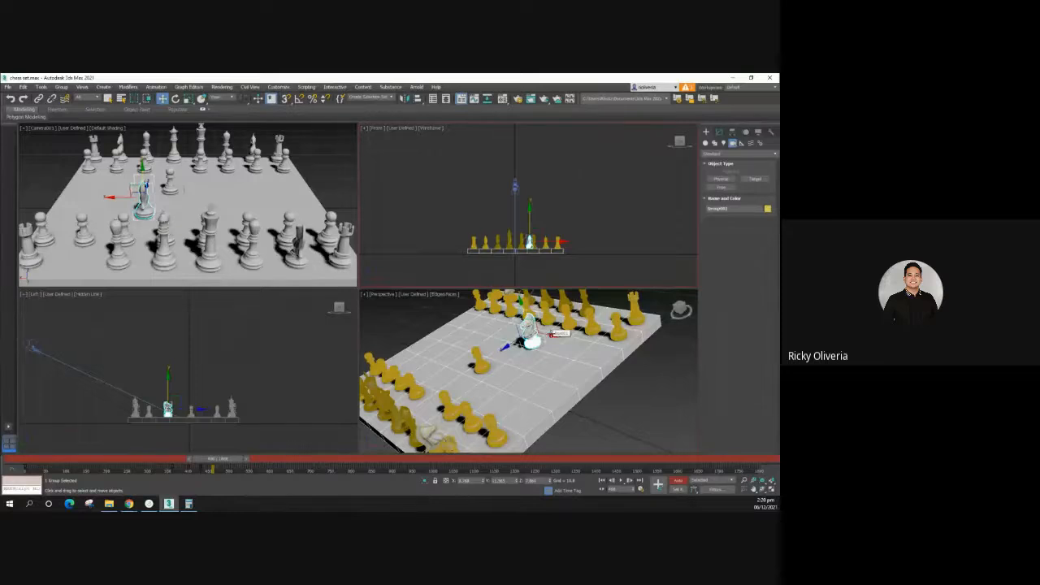
mouse_move(544, 330)
mouse_down()
mouse_move(532, 317)
mouse_move(543, 326)
mouse_up()
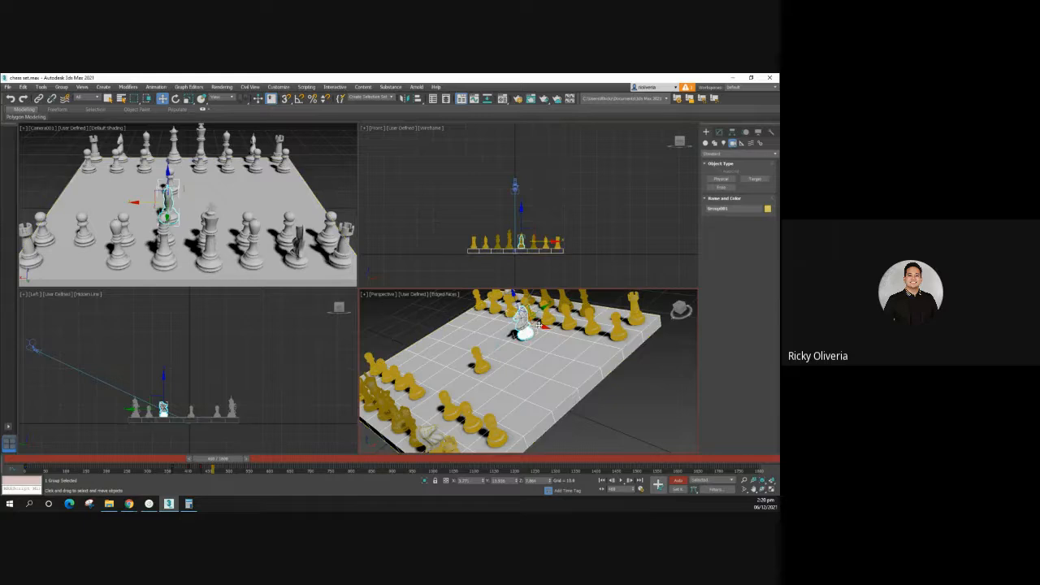
drag(539, 326, 563, 335)
Step: Return to frame 430 and shift the raised knight sideways in the front view to align it with its landing square
mouse_move(230, 464)
mouse_down()
mouse_move(195, 462)
mouse_move(231, 460)
mouse_move(218, 461)
mouse_up()
key(w)
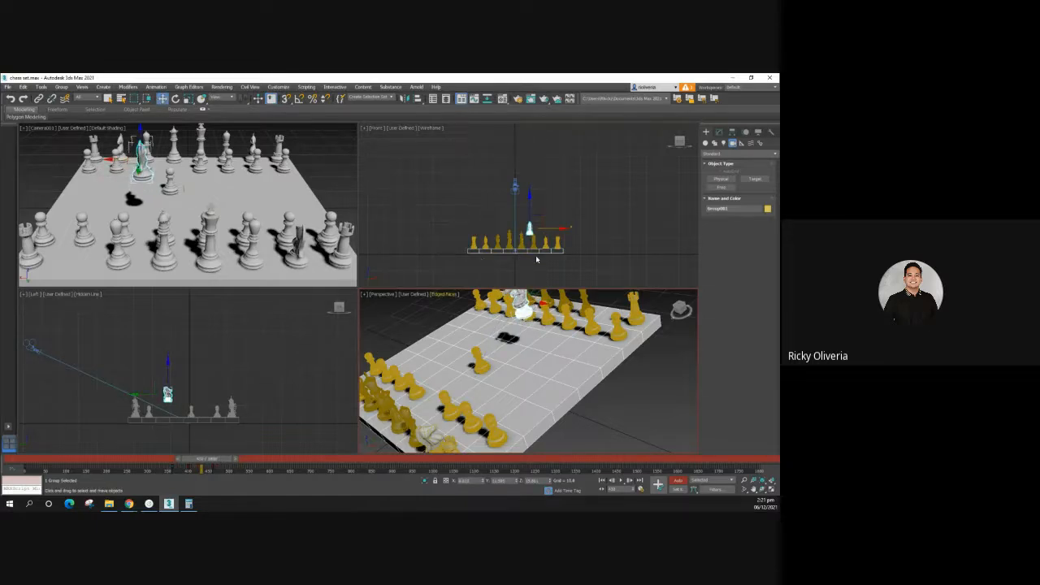
right_click(537, 262)
drag(547, 227, 557, 228)
Step: Delete the knight's intermediate key at frame 430 and scrub the time slider through its move to frame 460
mouse_move(201, 458)
mouse_down()
mouse_move(181, 457)
mouse_move(191, 458)
mouse_move(187, 446)
mouse_move(202, 450)
mouse_move(197, 461)
mouse_up()
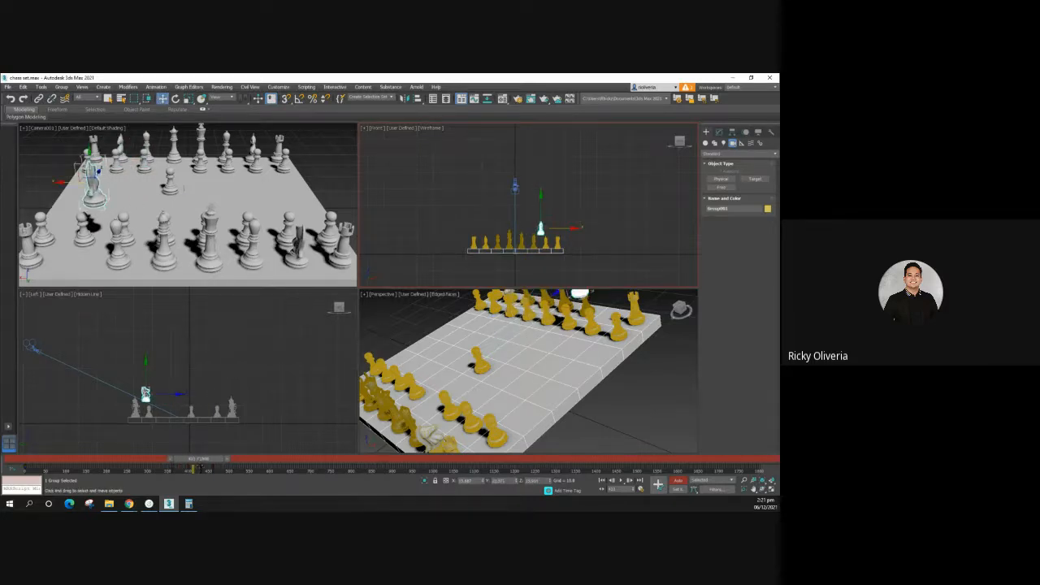
right_click(201, 461)
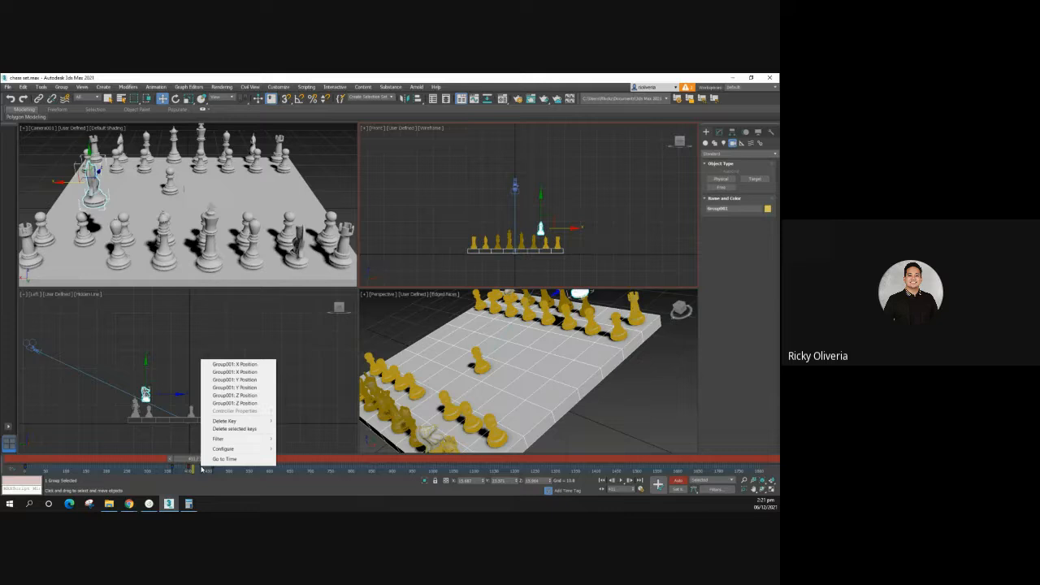
click(240, 430)
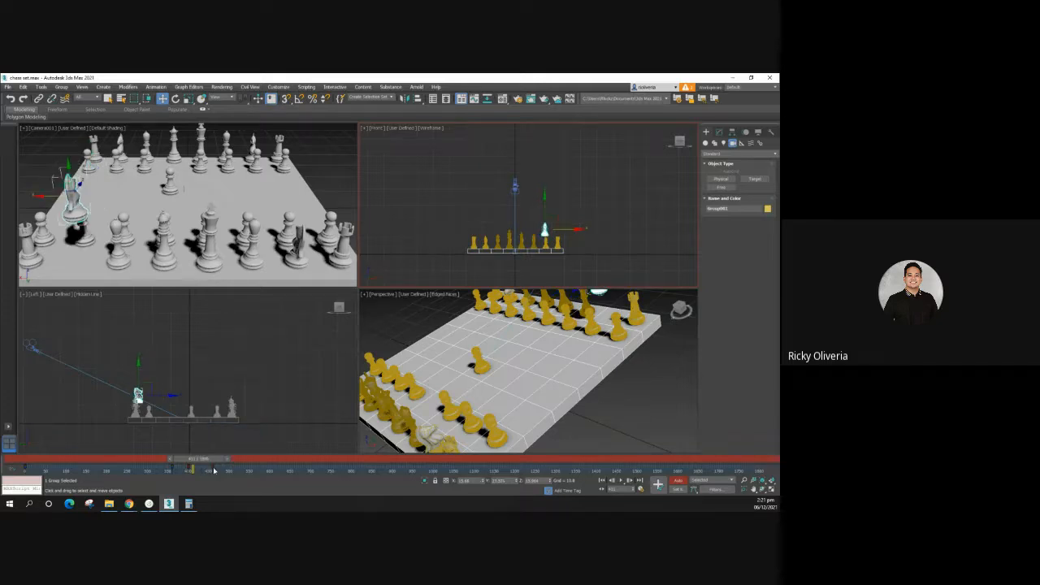
mouse_move(204, 461)
mouse_down()
mouse_move(215, 462)
mouse_move(186, 461)
mouse_move(229, 464)
mouse_move(142, 463)
mouse_move(223, 464)
mouse_up()
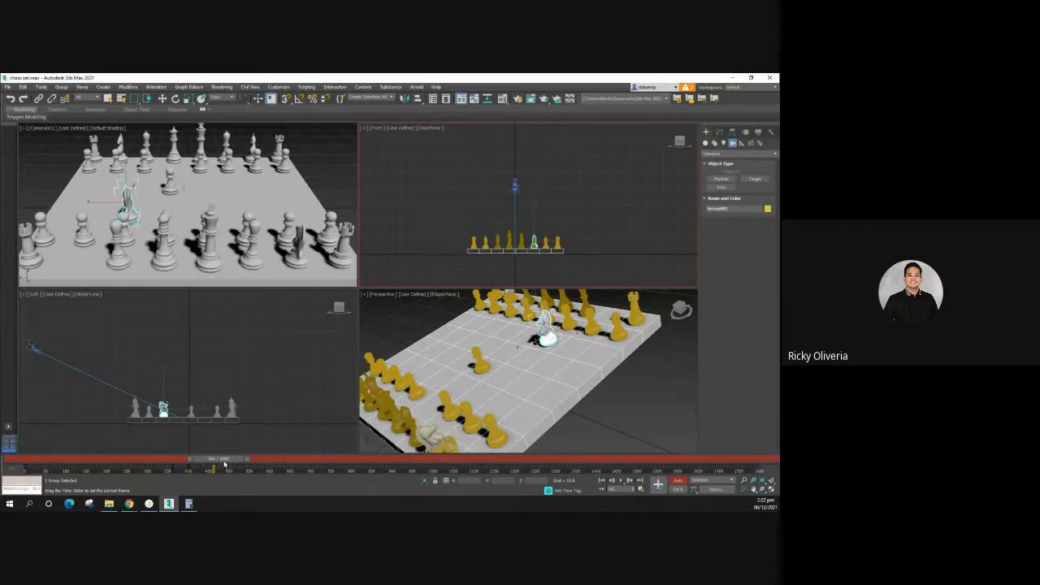
Step: Advance to about frame 520 and select the camera in the Left view
key(w)
drag(226, 464, 222, 463)
key(w)
key(alt+Tab)
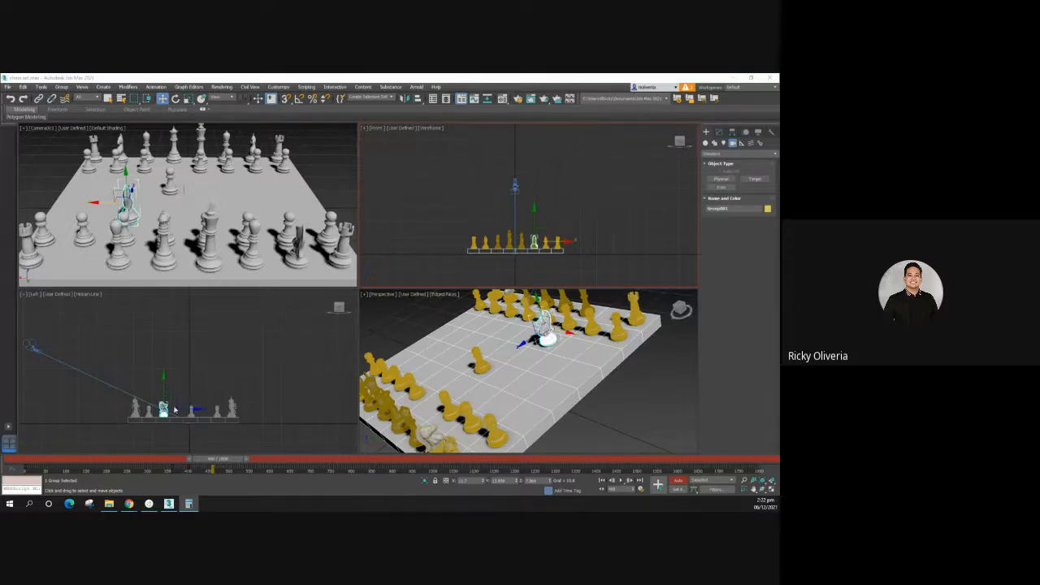
drag(205, 462, 235, 462)
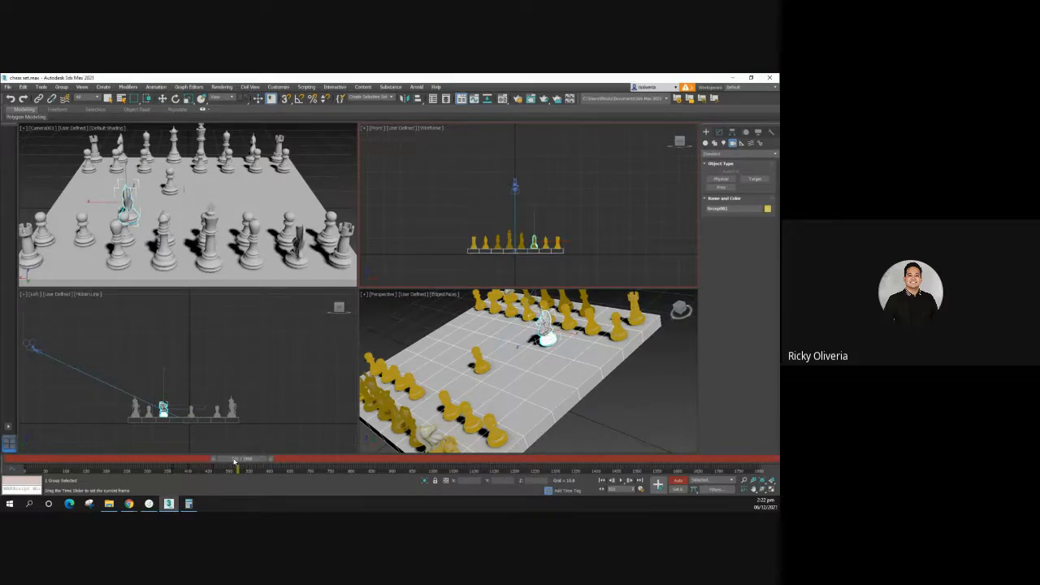
key(w)
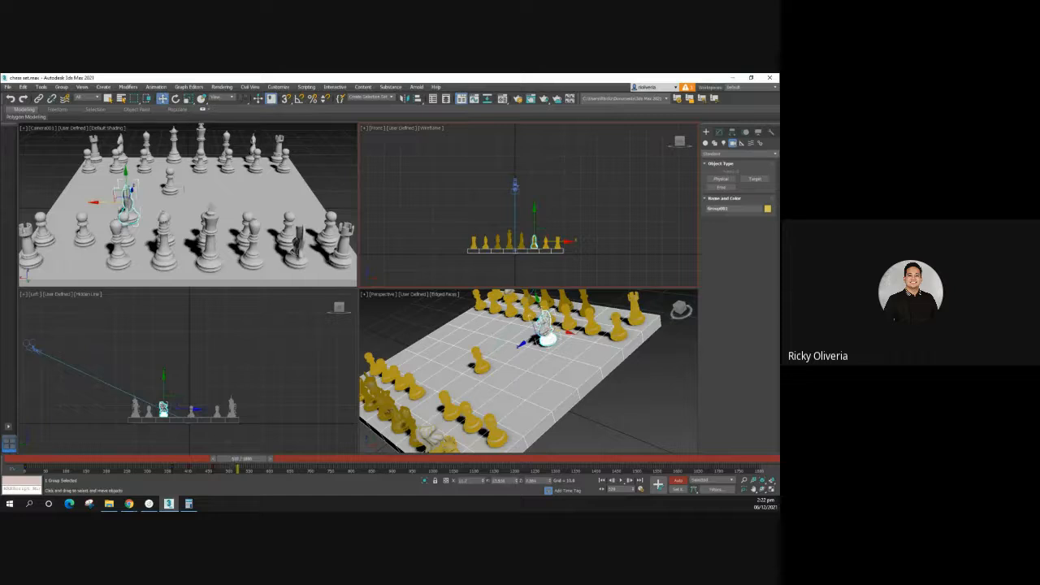
click(29, 347)
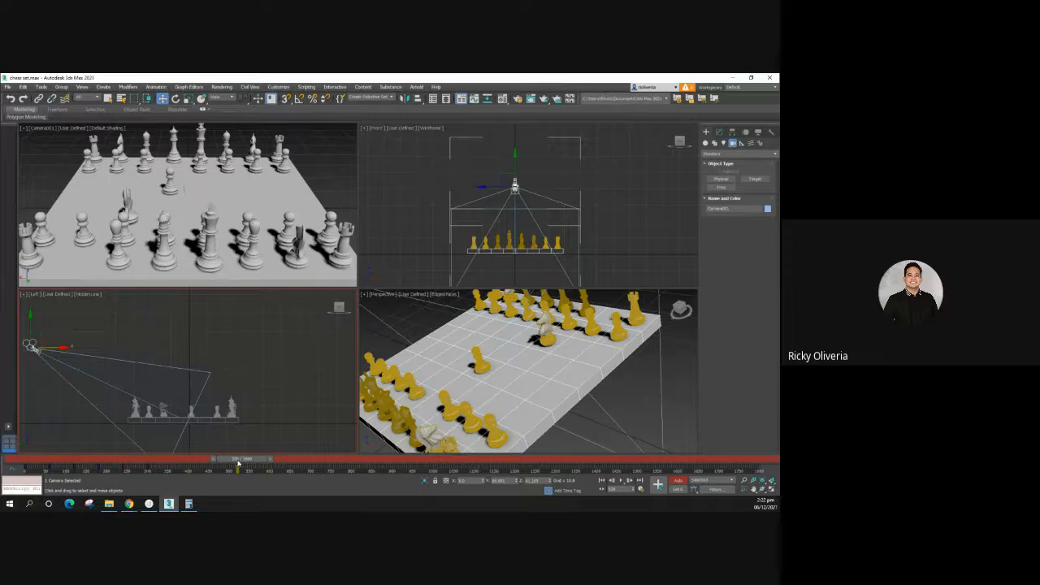
Step: Advance to about frame 580 and move the camera horizontally across to the opposite side of the board in the Left view
mouse_move(238, 463)
mouse_down()
mouse_move(174, 450)
mouse_move(134, 455)
mouse_move(246, 452)
mouse_move(277, 463)
mouse_up()
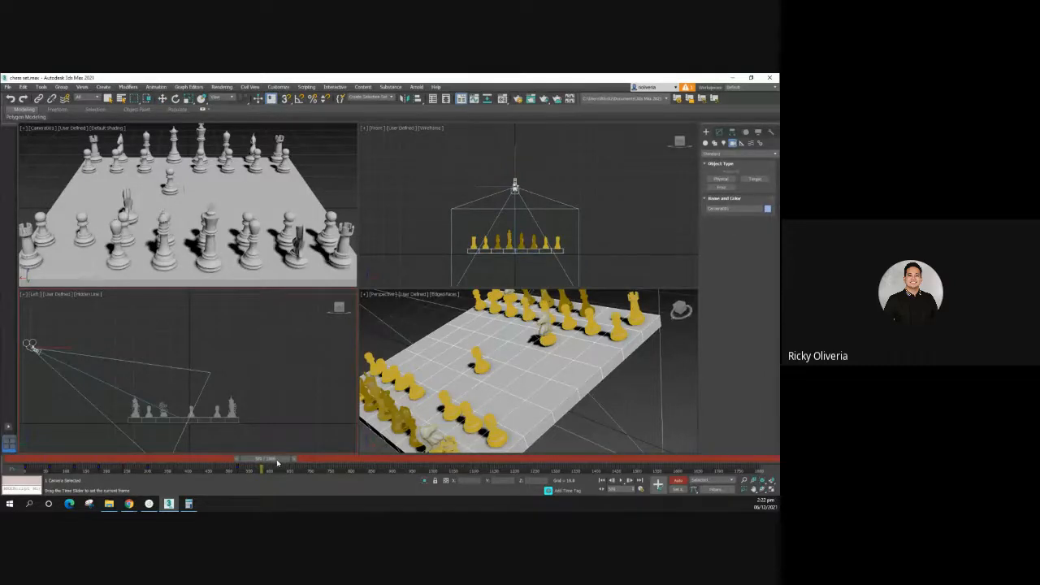
key(w)
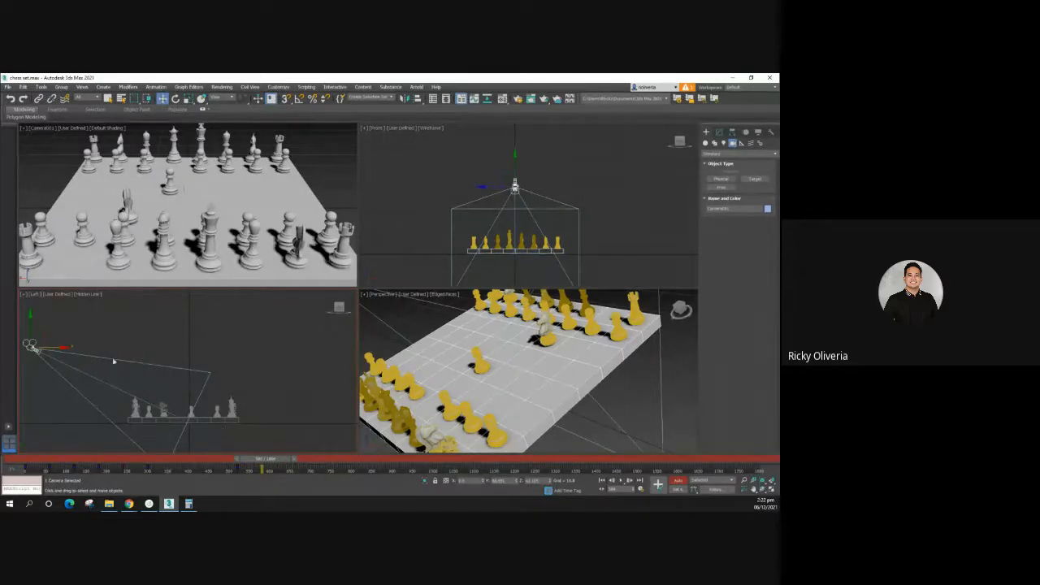
right_click(71, 350)
drag(55, 348, 348, 345)
click(326, 443)
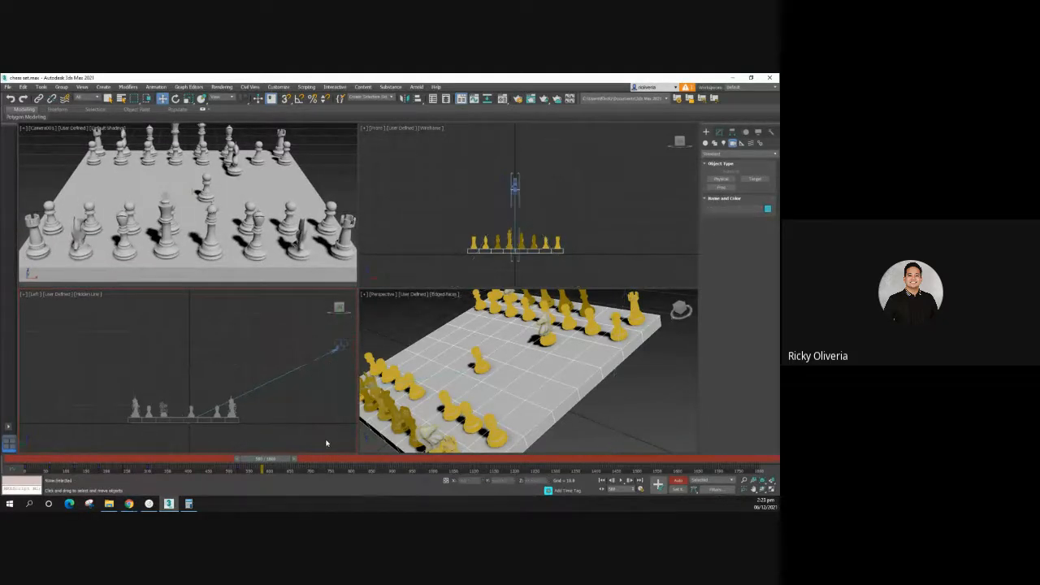
Step: Turn off Auto Key, return to frame 0 and play the animation through the maximized camera view
click(679, 481)
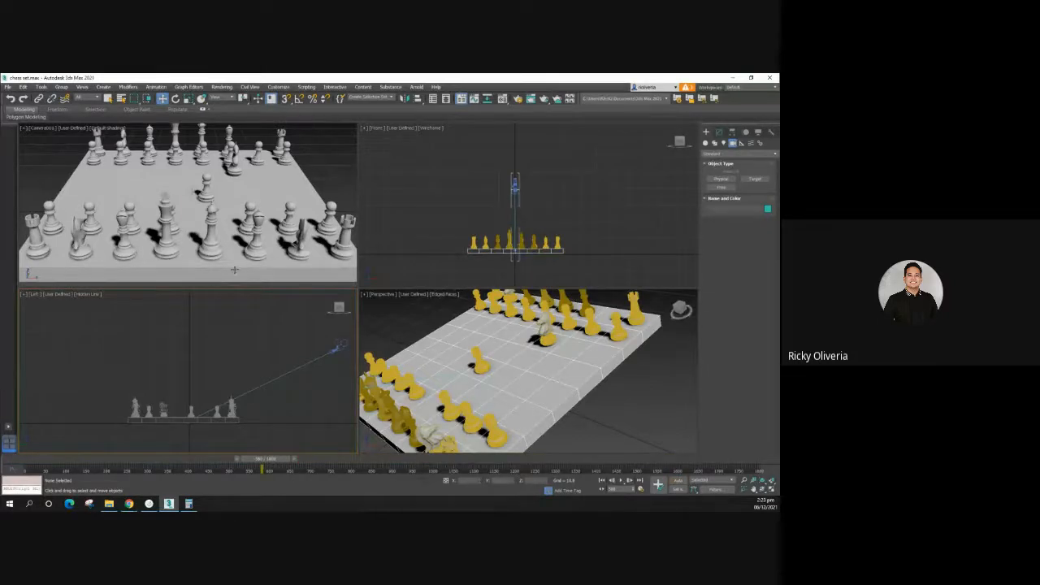
drag(265, 463, 9, 458)
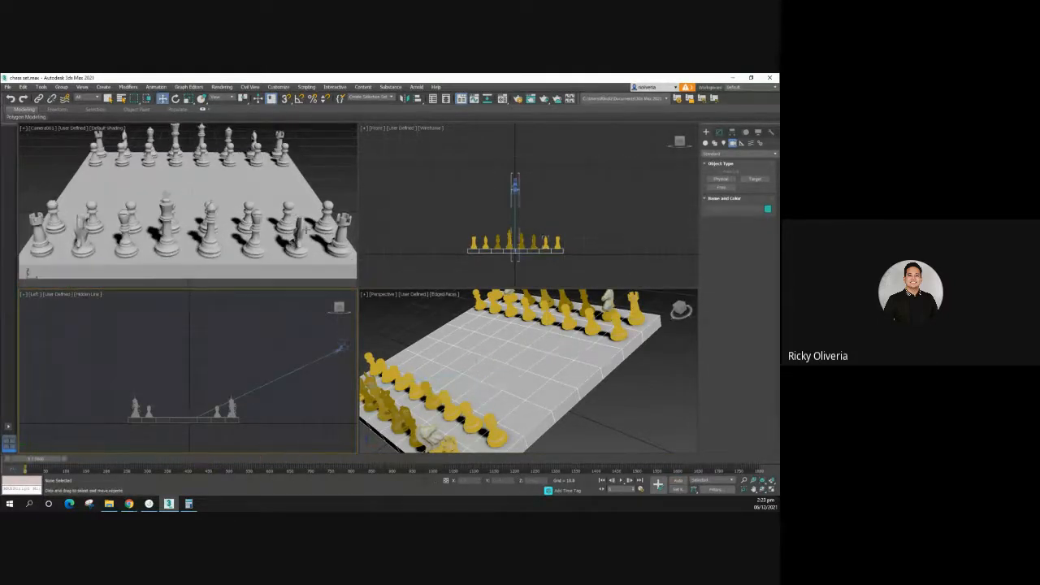
click(337, 165)
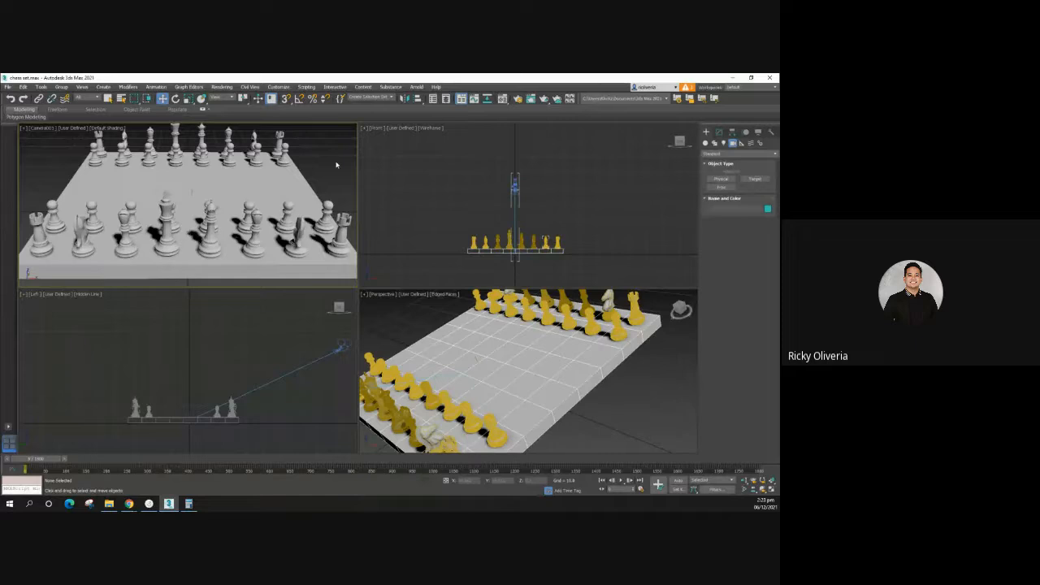
click(772, 491)
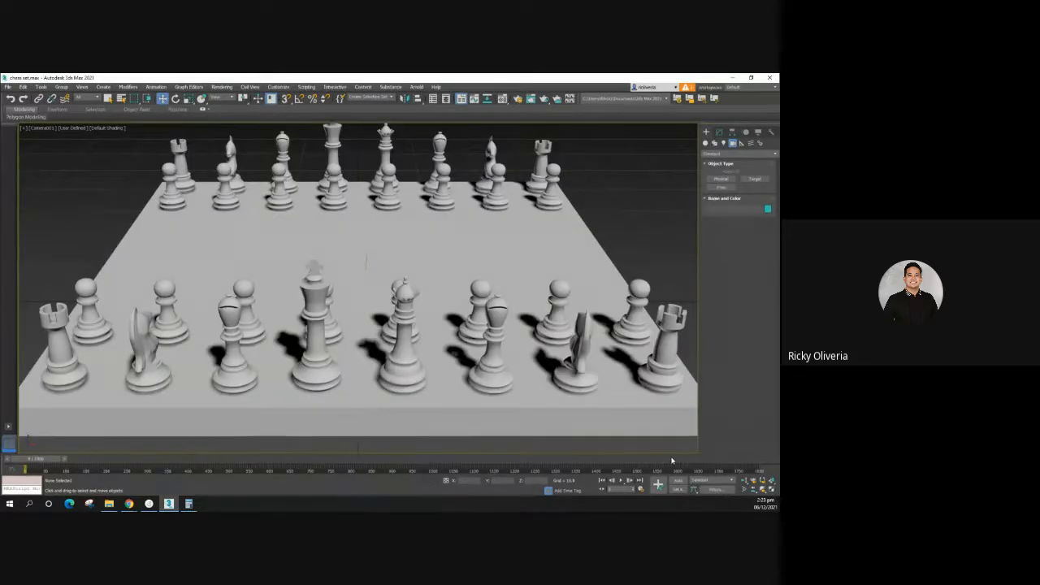
click(623, 481)
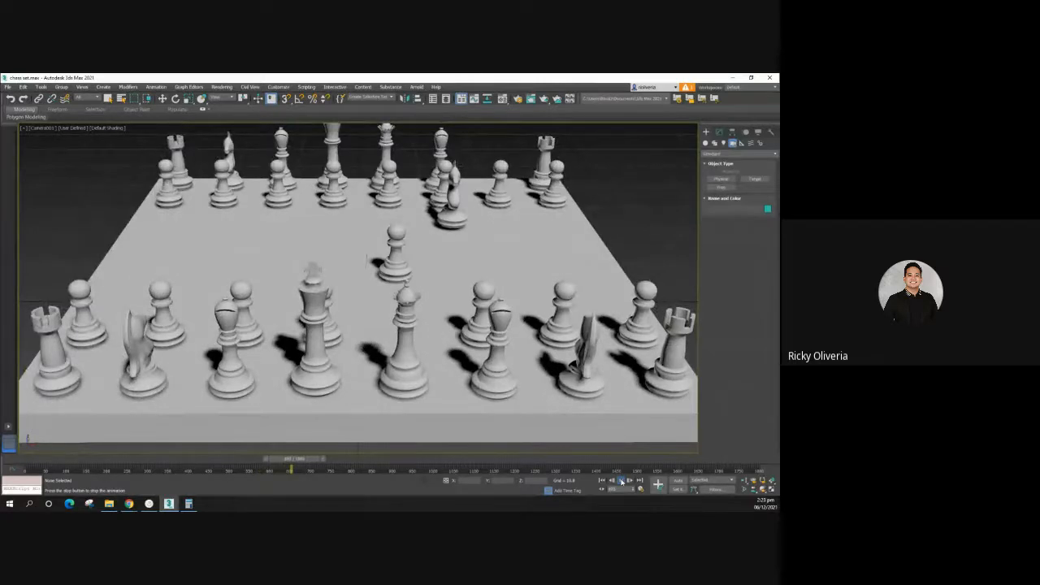
click(622, 481)
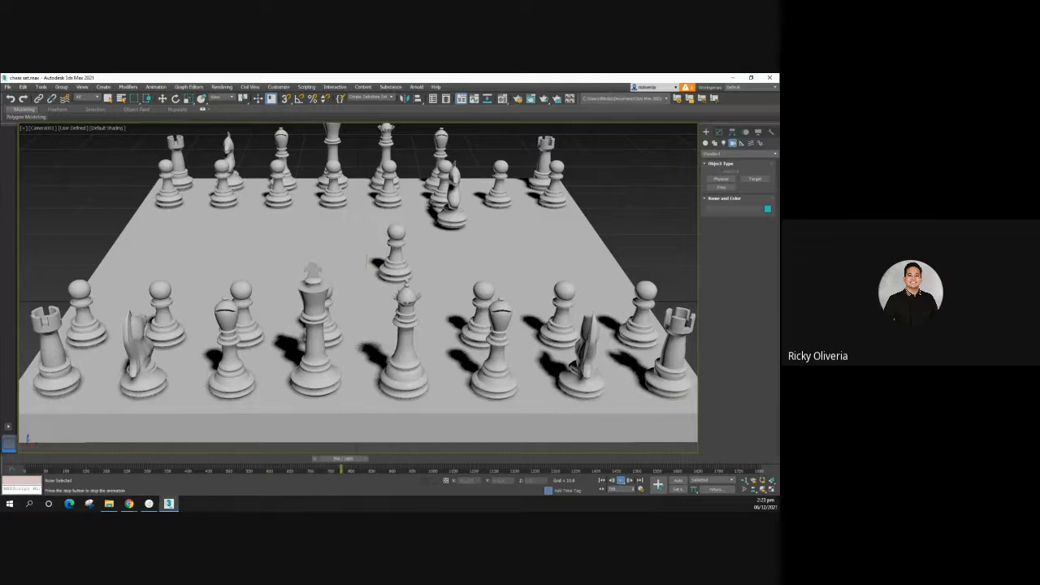
drag(371, 460, 351, 462)
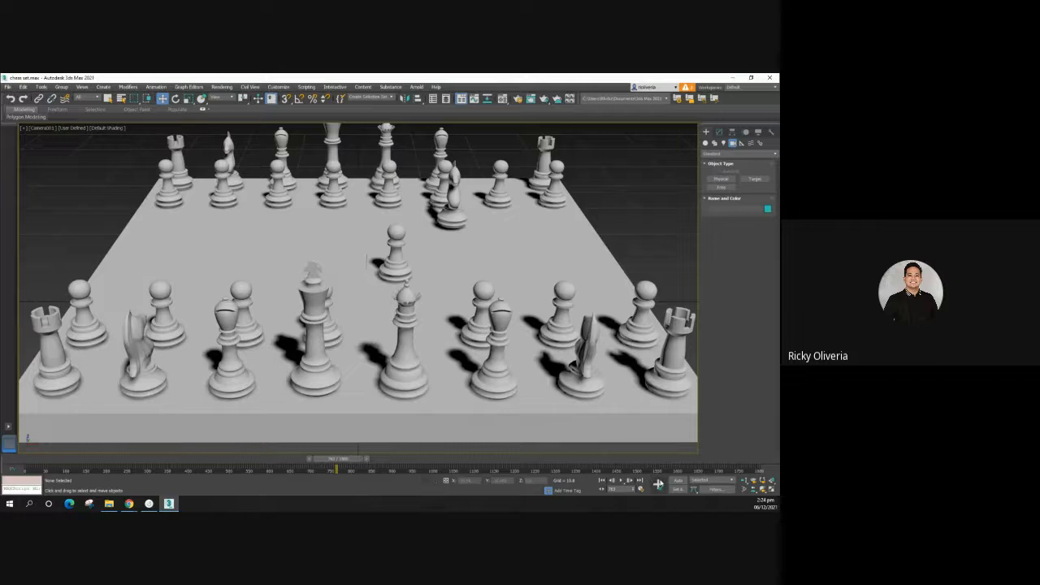
Step: Rewind the timeline to frame 0 and restore the four-viewport layout
click(321, 355)
drag(329, 469, 25, 469)
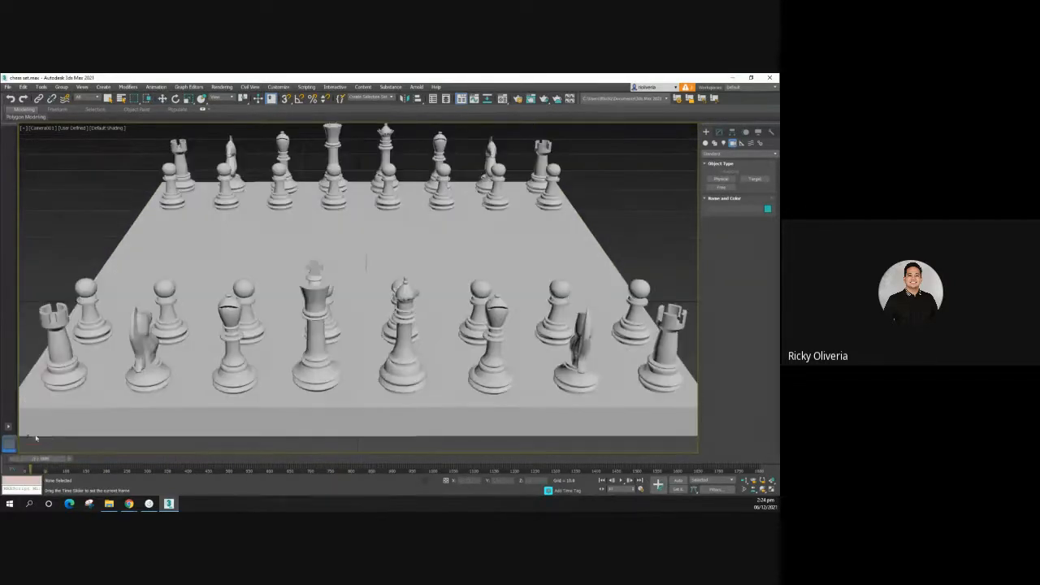
key(alt+w)
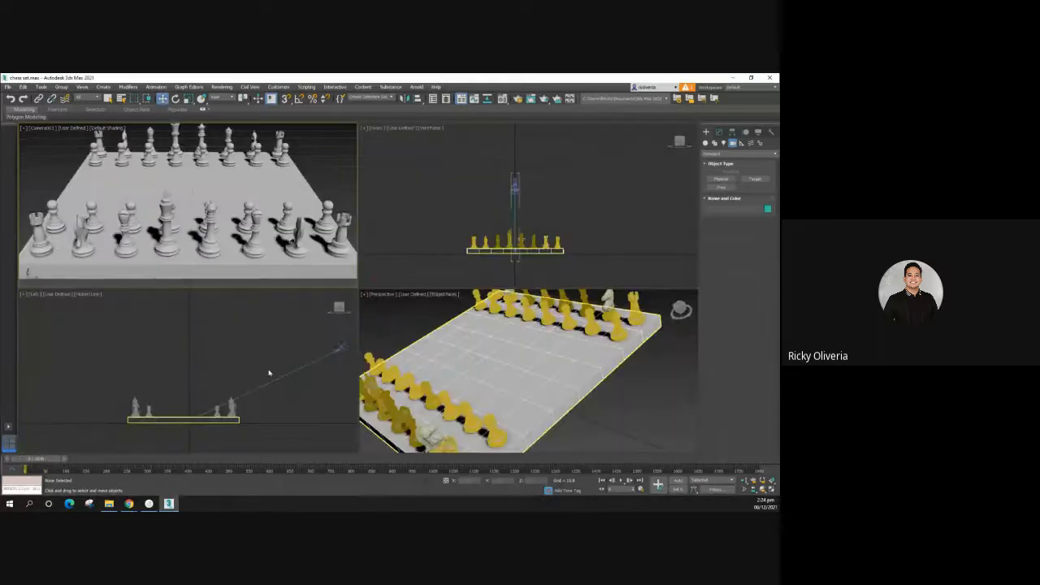
Step: Advance to frame 600 and select the outermost pawn on the side nearest the camera
click(245, 361)
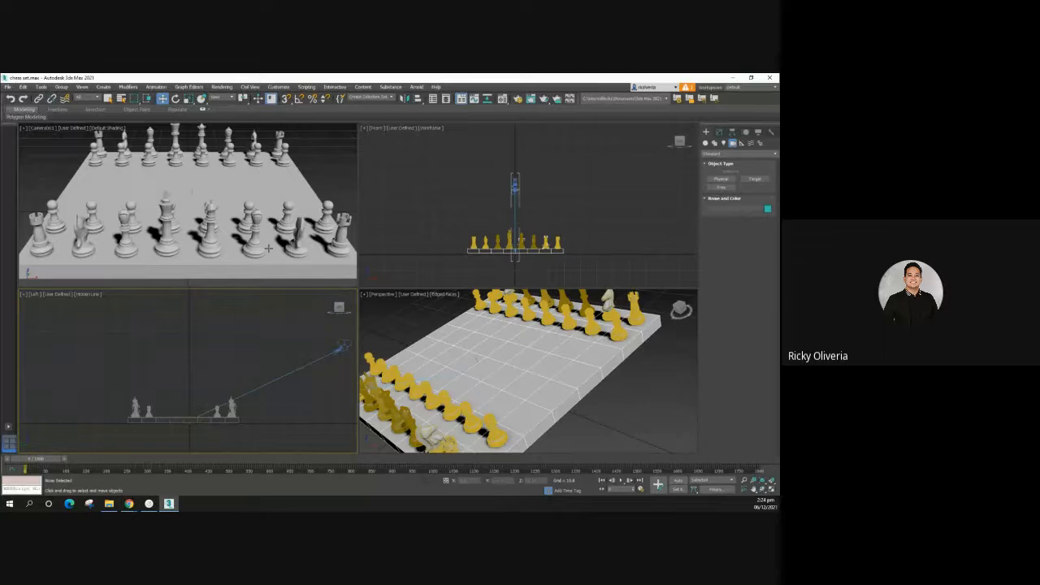
click(217, 409)
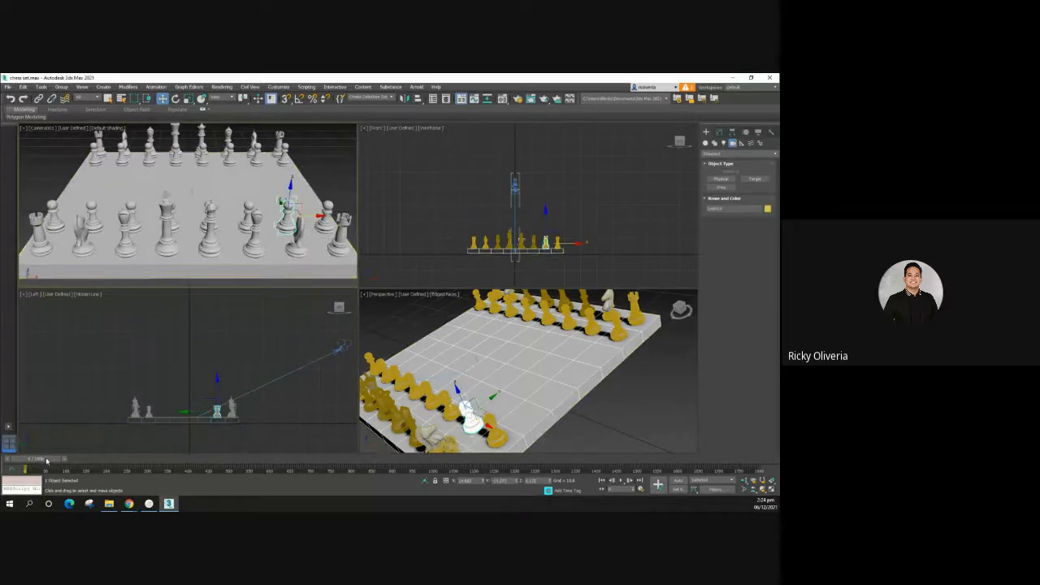
drag(35, 463, 275, 472)
key(w)
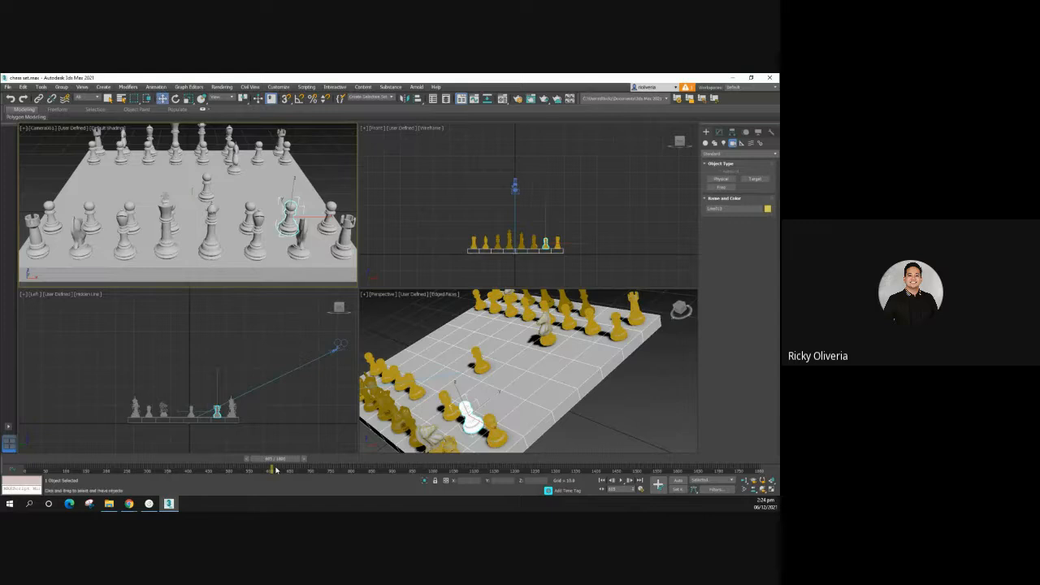
drag(281, 459, 281, 460)
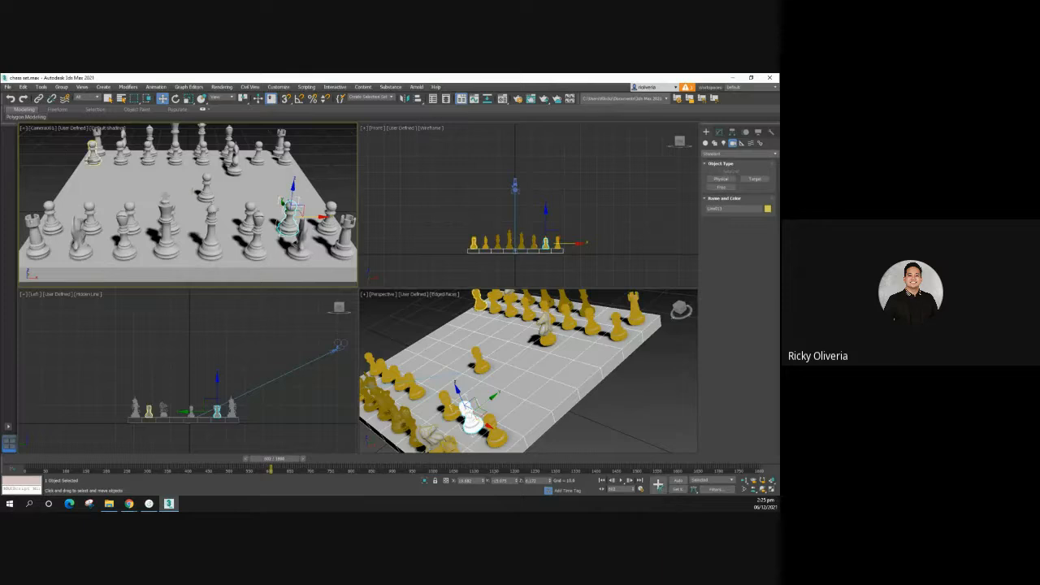
click(93, 151)
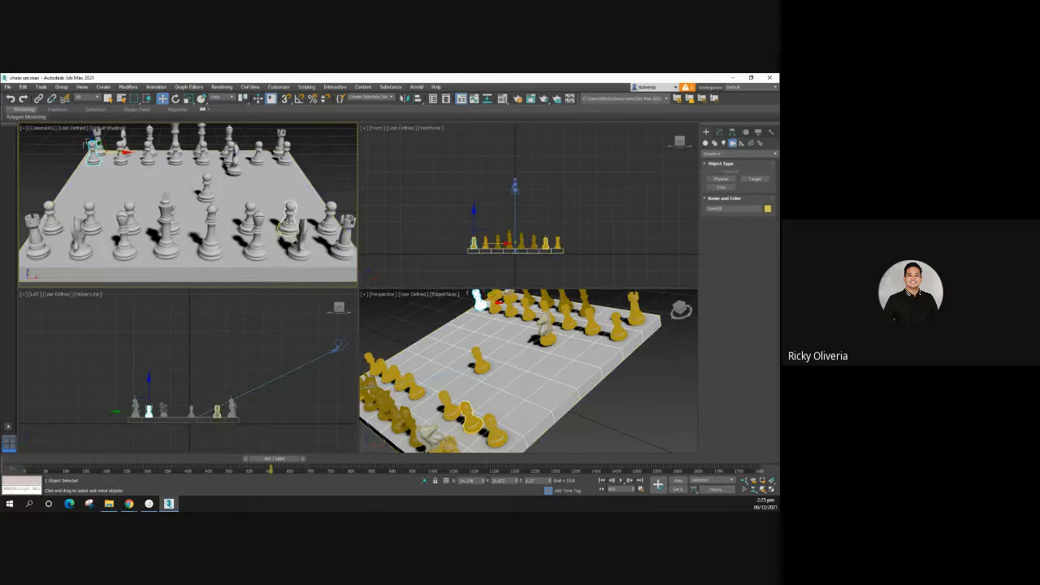
click(330, 214)
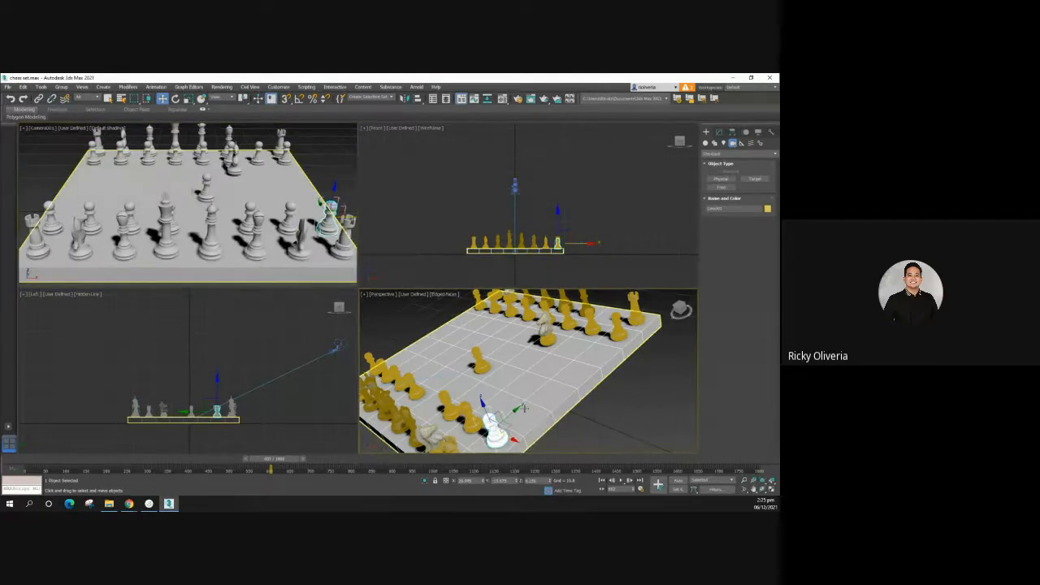
Step: With Auto Key on, move the outermost pawn two squares forward in the Perspective view, and turn Auto Key off
drag(513, 411, 573, 372)
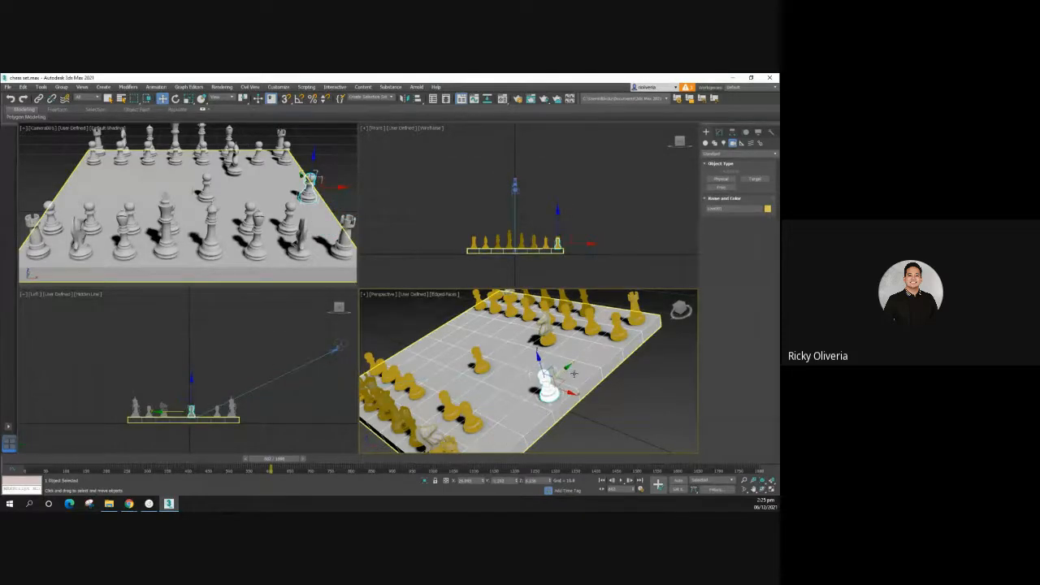
key(ctrl+z)
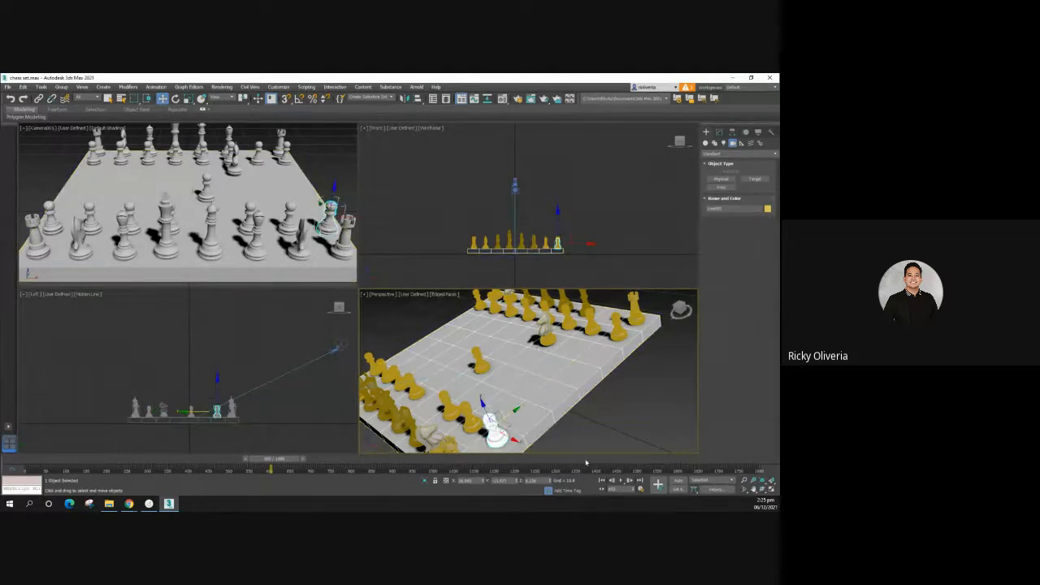
click(678, 480)
drag(521, 415, 575, 377)
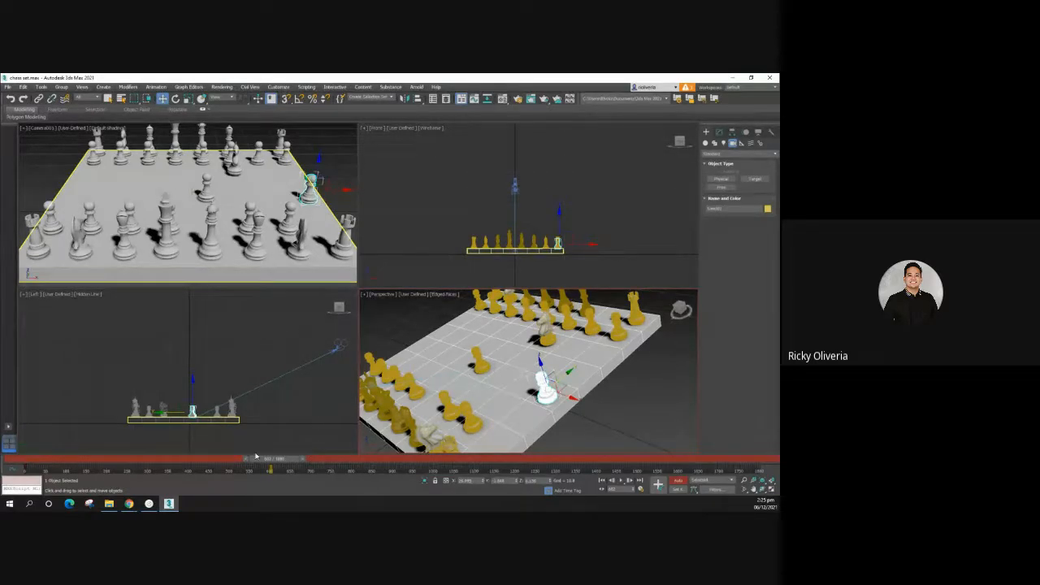
click(677, 481)
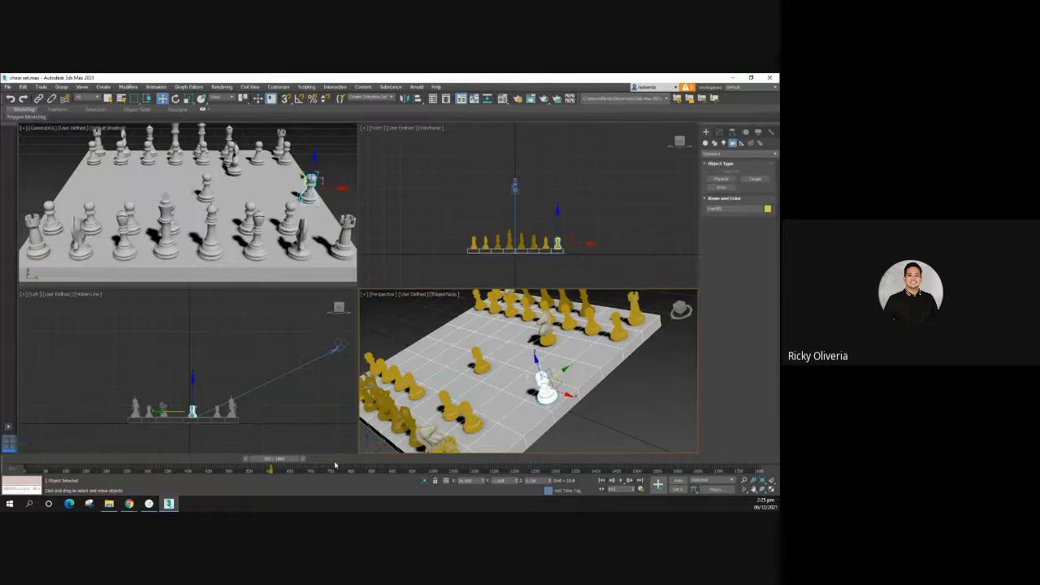
Step: Play the animation twice from frame 0 in the camera view to review the pawn's move, and rewind to the start
drag(271, 461, 31, 461)
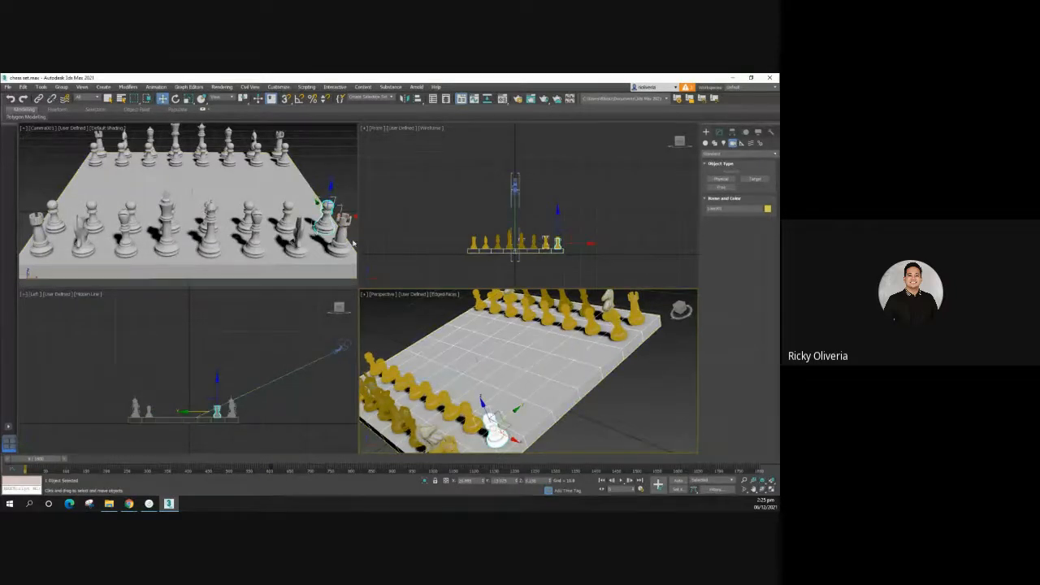
right_click(339, 173)
click(339, 170)
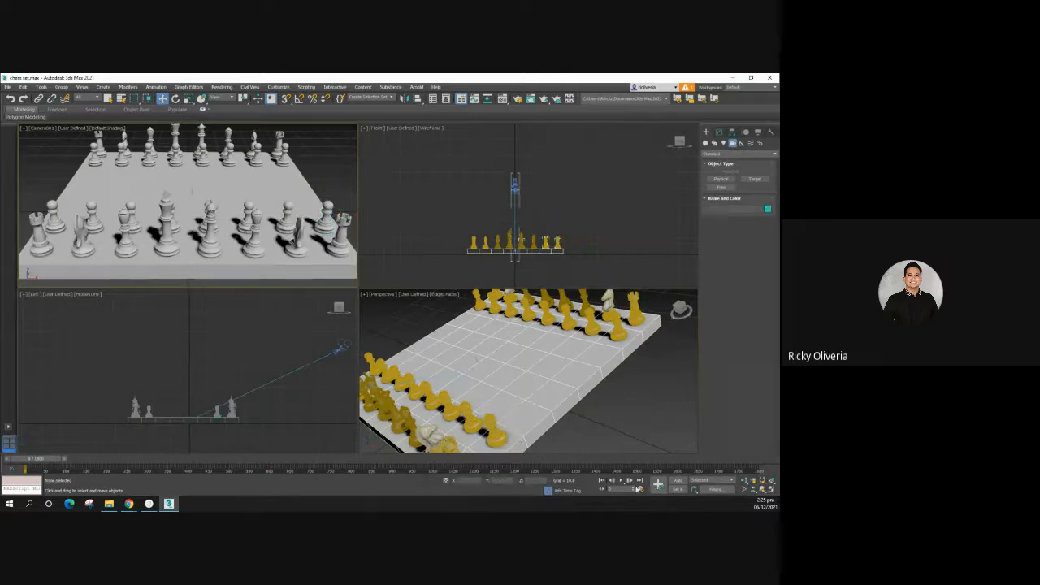
click(621, 481)
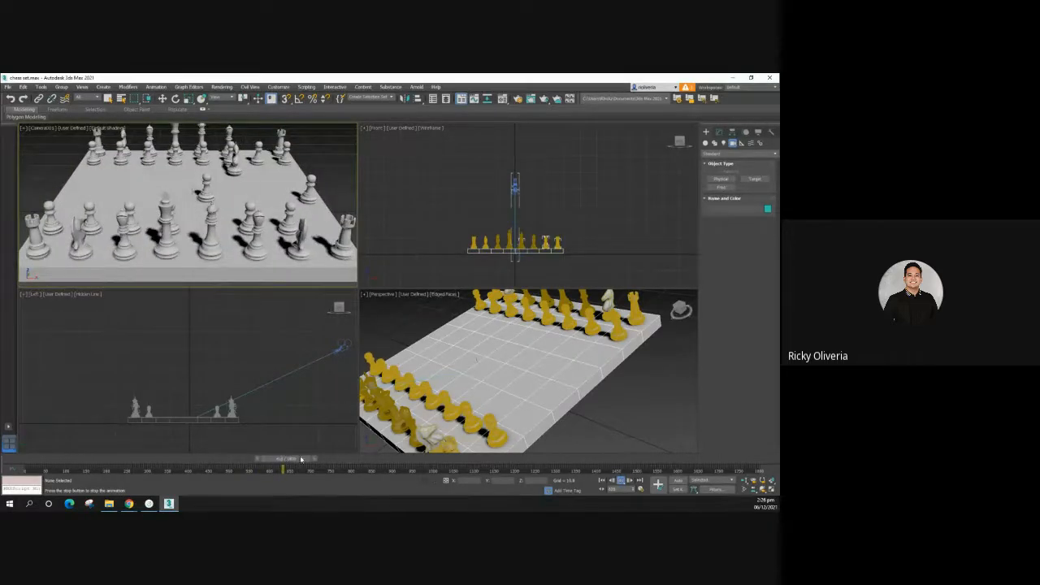
drag(268, 460, 22, 447)
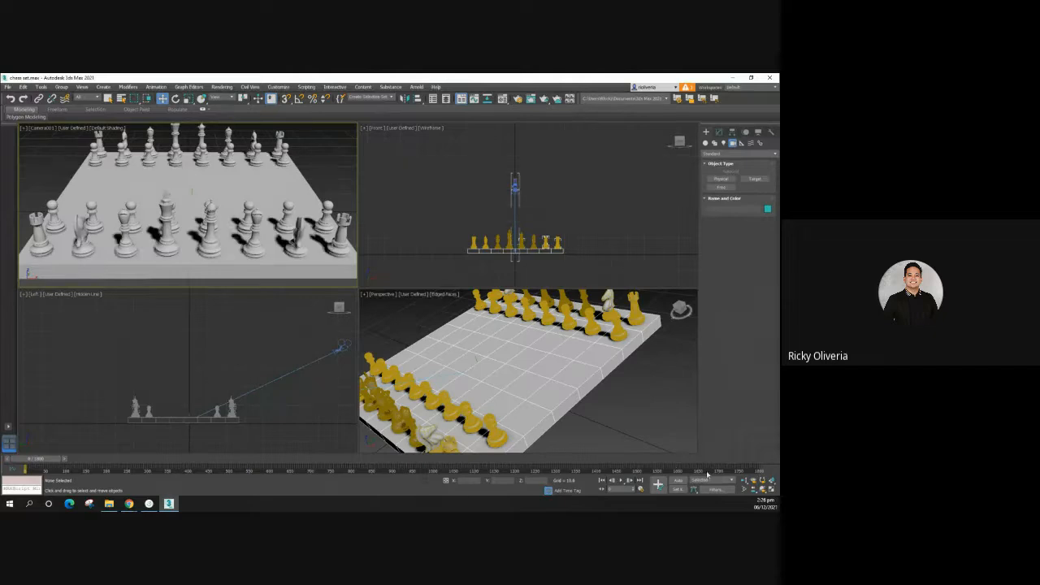
click(622, 481)
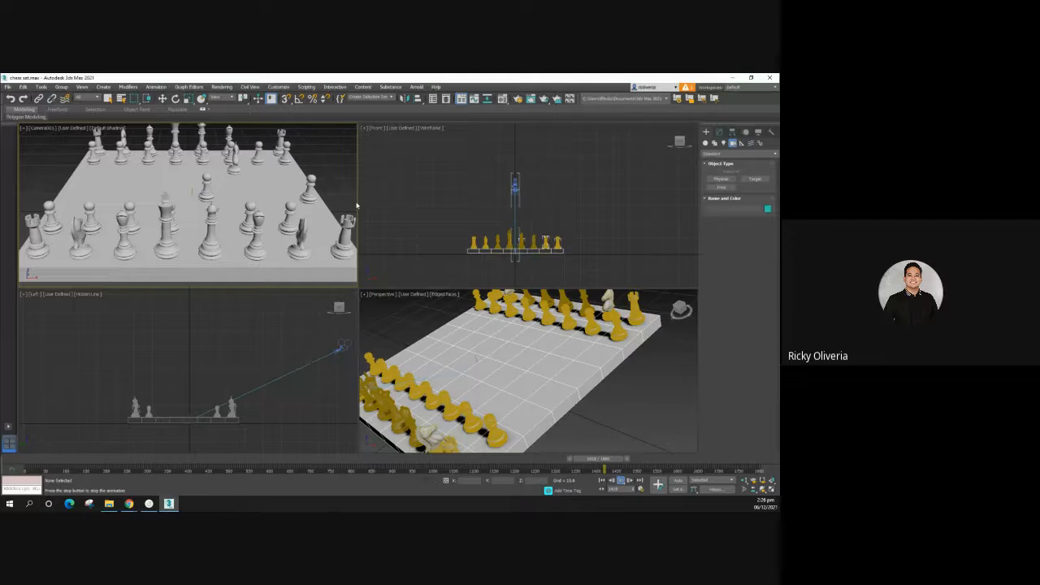
click(266, 392)
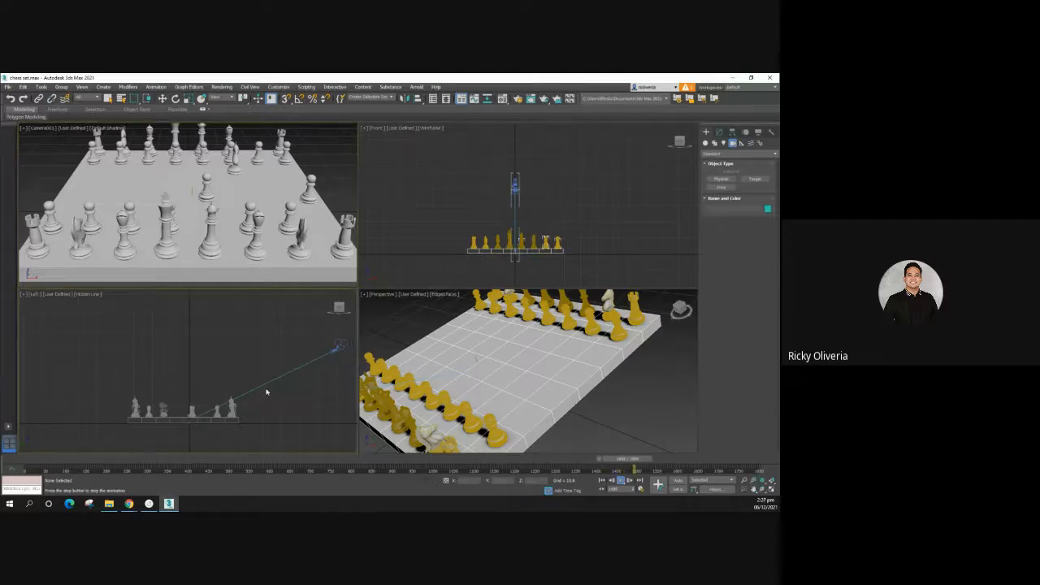
drag(632, 460, 8, 479)
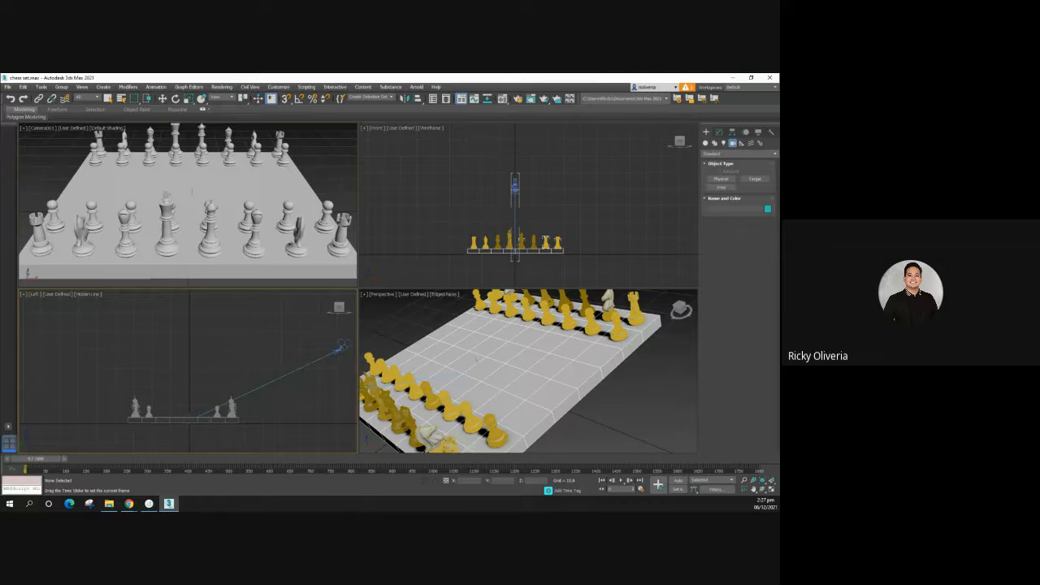
Step: Delete the selected keys of the outermost pawn near frame 600 with Auto Key on, and deselect the pawn
click(497, 435)
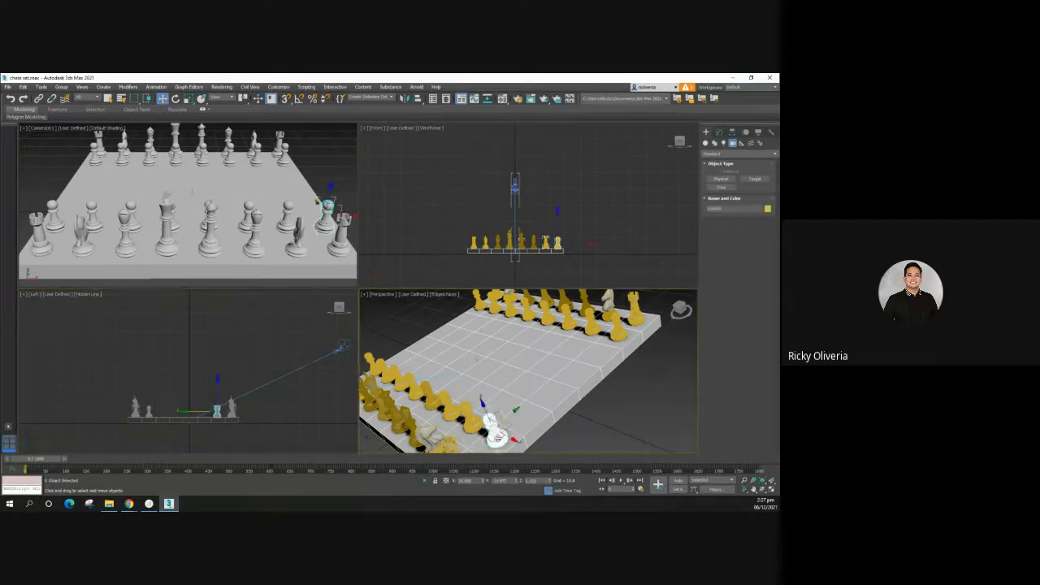
click(678, 480)
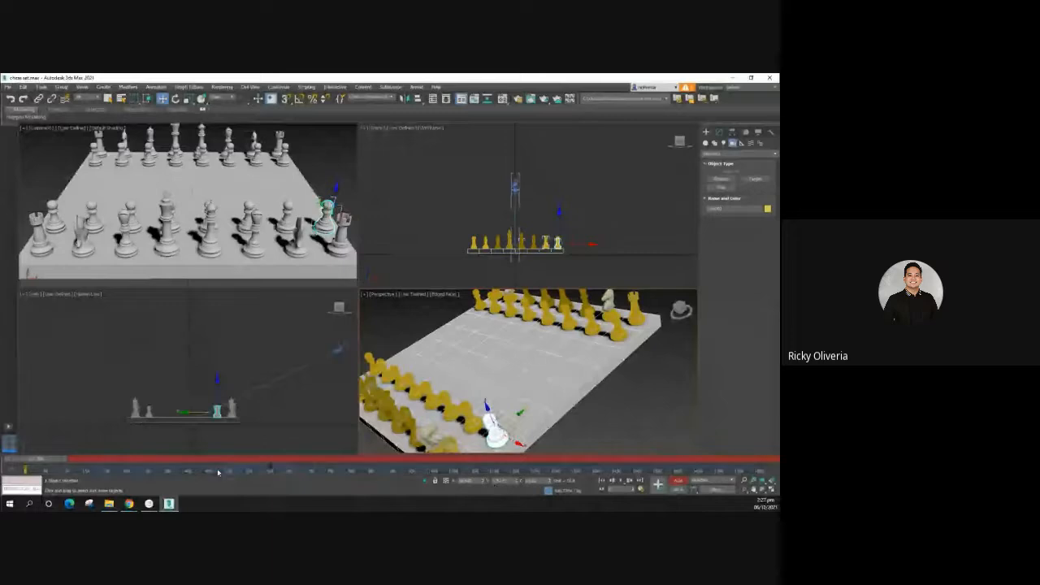
right_click(273, 470)
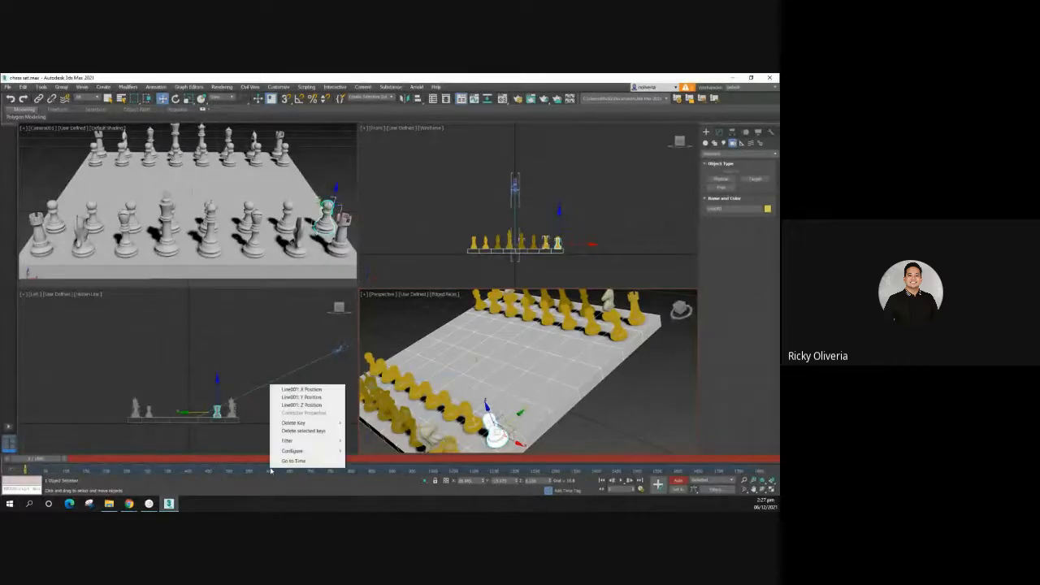
click(304, 431)
click(276, 450)
Step: Scrub to frame 487, select the advanced pawn in the middle of the board, and turn Auto Key off
mouse_move(31, 460)
mouse_down()
mouse_move(325, 460)
mouse_move(404, 436)
mouse_move(495, 430)
mouse_move(34, 452)
mouse_up()
key(w)
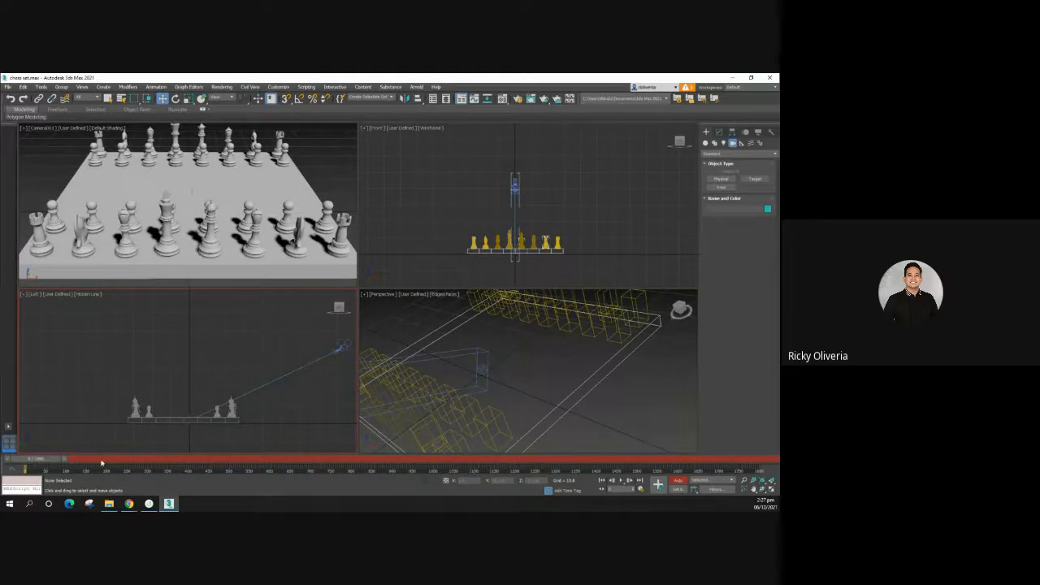
drag(51, 460, 241, 434)
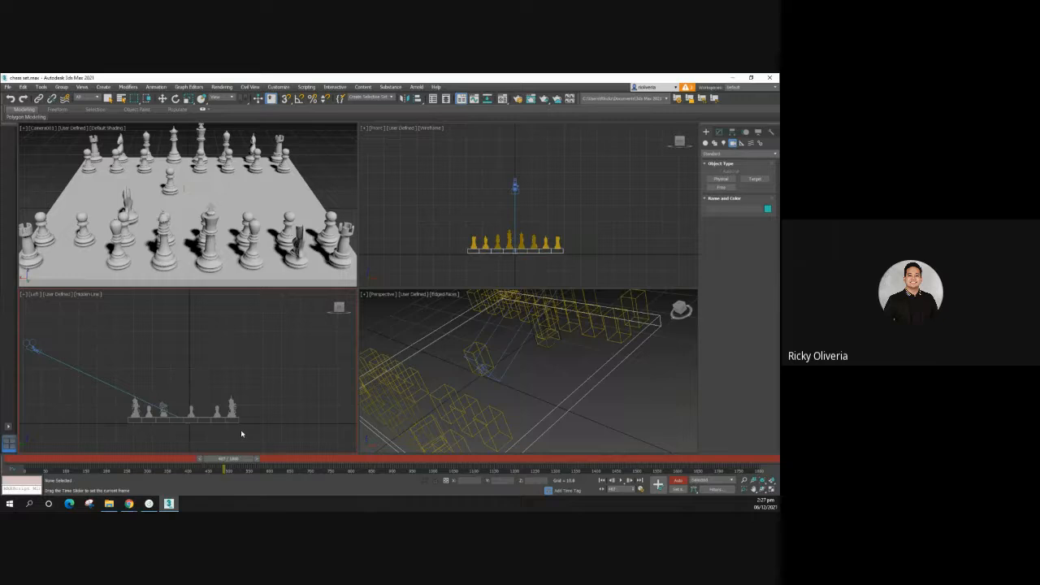
key(w)
click(170, 185)
click(678, 481)
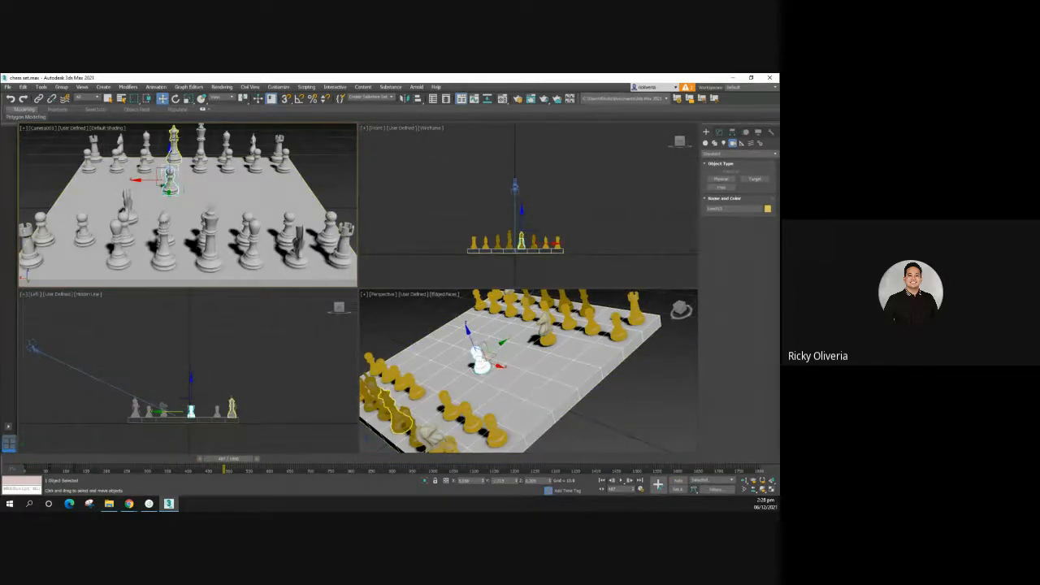
drag(170, 151, 171, 178)
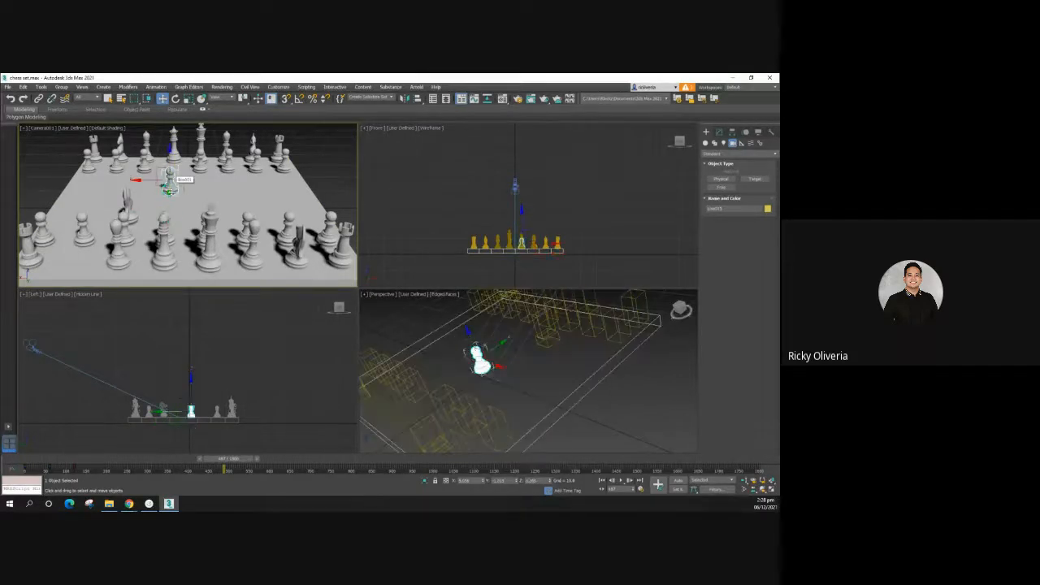
click(313, 160)
click(170, 184)
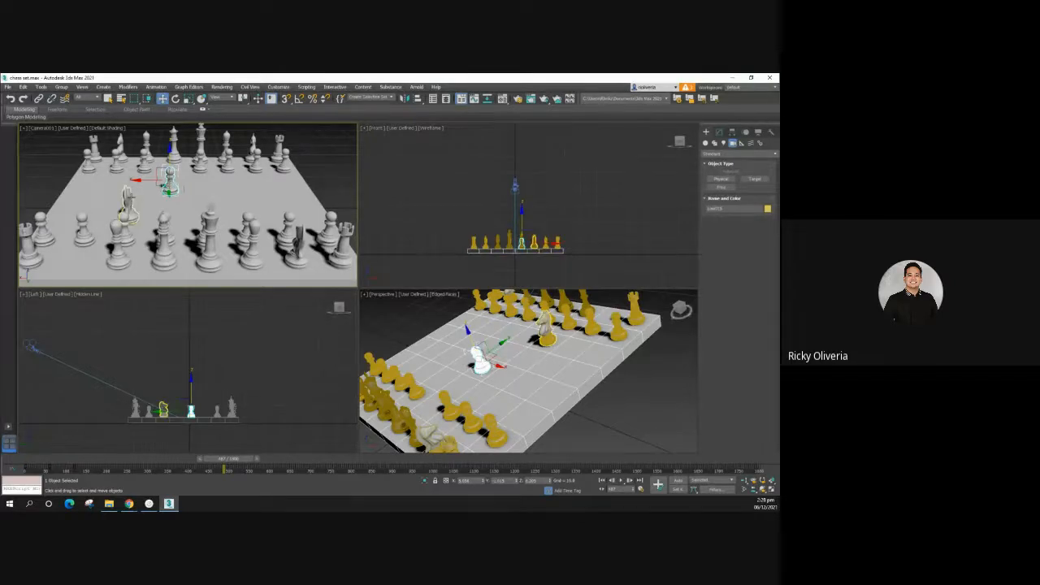
click(132, 189)
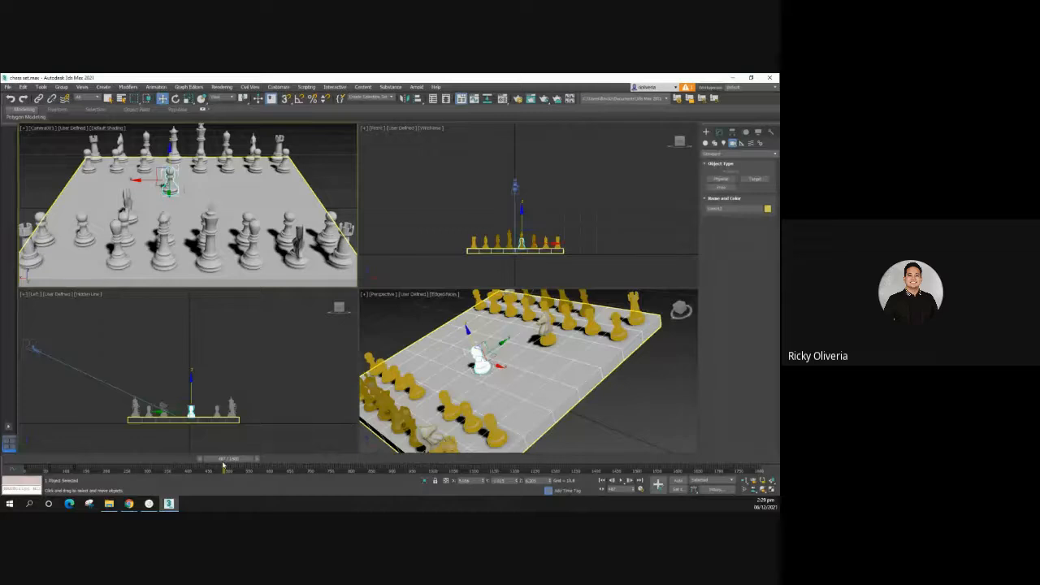
Step: Scrub ahead to frame 714 and back to just past frame 600, select the camera in the Left view, and turn Auto Key on
drag(224, 464, 313, 435)
key(w)
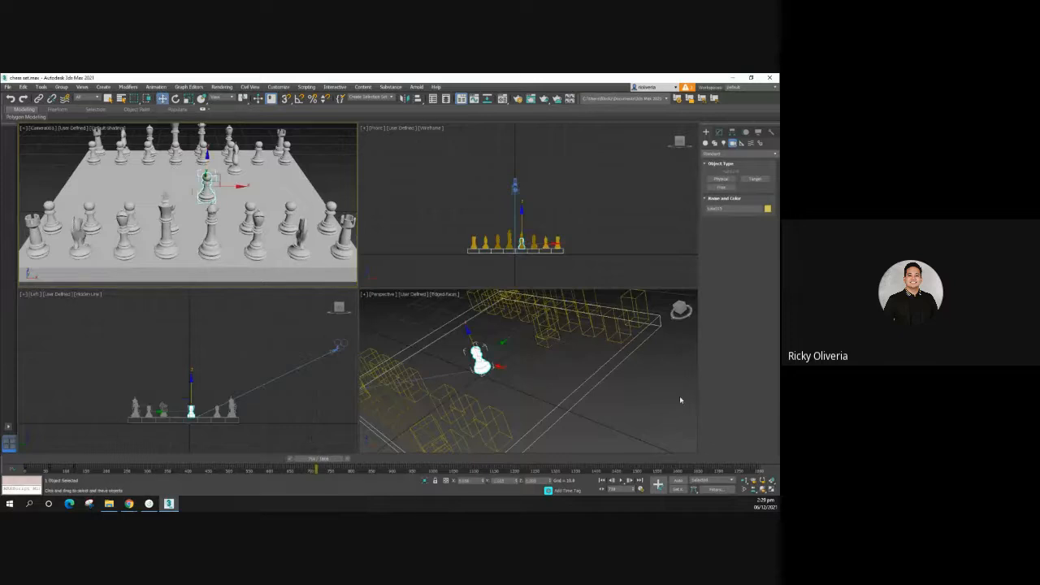
click(577, 383)
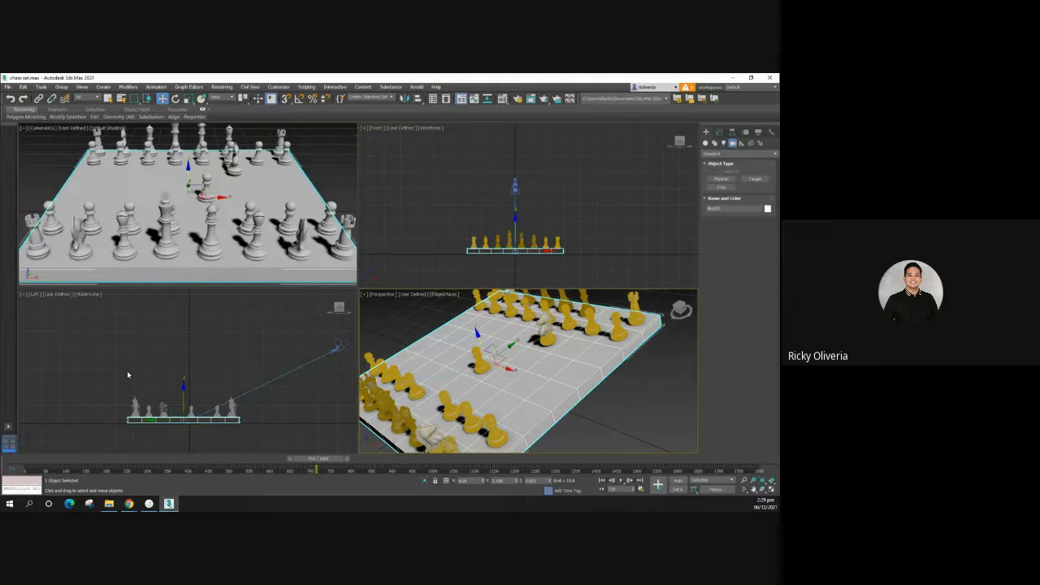
drag(317, 459, 285, 460)
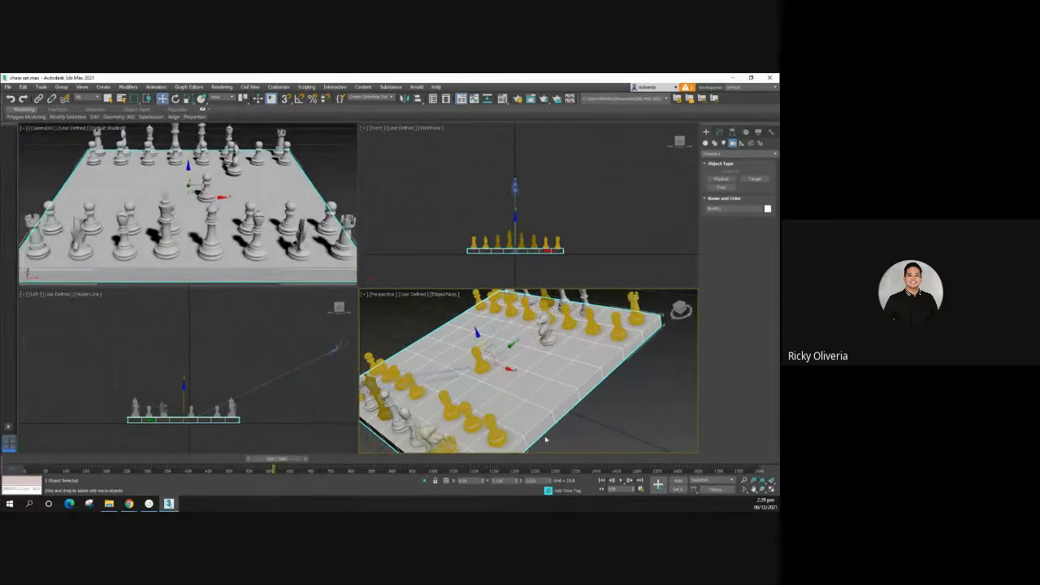
click(337, 347)
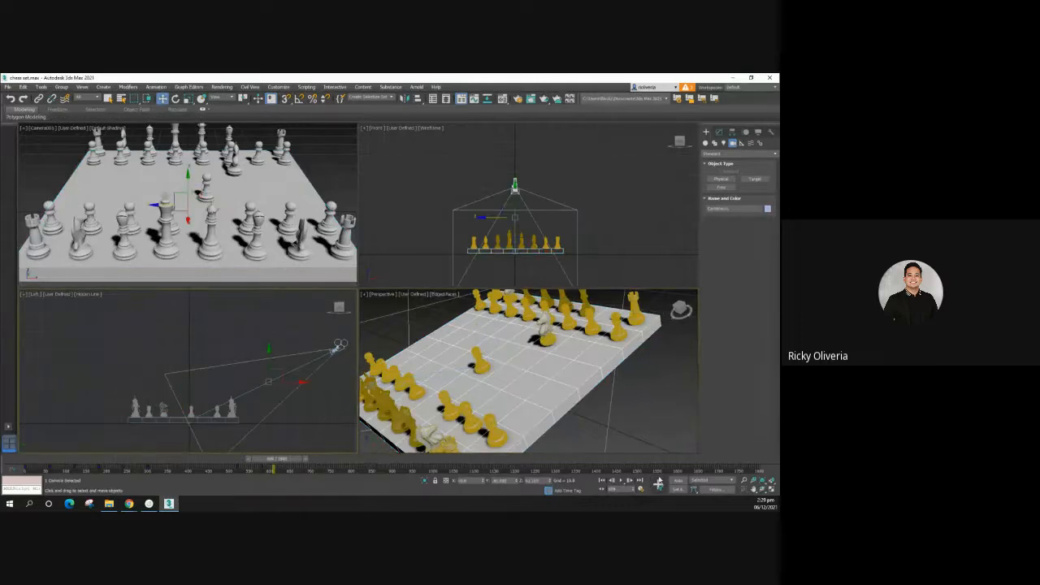
click(678, 480)
Step: Scrub the timeline back to frame 578 with the camera selected, and open the Calculator
mouse_move(284, 463)
mouse_down()
mouse_move(205, 460)
mouse_move(277, 454)
mouse_move(270, 459)
mouse_up()
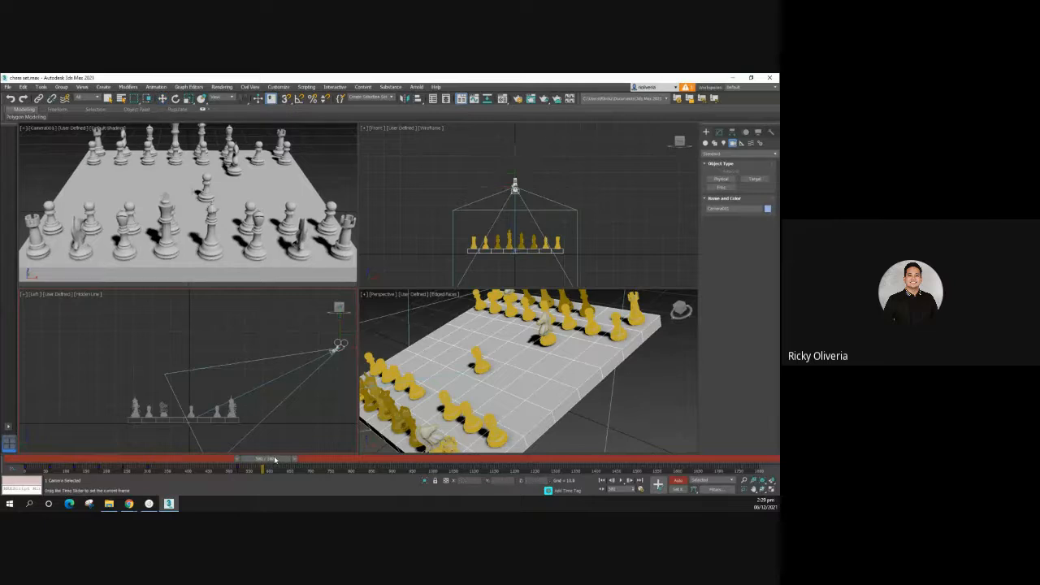
drag(276, 459, 274, 460)
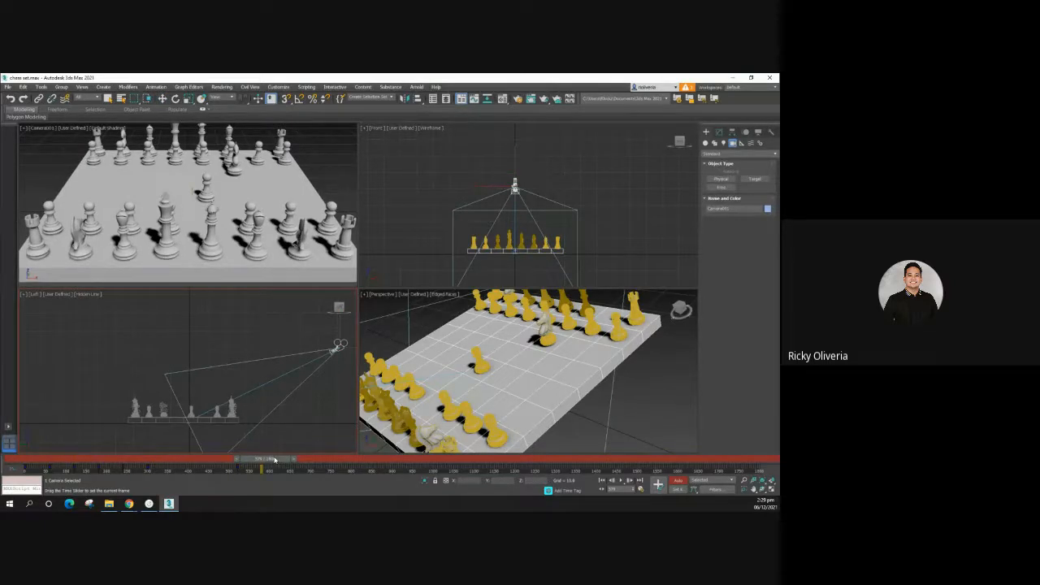
key(w)
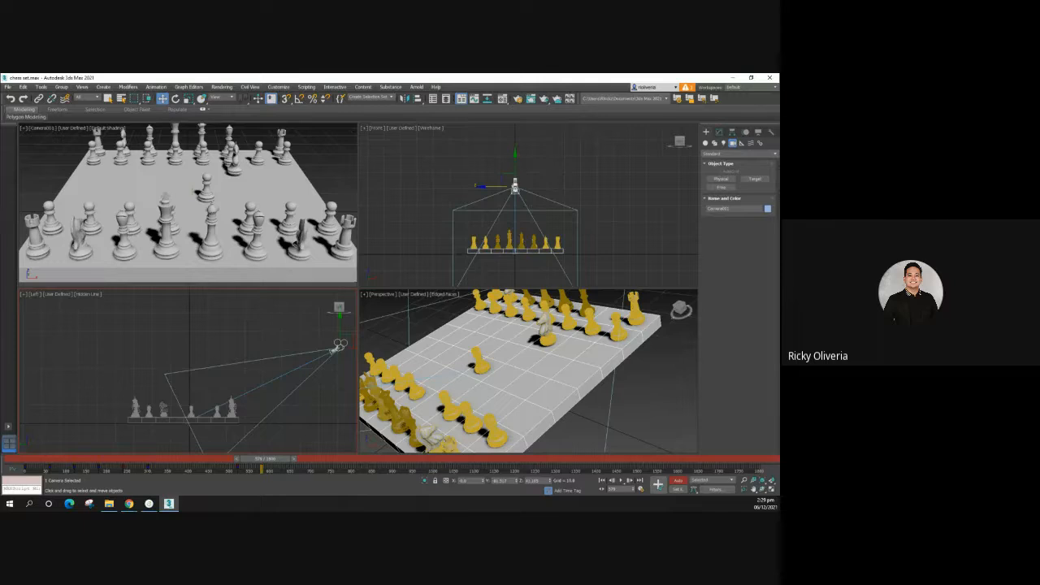
key(XF86Calculator)
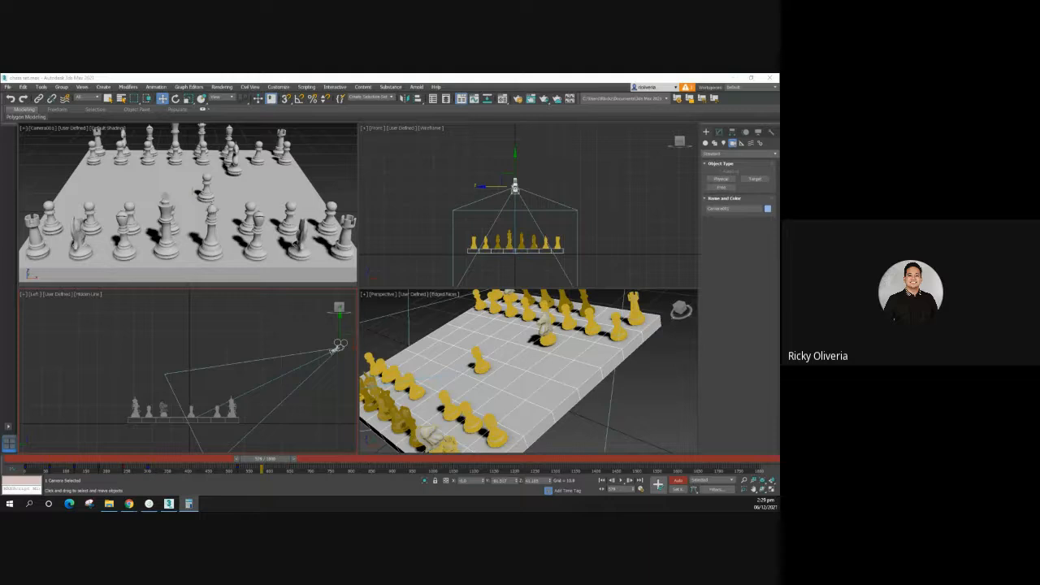
Step: Scrub between about frames 613 and 661 with the camera selected to examine where the next move can start
drag(270, 461, 294, 462)
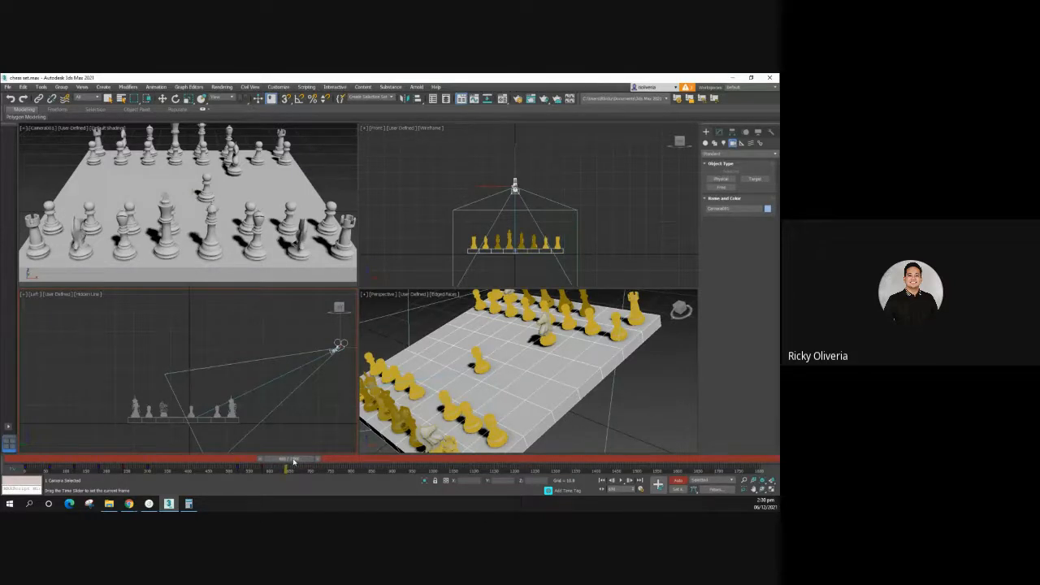
drag(295, 462, 294, 463)
key(w)
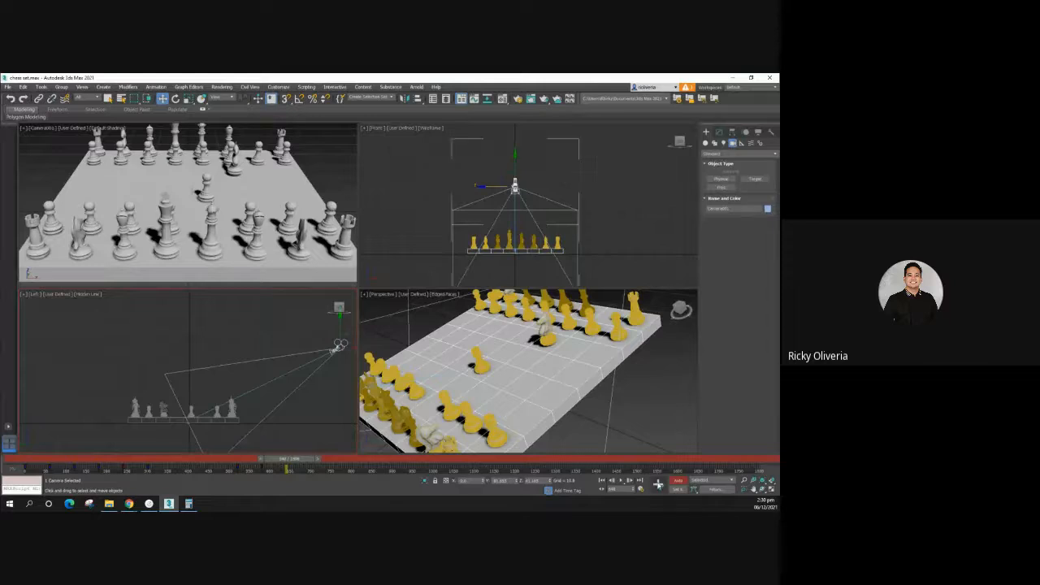
mouse_move(288, 460)
mouse_down()
mouse_move(249, 464)
mouse_move(298, 461)
mouse_up()
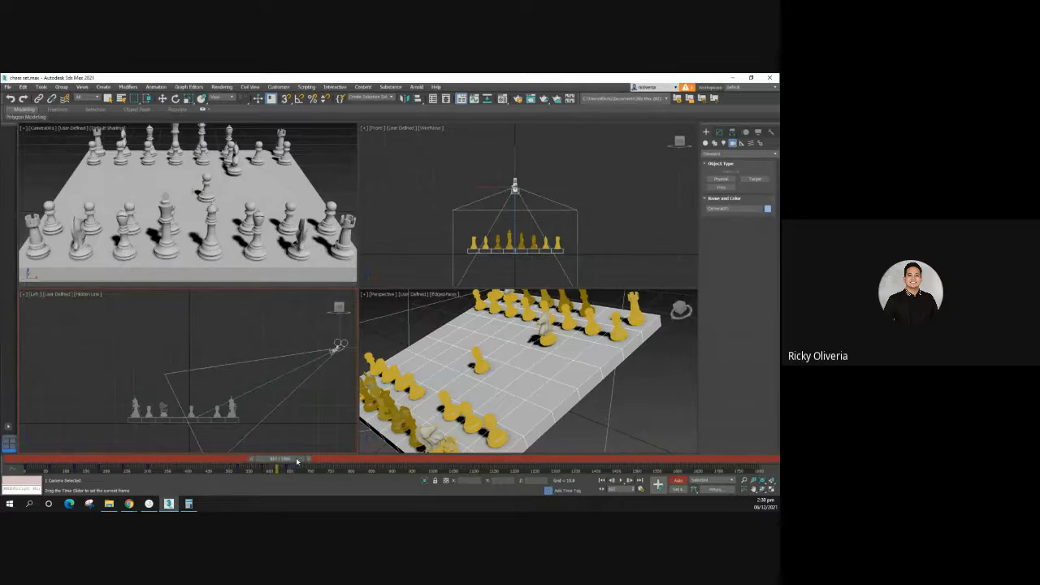
key(w)
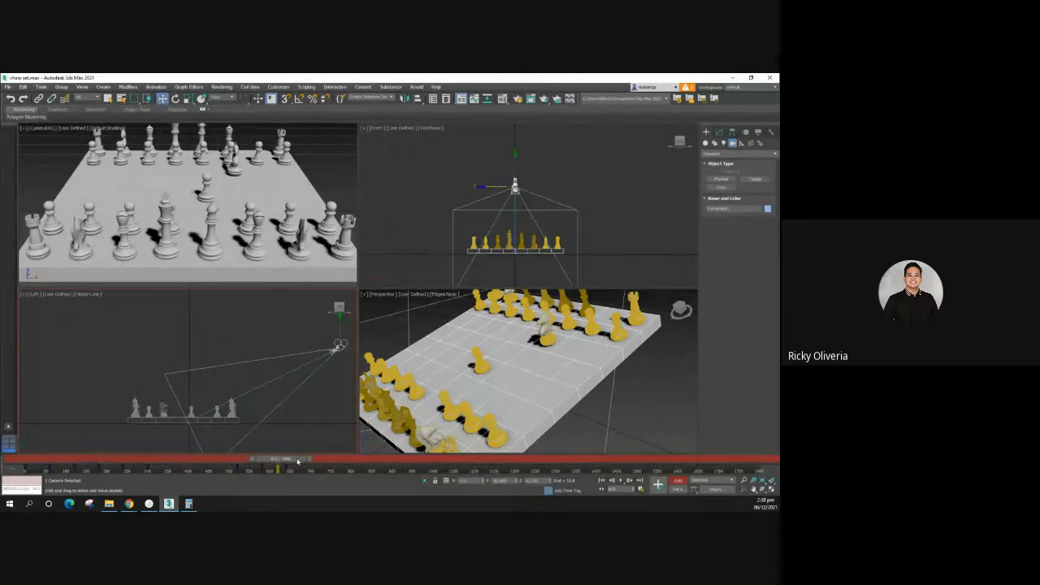
mouse_move(294, 460)
mouse_down()
mouse_move(318, 460)
mouse_move(307, 464)
mouse_up()
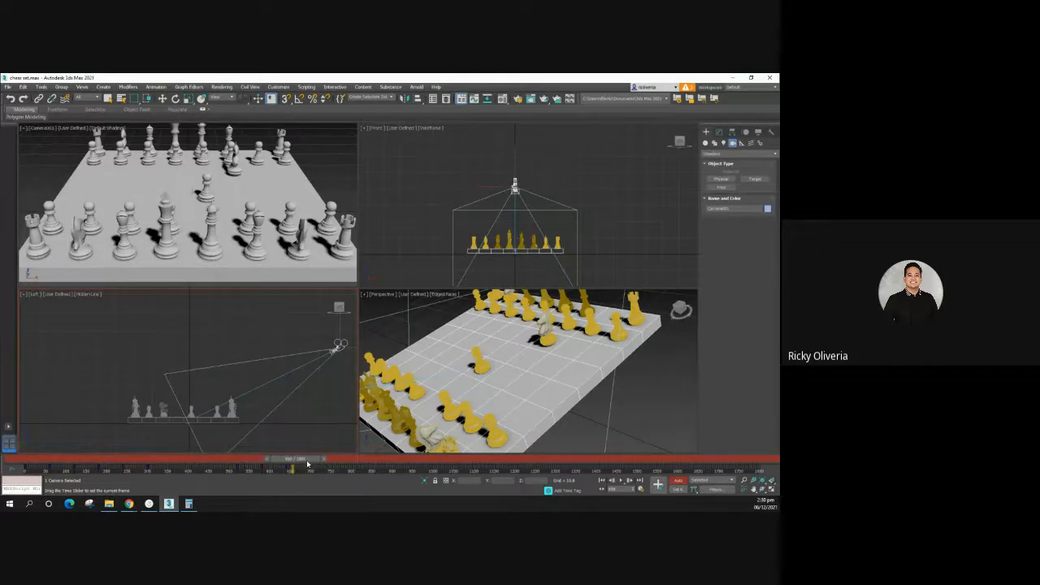
key(w)
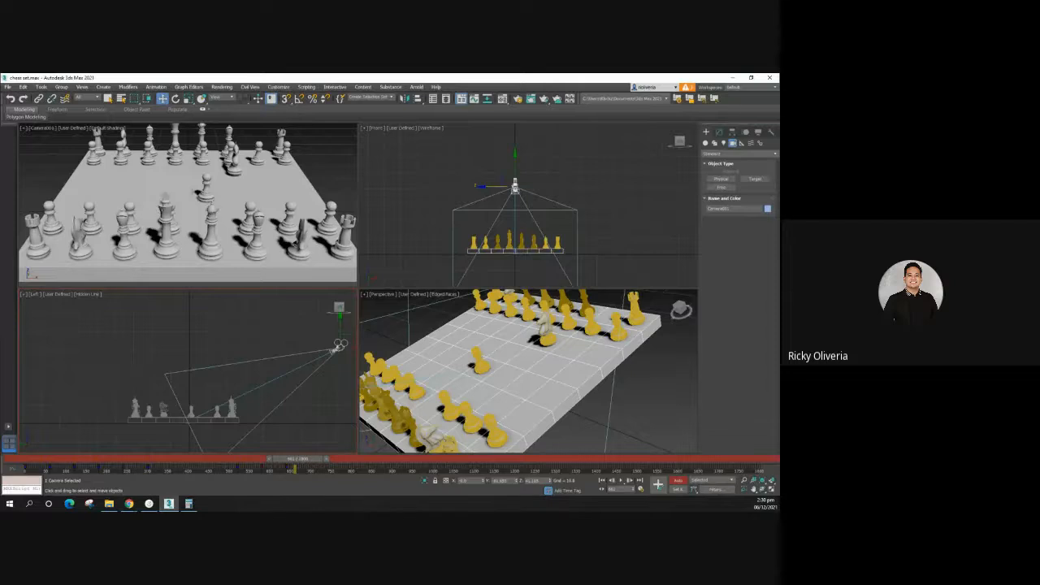
Step: Reselect the camera, return to about frame 641, and select the leftmost pawn of the row nearest the camera
click(135, 209)
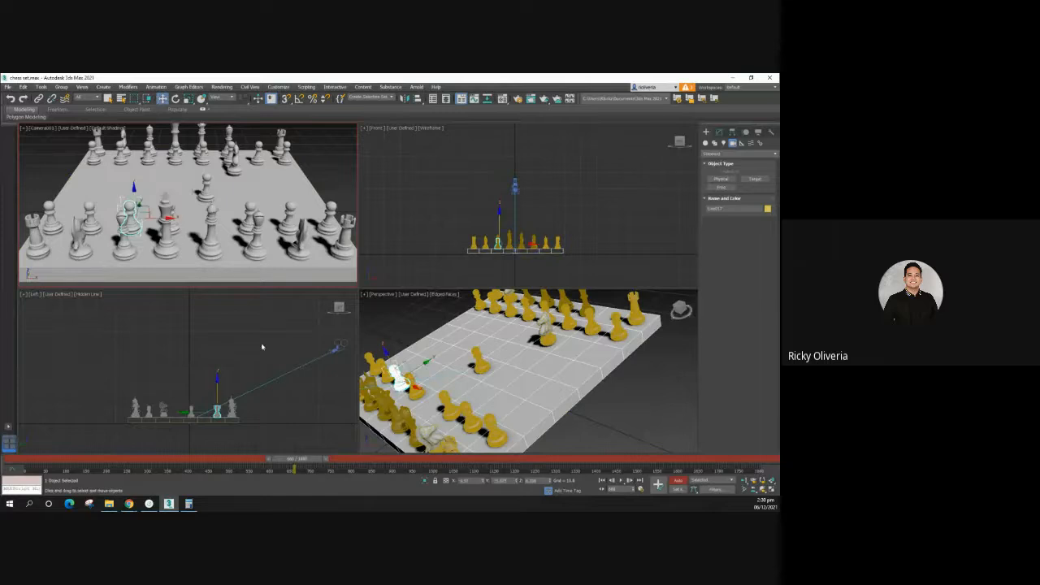
click(337, 348)
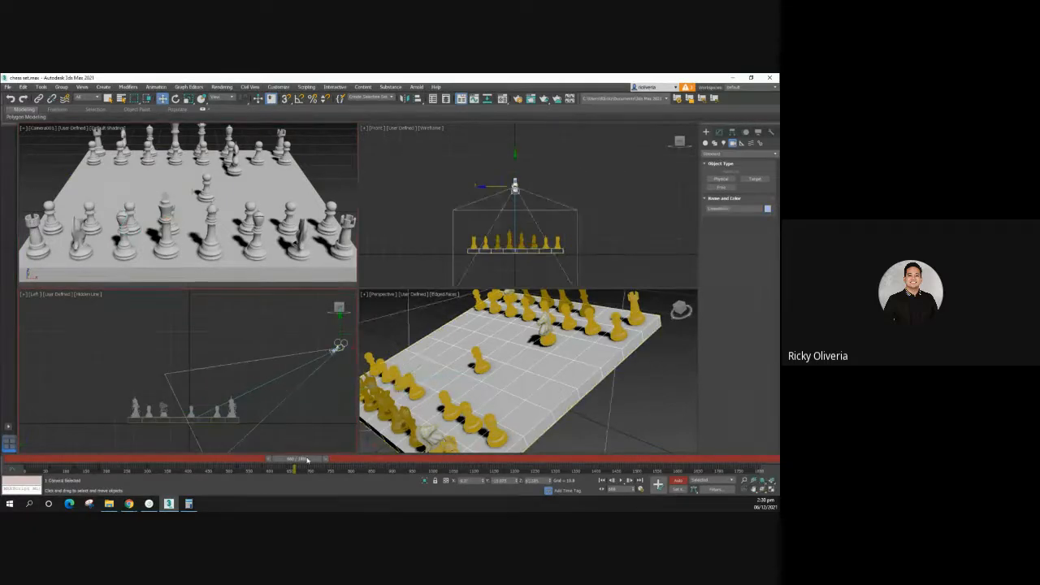
key(w)
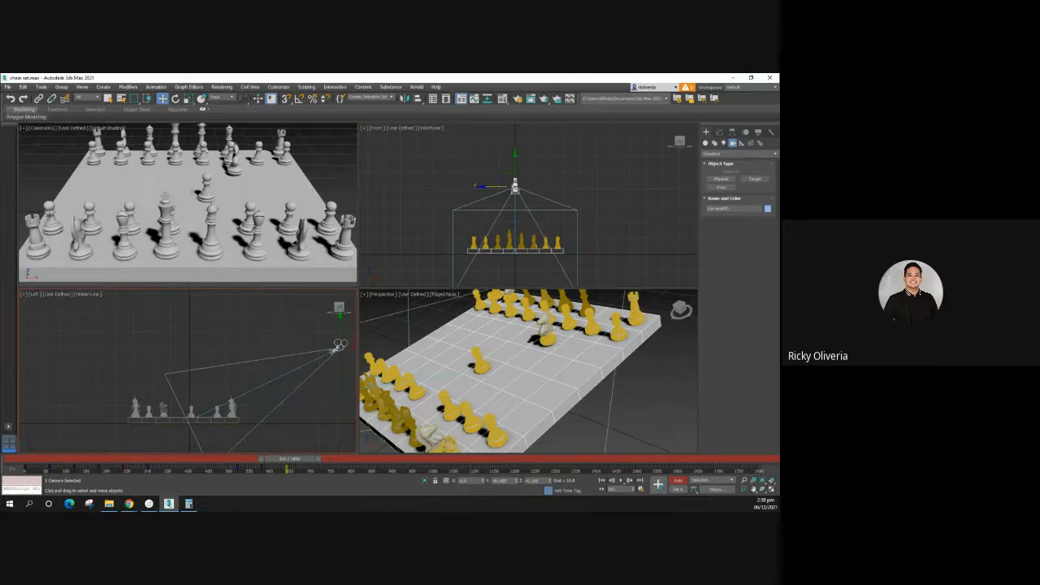
click(49, 215)
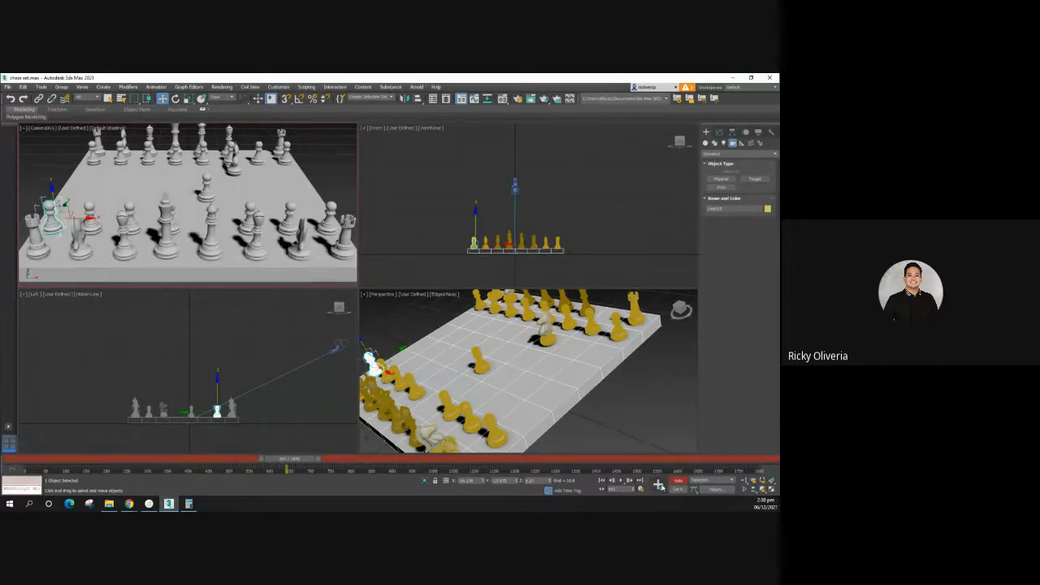
mouse_move(290, 461)
mouse_down()
mouse_move(9, 461)
mouse_move(321, 461)
mouse_move(306, 460)
mouse_up()
key(w)
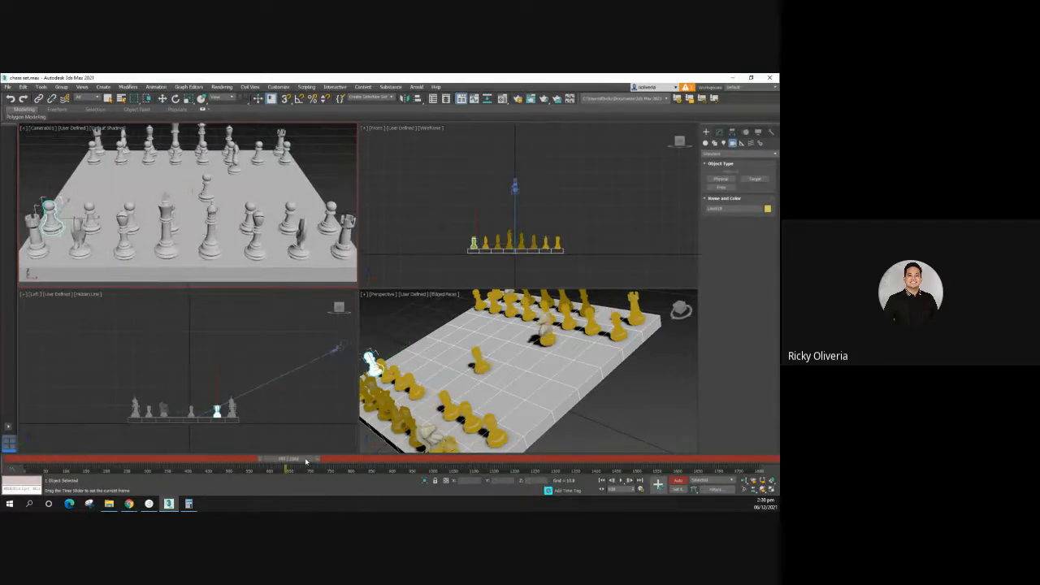
key(w)
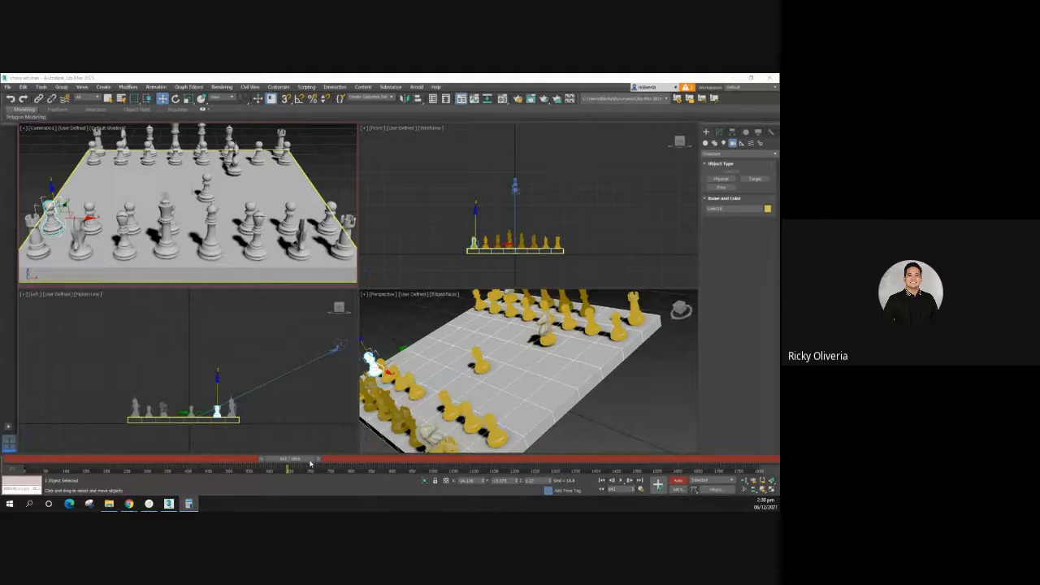
Step: At frame 700 with Auto Key on, move the leftmost near-side pawn two squares forward in the Perspective view, and advance to frame 701
drag(309, 464, 330, 460)
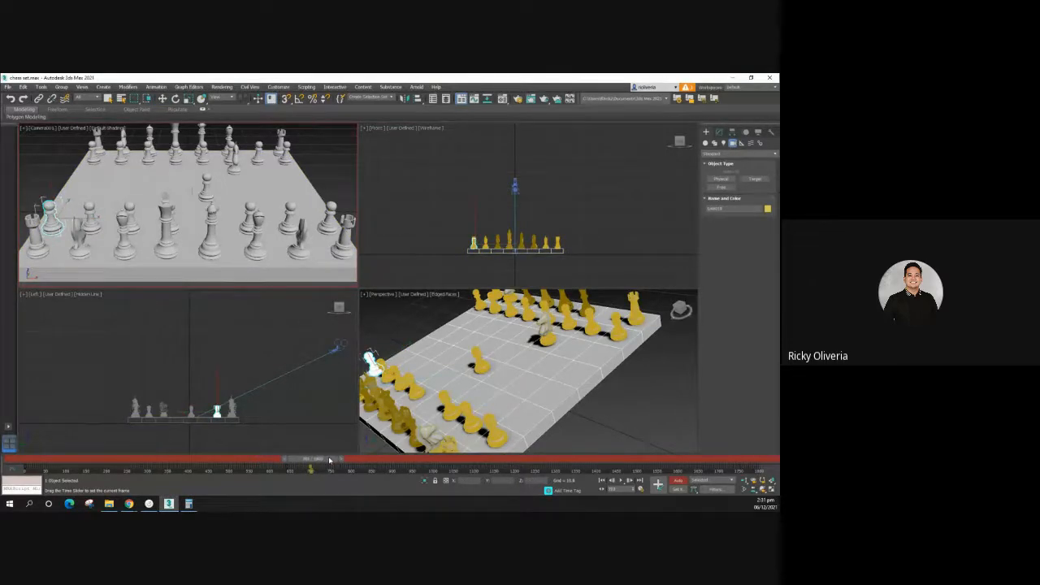
key(w)
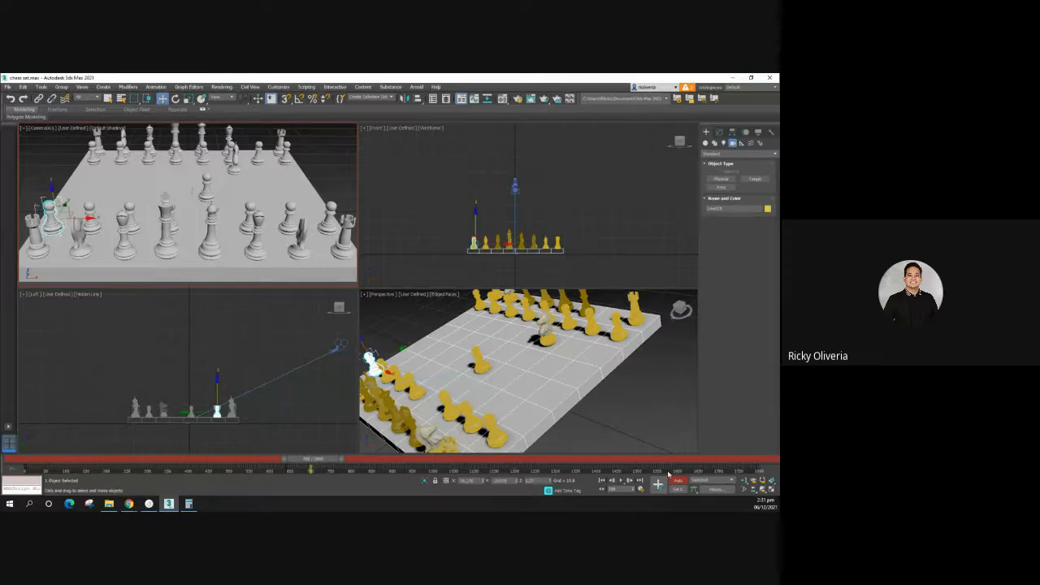
right_click(403, 335)
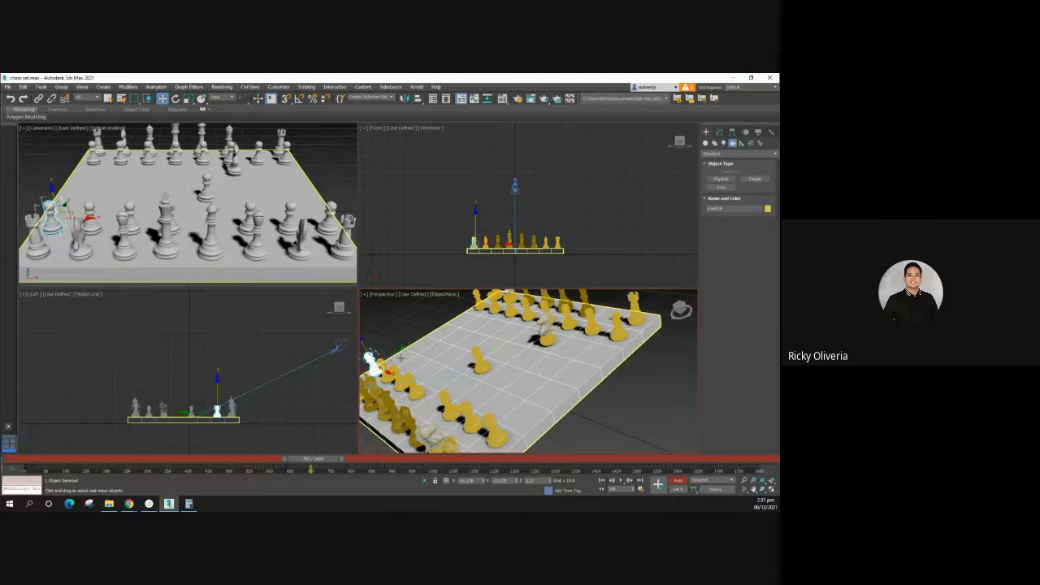
drag(395, 355, 438, 328)
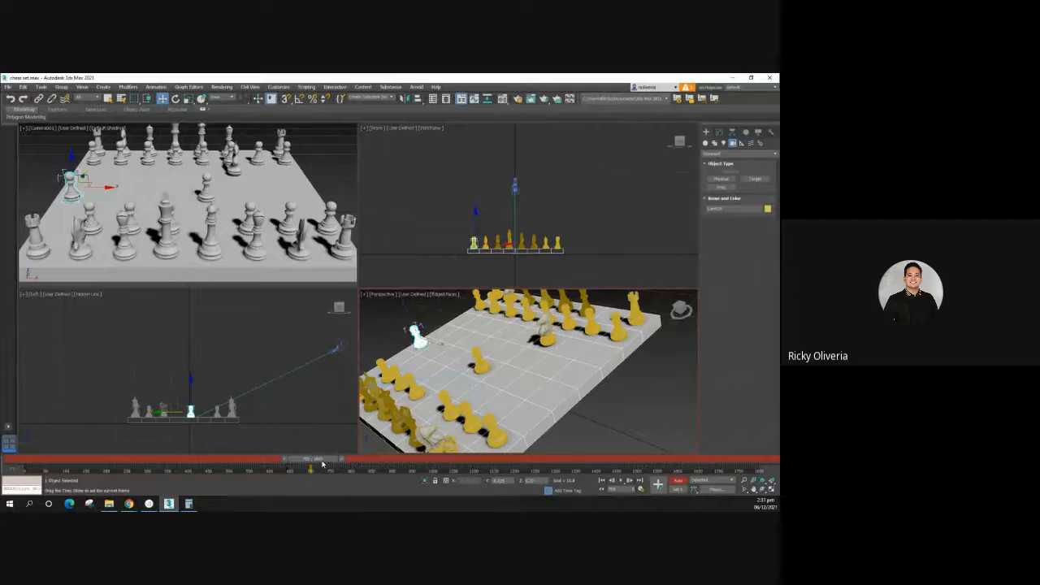
mouse_move(311, 460)
mouse_down()
mouse_move(24, 458)
mouse_move(322, 459)
mouse_up()
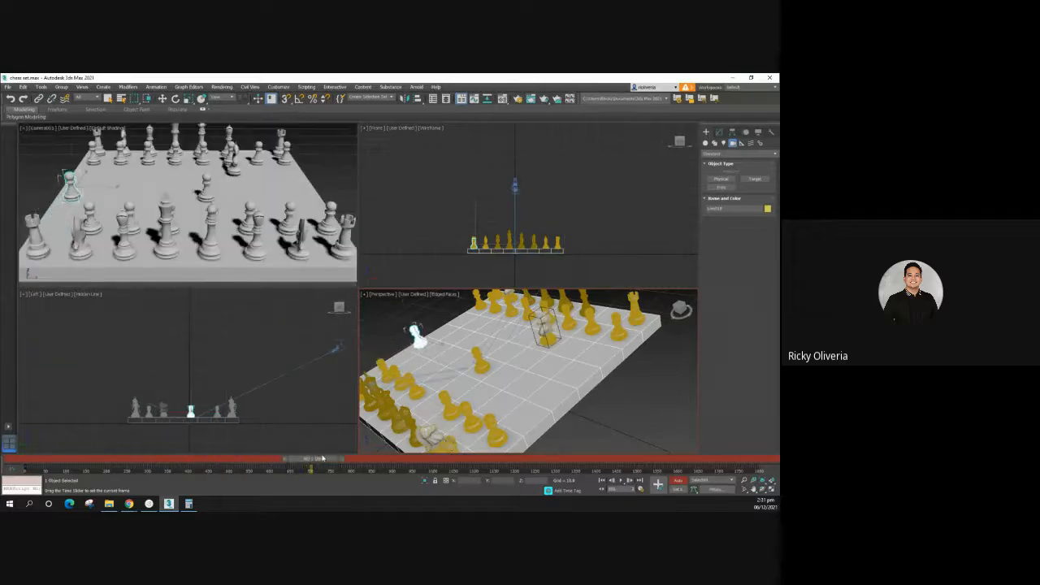
key(w)
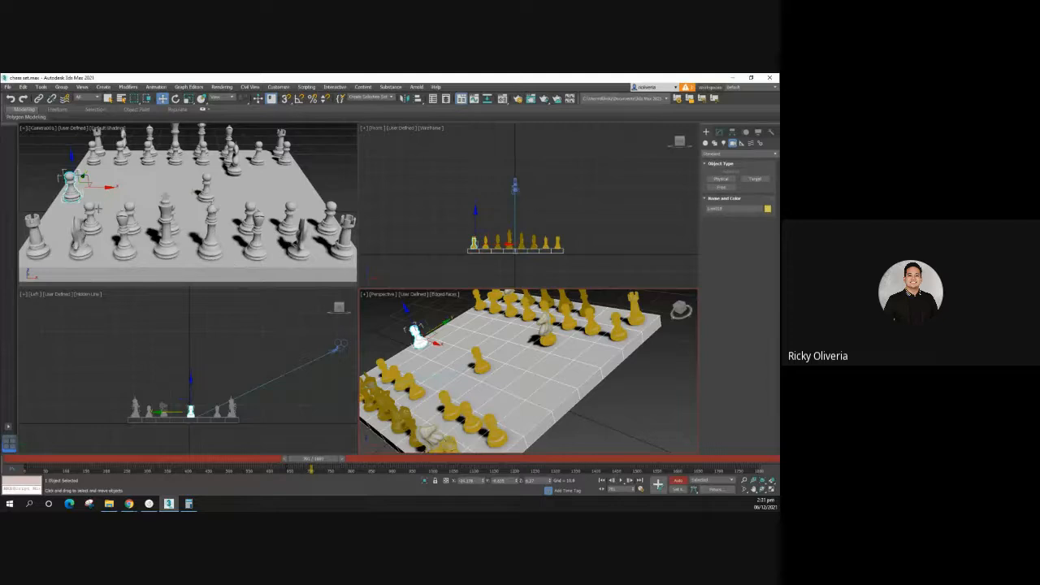
Step: Select the camera, set a key for its current position at about frame 760, and advance to frame 761
click(339, 347)
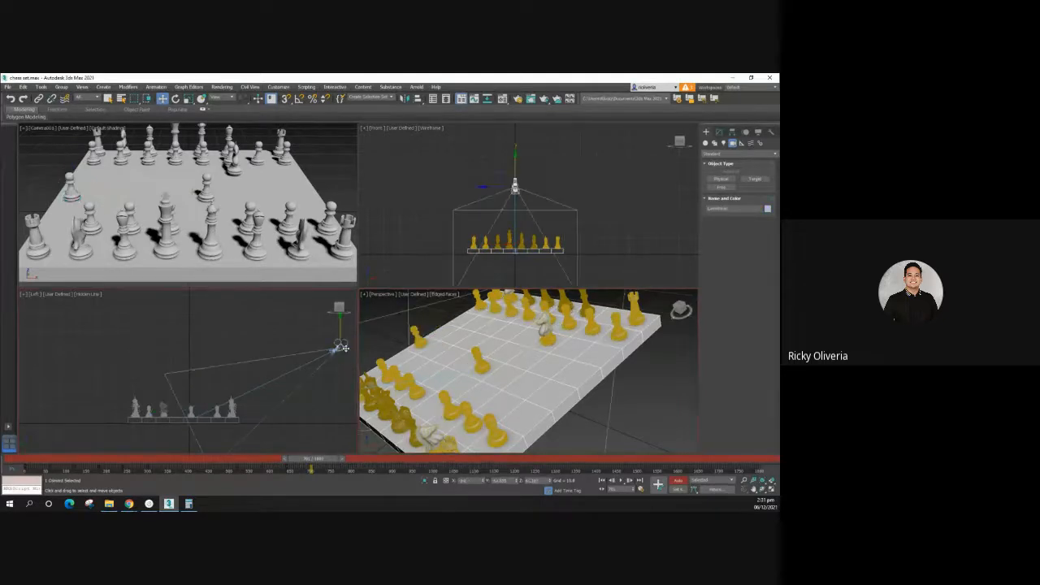
drag(324, 462, 349, 457)
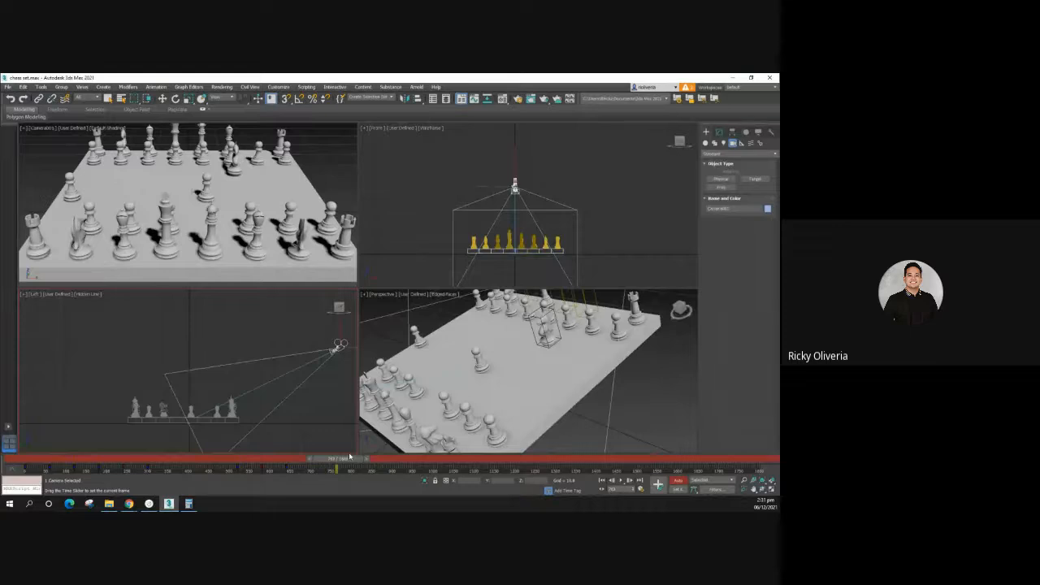
key(w)
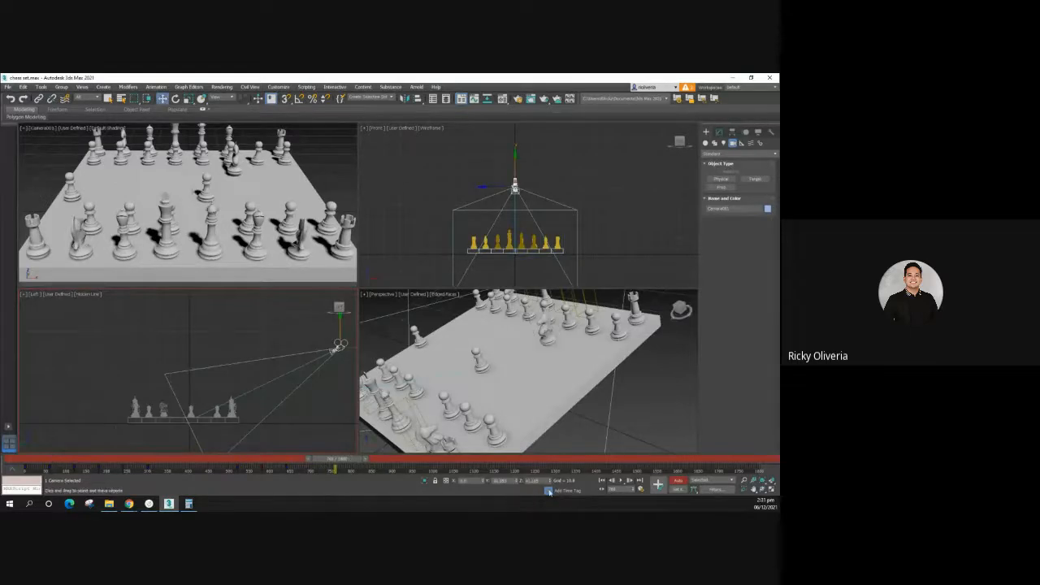
click(659, 484)
mouse_move(336, 461)
mouse_down()
mouse_move(288, 460)
mouse_move(339, 460)
mouse_up()
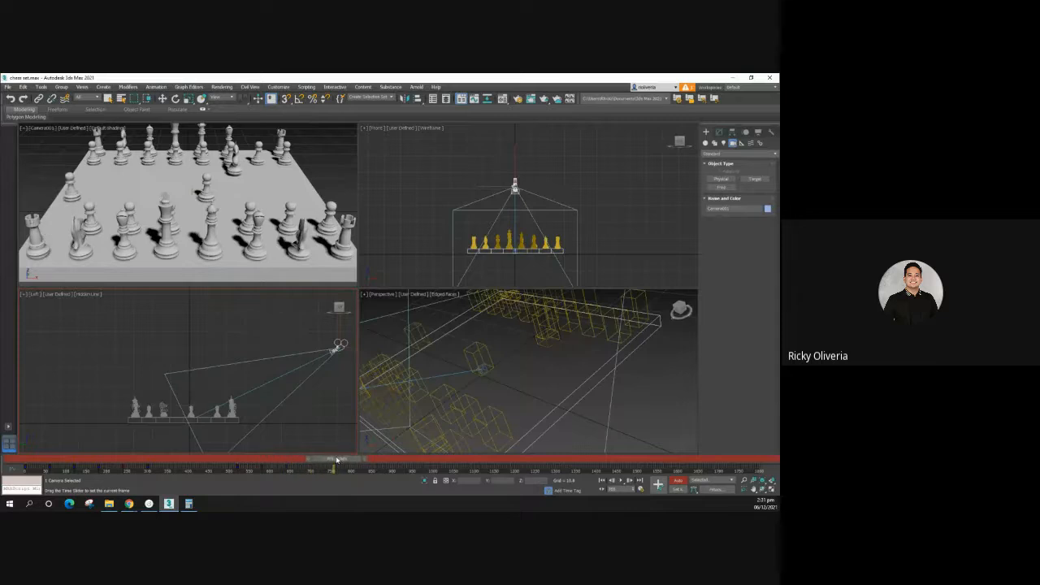
key(w)
key(alt+Tab)
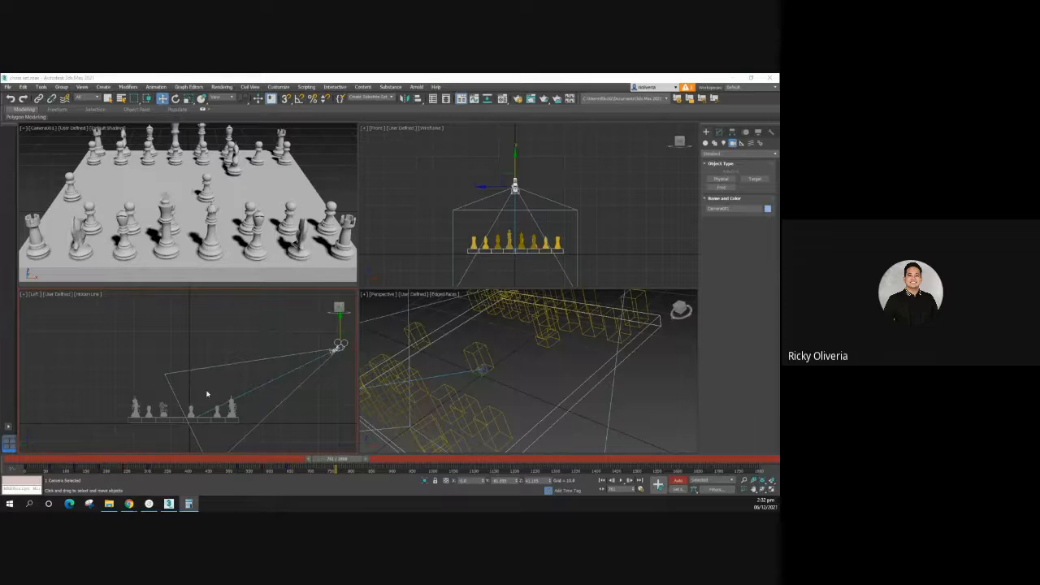
Step: At about frame 820, move the camera horizontally in the Left view to the opposite end of the chessboard
drag(341, 460, 371, 464)
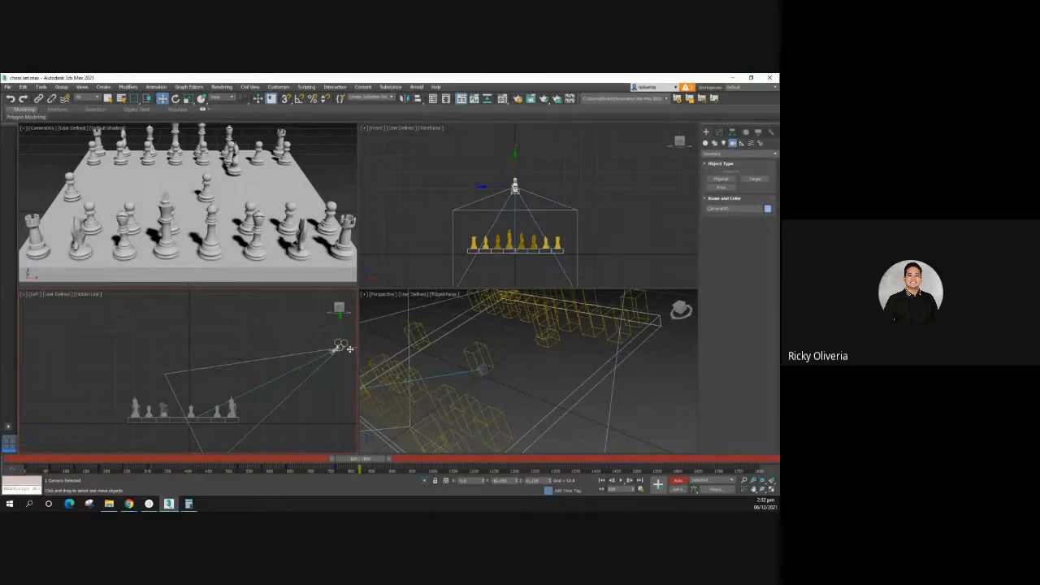
drag(347, 348, 39, 352)
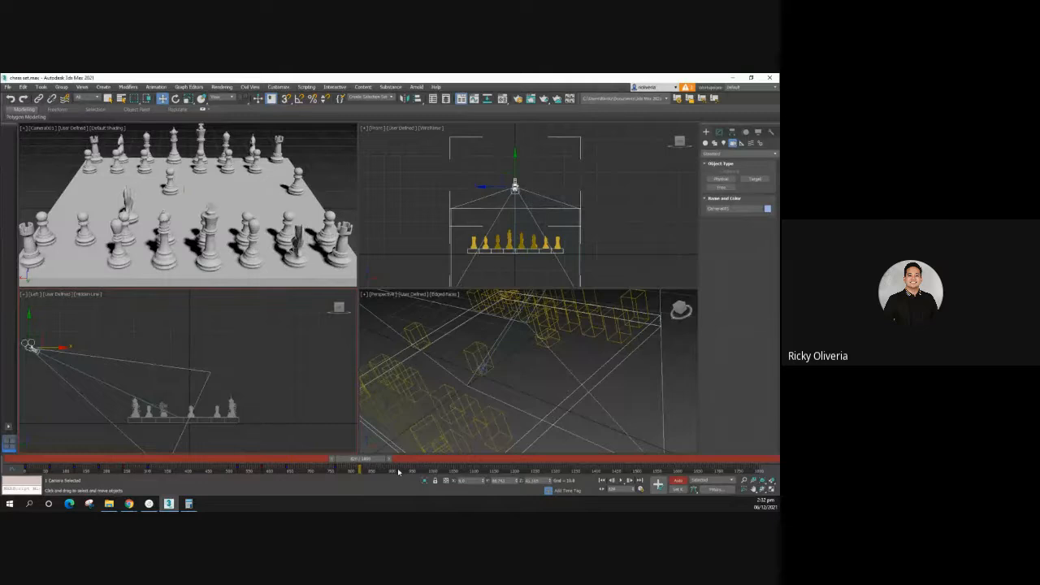
mouse_move(360, 459)
mouse_down()
mouse_move(228, 458)
mouse_move(341, 454)
mouse_move(382, 464)
mouse_move(368, 467)
mouse_up()
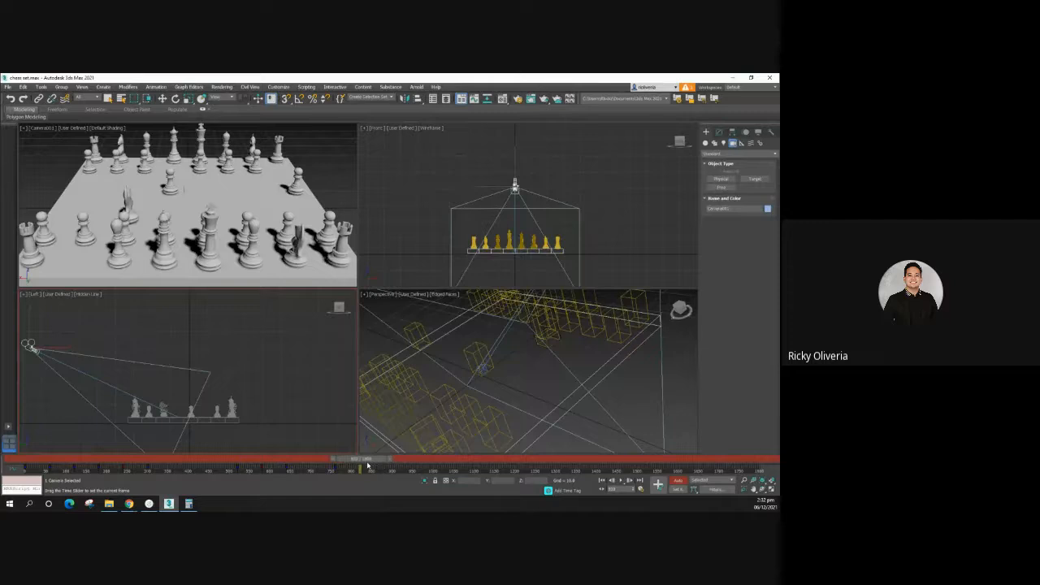
key(w)
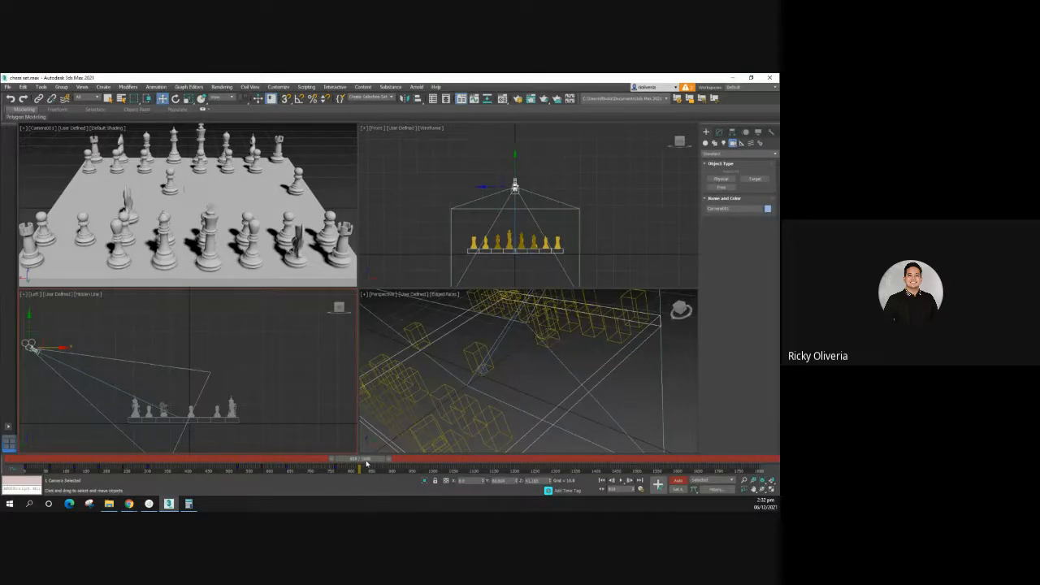
key(alt+Tab)
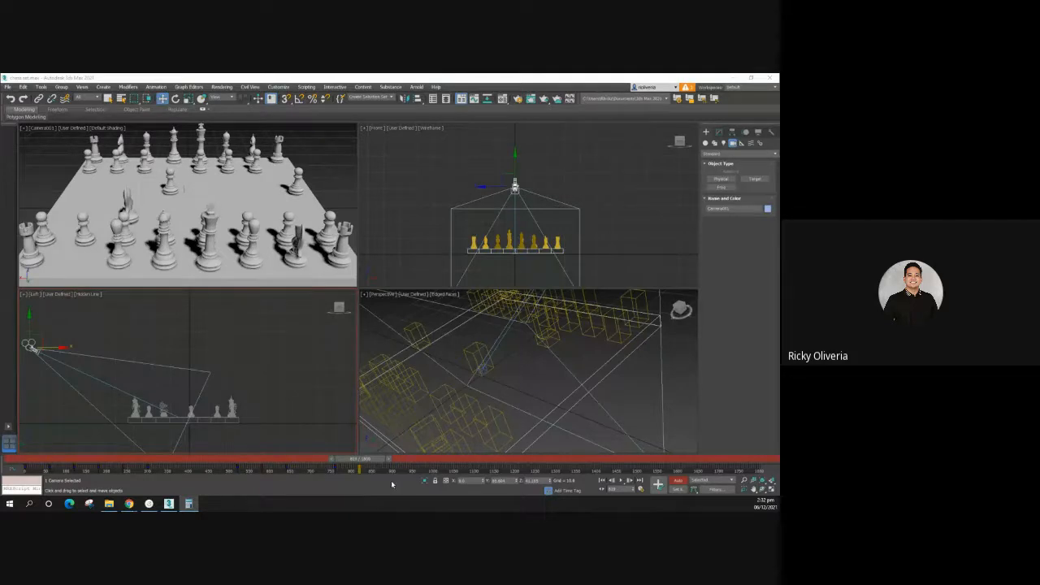
Step: Set a hold key for the camera at about frame 880
drag(370, 463, 396, 464)
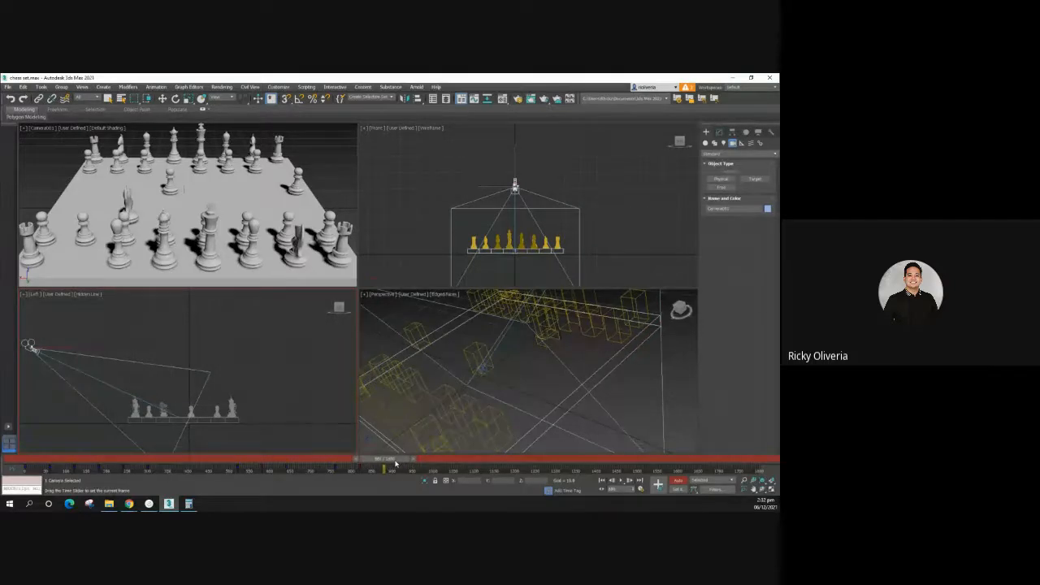
key(w)
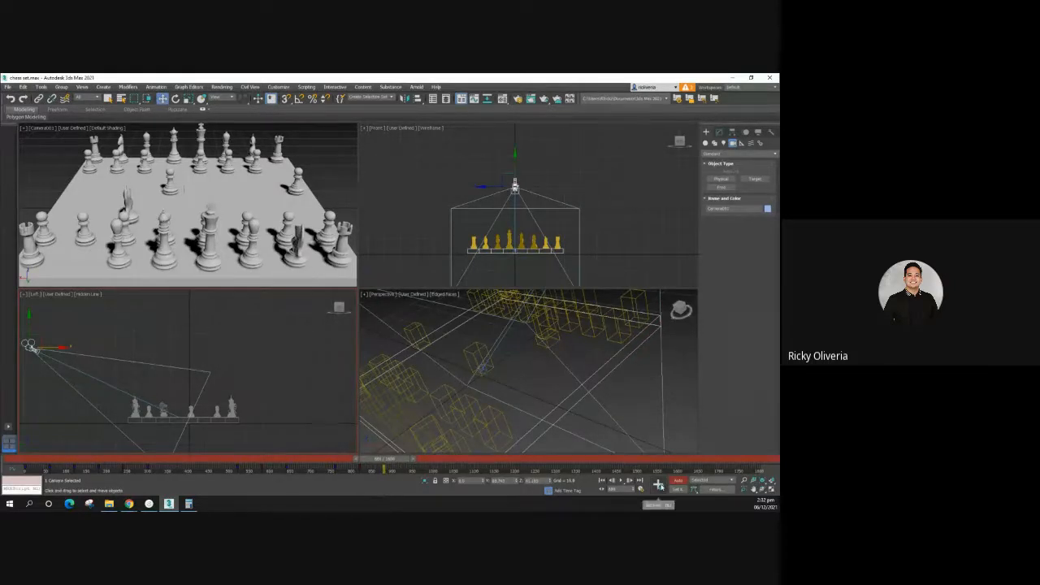
click(660, 487)
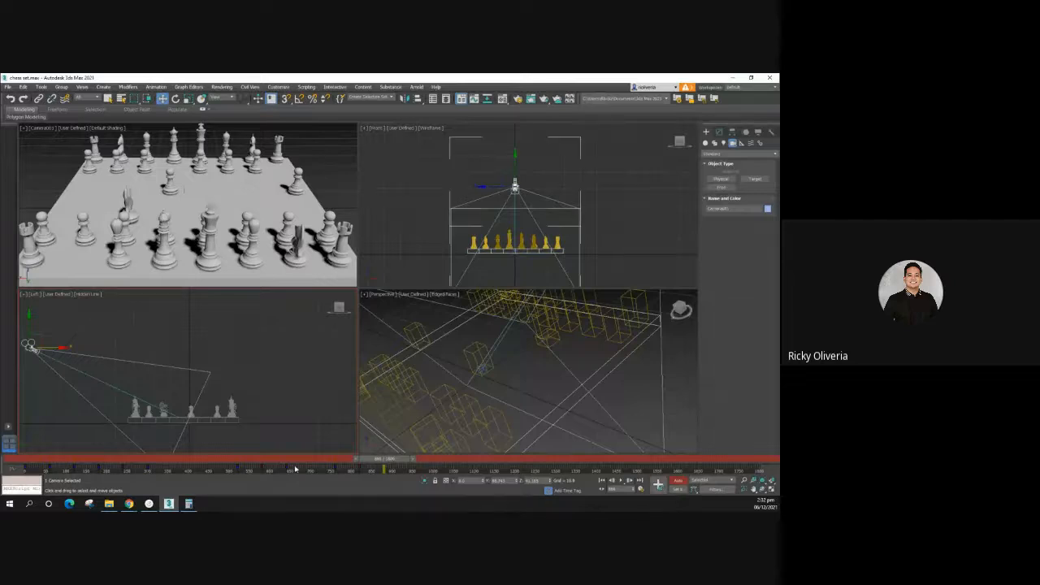
mouse_move(388, 464)
mouse_down()
mouse_move(345, 465)
mouse_move(390, 465)
mouse_up()
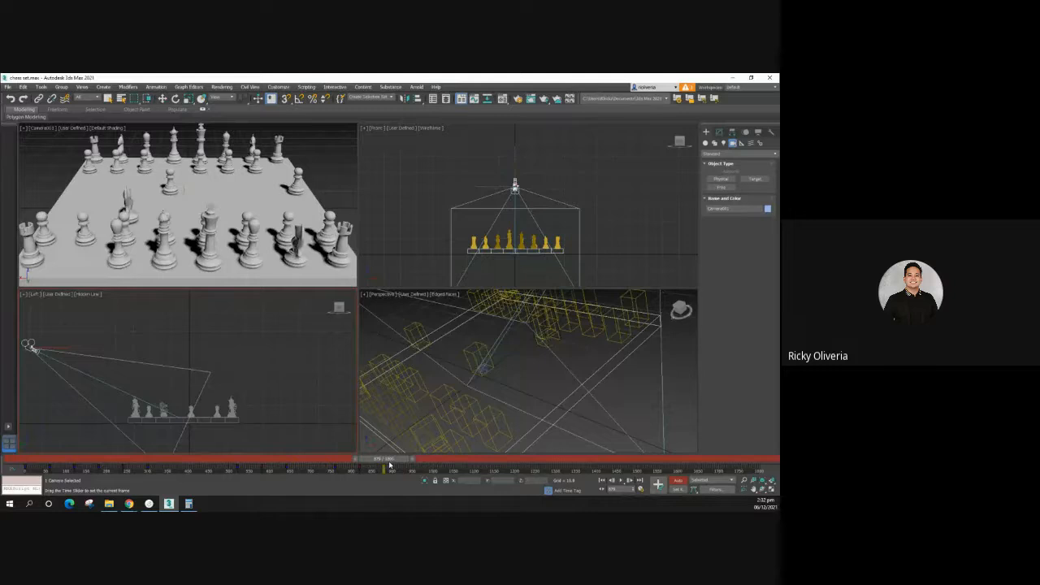
key(w)
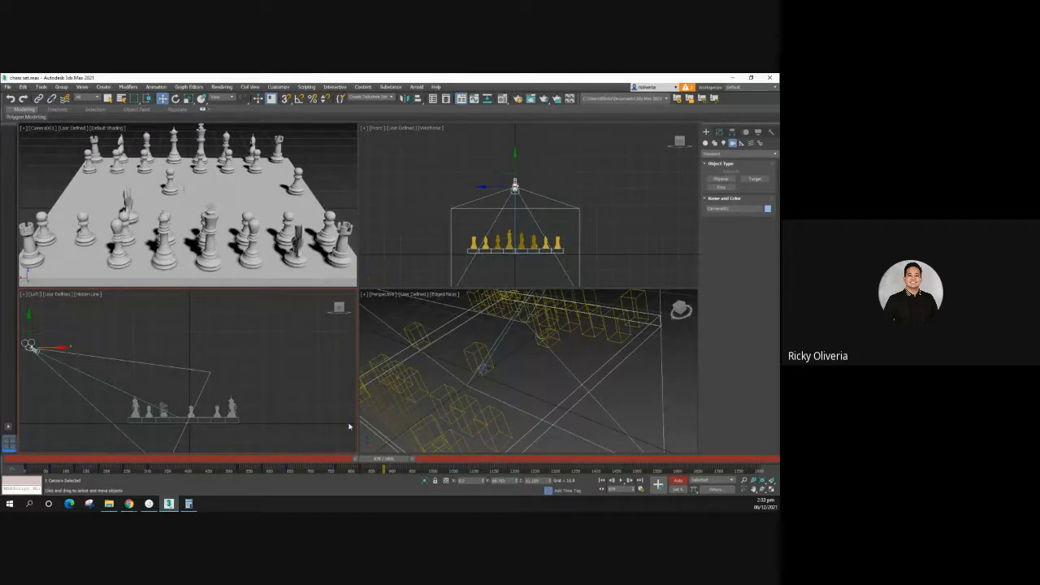
drag(388, 463, 388, 463)
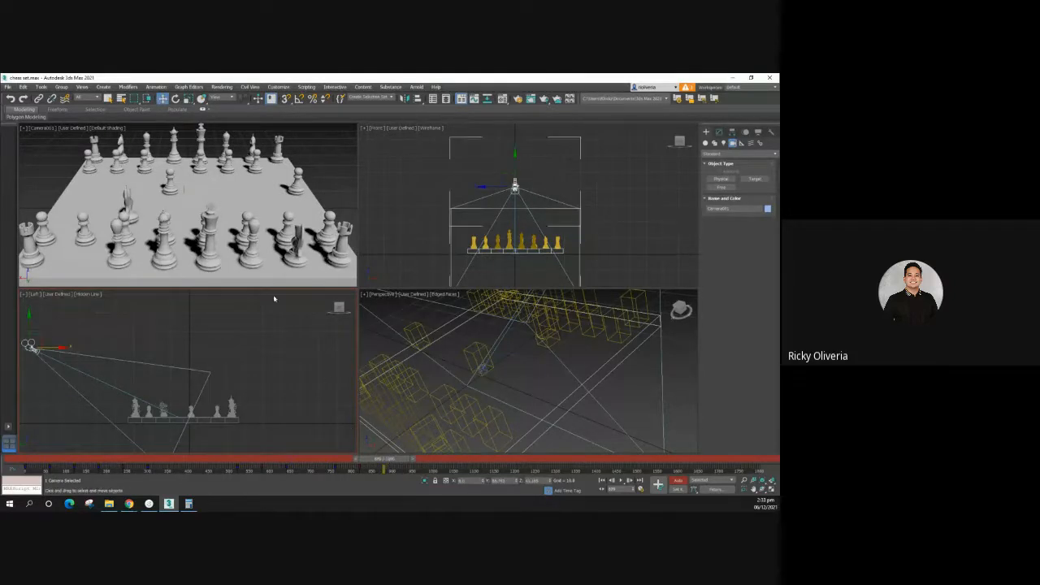
Step: Select the knight that stands in front of the pawn row, key its position at frame 880, and advance to about frame 881
click(543, 329)
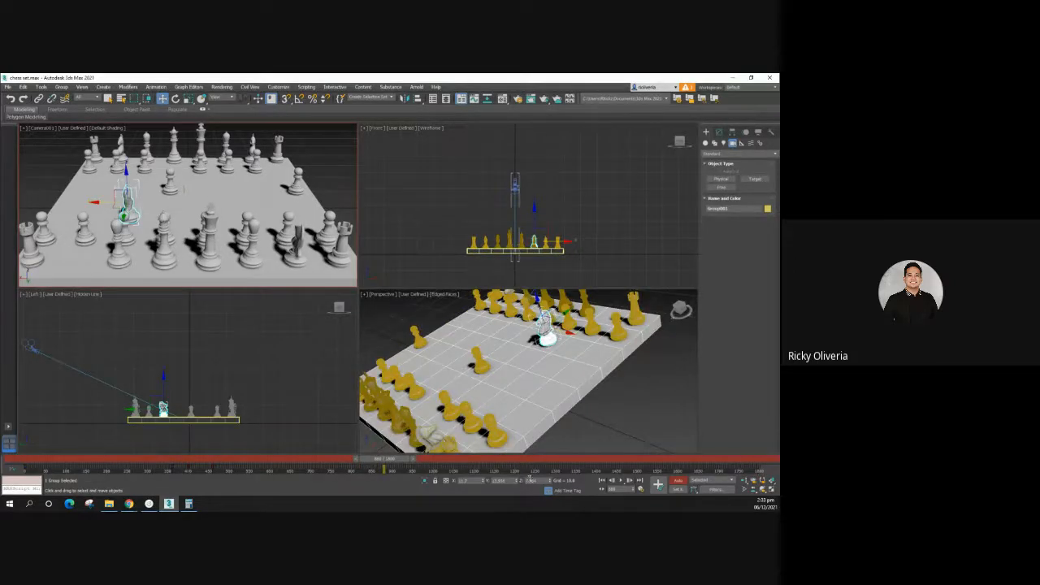
click(660, 486)
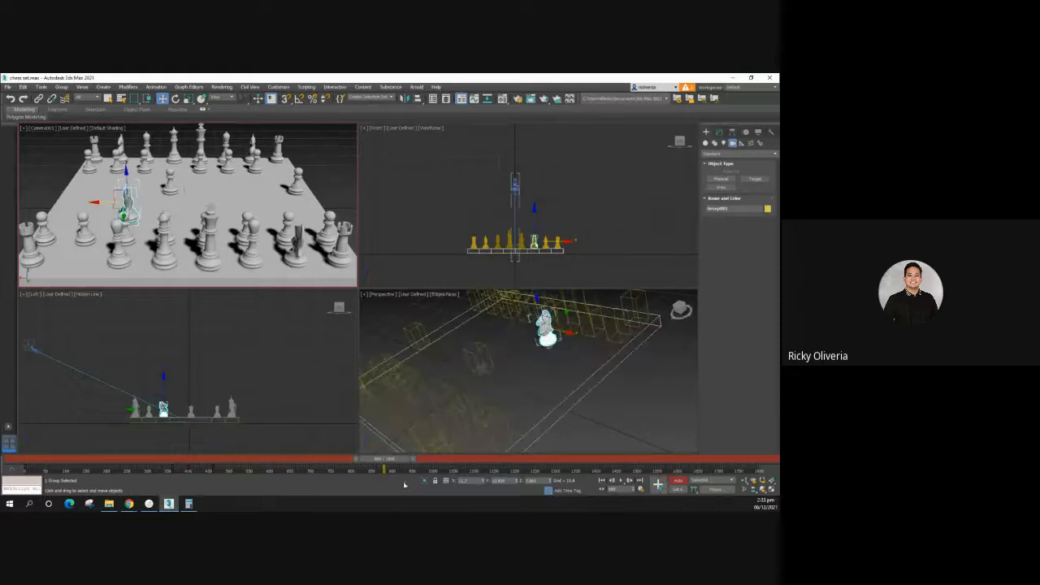
mouse_move(393, 465)
mouse_down()
mouse_move(415, 462)
mouse_move(394, 463)
mouse_up()
key(w)
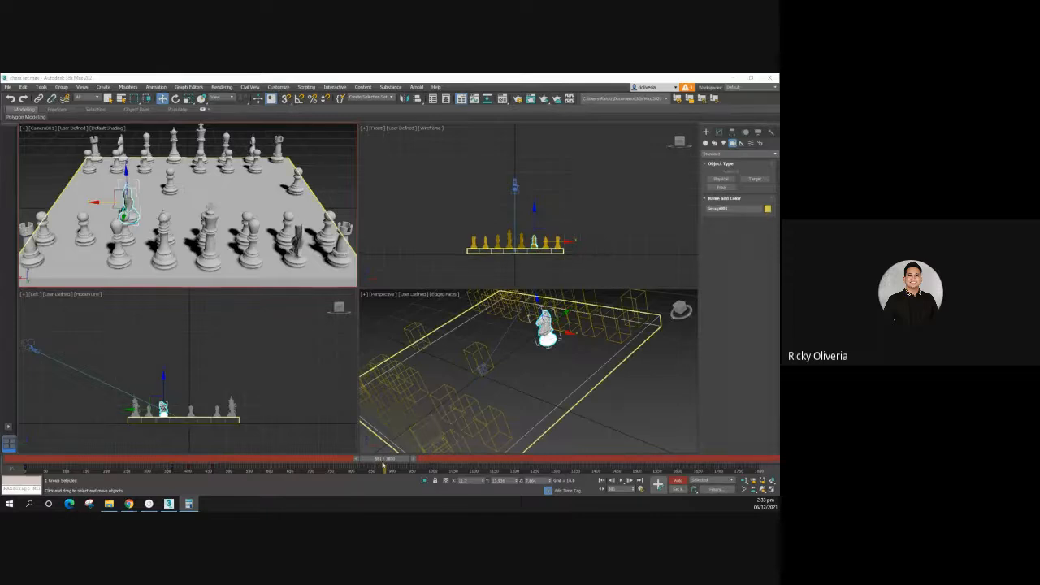
Step: At about frame 910, move the knight two squares forward in the Perspective view, placing it beside the central pawn
drag(383, 461, 396, 462)
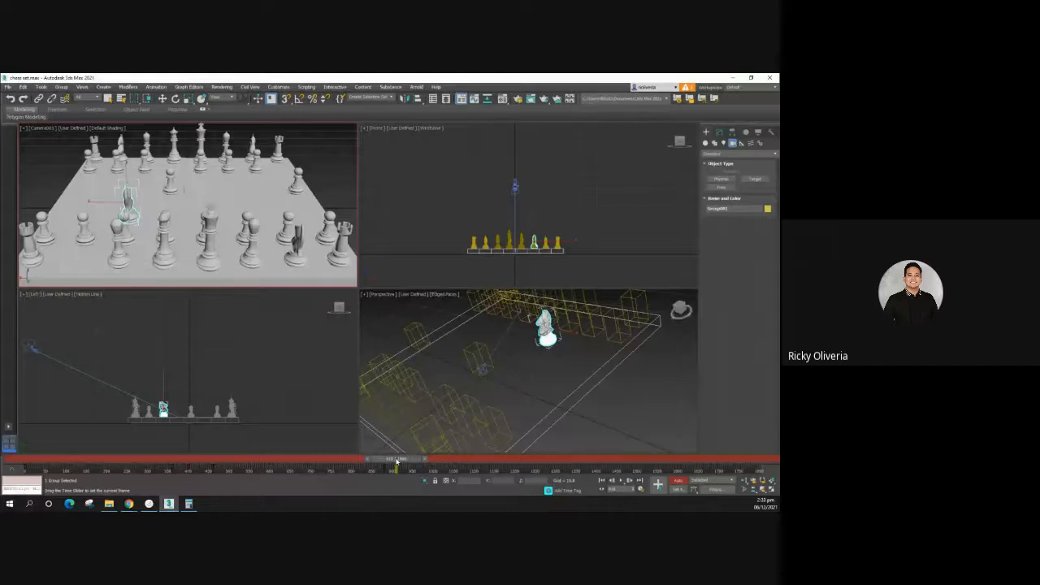
key(w)
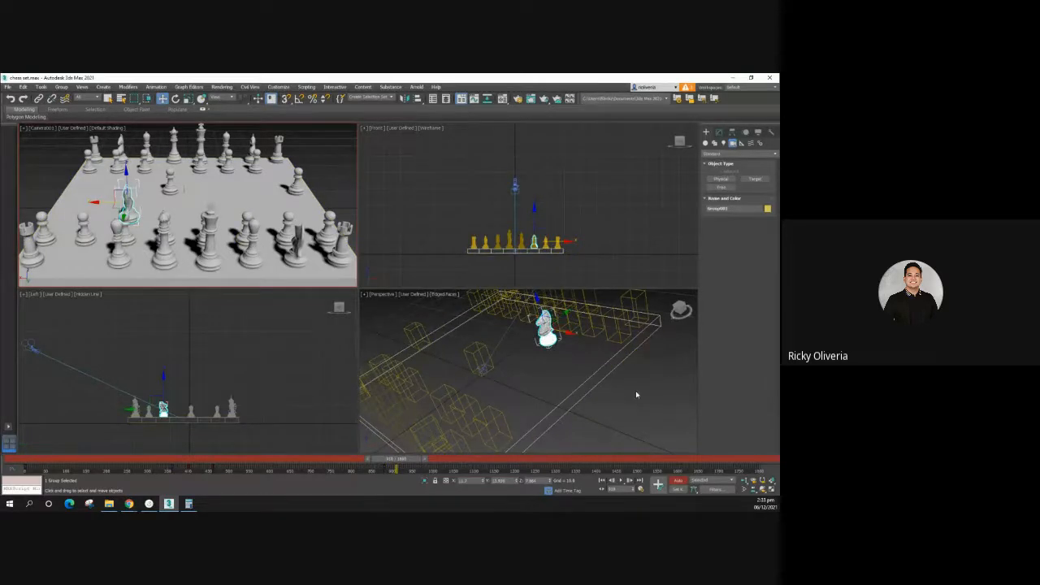
click(615, 391)
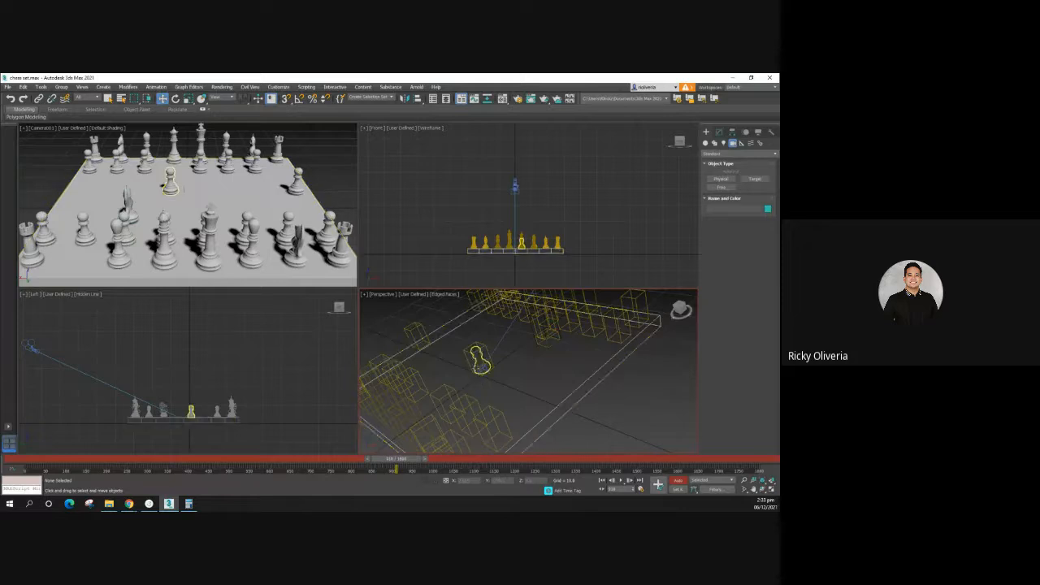
click(545, 335)
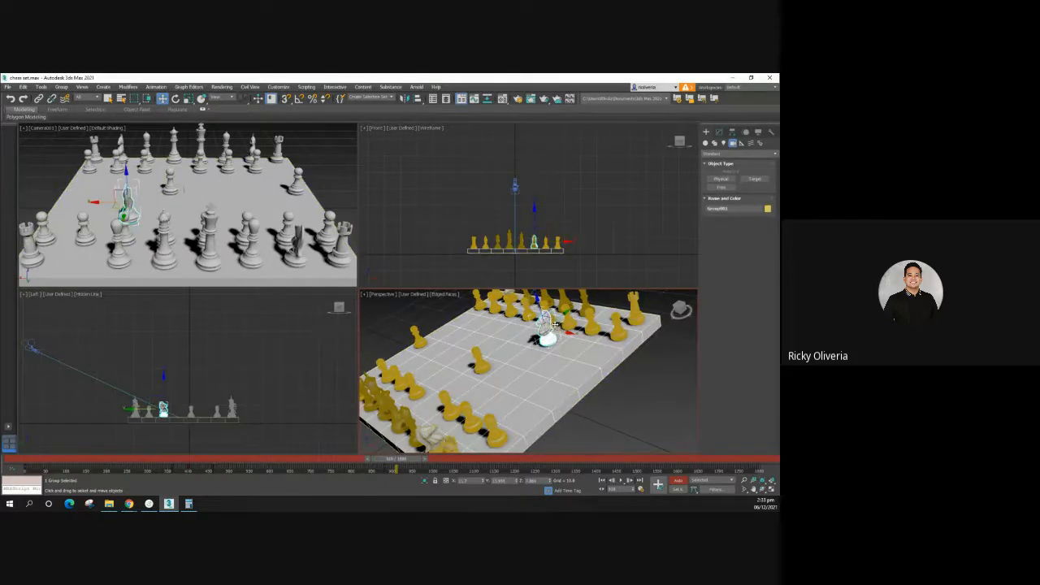
drag(560, 315, 515, 352)
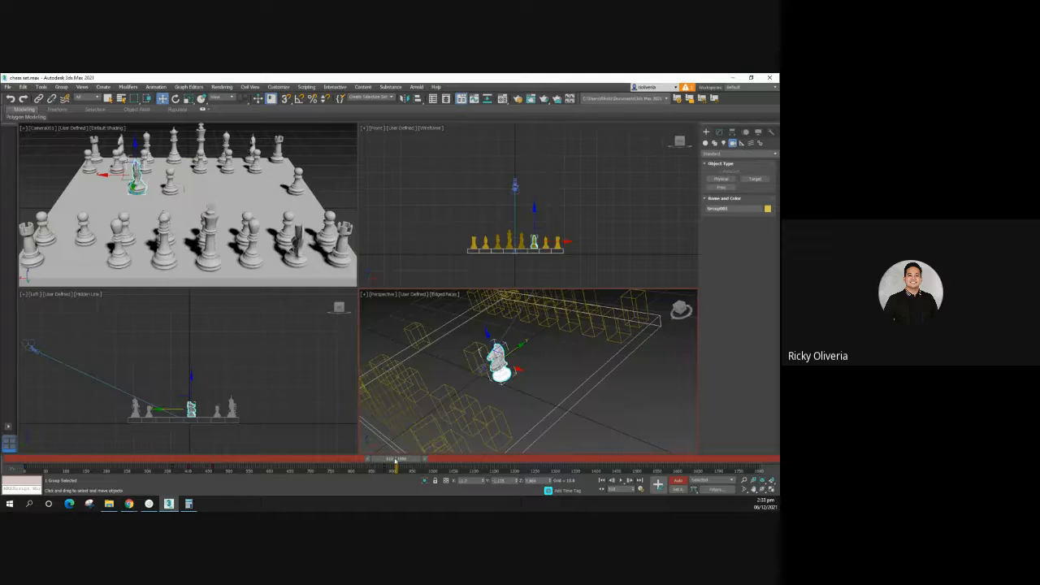
Step: Select the central pawn beside the knight and set a key for its position at about frame 910
mouse_move(396, 460)
mouse_down()
mouse_move(387, 460)
mouse_move(405, 460)
mouse_up()
key(w)
key(F3)
click(646, 404)
click(488, 360)
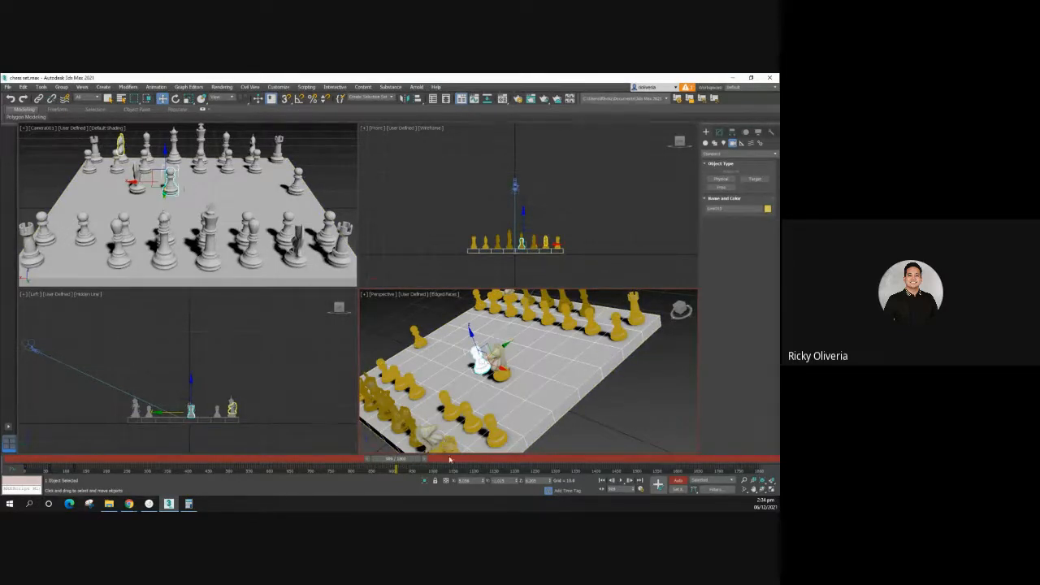
click(659, 485)
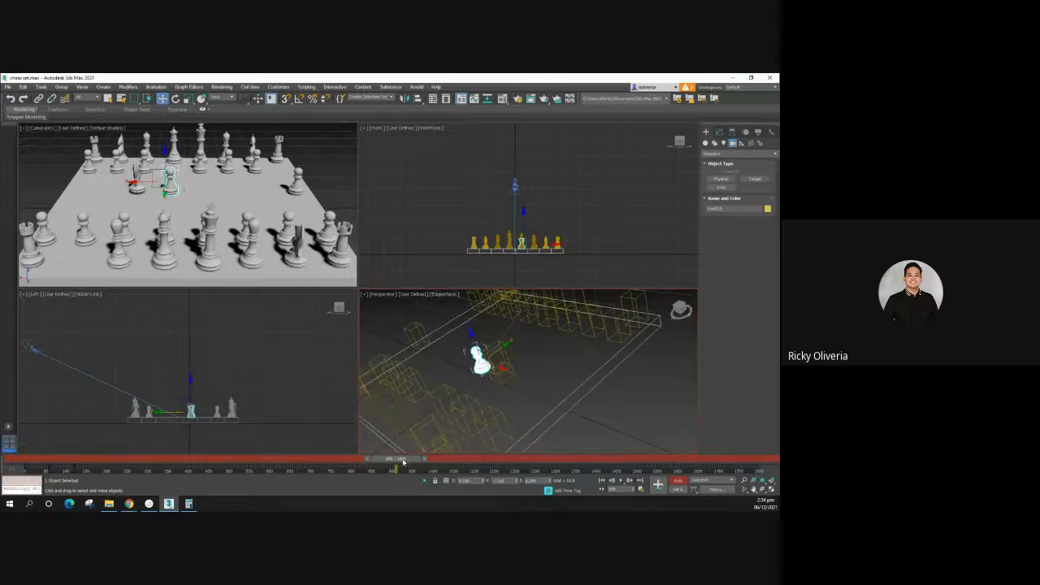
Step: At about frame 925, raise the central pawn straight up above the board in the Perspective view
drag(403, 461, 407, 463)
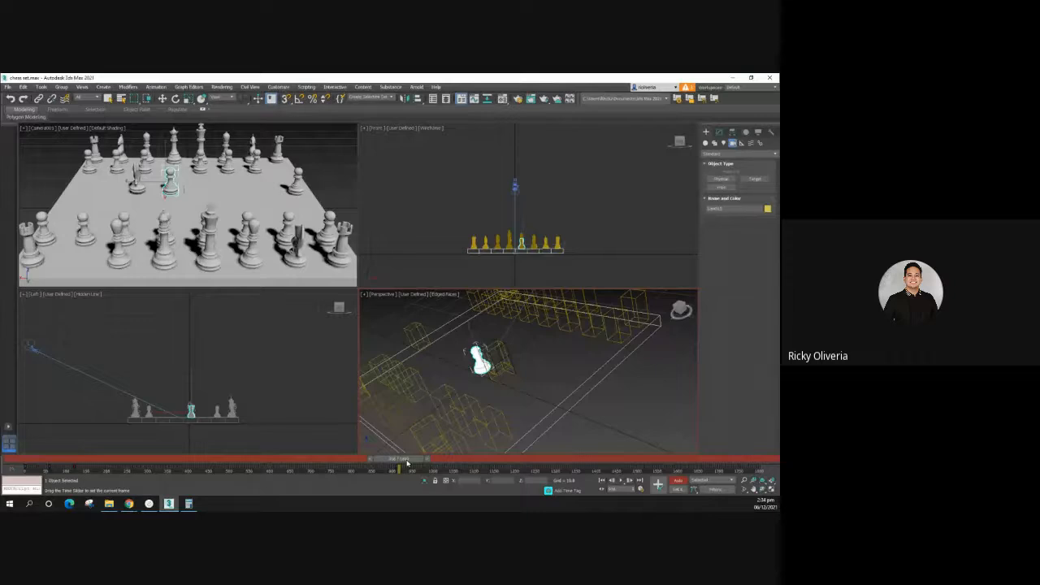
drag(407, 463, 404, 464)
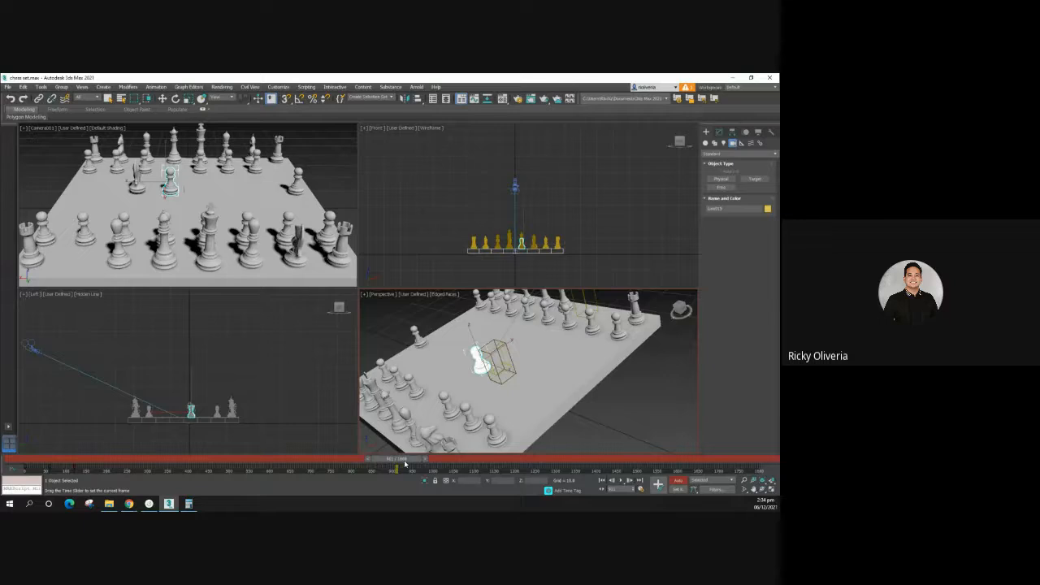
drag(406, 465, 411, 465)
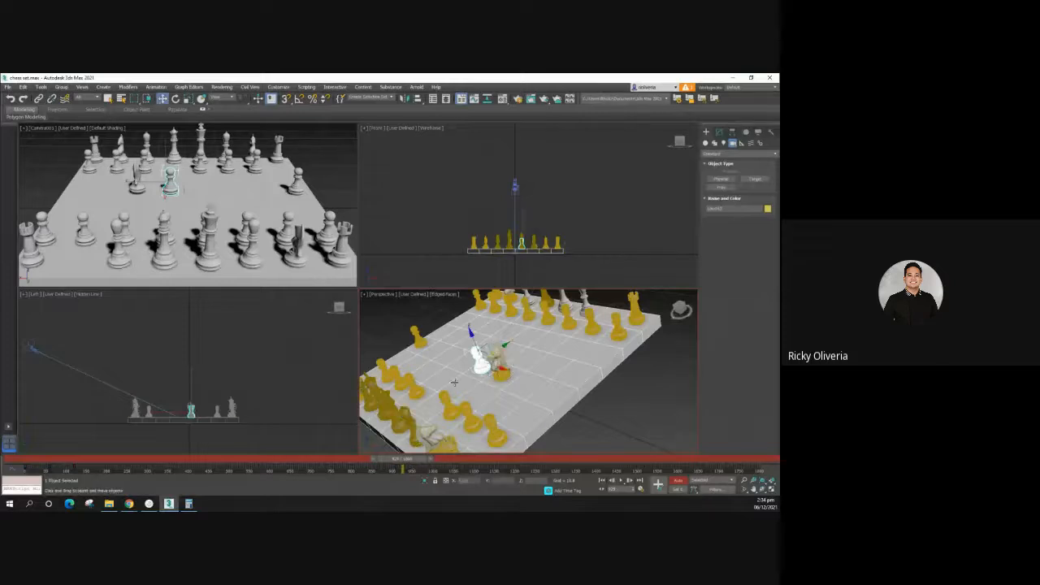
key(w)
drag(473, 338, 469, 288)
click(417, 451)
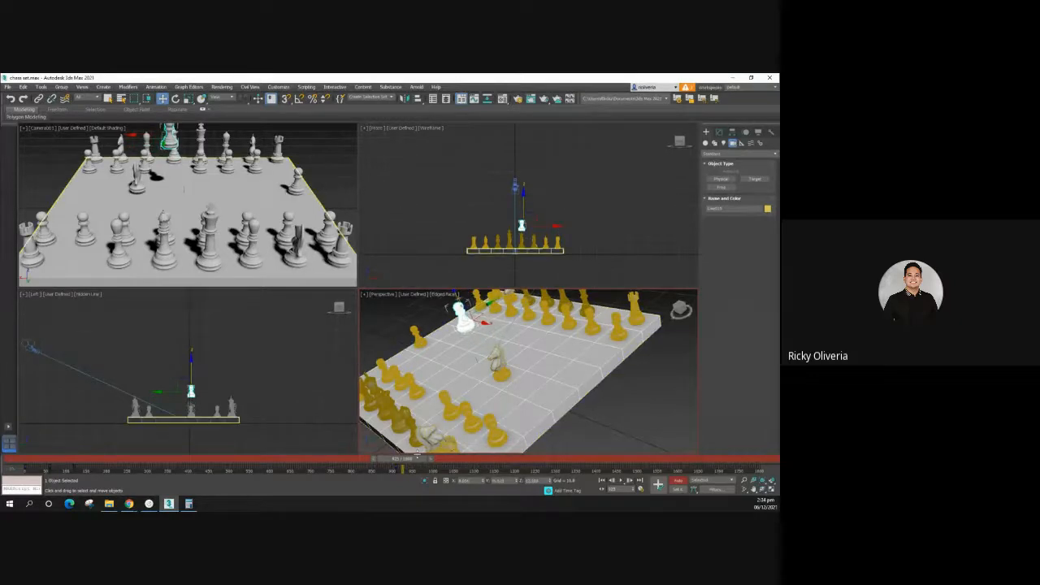
Step: Select the knight standing beside the raised pawn and set a key for its position at about frame 925
drag(412, 460, 413, 458)
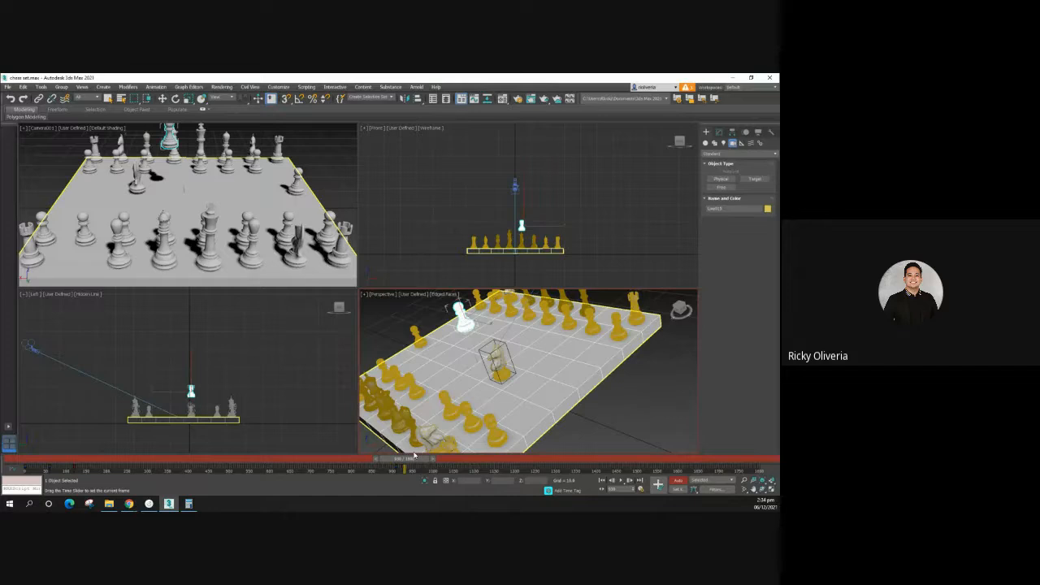
drag(413, 456, 411, 455)
key(w)
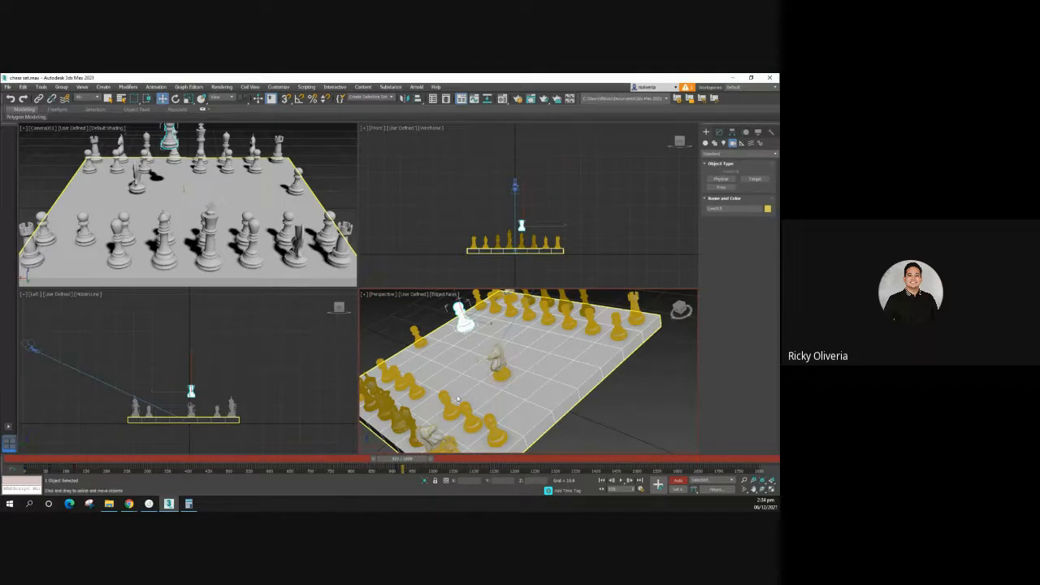
click(500, 374)
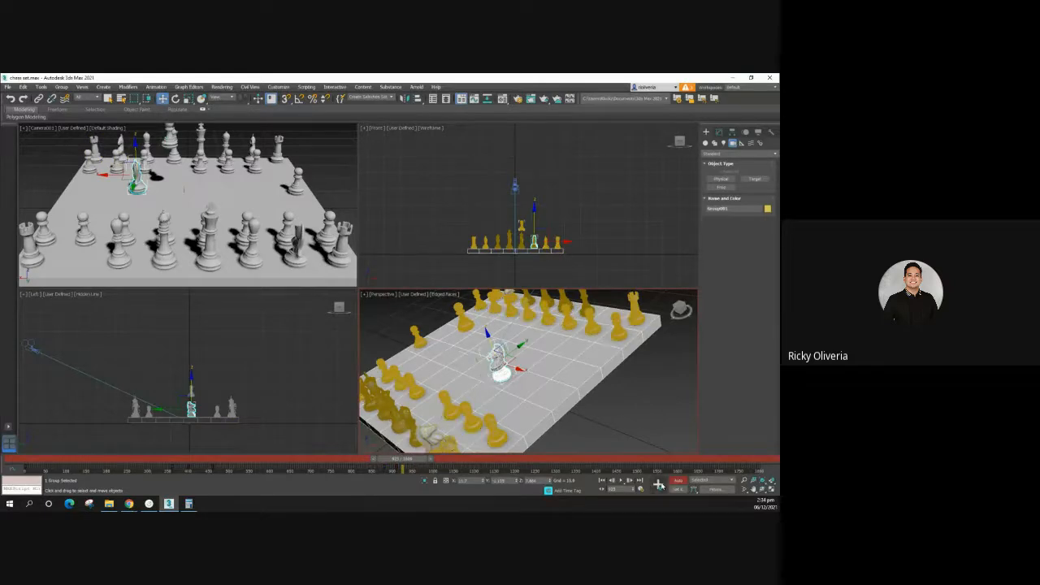
drag(404, 459, 406, 463)
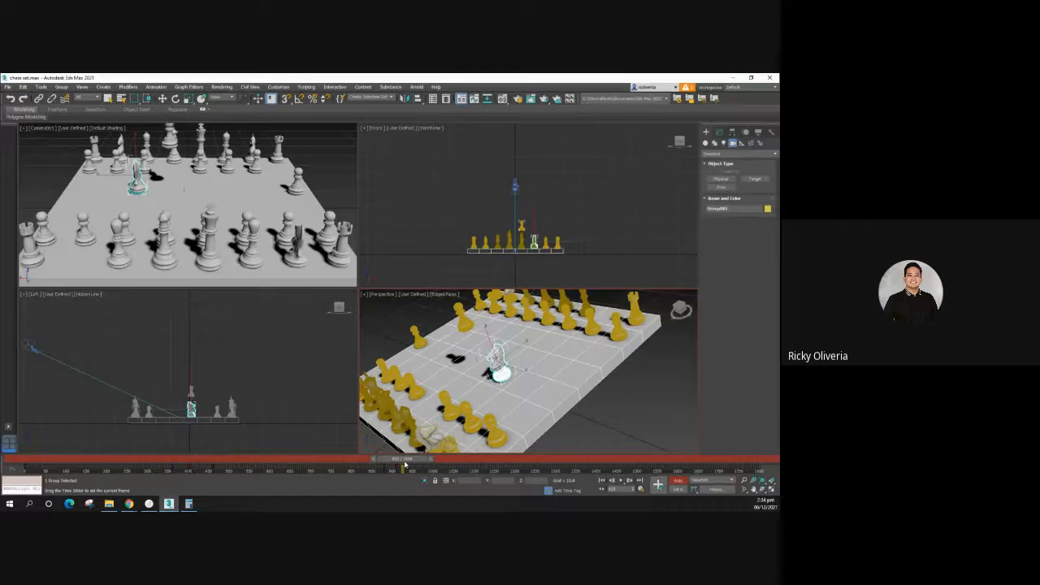
Step: At about frame 941, move the knight one square sideways in the Perspective view, onto the square beneath the raised pawn
drag(403, 464, 412, 460)
key(w)
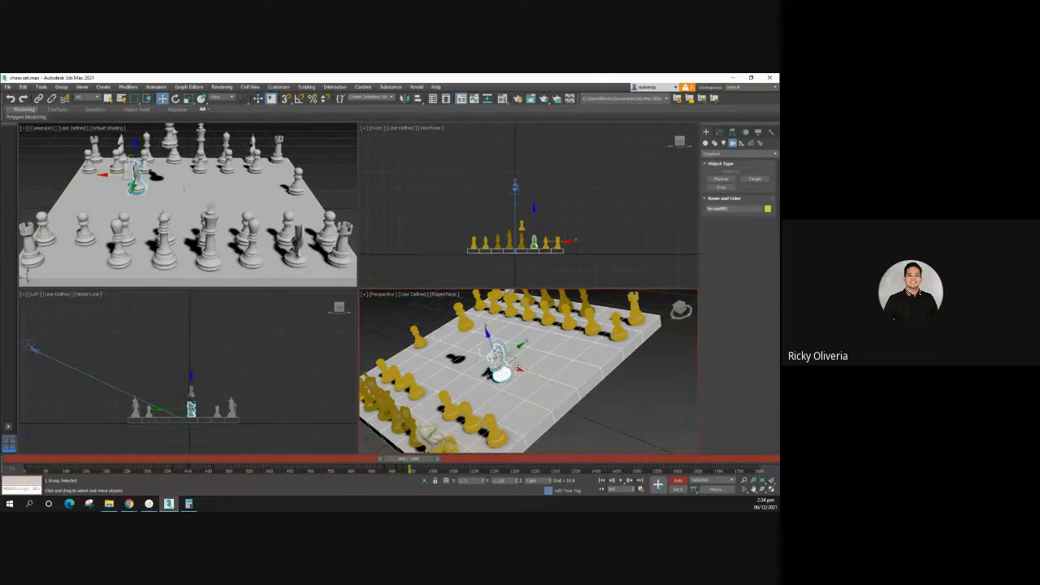
drag(504, 363, 492, 359)
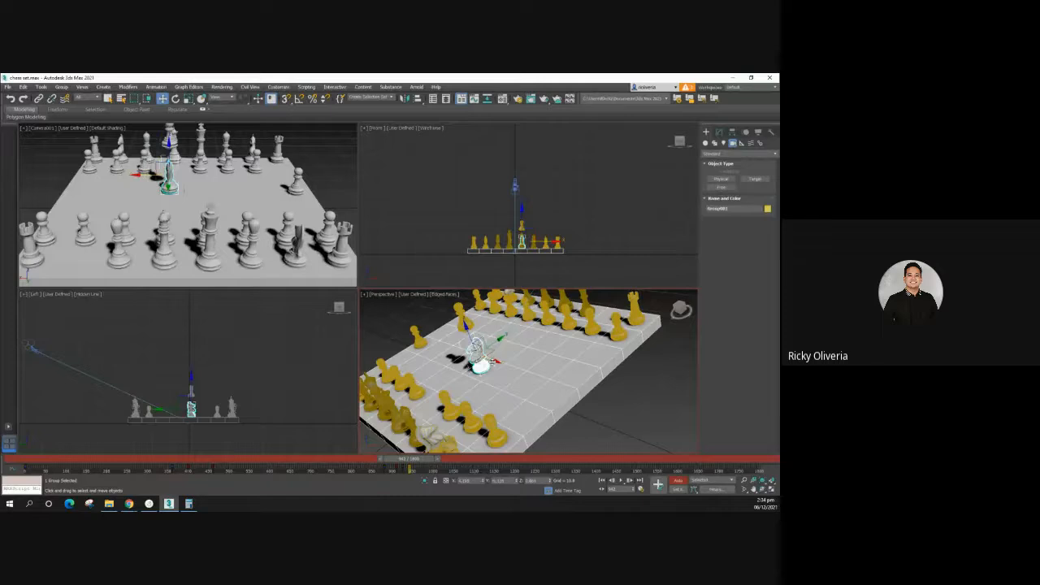
Step: Key the raised pawn at about frame 941, and at about frame 970 move it sideways past the edge of the board
click(465, 322)
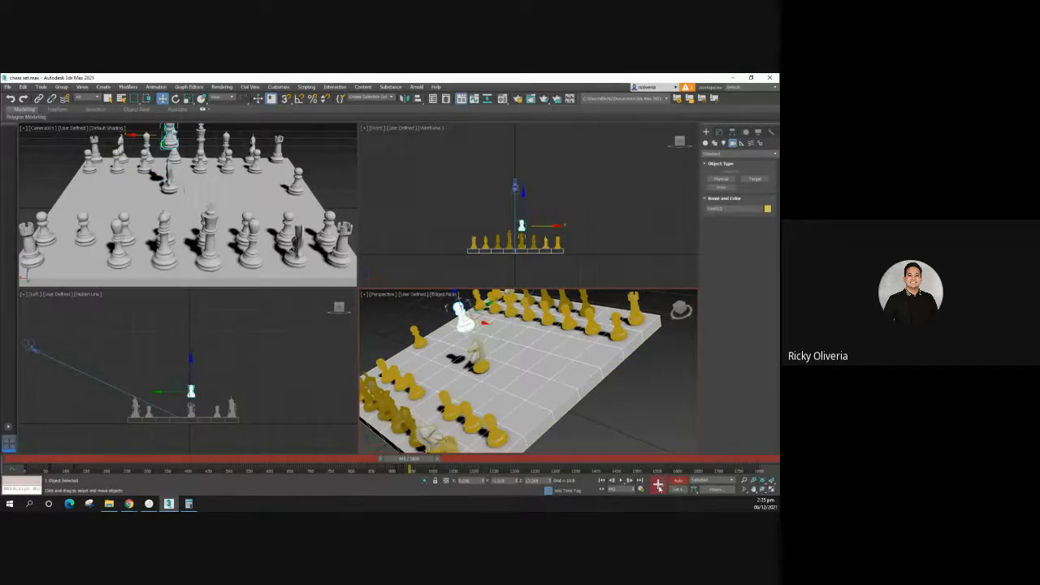
key(q)
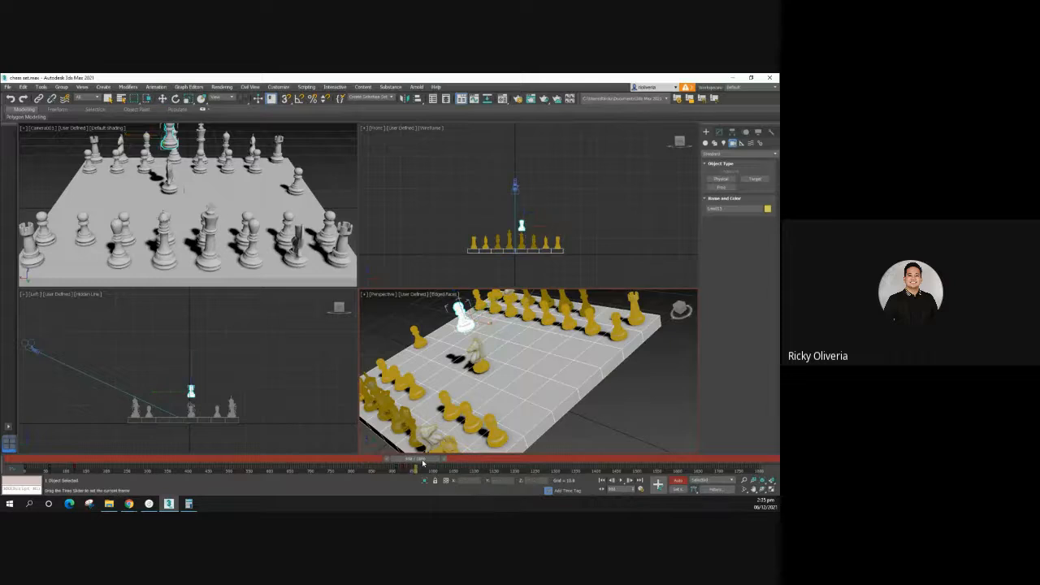
drag(423, 463, 418, 462)
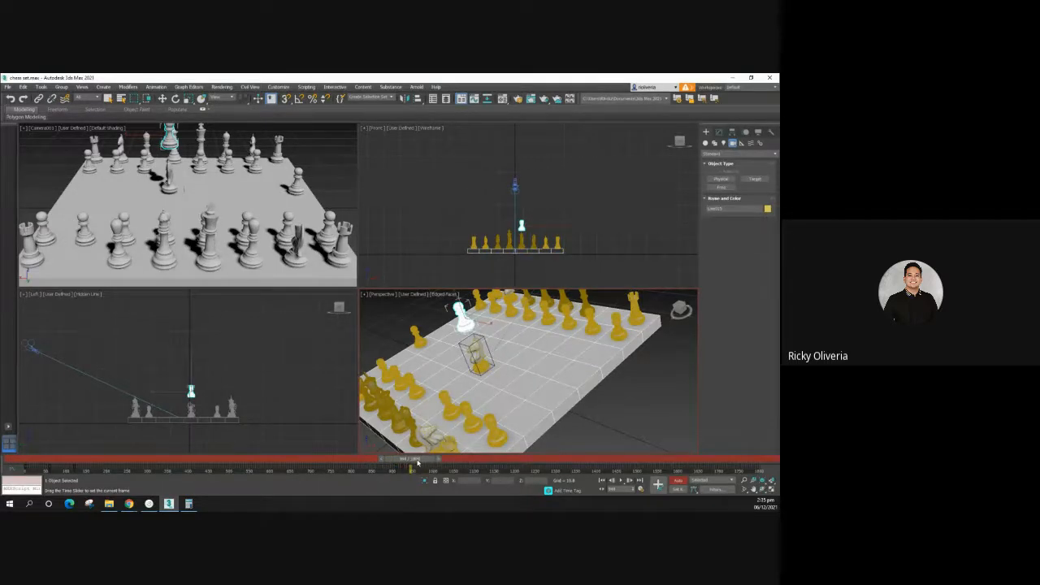
drag(416, 462, 422, 463)
key(w)
drag(482, 324, 411, 316)
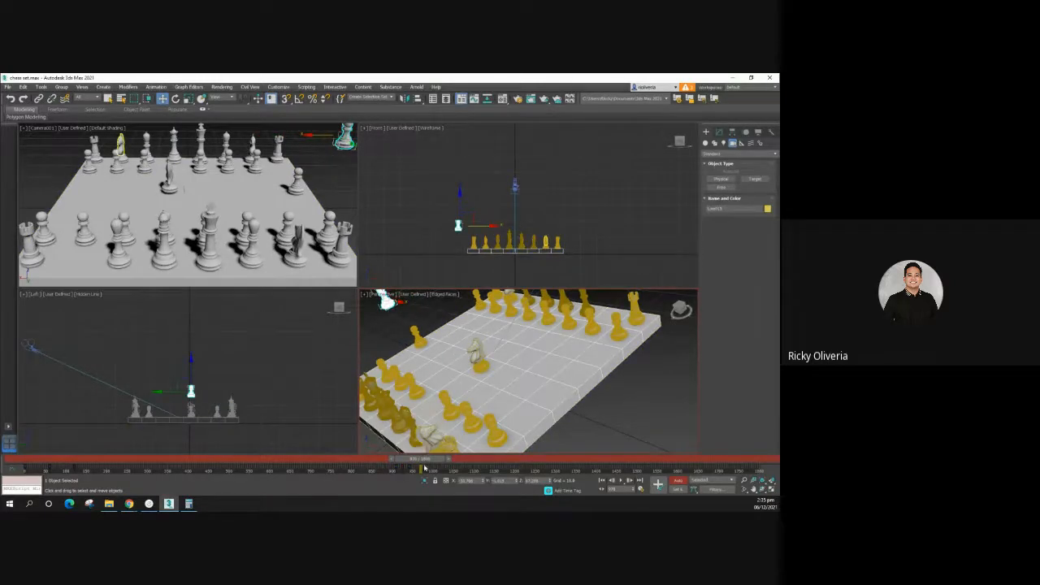
Step: At about frame 985, lower the captured pawn in the Front view to rest beside the board
drag(428, 461, 434, 465)
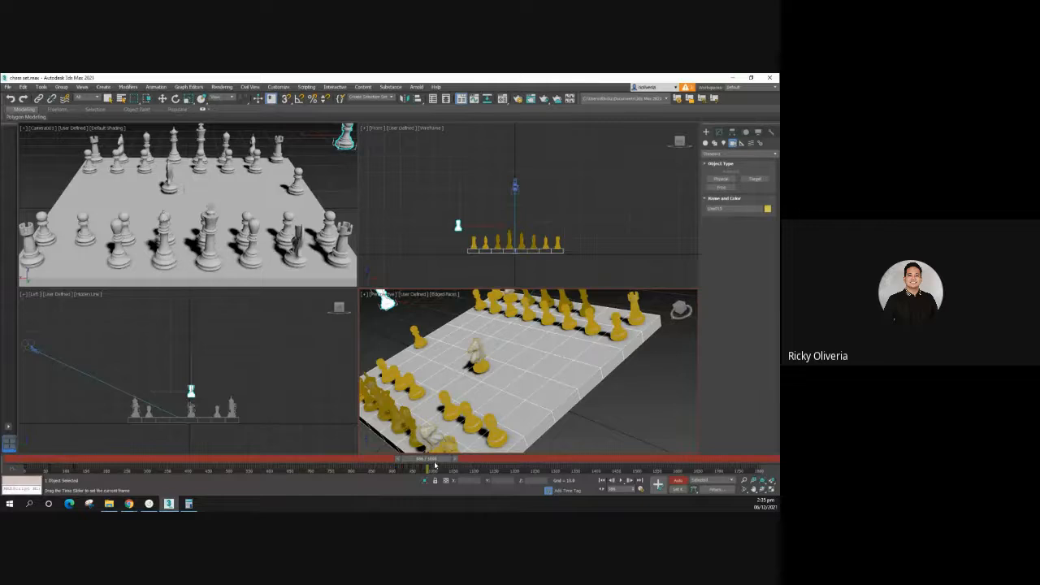
key(w)
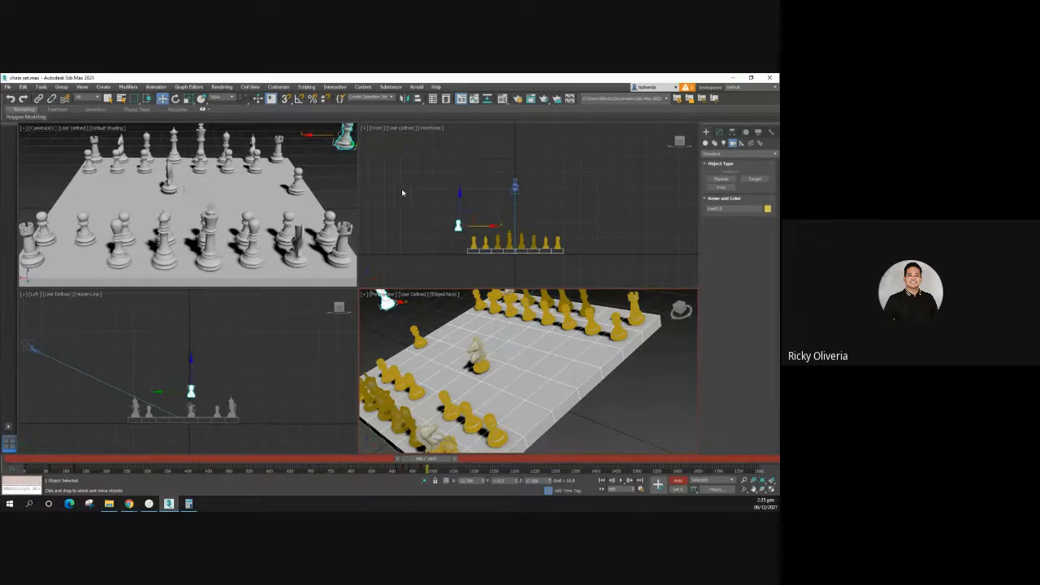
drag(457, 204, 457, 220)
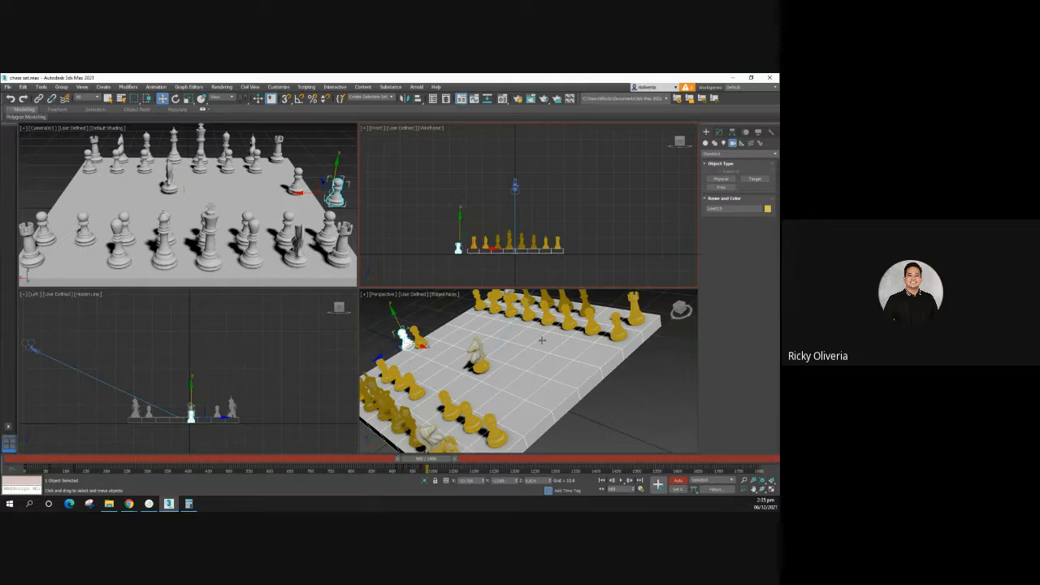
click(630, 391)
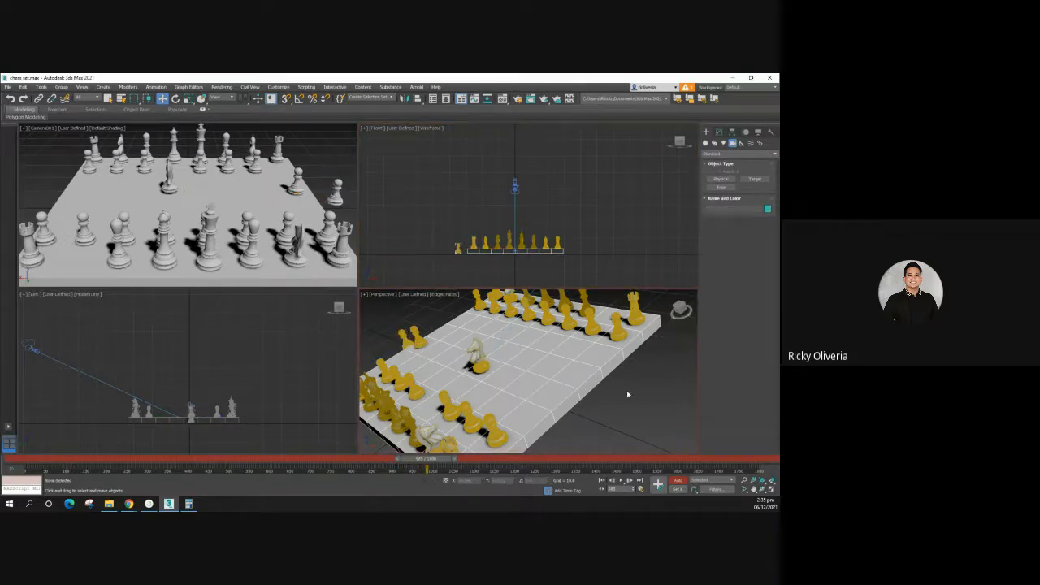
click(404, 336)
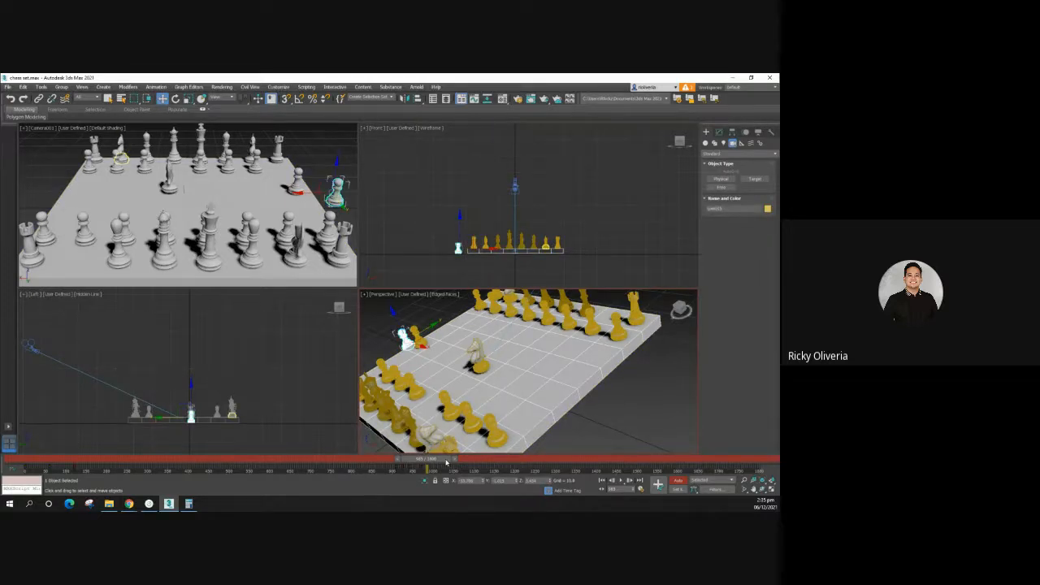
Step: Return to frame 0, turn off Auto Key, and maximize the camera viewport with nothing selected
drag(445, 462, 47, 448)
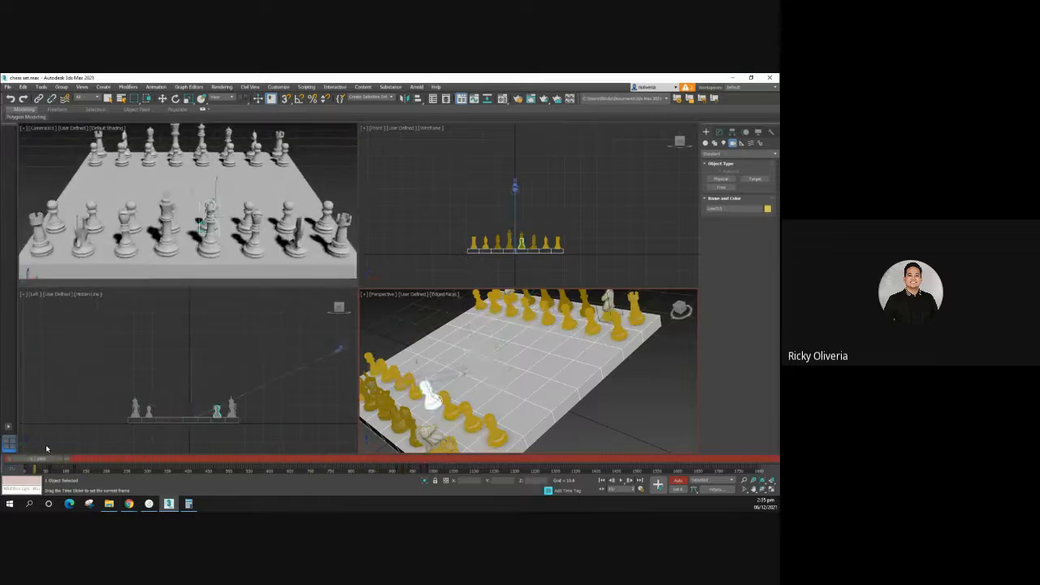
key(w)
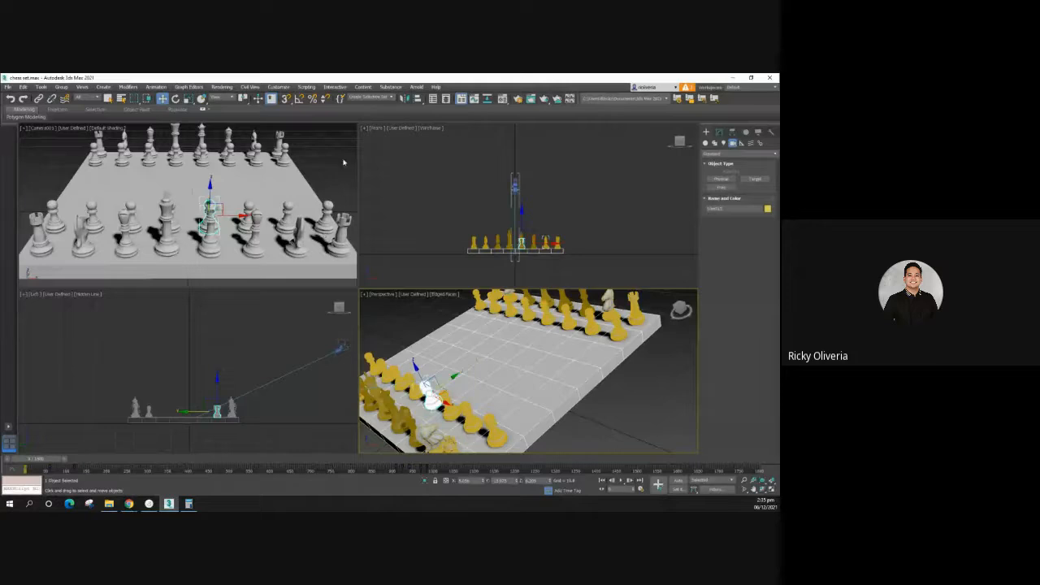
click(772, 490)
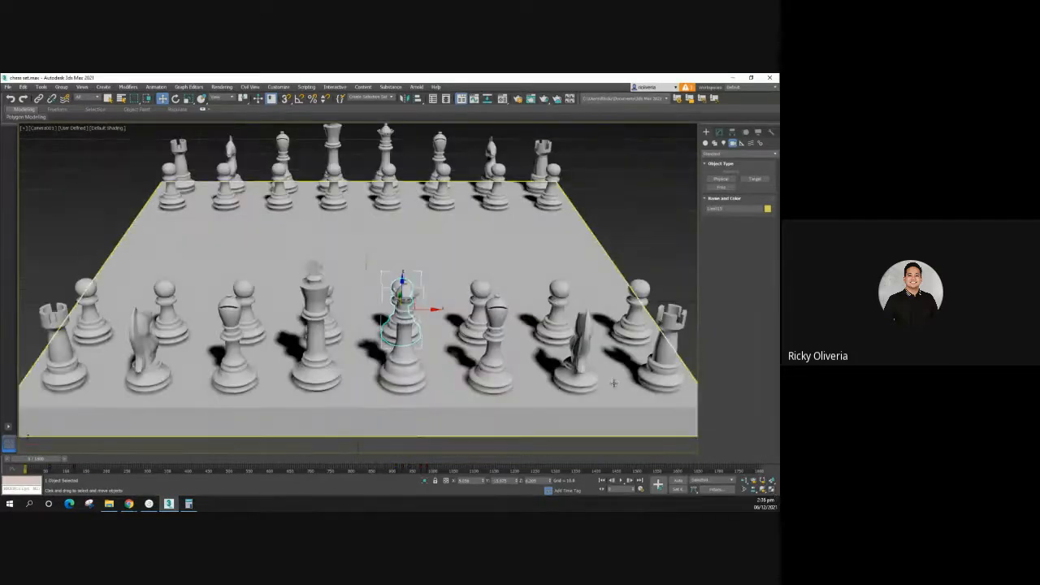
click(647, 268)
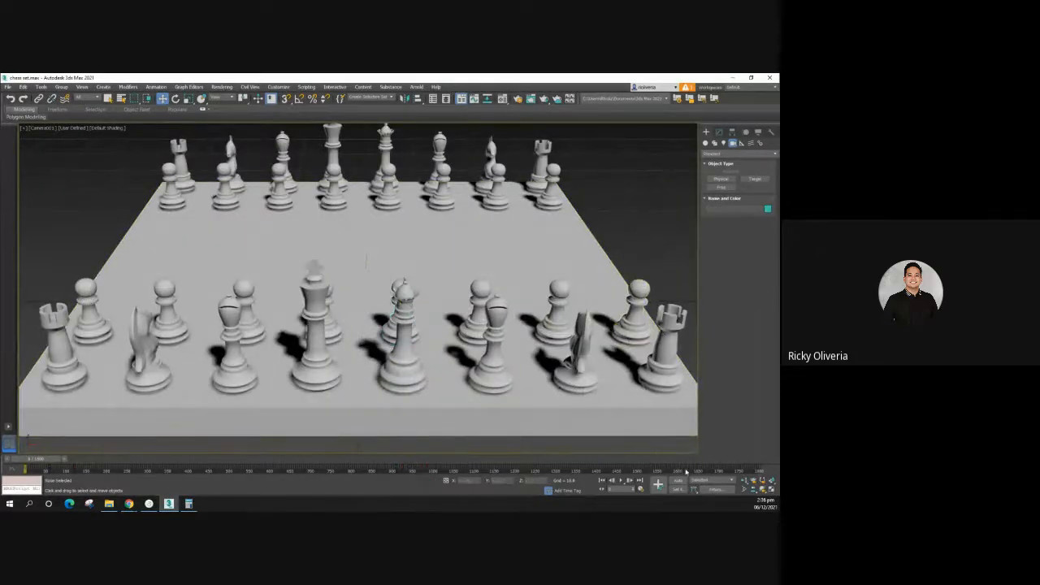
Step: Play the animation through the camera view to review the moves, and return to frame 0
click(621, 481)
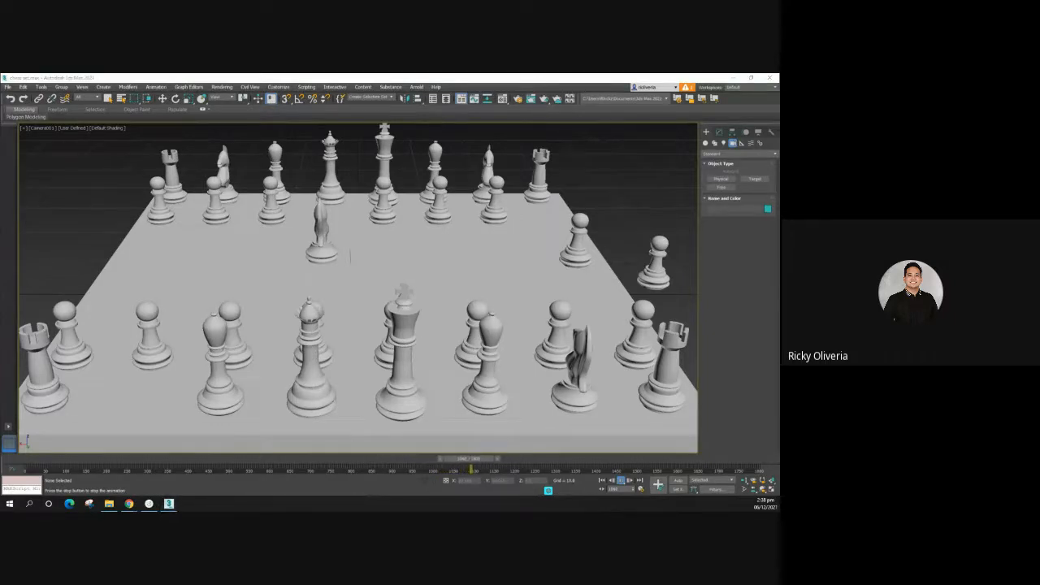
click(765, 504)
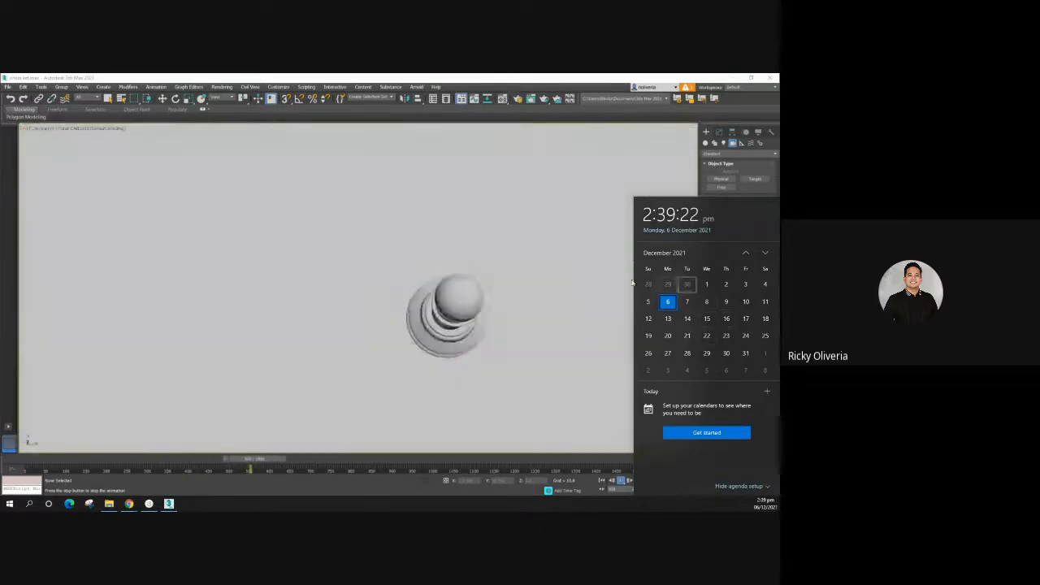
click(608, 197)
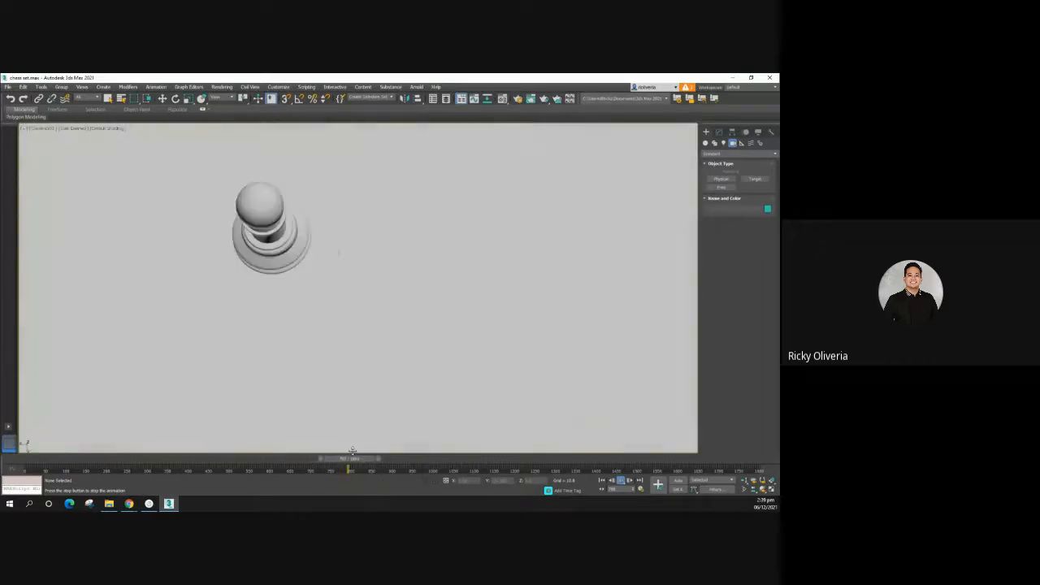
drag(360, 461, 3, 444)
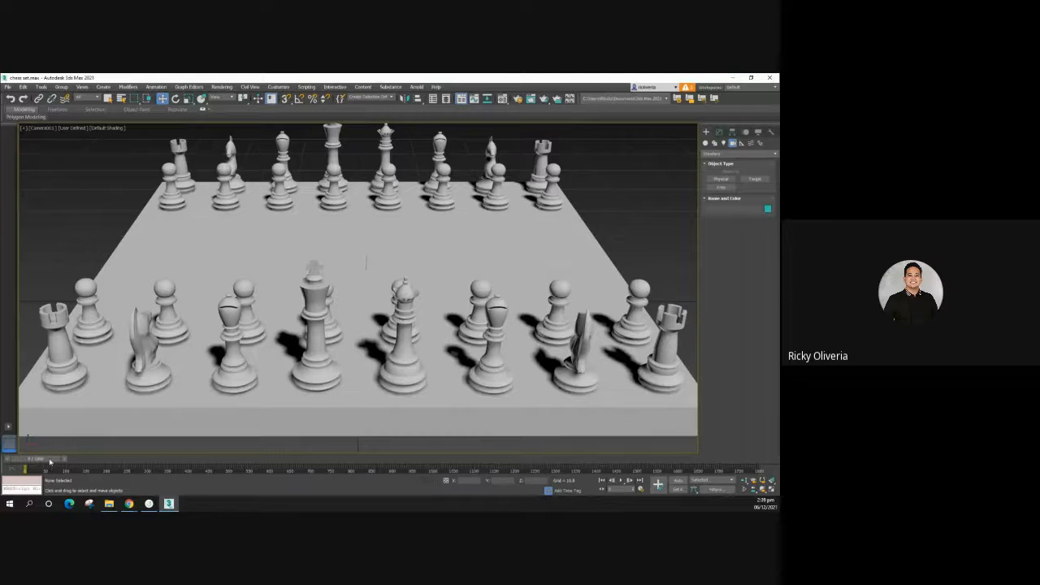
mouse_move(50, 461)
mouse_down()
mouse_move(216, 450)
mouse_move(46, 461)
mouse_up()
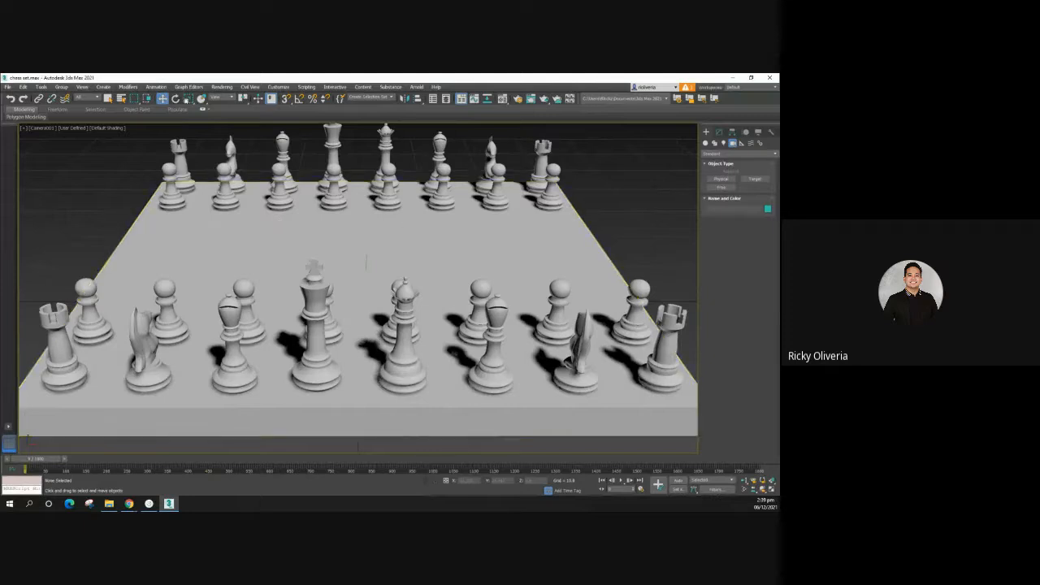
click(222, 87)
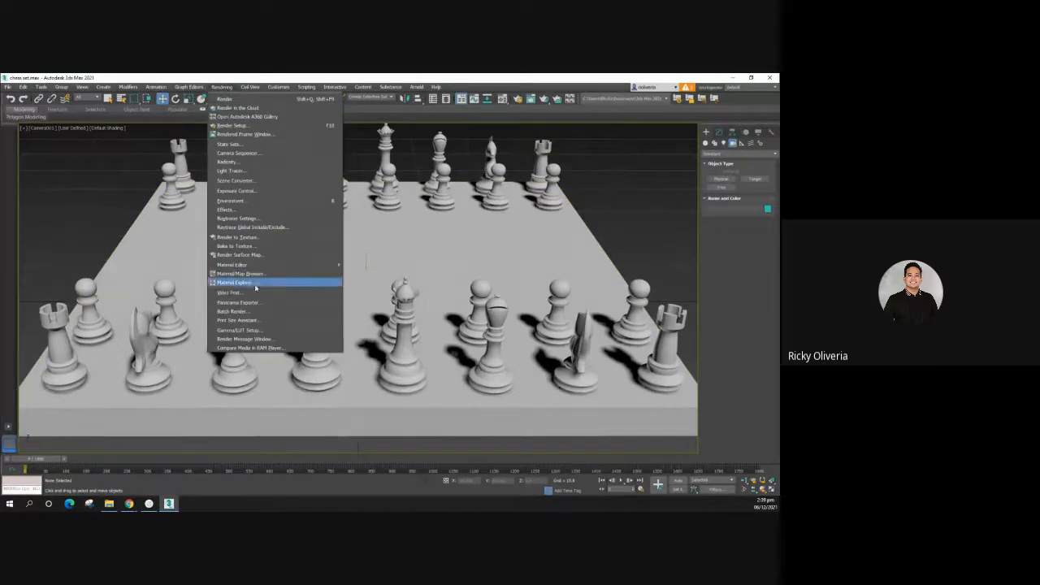
click(256, 312)
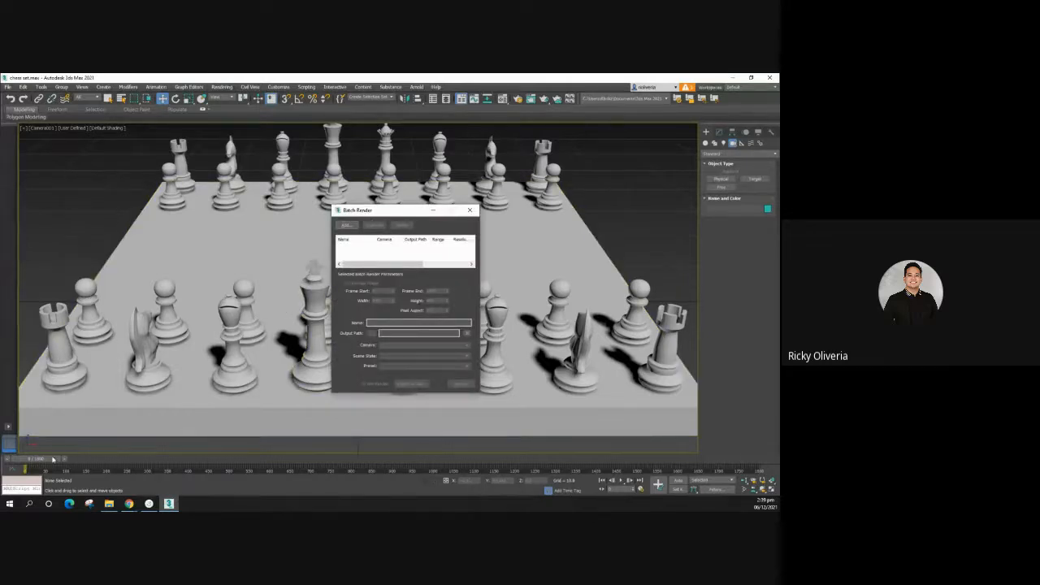
click(469, 210)
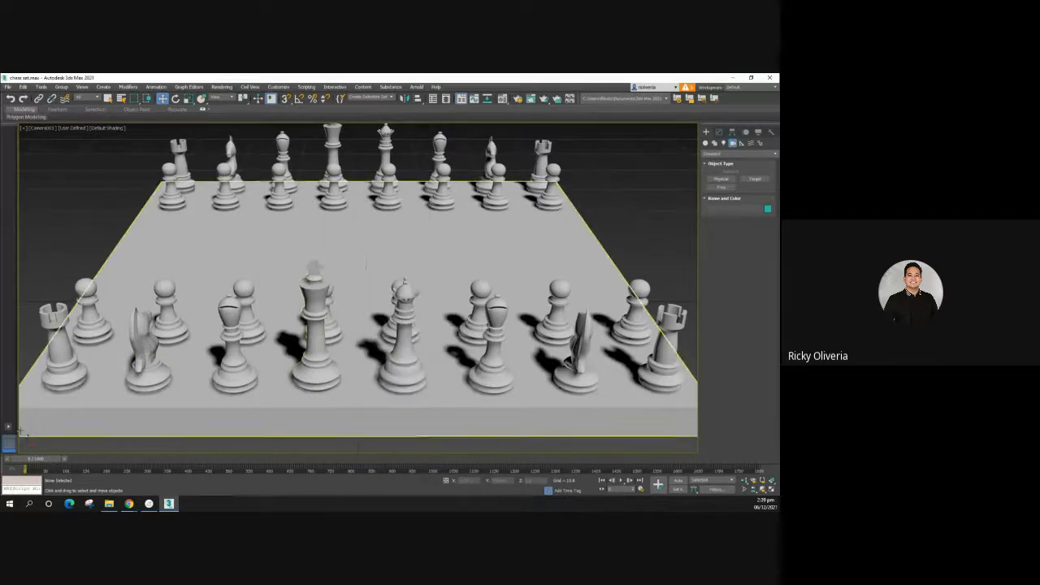
Step: Advance to about frame 1002, after the final capture, and add a new view entry in Batch Render
drag(46, 461, 362, 456)
drag(373, 457, 442, 455)
key(w)
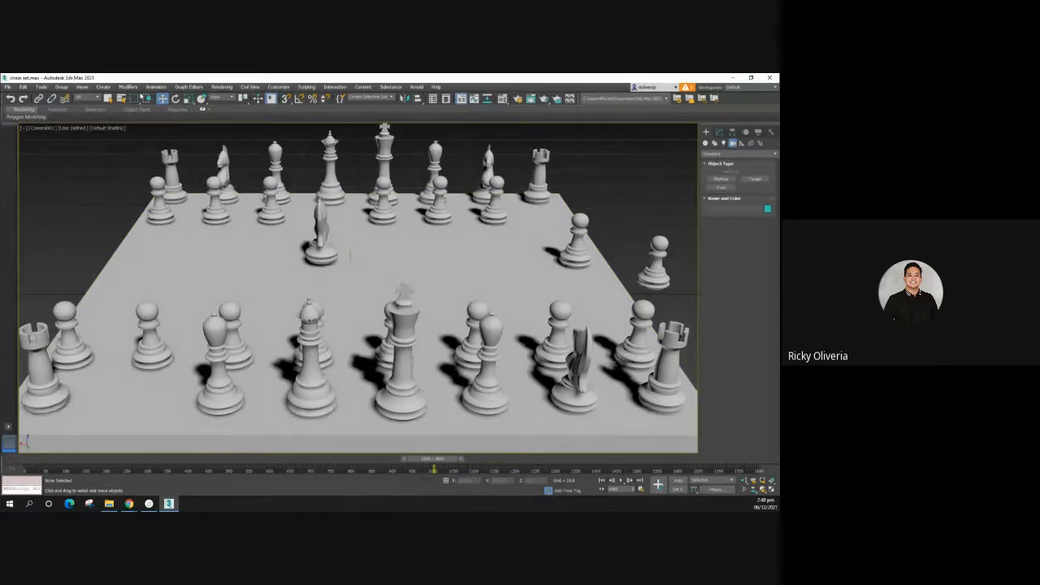
click(222, 87)
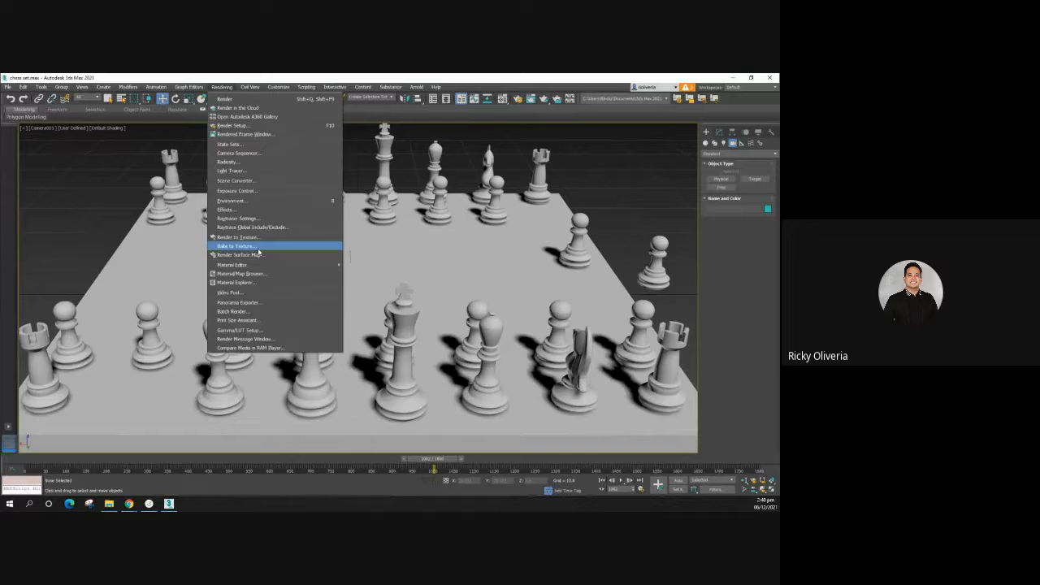
click(259, 311)
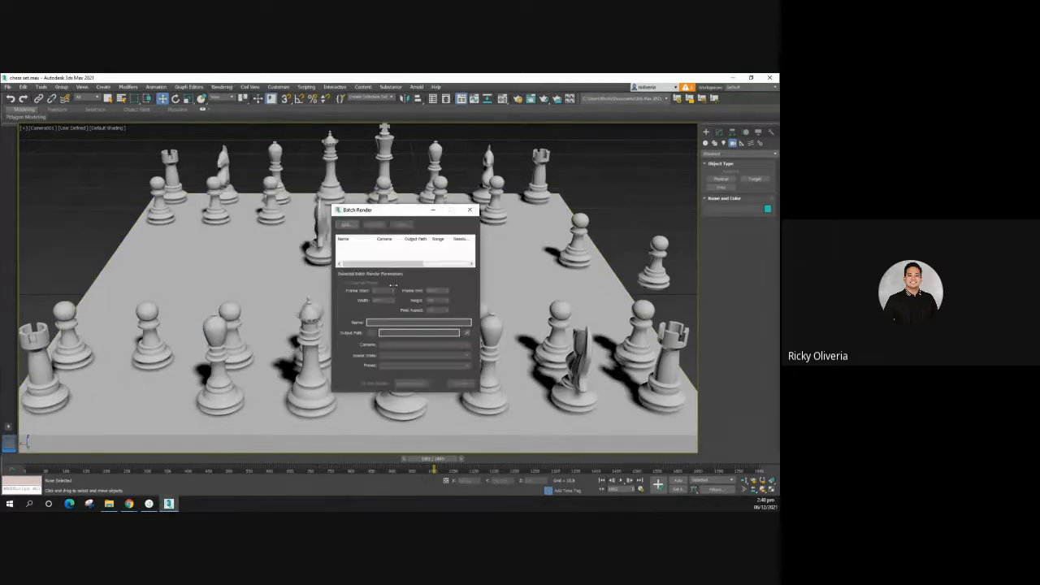
click(346, 225)
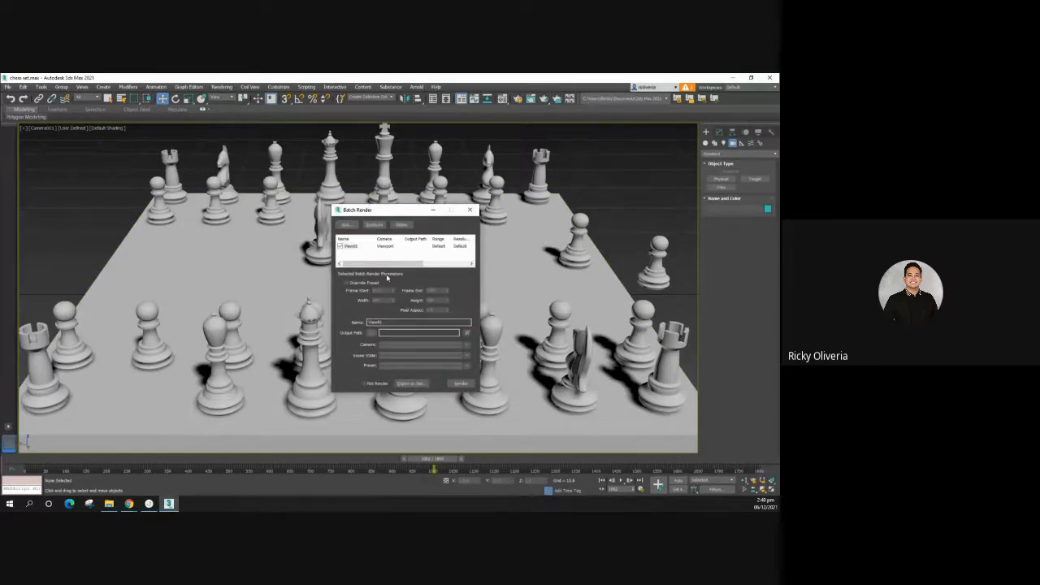
Step: Override the preset for the batch view, entering a new width, a height of 720 and a frame range of 0 to 1002
click(348, 282)
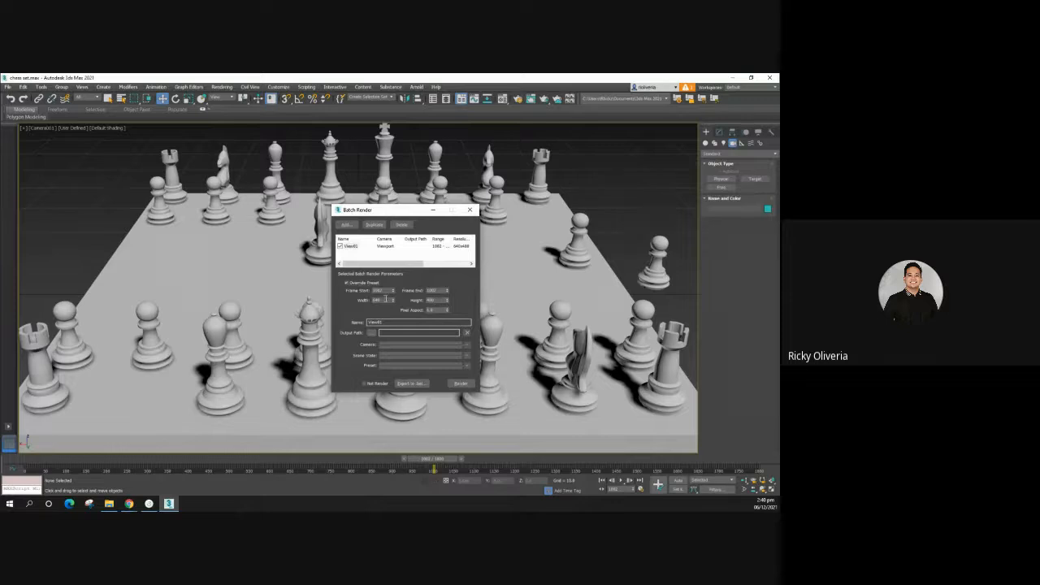
double_click(386, 300)
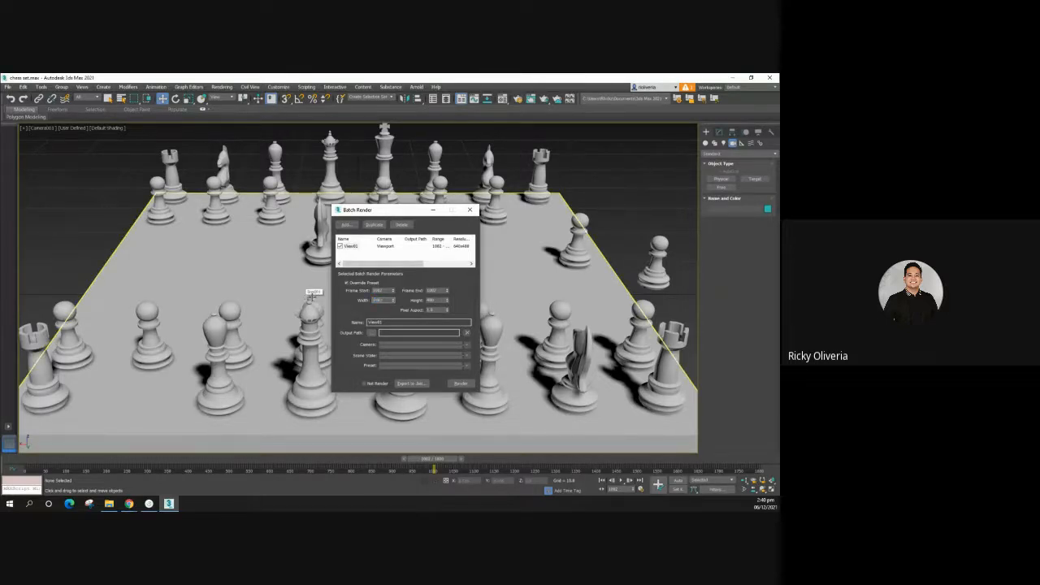
double_click(438, 300)
text(0)
key(Tab)
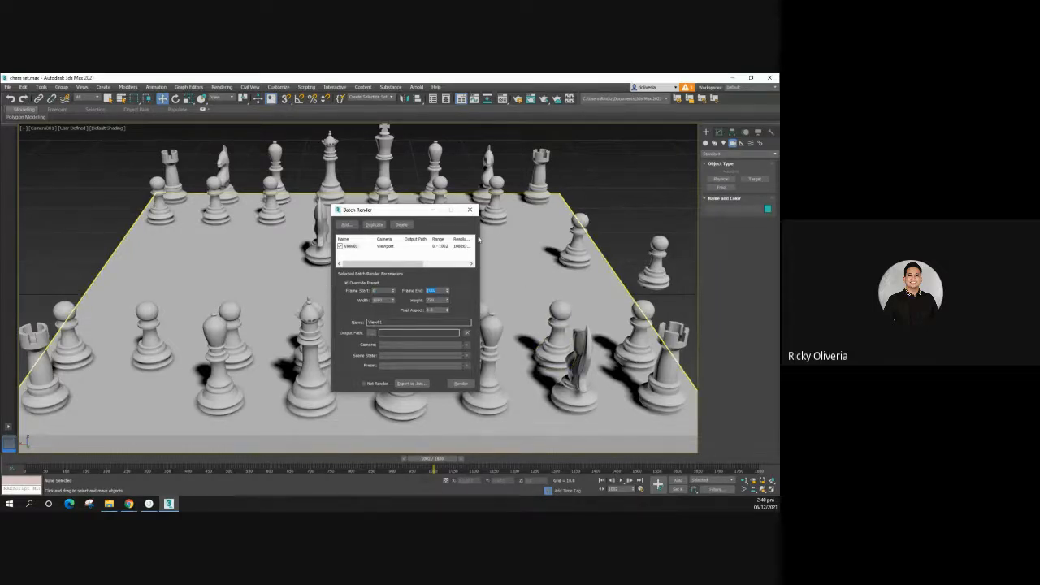
text(1000)
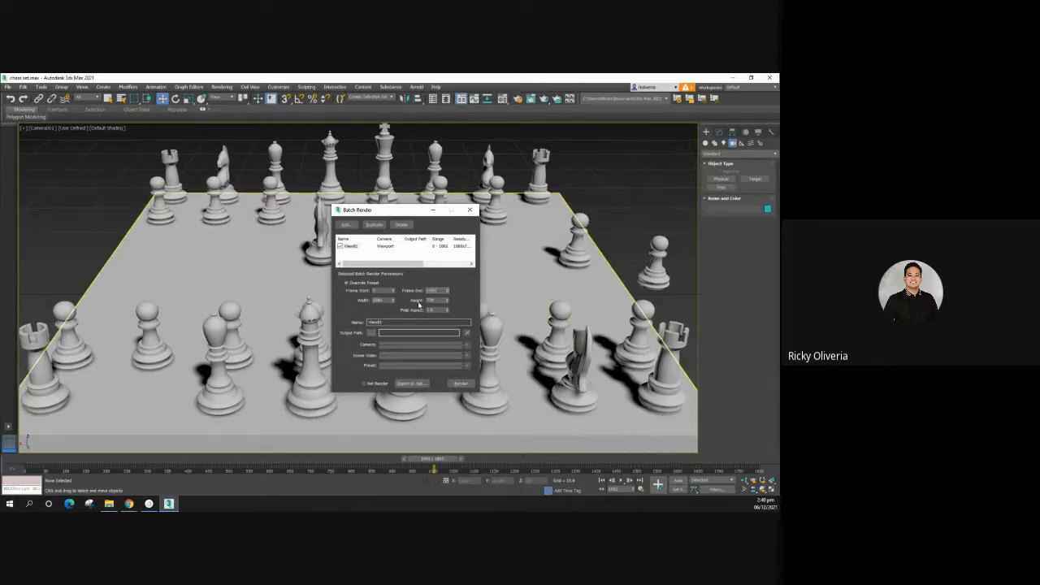
Step: Set the batch view's output path to an AVI file named CHESS VID on the Desktop, accepting the compression settings
click(371, 333)
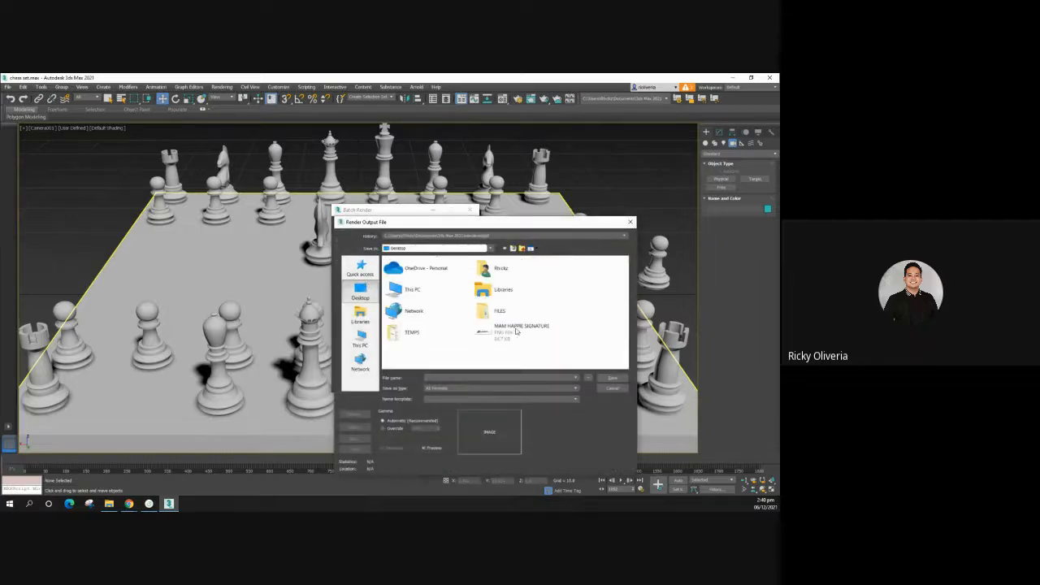
click(486, 388)
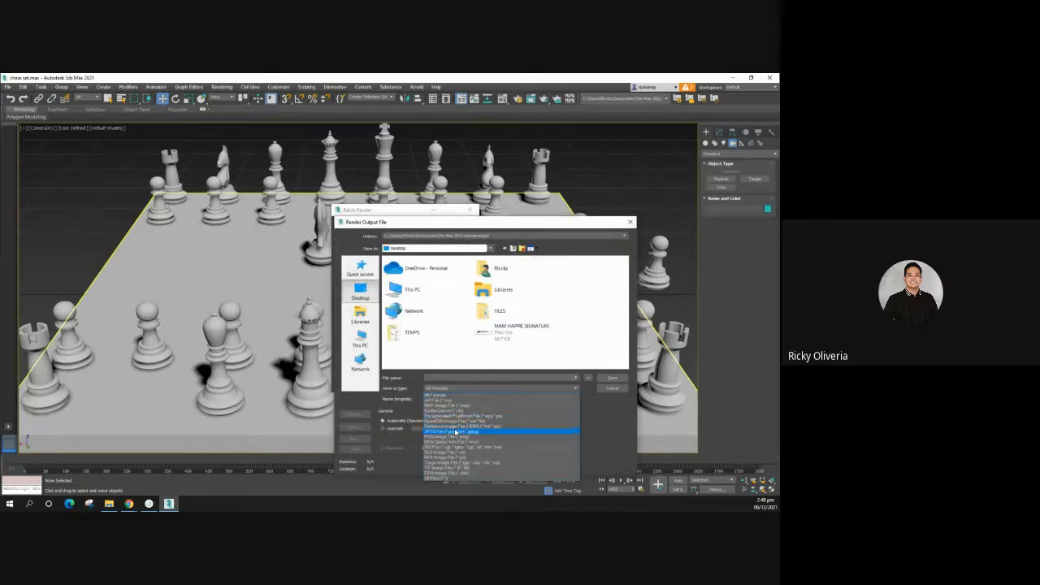
click(450, 401)
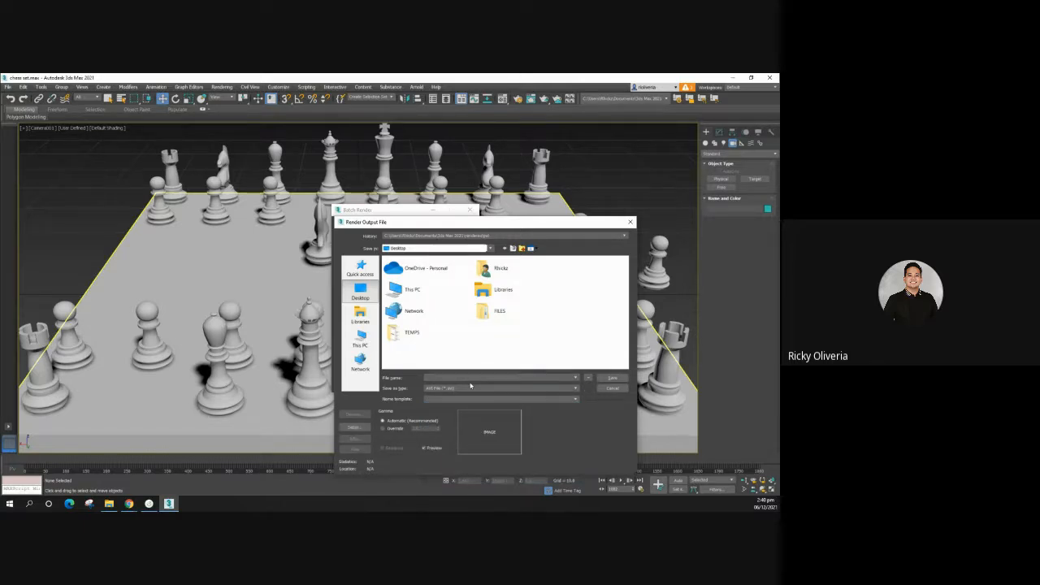
text(chess)
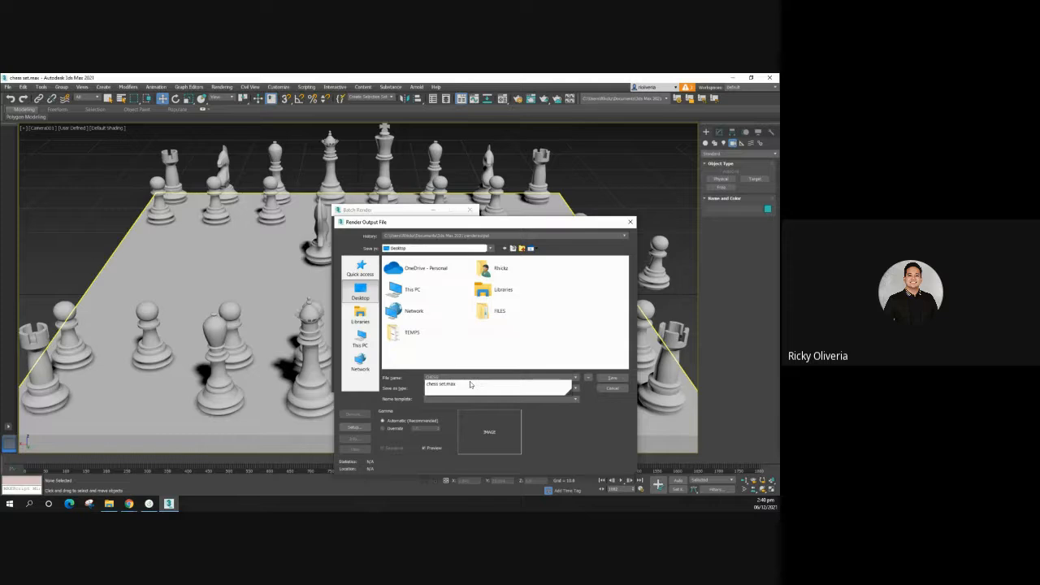
click(470, 384)
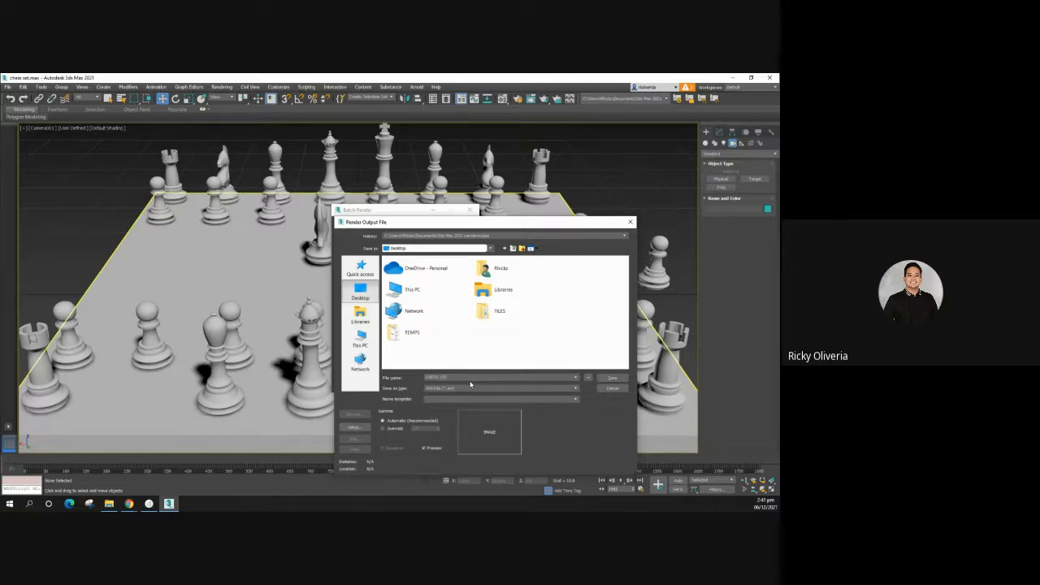
click(612, 378)
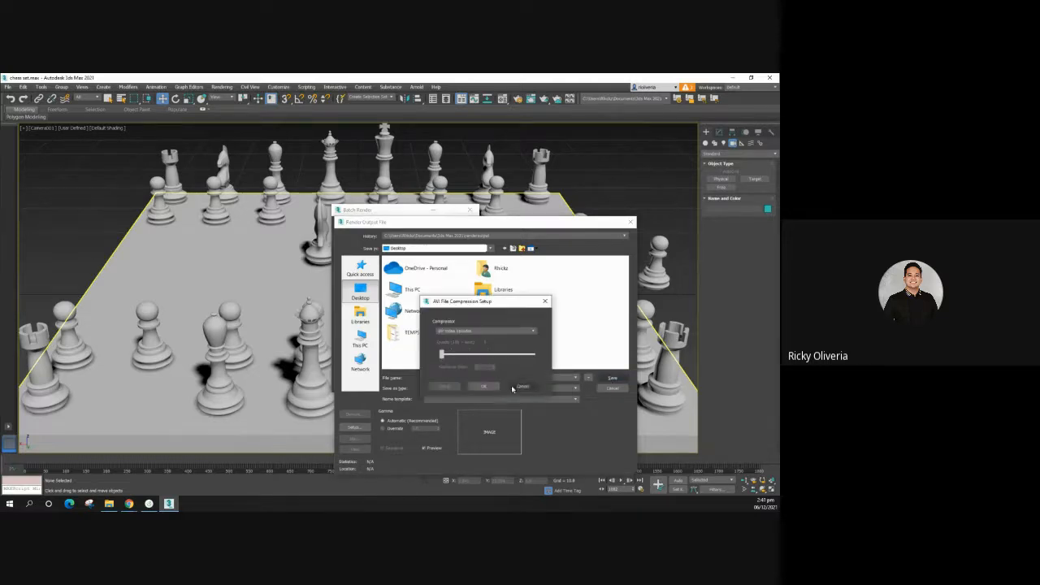
click(485, 386)
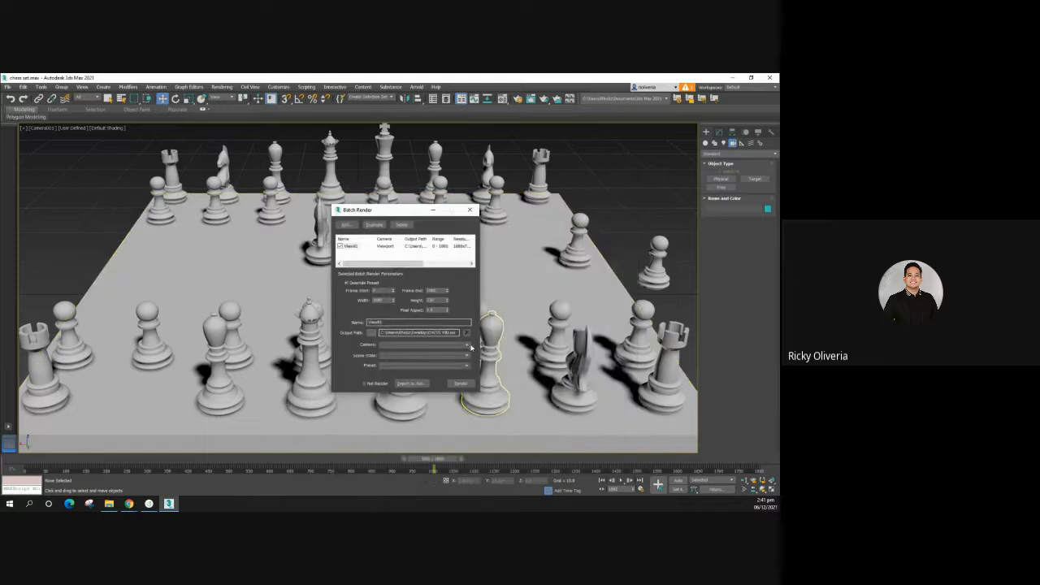
Step: Assign Camera001 to the batch view and start the batch render
click(469, 345)
click(418, 357)
click(457, 383)
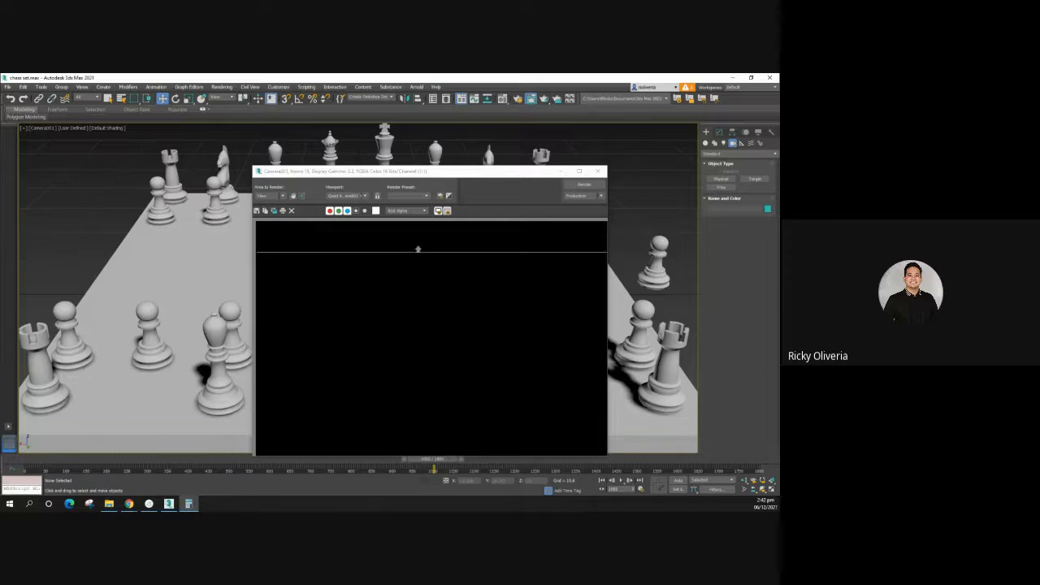
Step: Switch to Calculator, divide 1000 by 60 to estimate the render time, and close it
drag(437, 116, 437, 128)
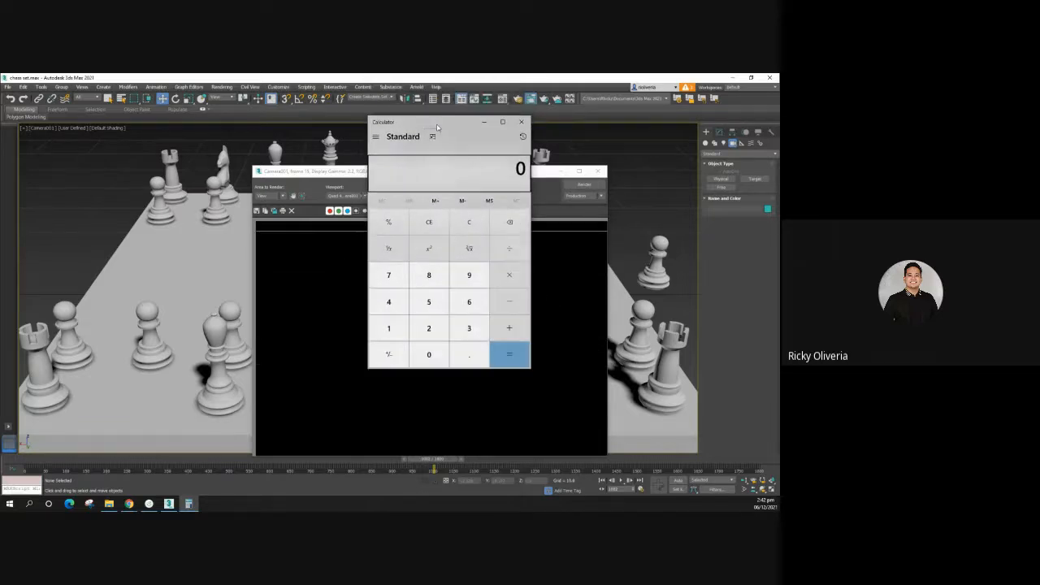
text(1000/60)
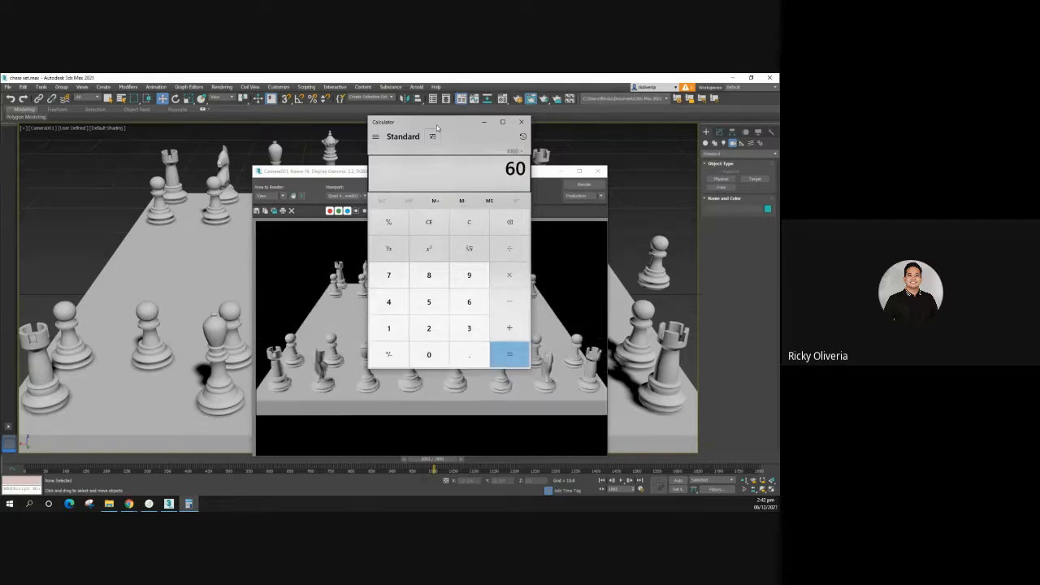
key(Return)
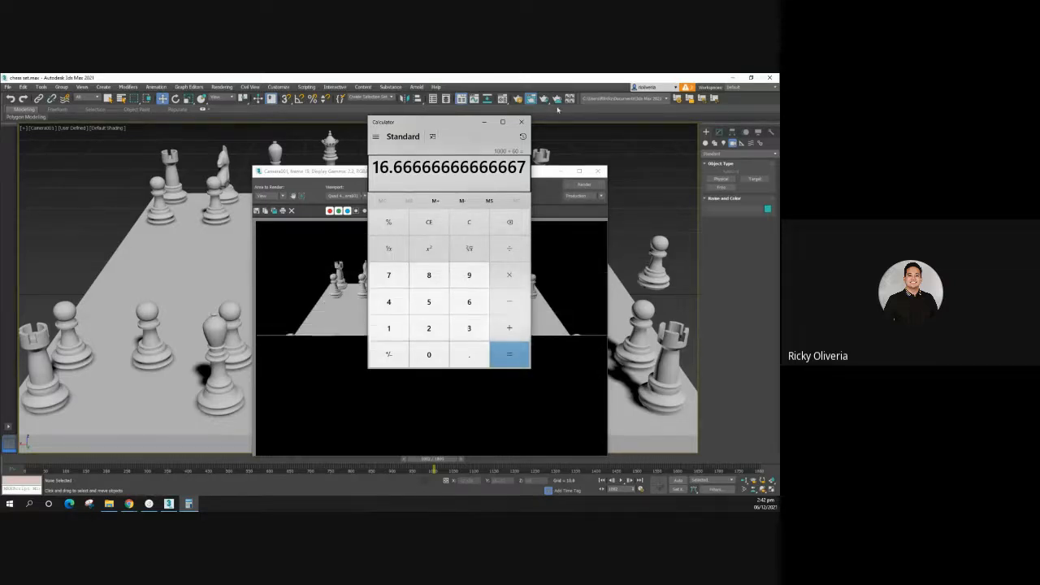
click(527, 125)
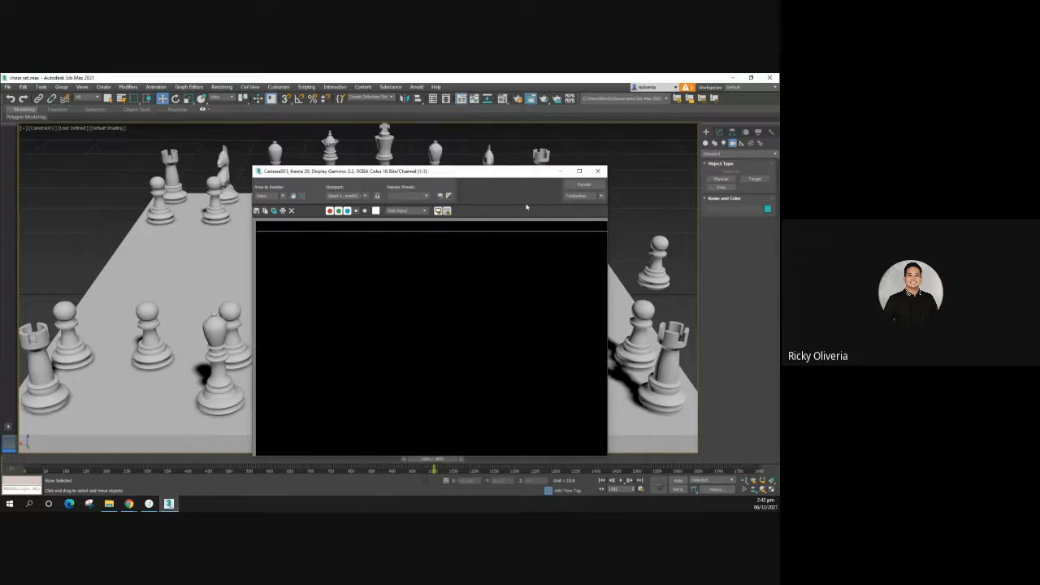